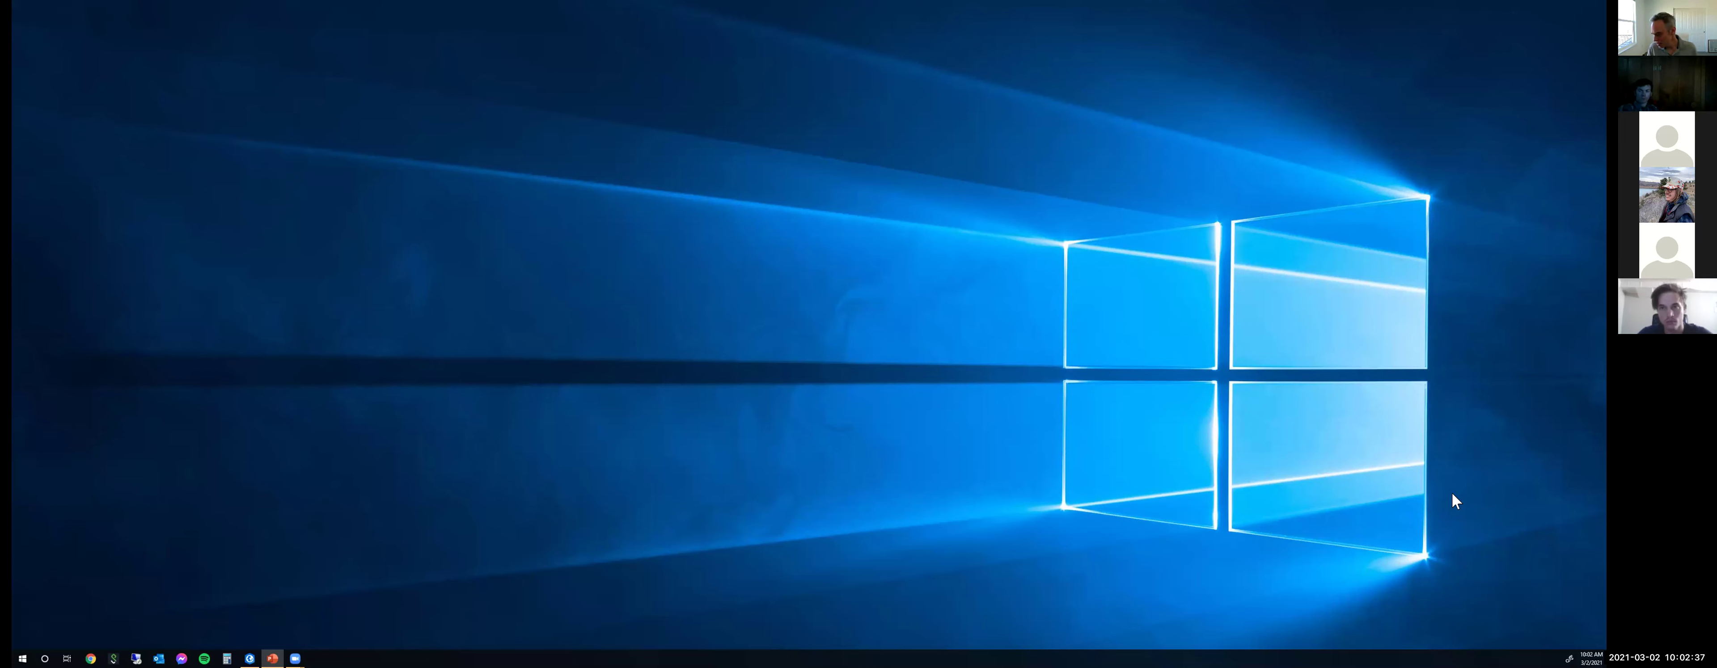
Switch to ArcGIS Pro and create a new project named DenverSample from the blank Map template.
{"action": "left_click", "coordinate": [249, 658]}
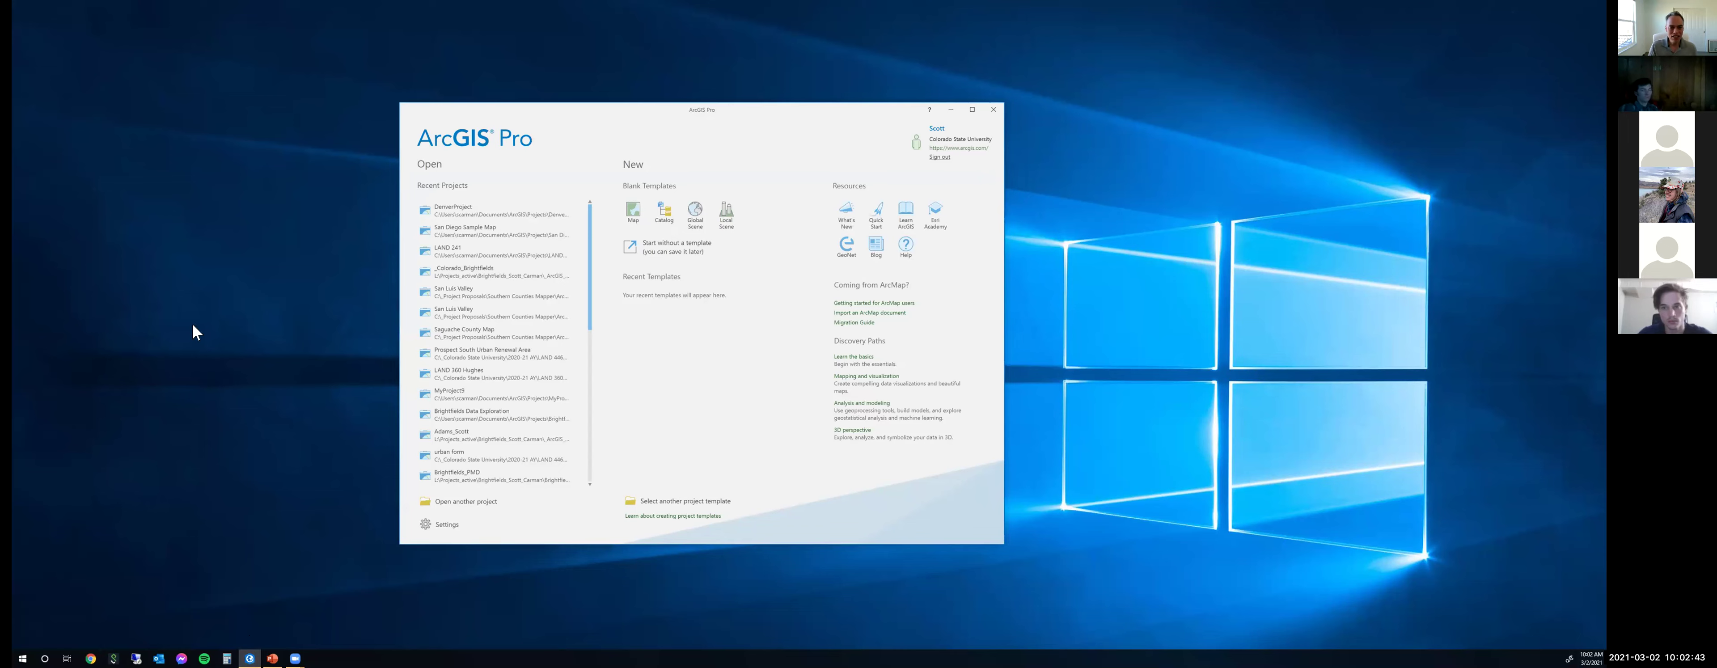
{"action": "left_click", "coordinate": [973, 111]}
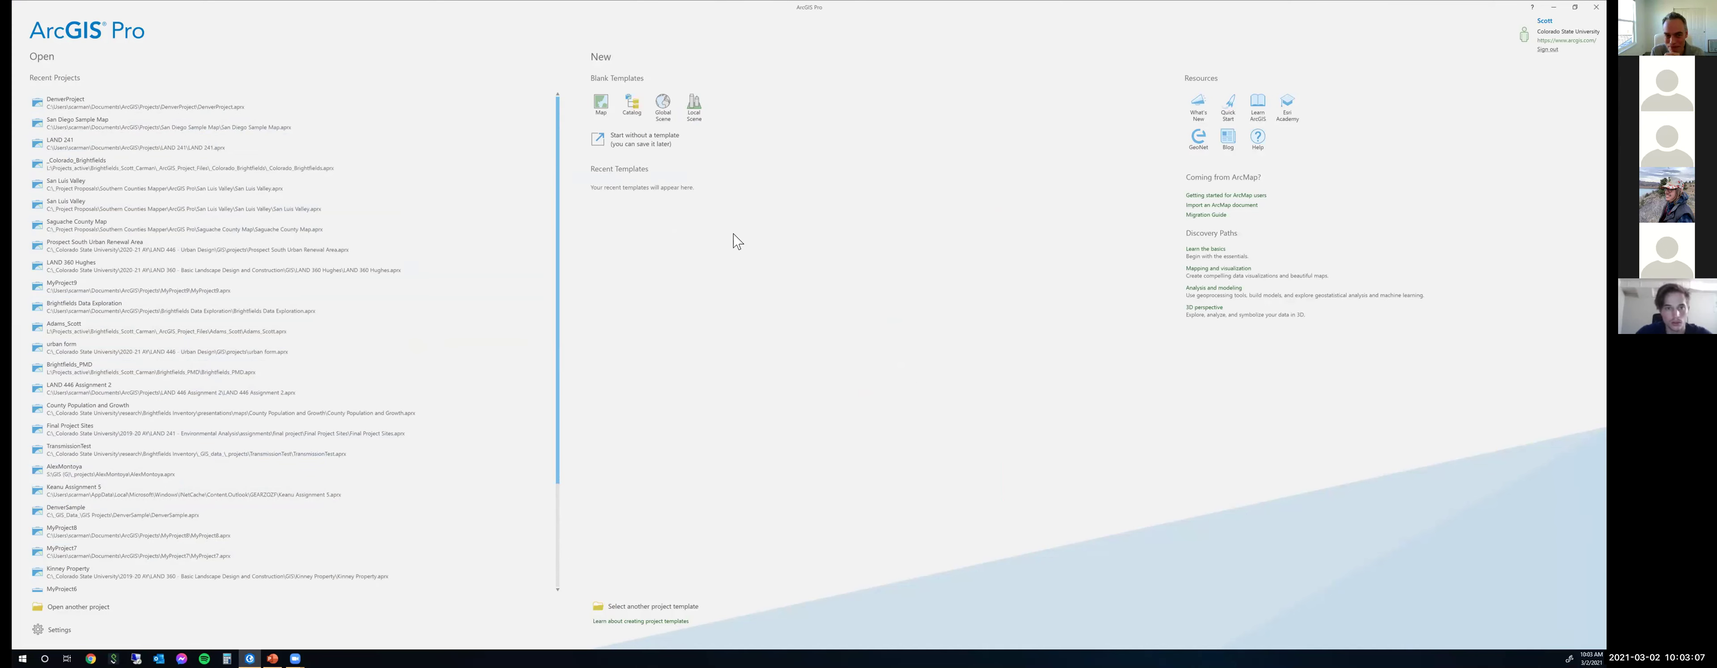
{"action": "left_click", "coordinate": [602, 107]}
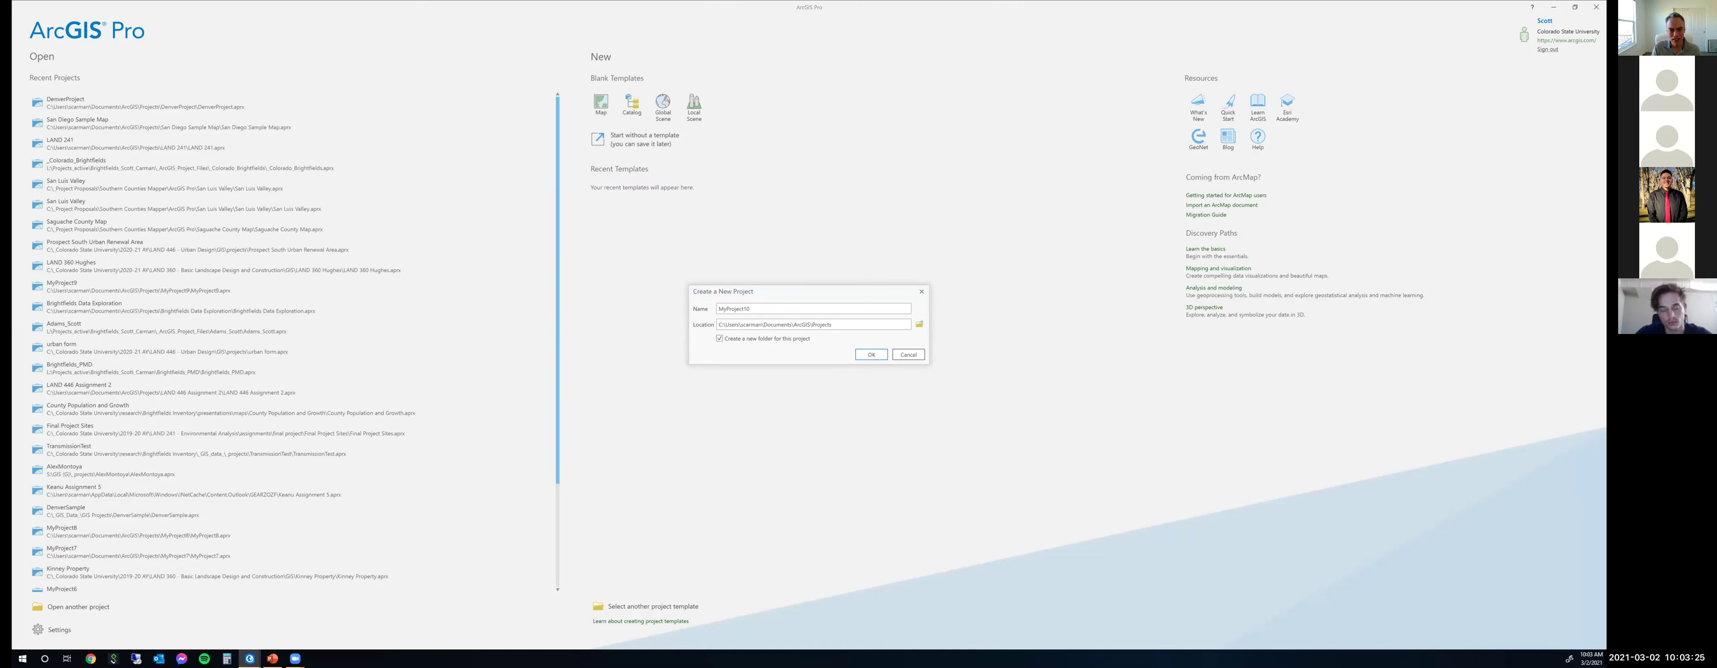
{"action": "left_click", "coordinate": [919, 324]}
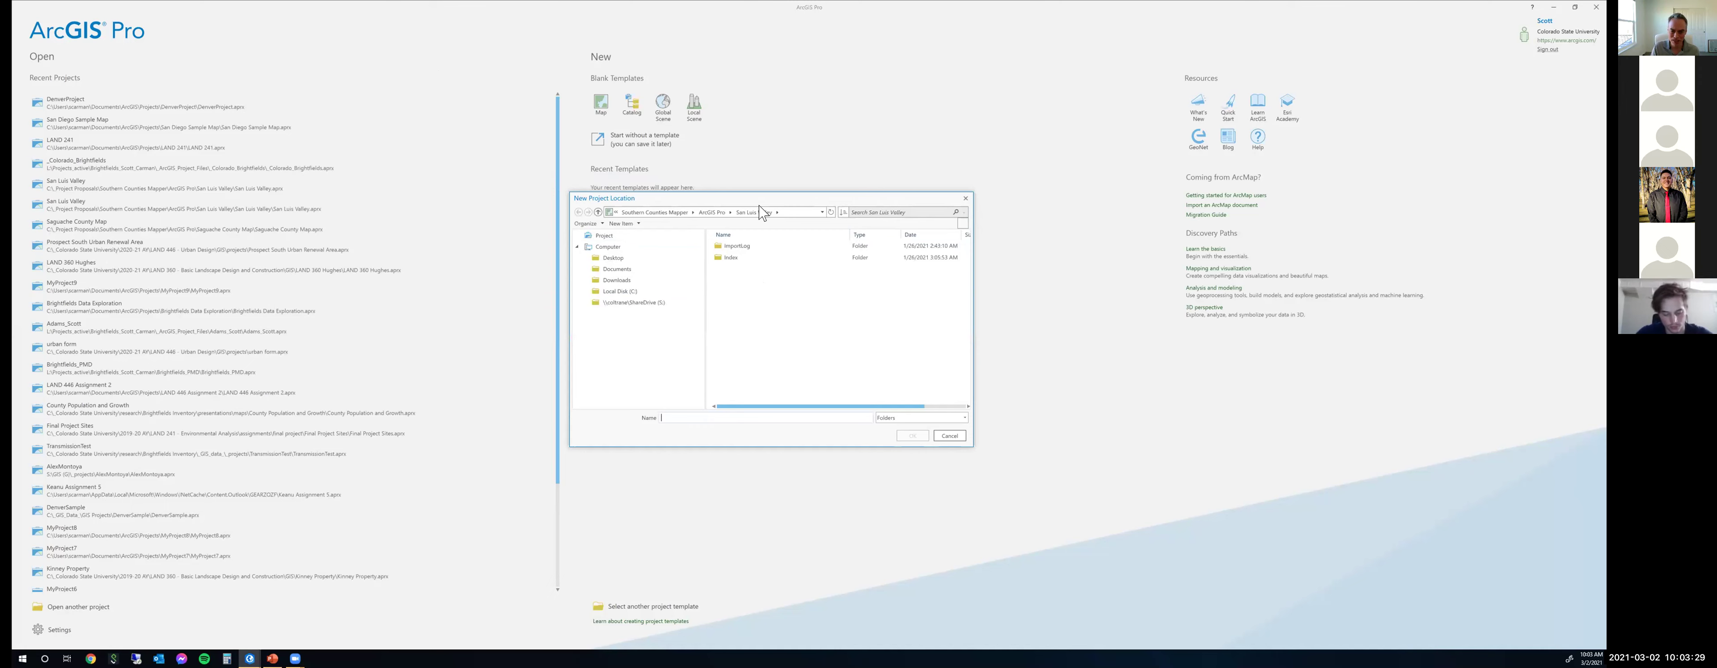
{"action": "left_click", "coordinate": [950, 435]}
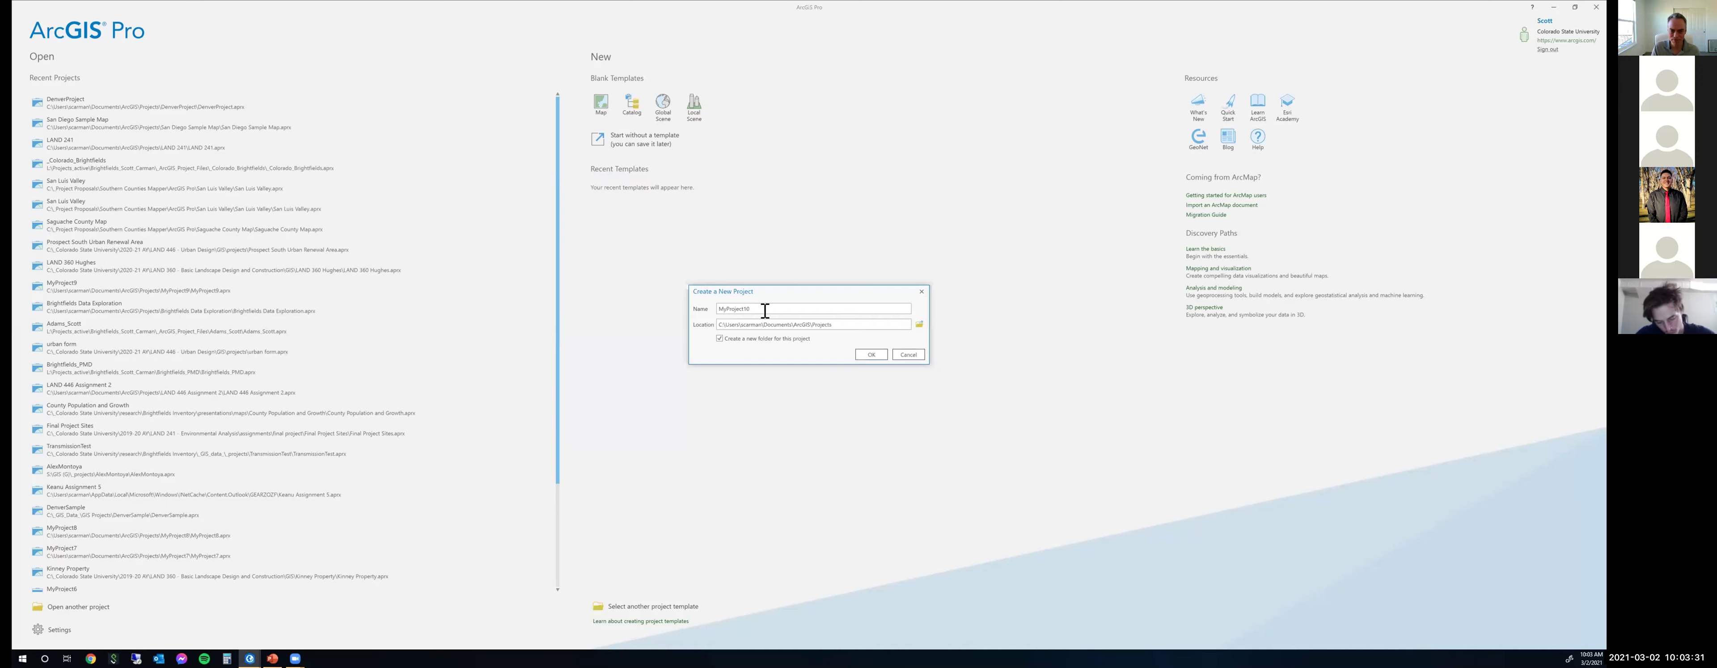
{"action": "left_click_drag", "start_coordinate": [764, 305], "coordinate": [514, 307]}
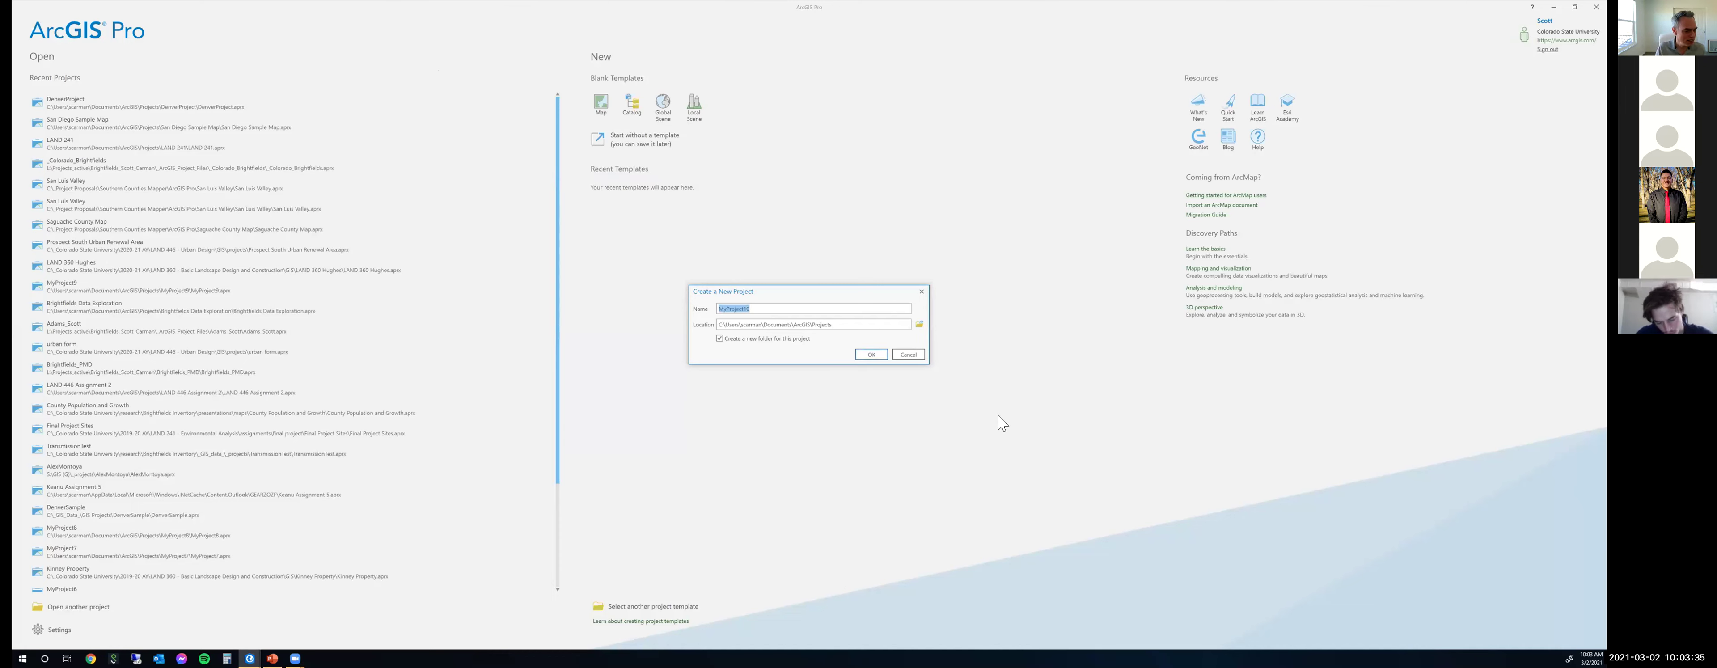
{"action": "type", "text": "DenverSample"}
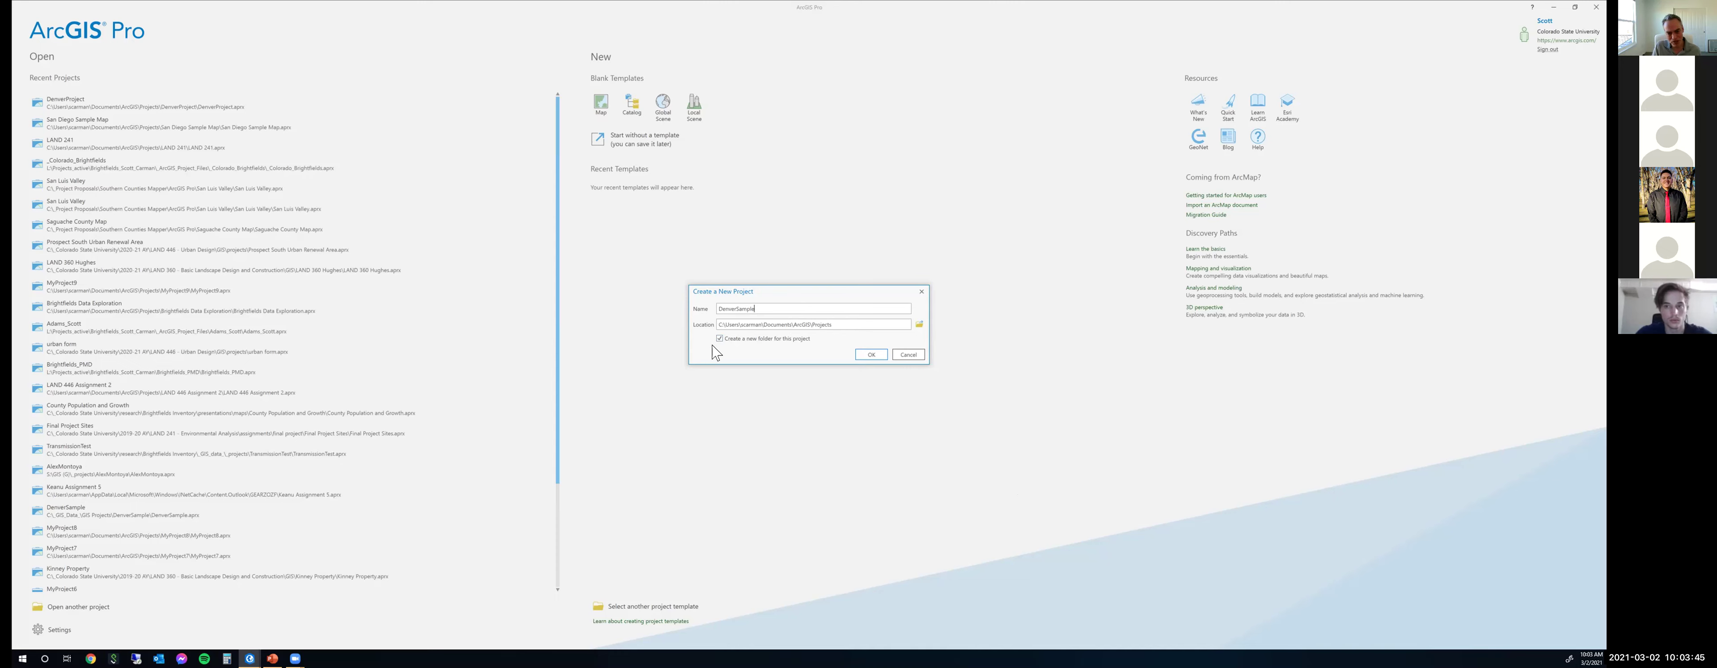
{"action": "left_click", "coordinate": [870, 354]}
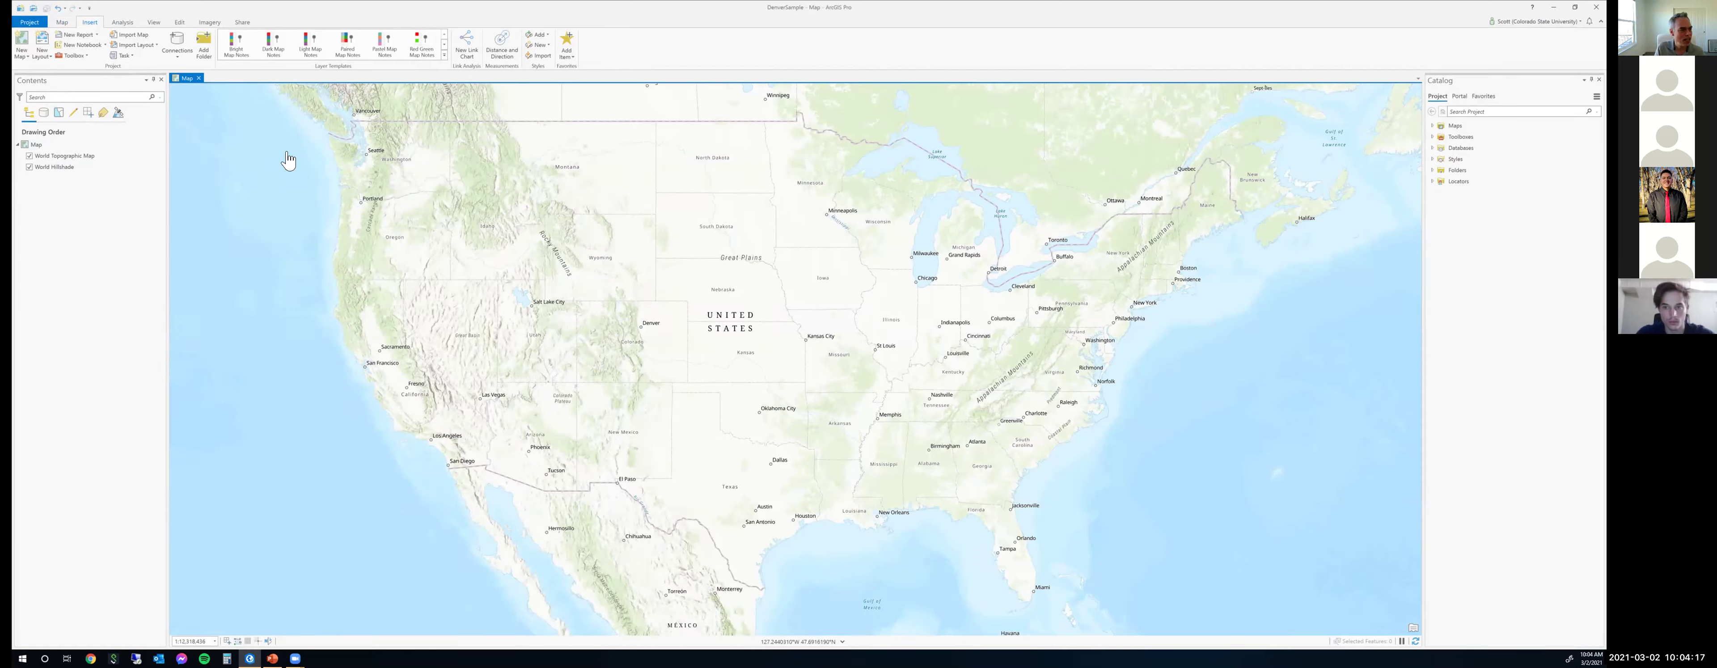
{"action": "left_click", "coordinate": [65, 156]}
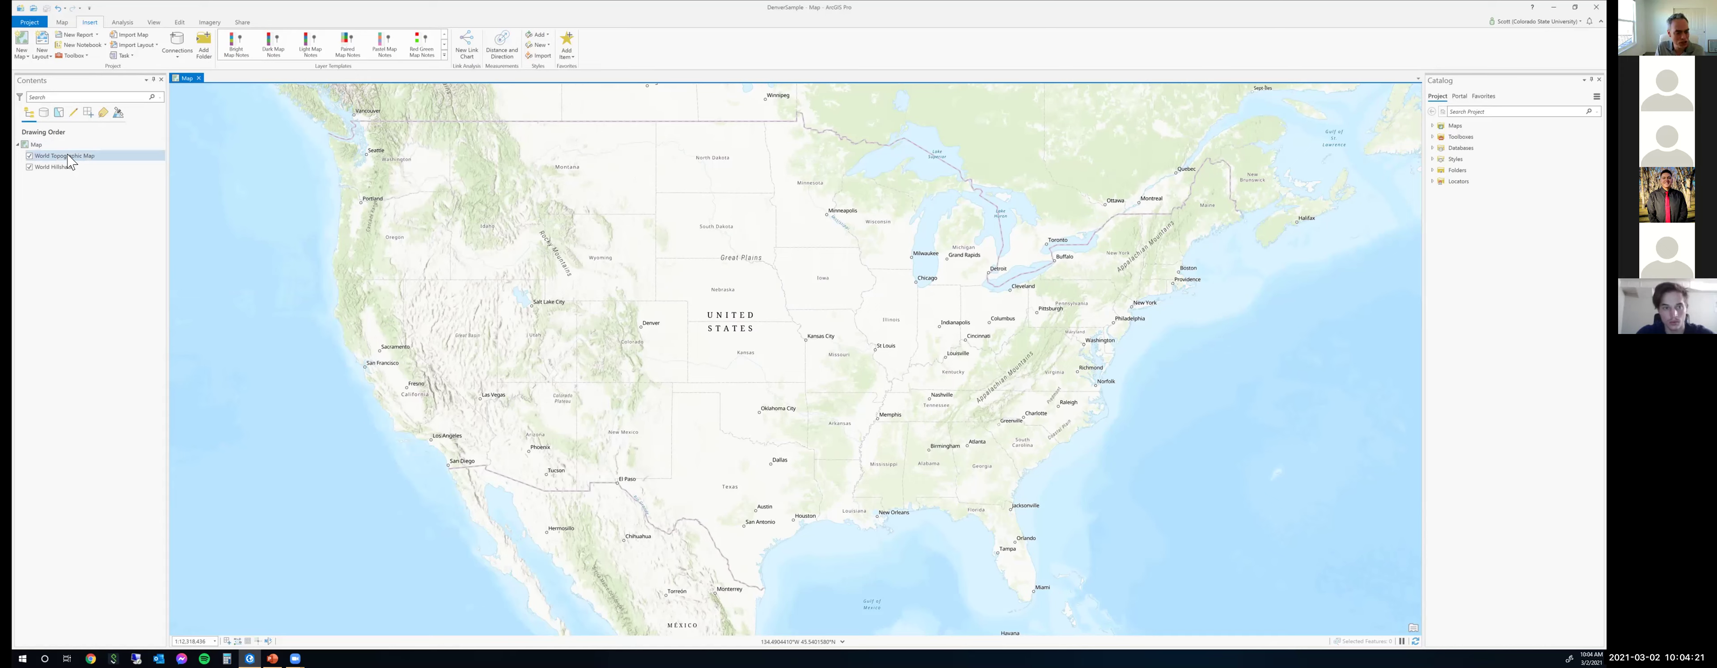
{"action": "left_click", "coordinate": [80, 178]}
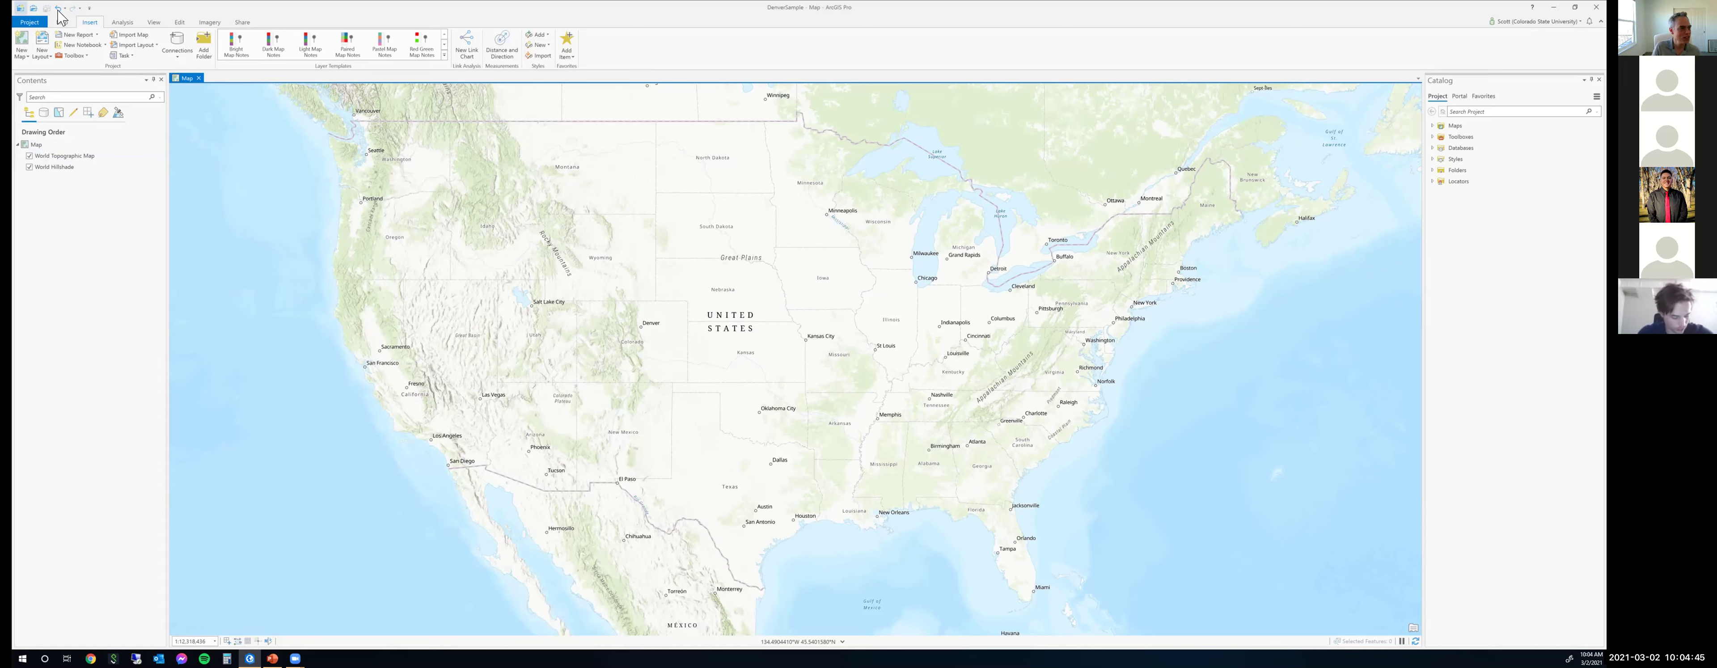
Browse the available basemaps and change the map's basemap to Imagery.
{"action": "left_click", "coordinate": [63, 23]}
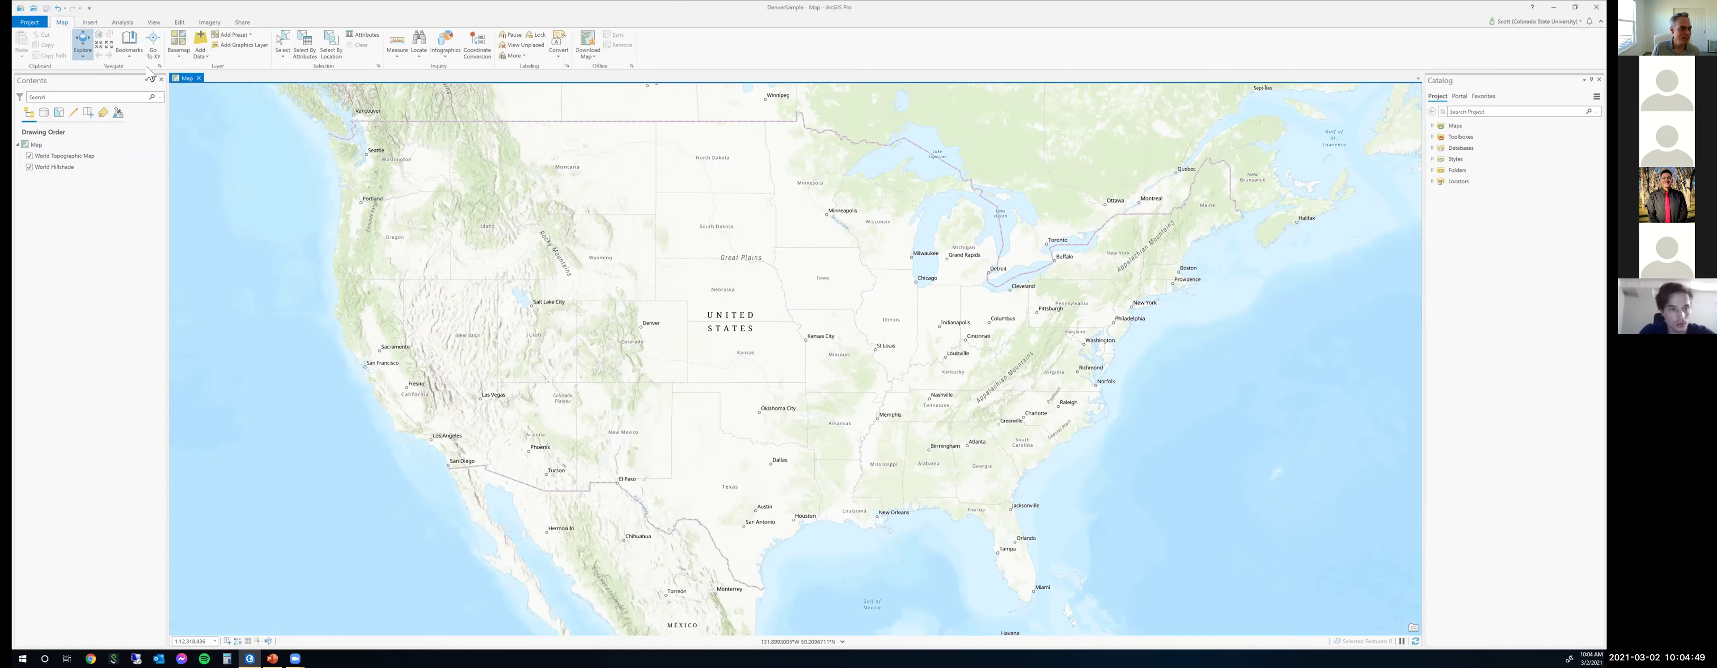
{"action": "left_click", "coordinate": [179, 45]}
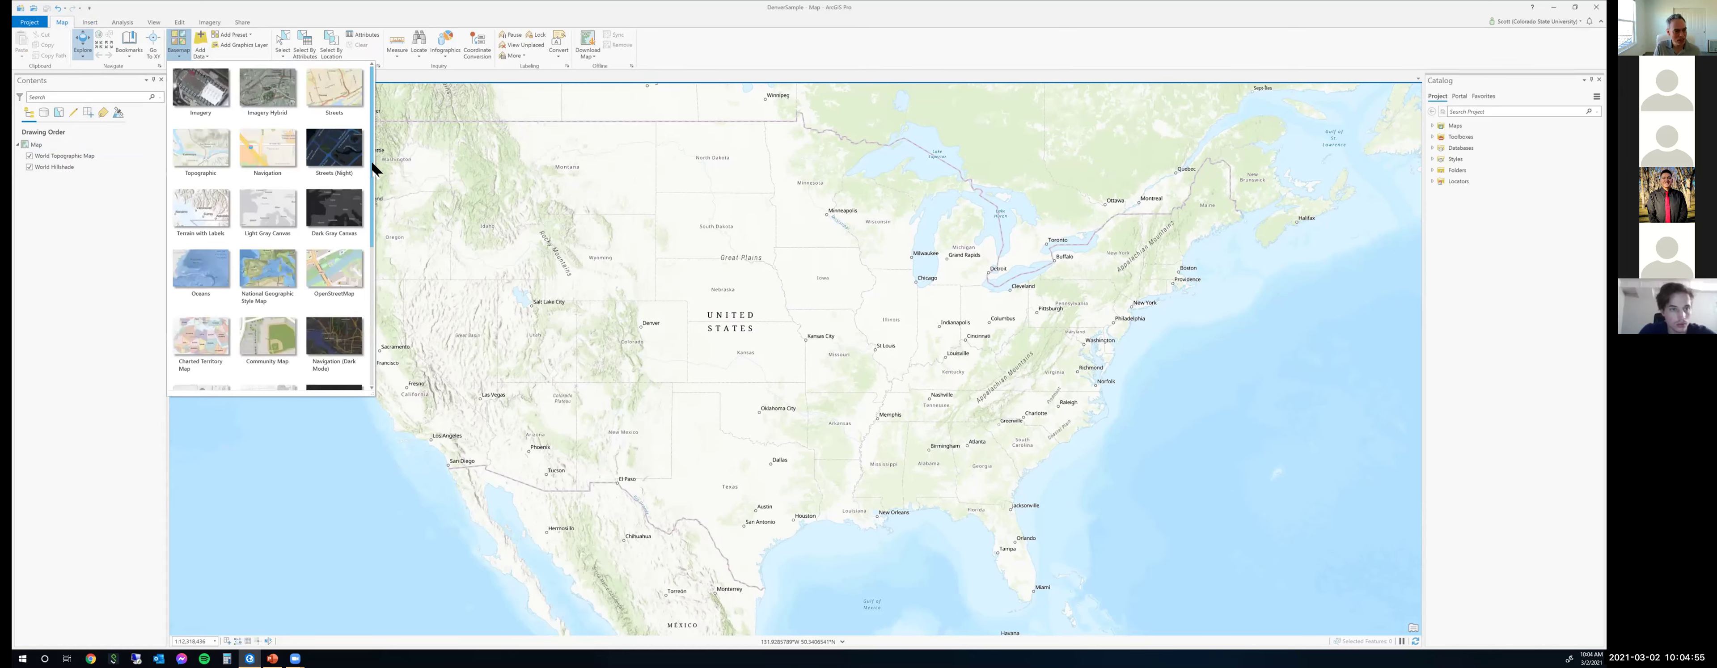
{"action": "left_click_drag", "start_coordinate": [373, 168], "coordinate": [375, 298]}
{"action": "scroll", "coordinate": [373, 298], "scroll_direction": "up", "scroll_amount": 4}
{"action": "scroll", "coordinate": [371, 202], "scroll_direction": "up", "scroll_amount": 3}
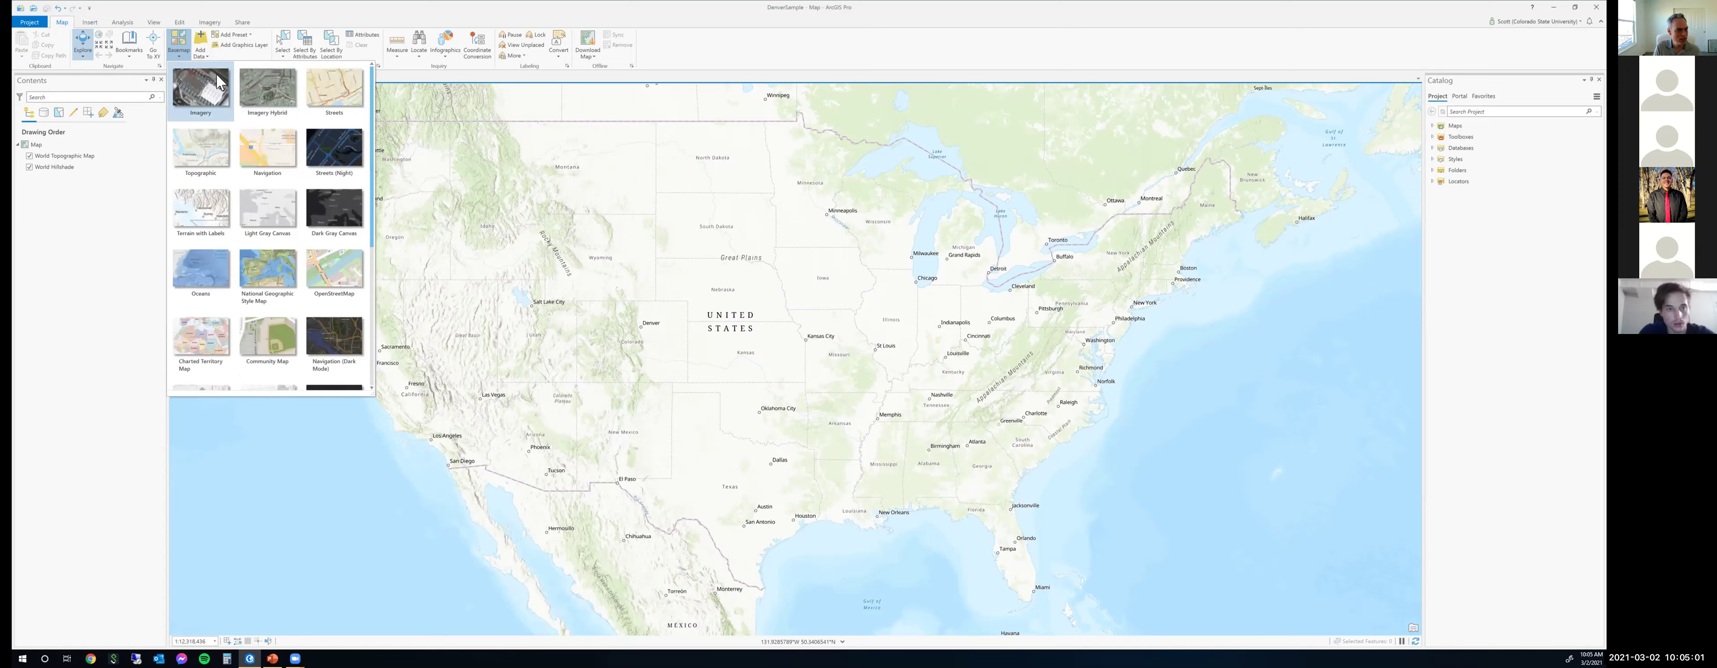
{"action": "left_click", "coordinate": [202, 93]}
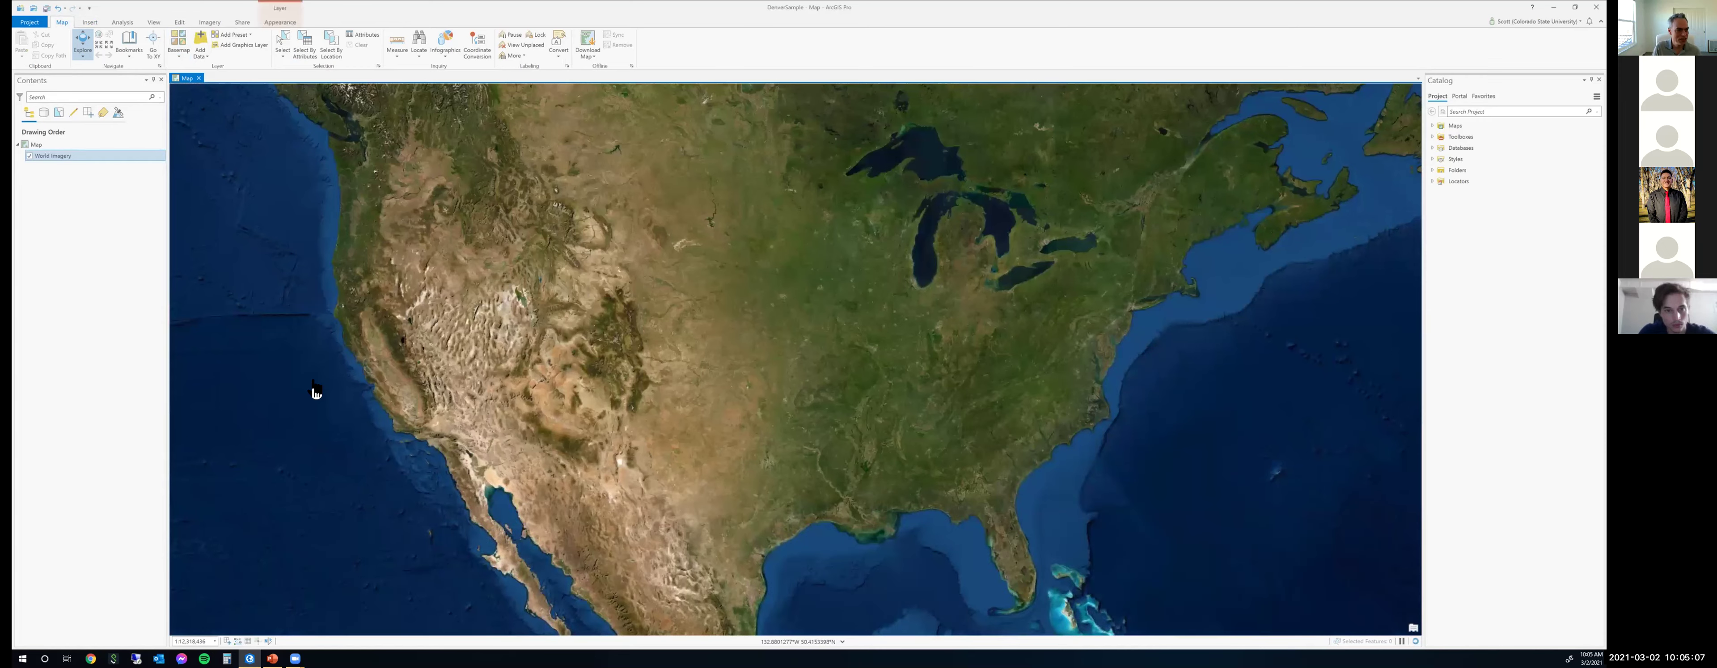
Examine the satellite imagery of western Colorado, closing in on the town of Montrose and its surrounding farmland.
{"action": "scroll", "coordinate": [608, 349], "scroll_direction": "up", "scroll_amount": 3}
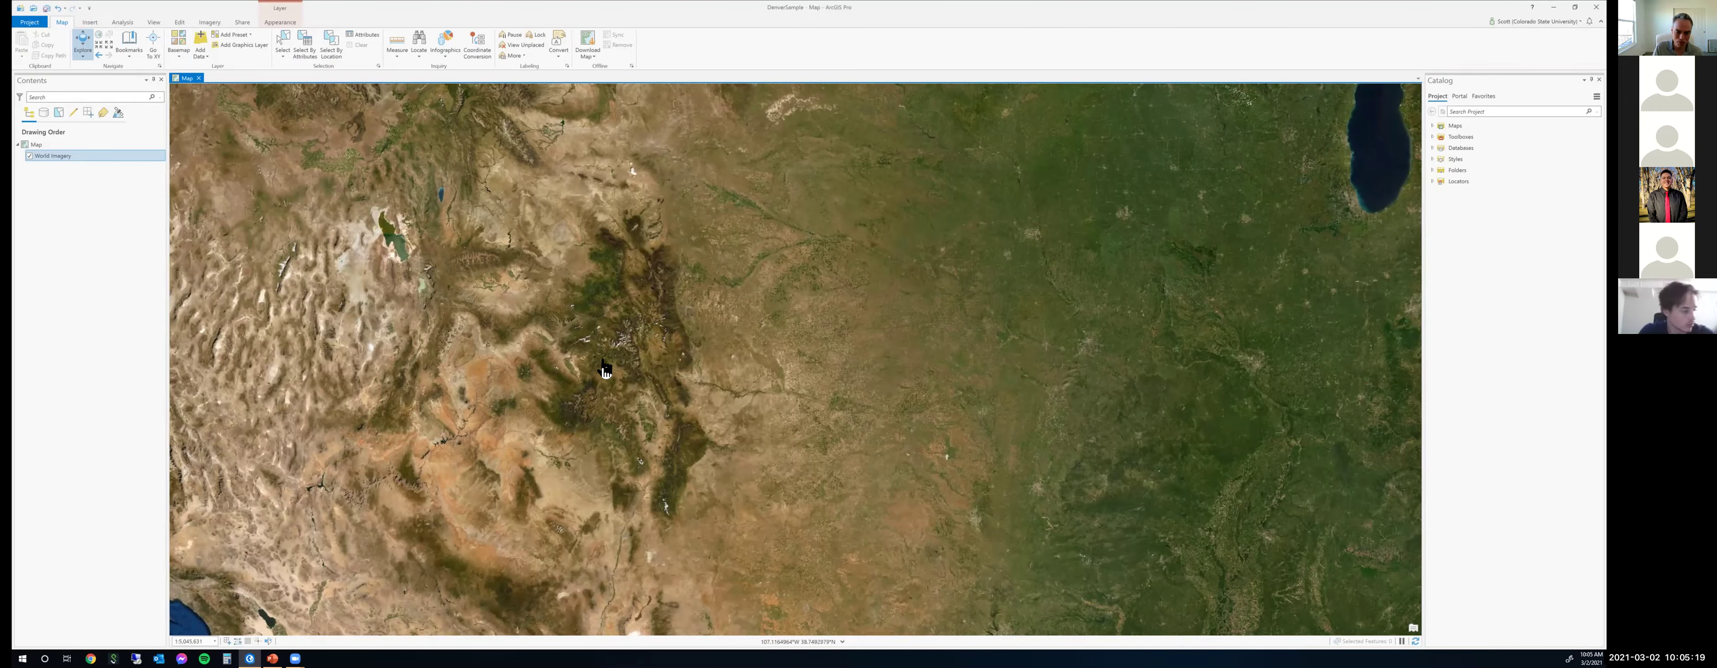
{"action": "scroll", "coordinate": [604, 368], "scroll_direction": "up", "scroll_amount": 2}
{"action": "scroll", "coordinate": [604, 368], "scroll_direction": "up", "scroll_amount": 2}
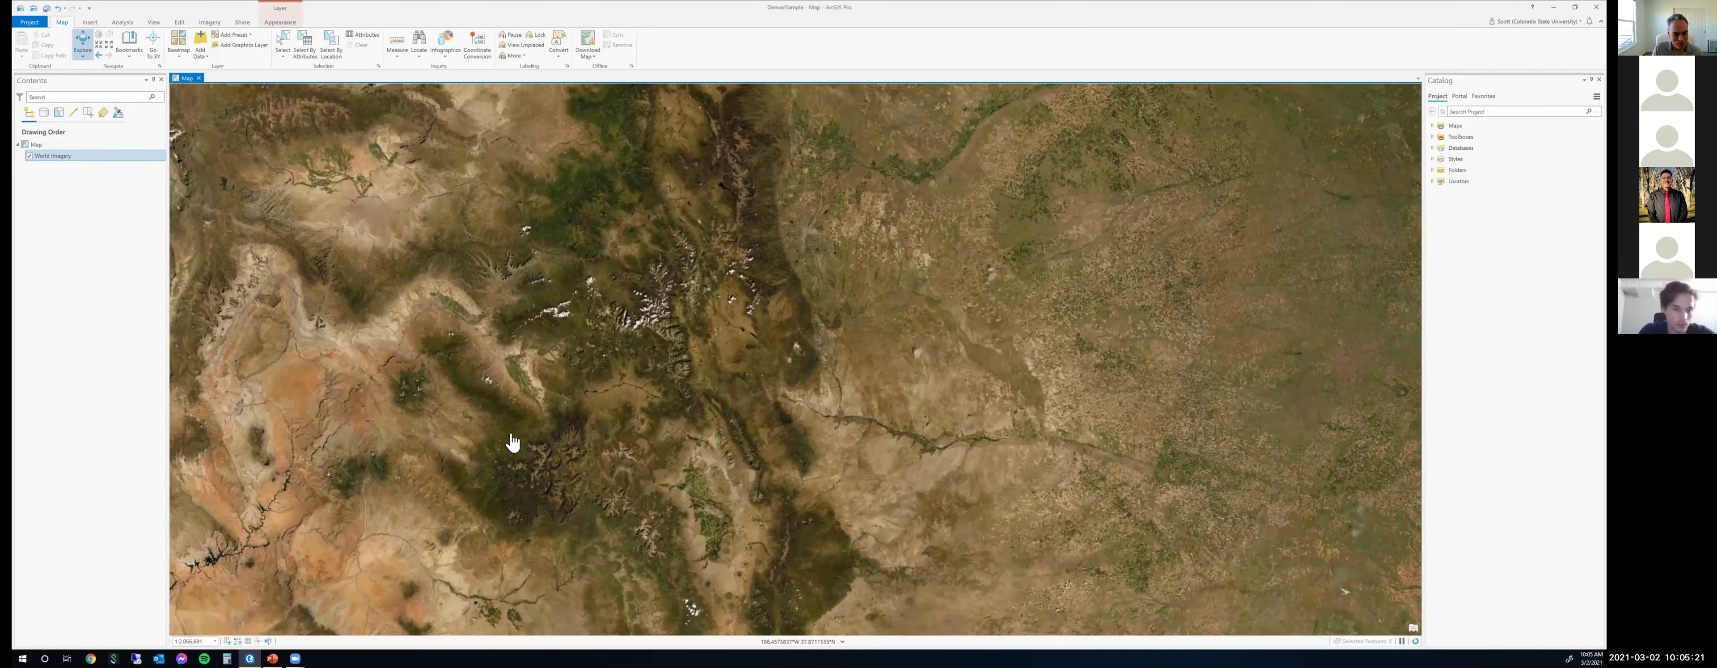
{"action": "left_click_drag", "start_coordinate": [512, 440], "coordinate": [816, 390]}
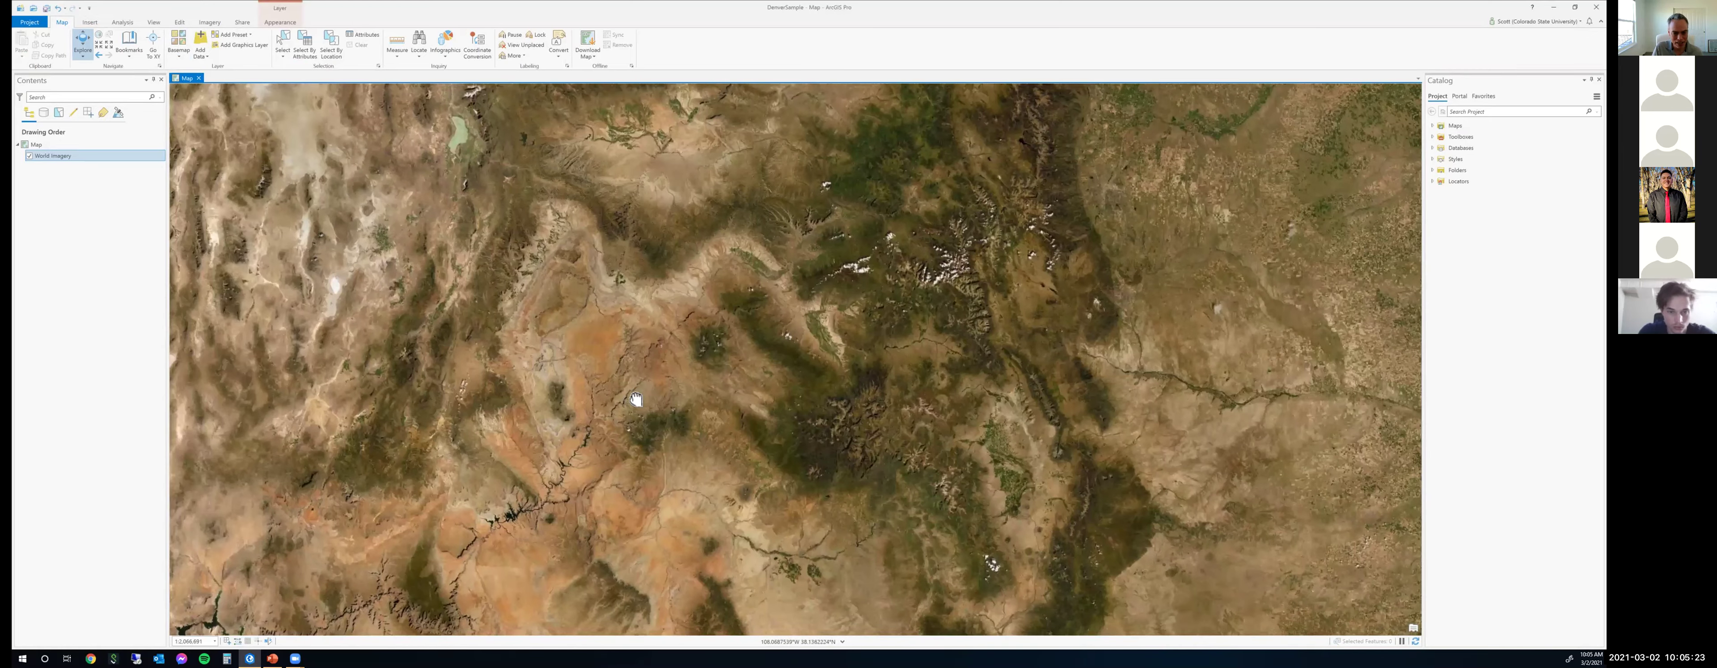
{"action": "left_click_drag", "start_coordinate": [614, 403], "coordinate": [514, 414]}
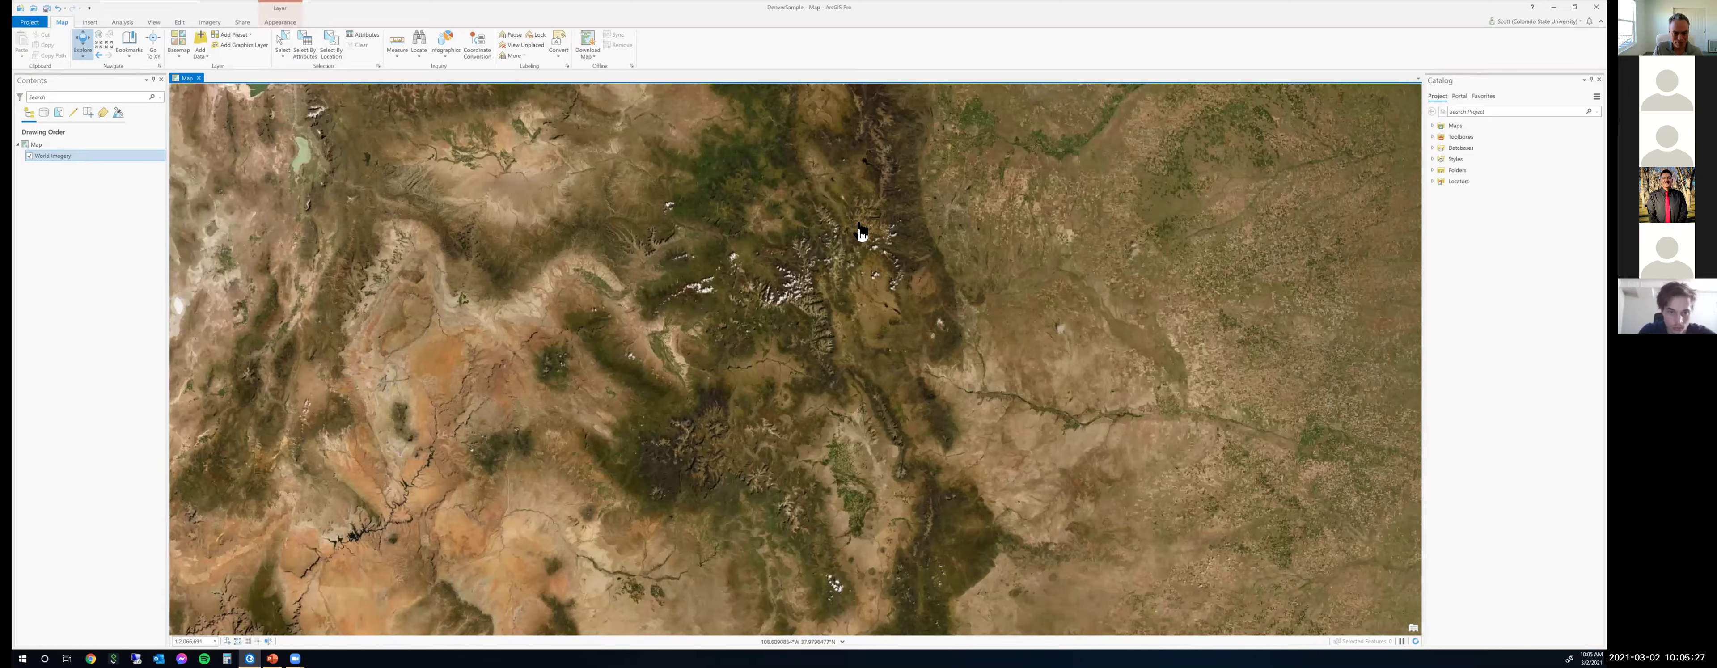
{"action": "scroll", "coordinate": [887, 300], "scroll_direction": "up", "scroll_amount": 1}
{"action": "scroll", "coordinate": [887, 300], "scroll_direction": "up", "scroll_amount": 4}
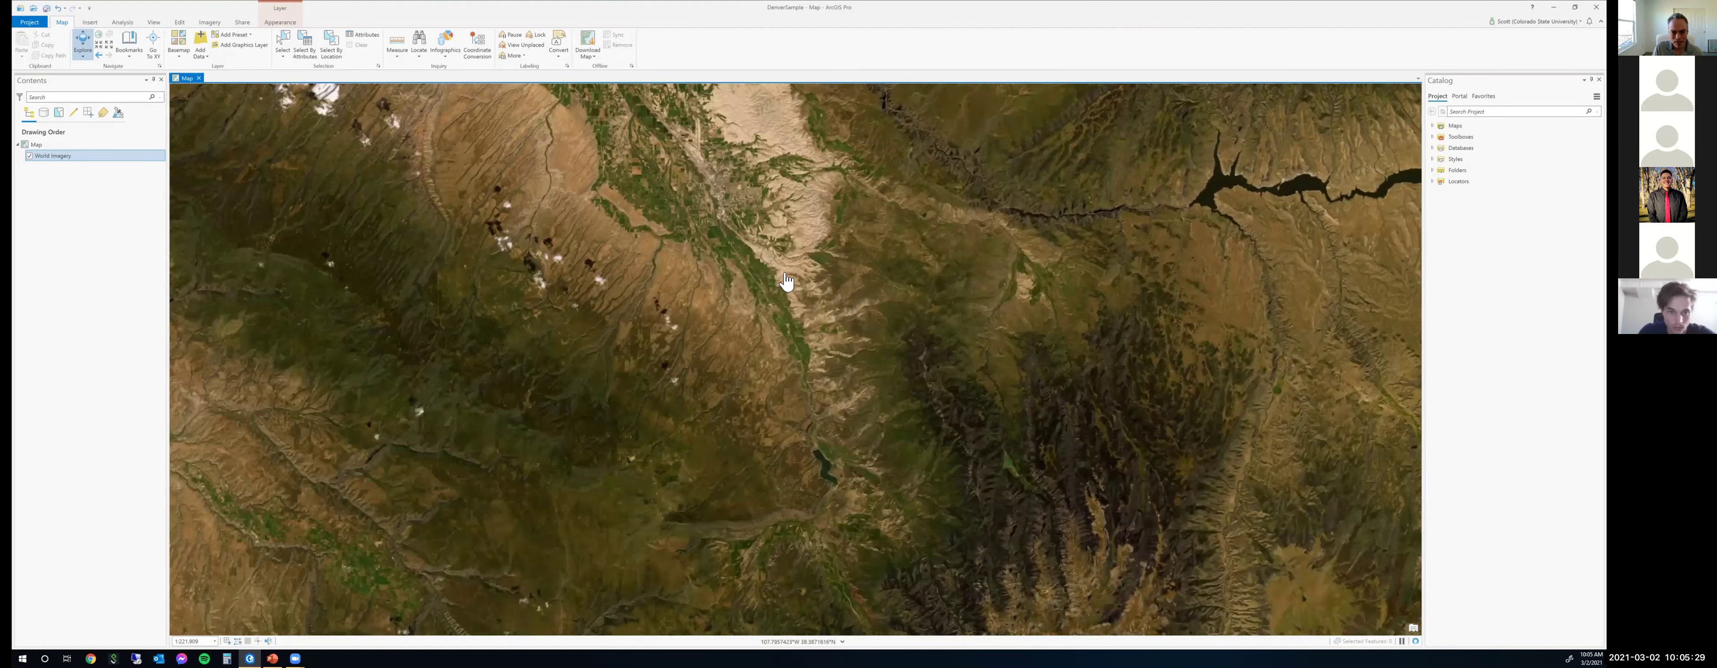
{"action": "scroll", "coordinate": [766, 286], "scroll_direction": "up", "scroll_amount": 1}
{"action": "scroll", "coordinate": [763, 223], "scroll_direction": "up", "scroll_amount": 1}
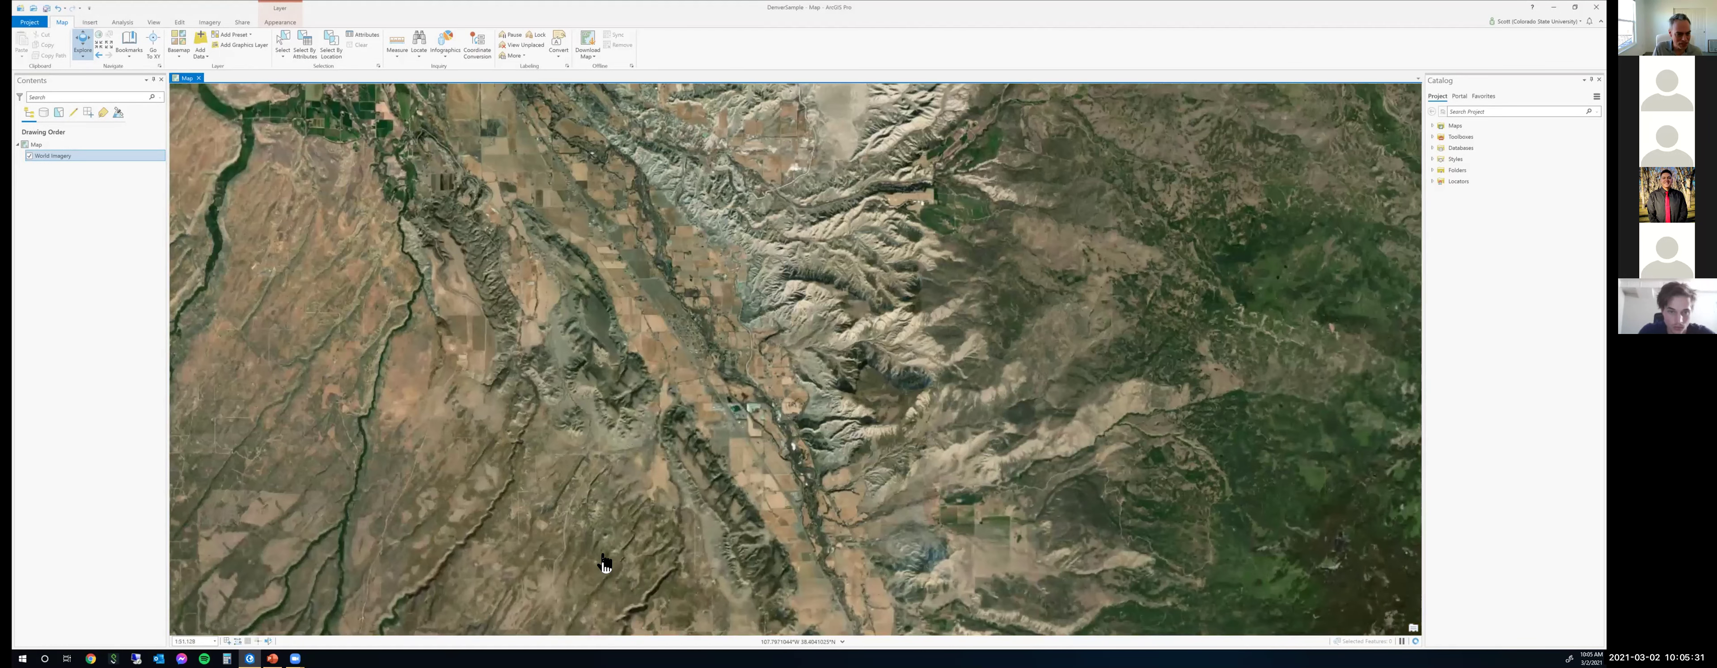
{"action": "left_click_drag", "start_coordinate": [276, 266], "coordinate": [570, 360]}
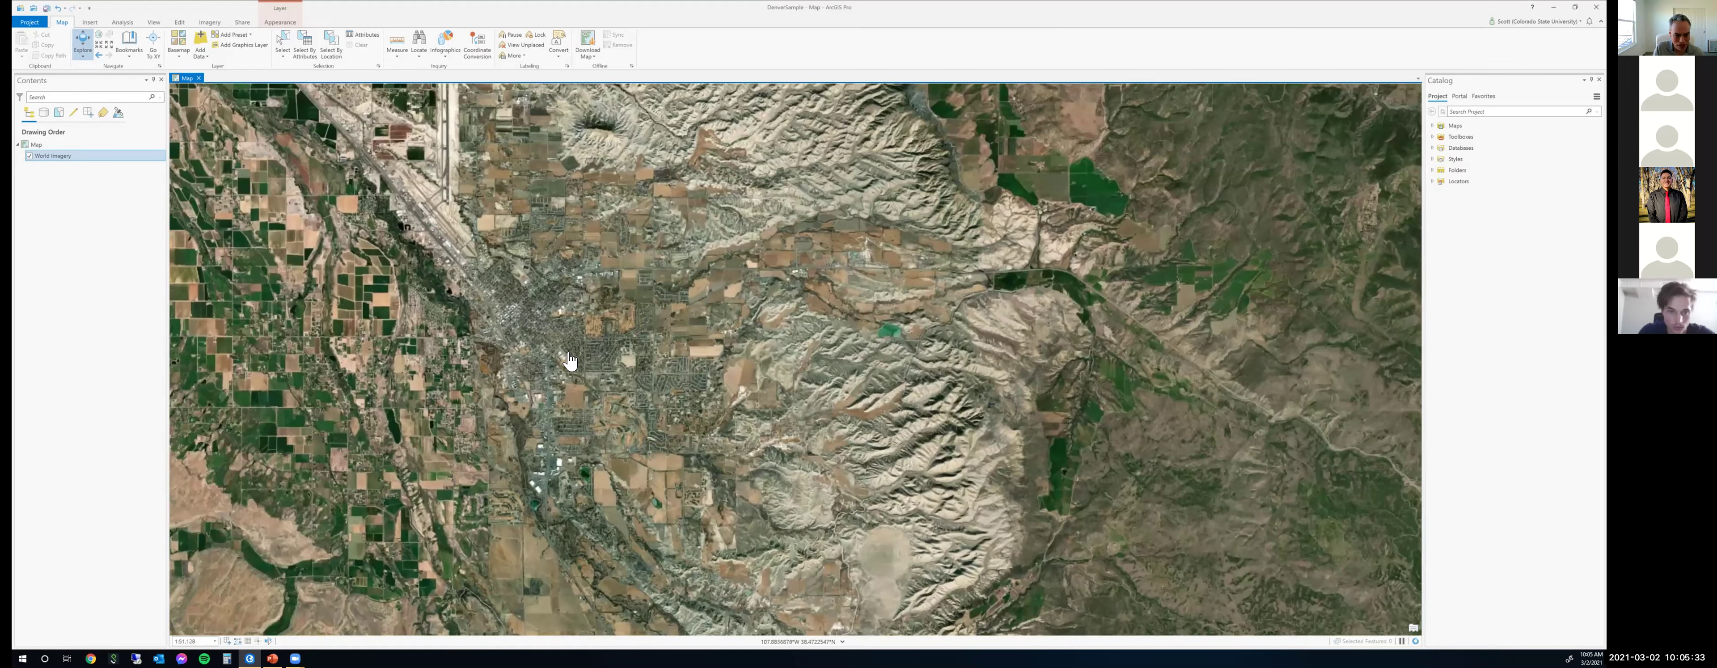
{"action": "scroll", "coordinate": [570, 360], "scroll_direction": "up", "scroll_amount": 2}
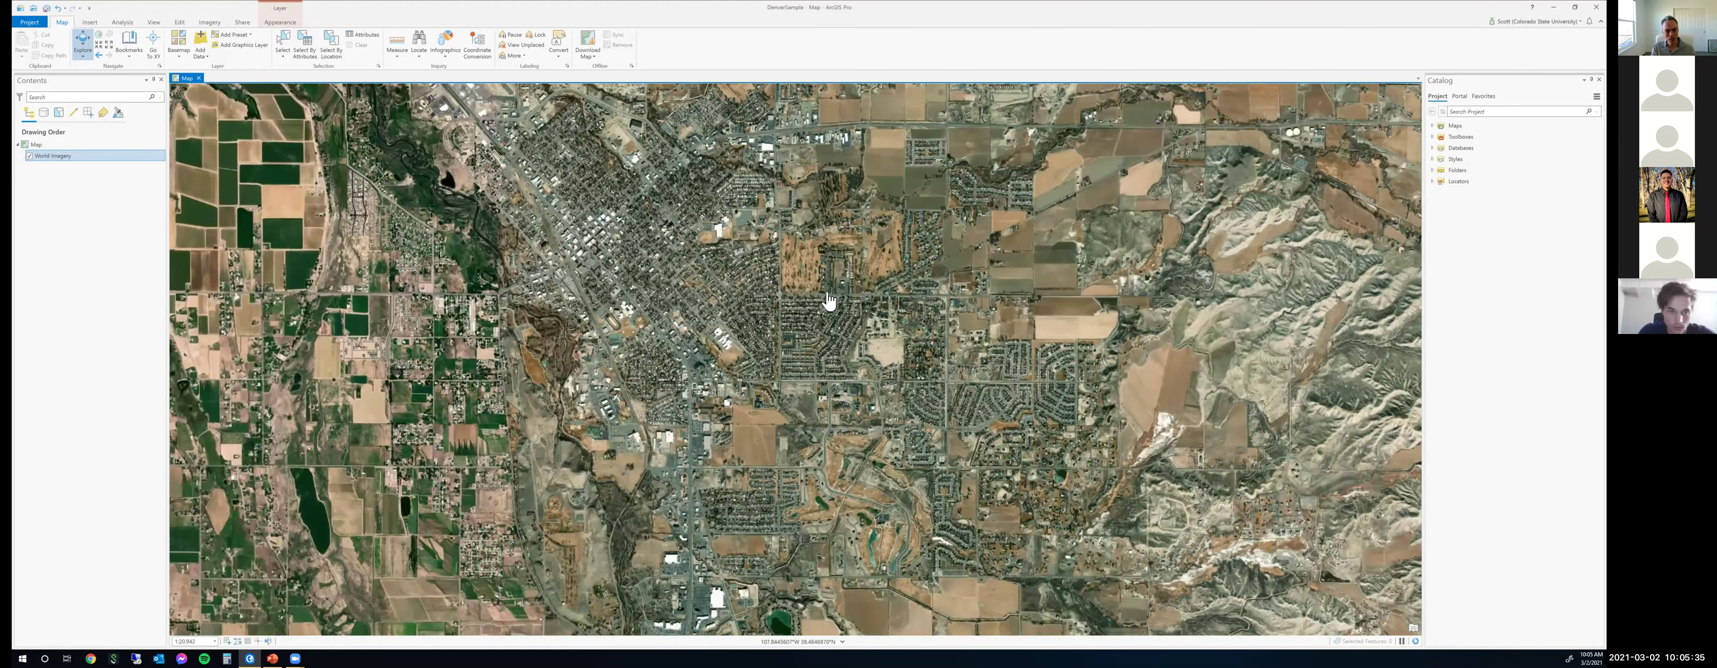
{"action": "left_click_drag", "start_coordinate": [679, 296], "coordinate": [692, 325]}
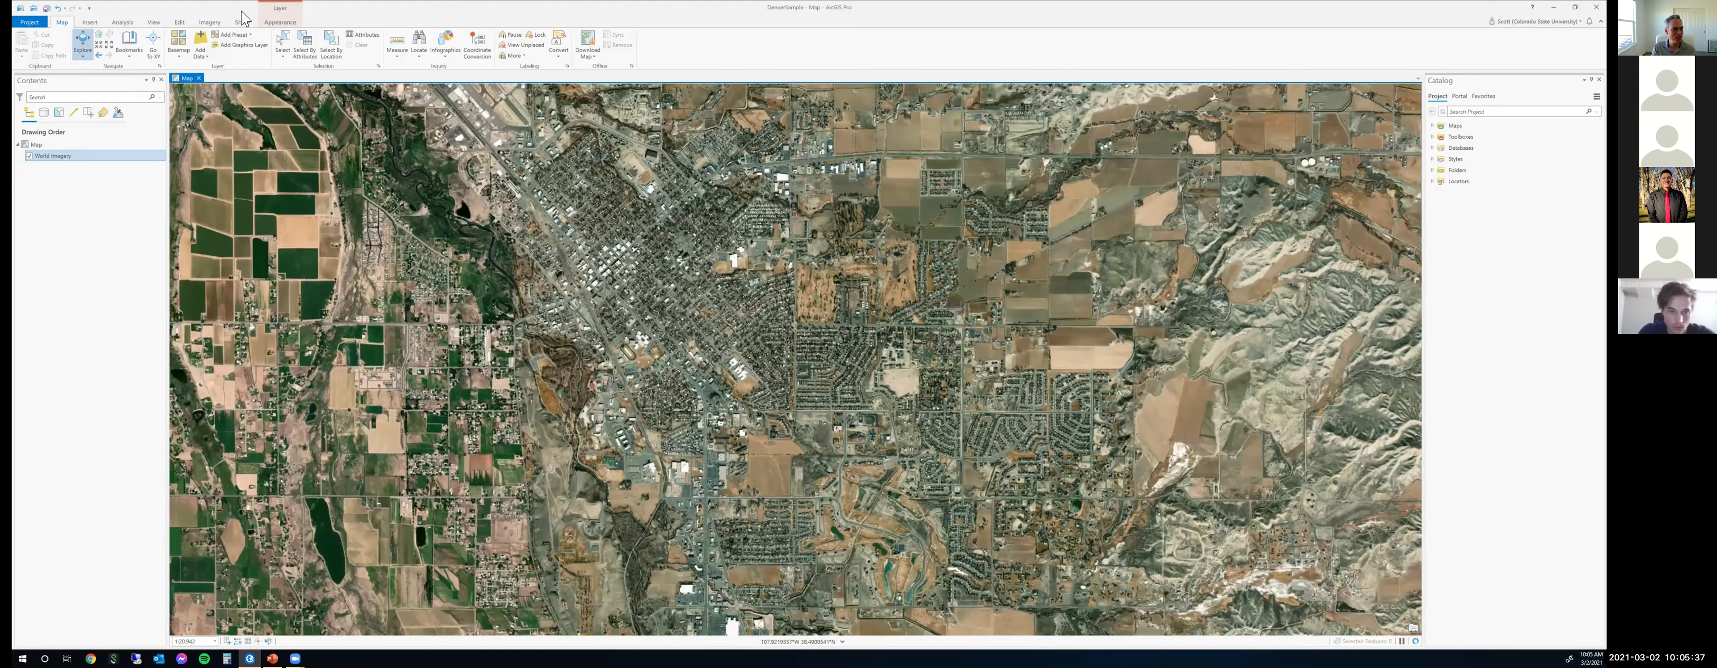
Change the basemap to Imagery Hybrid, and after that to Light Gray Canvas.
{"action": "left_click", "coordinate": [178, 47]}
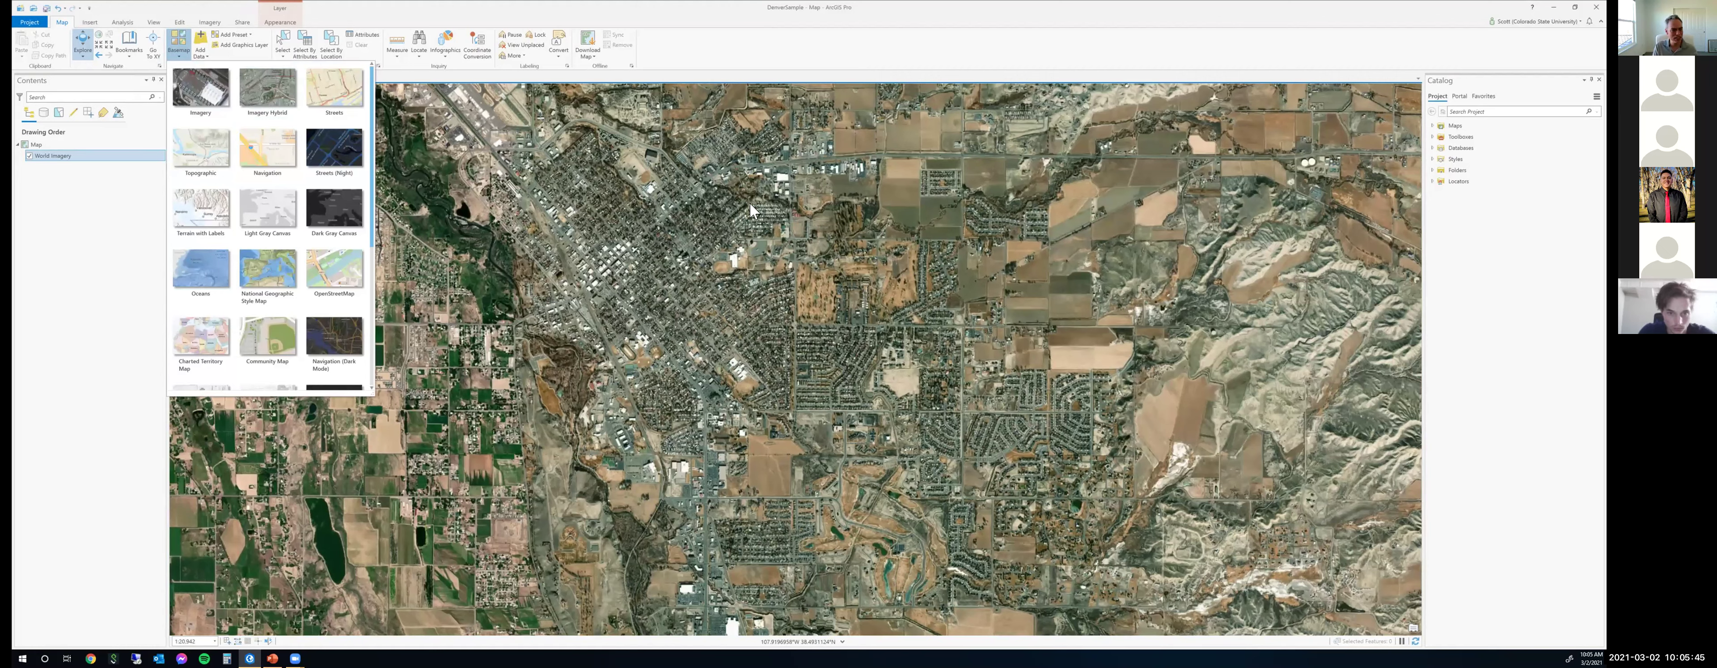
{"action": "left_click", "coordinate": [264, 90]}
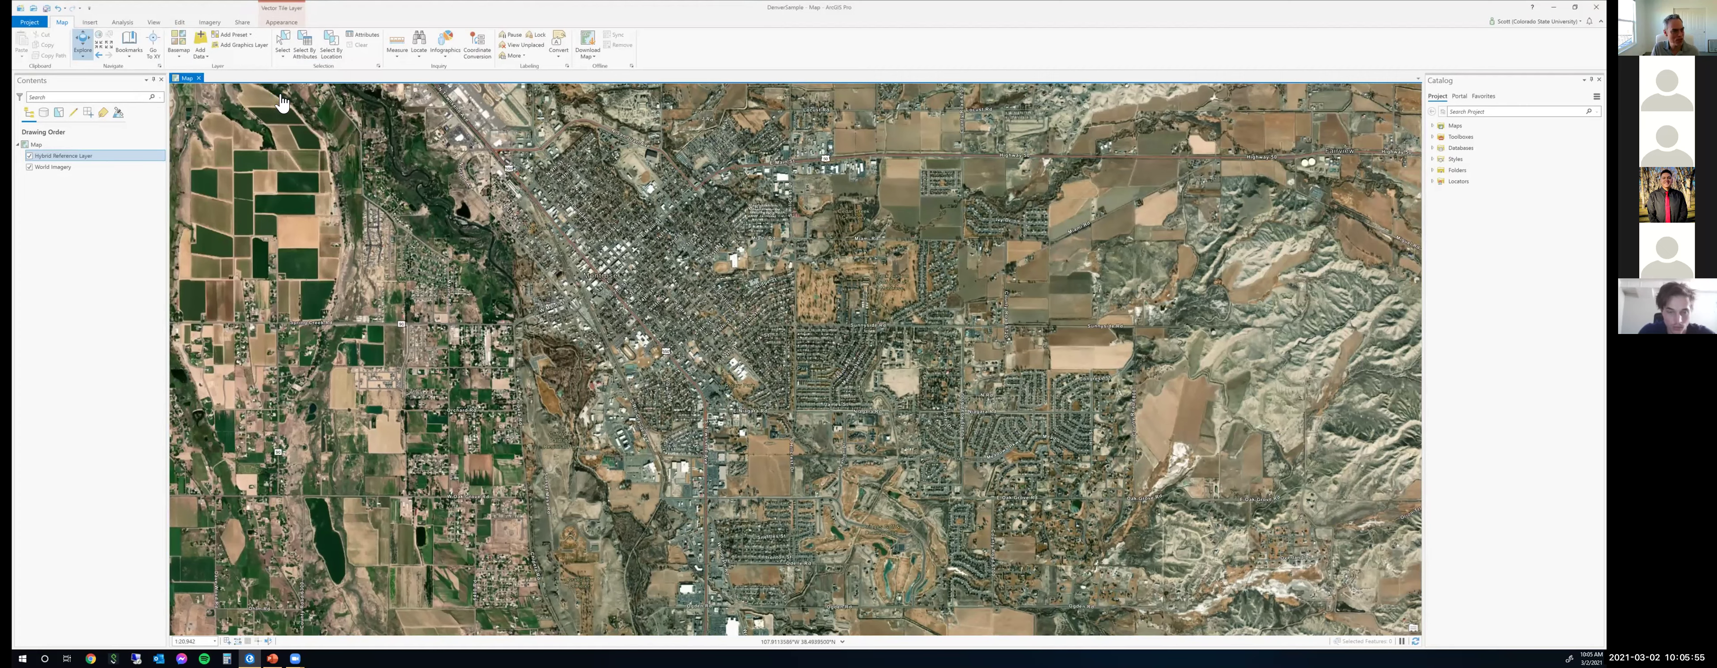
{"action": "left_click", "coordinate": [178, 45]}
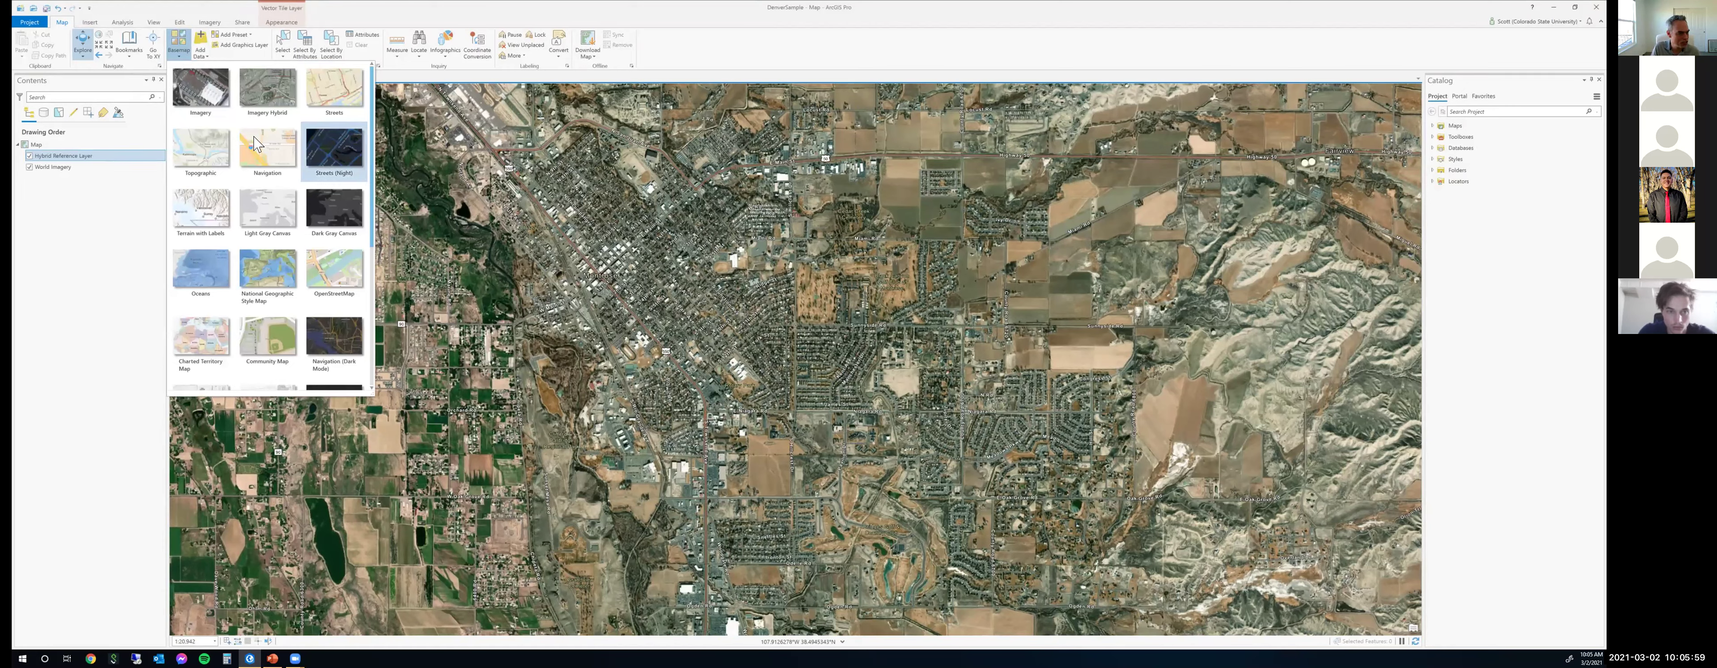
{"action": "left_click", "coordinate": [263, 214]}
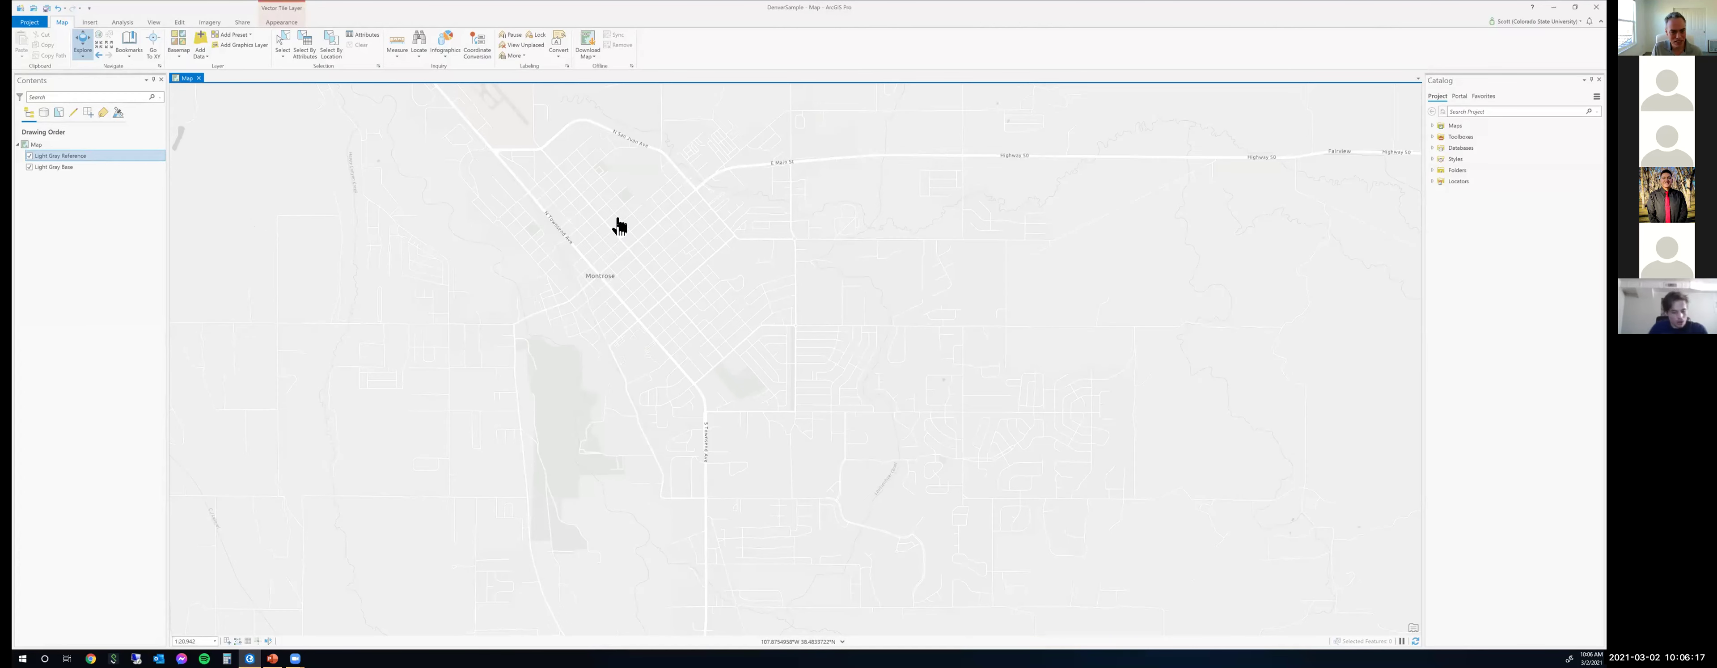
Examine how the Light Gray Canvas basemap shows Montrose's streets and labels at different scales.
{"action": "scroll", "coordinate": [636, 204], "scroll_direction": "up", "scroll_amount": 3}
{"action": "left_click_drag", "start_coordinate": [637, 204], "coordinate": [637, 314]}
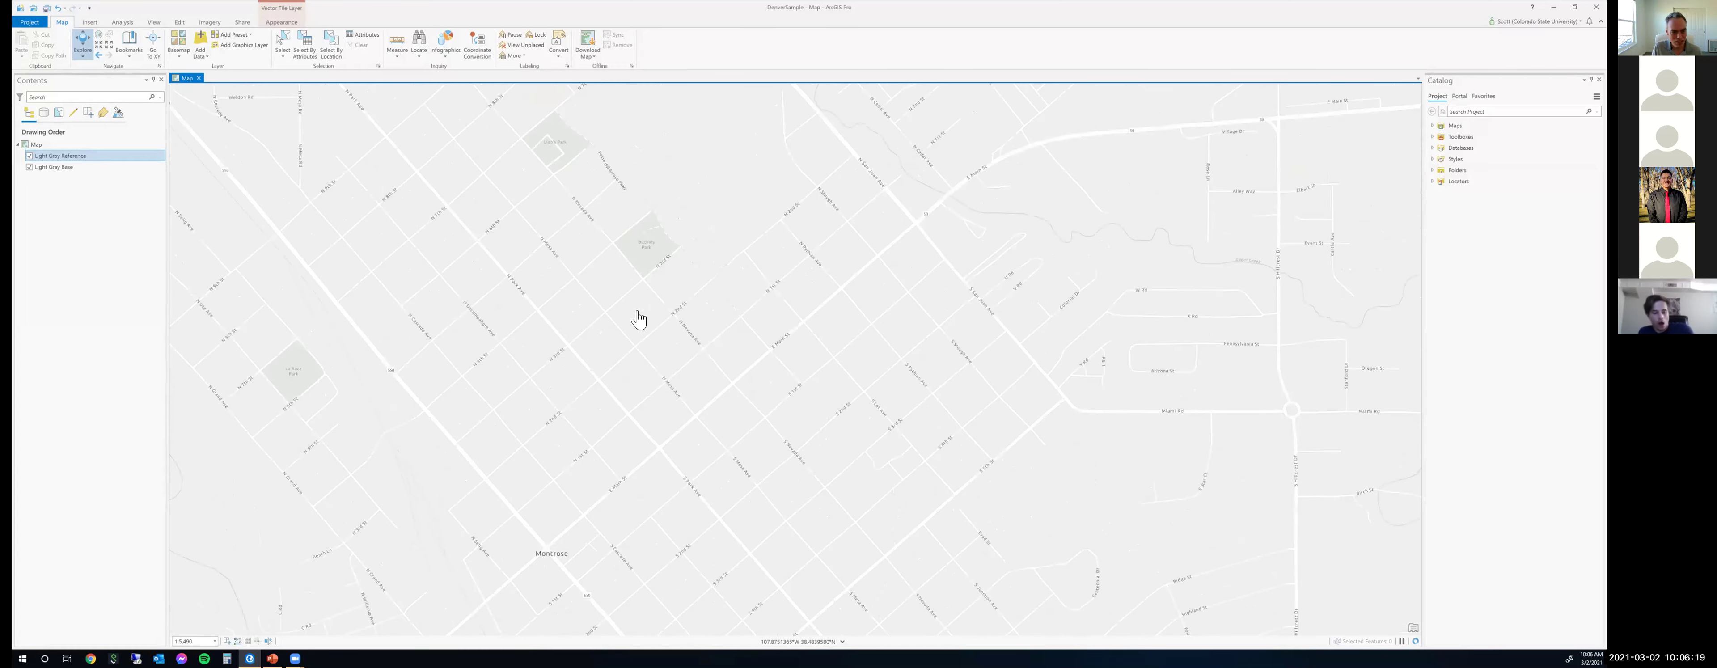
{"action": "scroll", "coordinate": [767, 247], "scroll_direction": "up", "scroll_amount": 2}
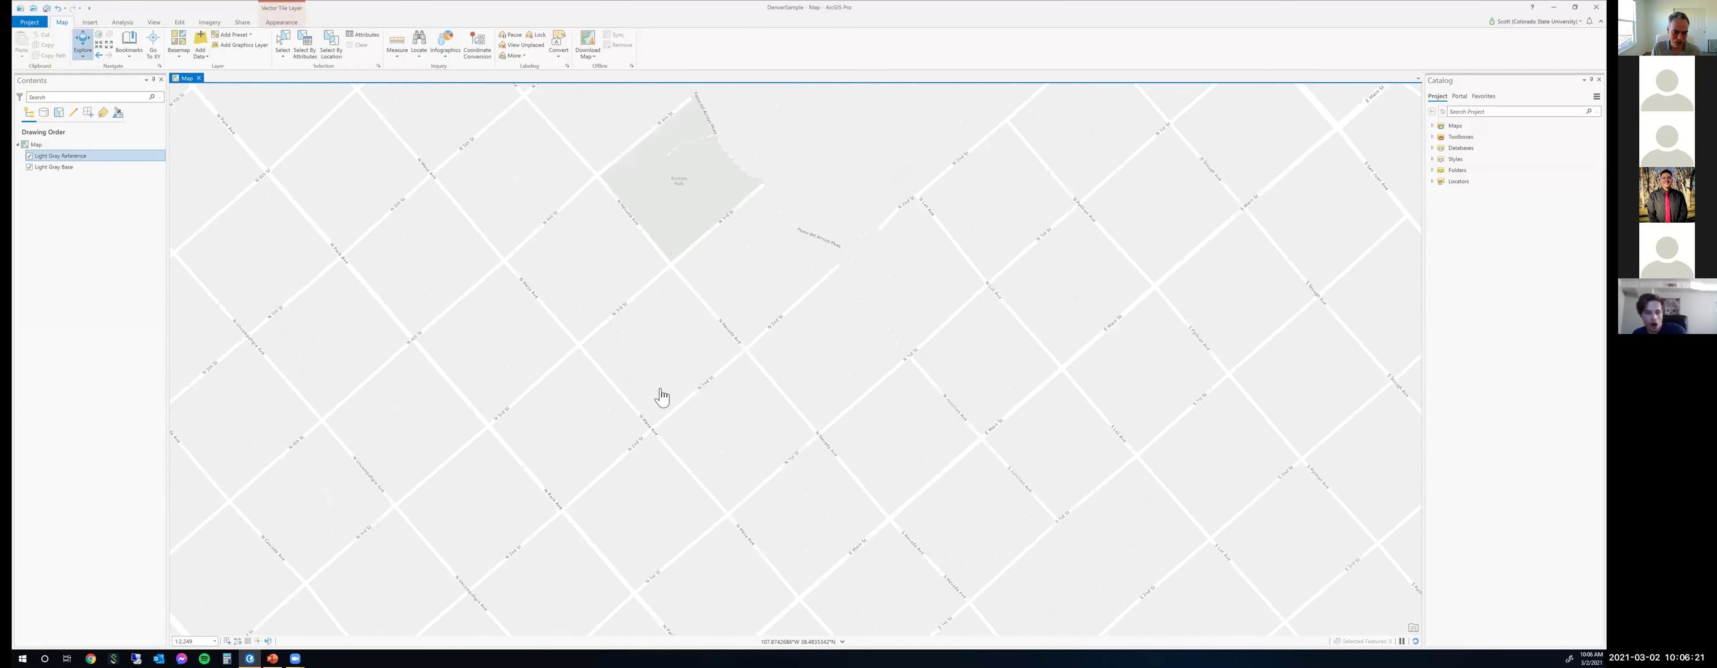
{"action": "scroll", "coordinate": [489, 490], "scroll_direction": "up", "scroll_amount": 3}
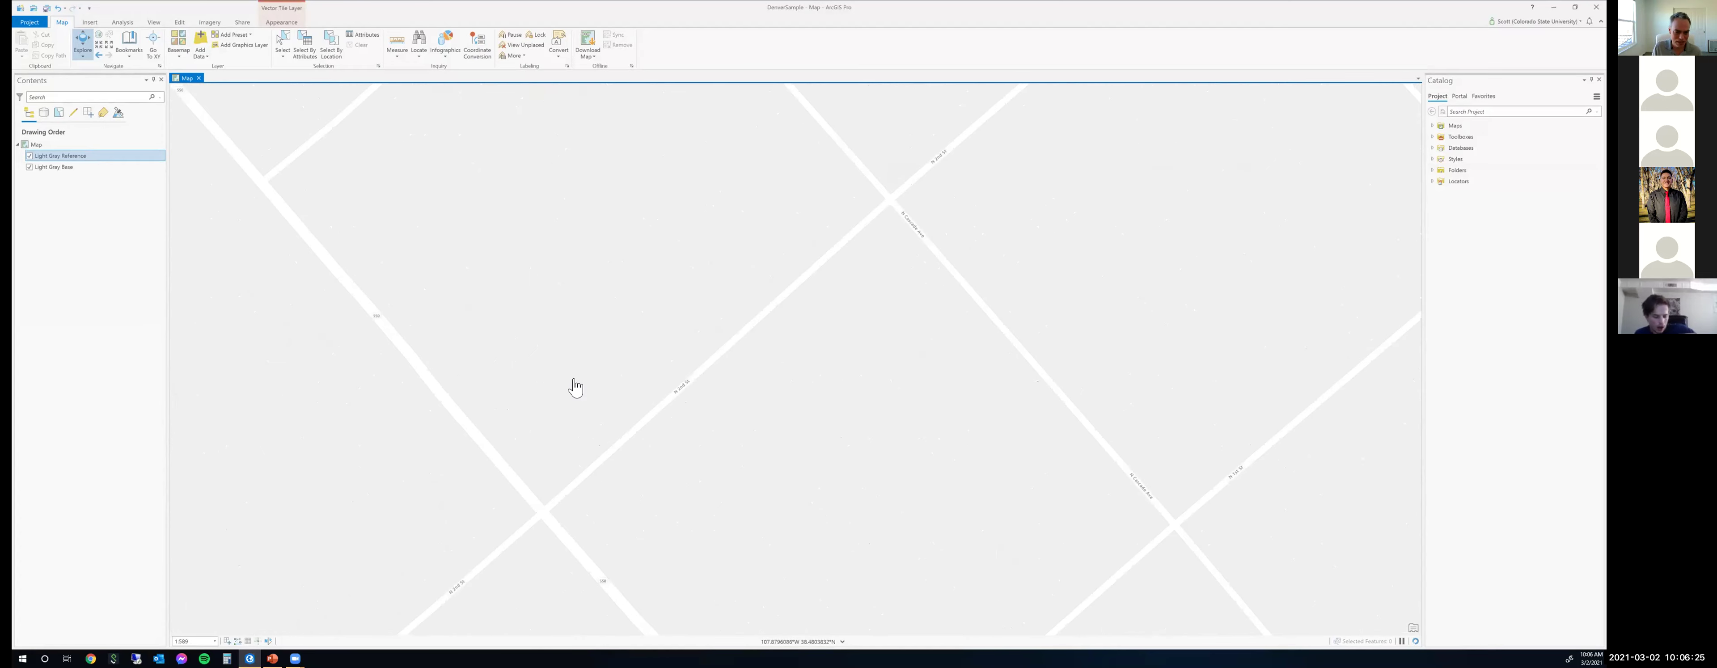
{"action": "scroll", "coordinate": [617, 303], "scroll_direction": "down", "scroll_amount": 5}
{"action": "scroll", "coordinate": [637, 315], "scroll_direction": "down", "scroll_amount": 2}
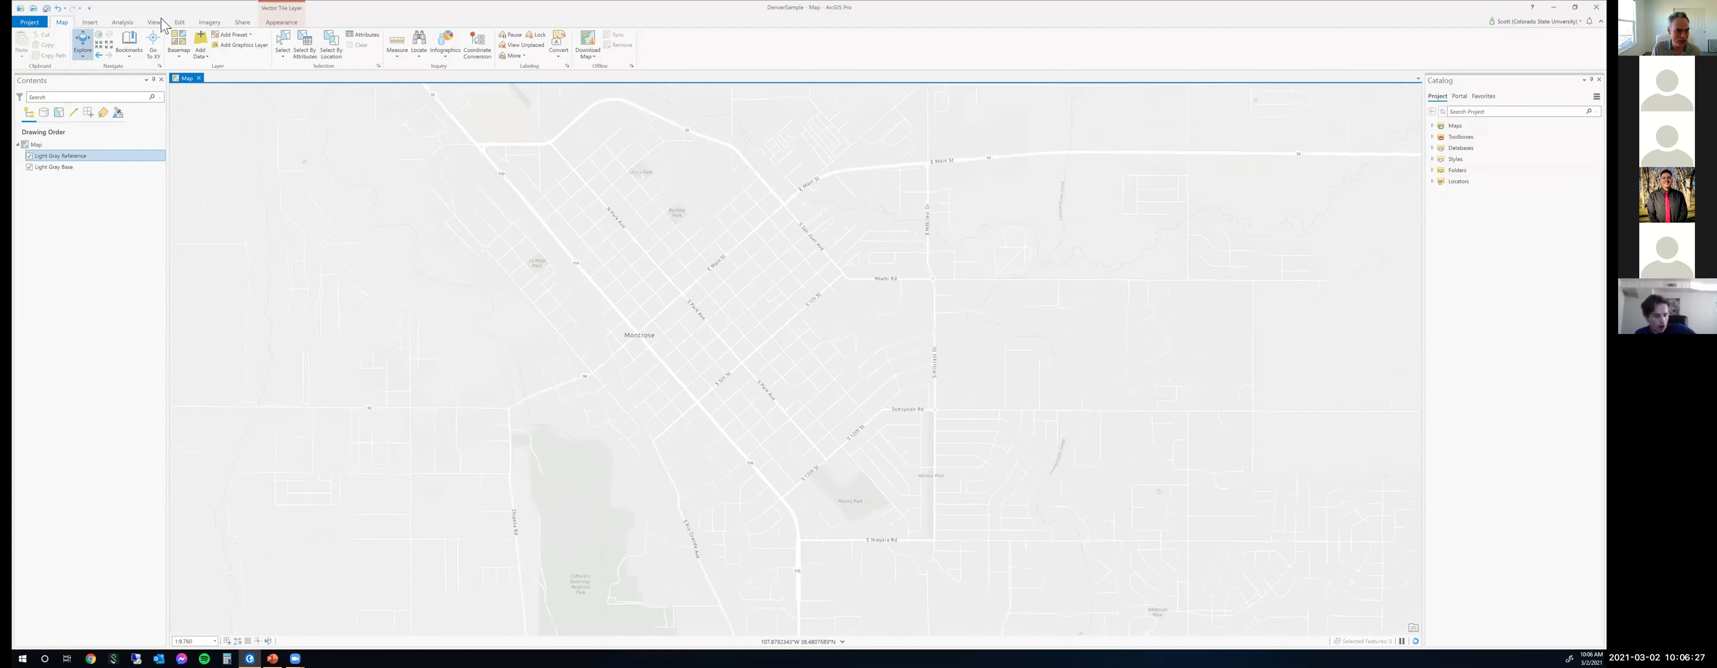
Change the basemap to Topographic and inspect the terrain south and east of Montrose.
{"action": "left_click", "coordinate": [179, 43]}
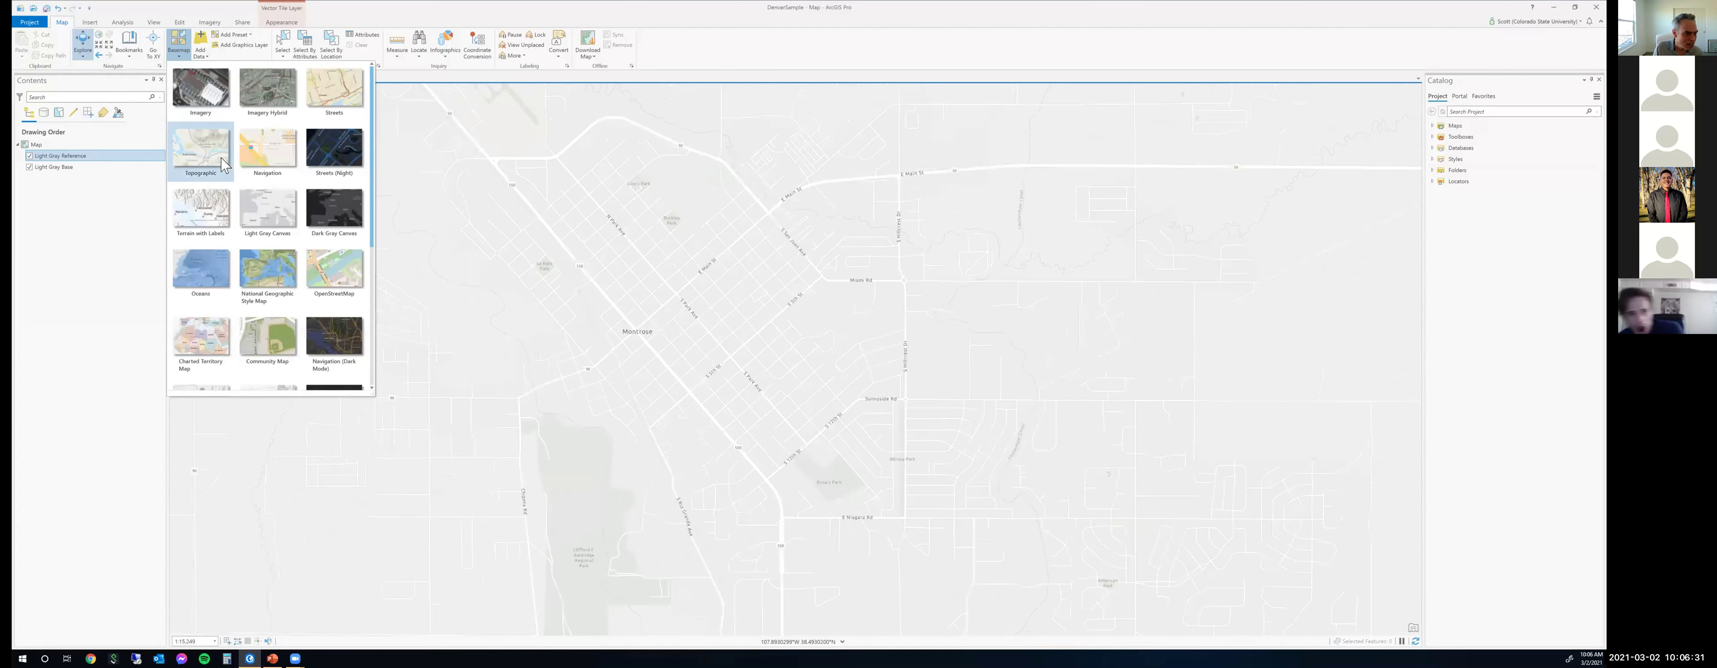
{"action": "left_click", "coordinate": [207, 158]}
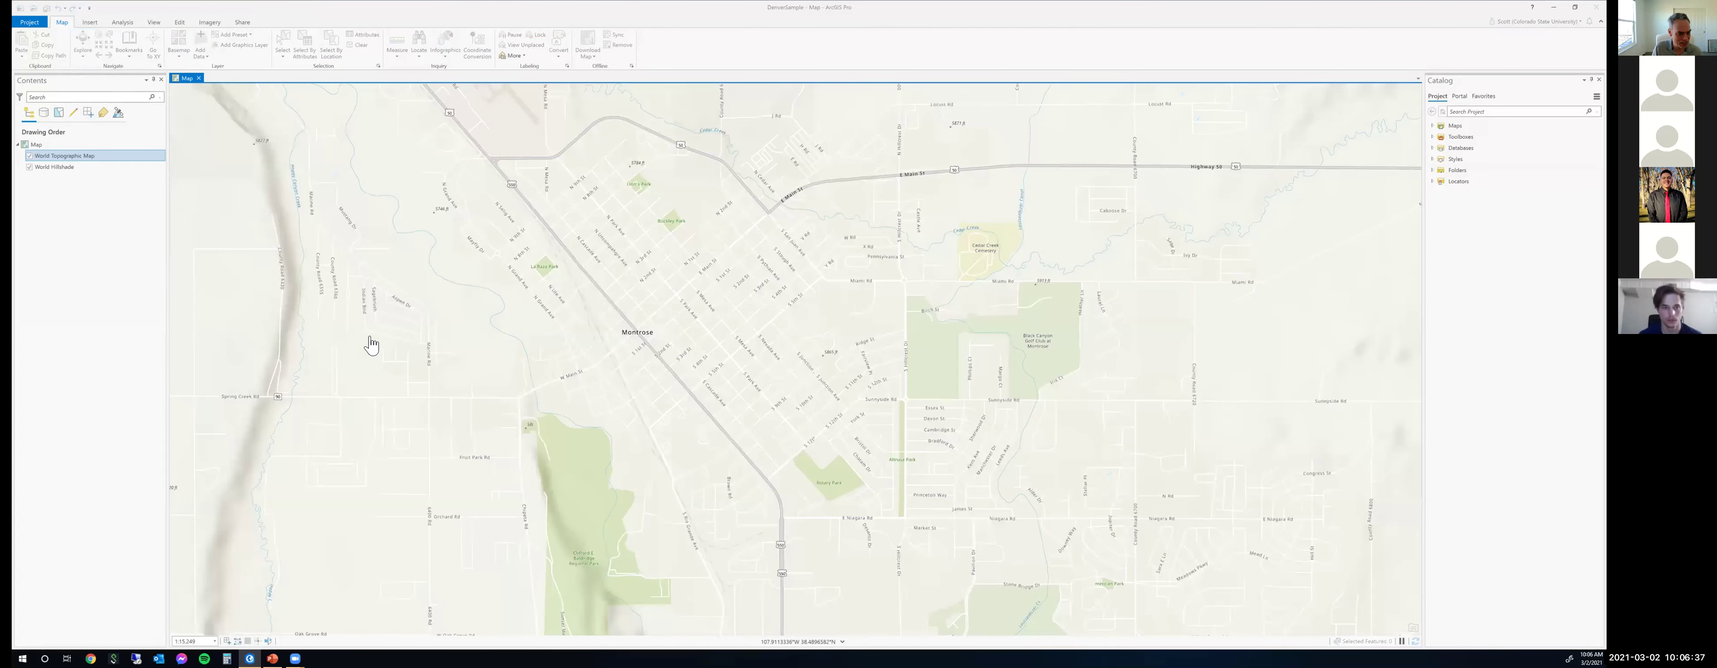
{"action": "scroll", "coordinate": [371, 345], "scroll_direction": "down", "scroll_amount": 4}
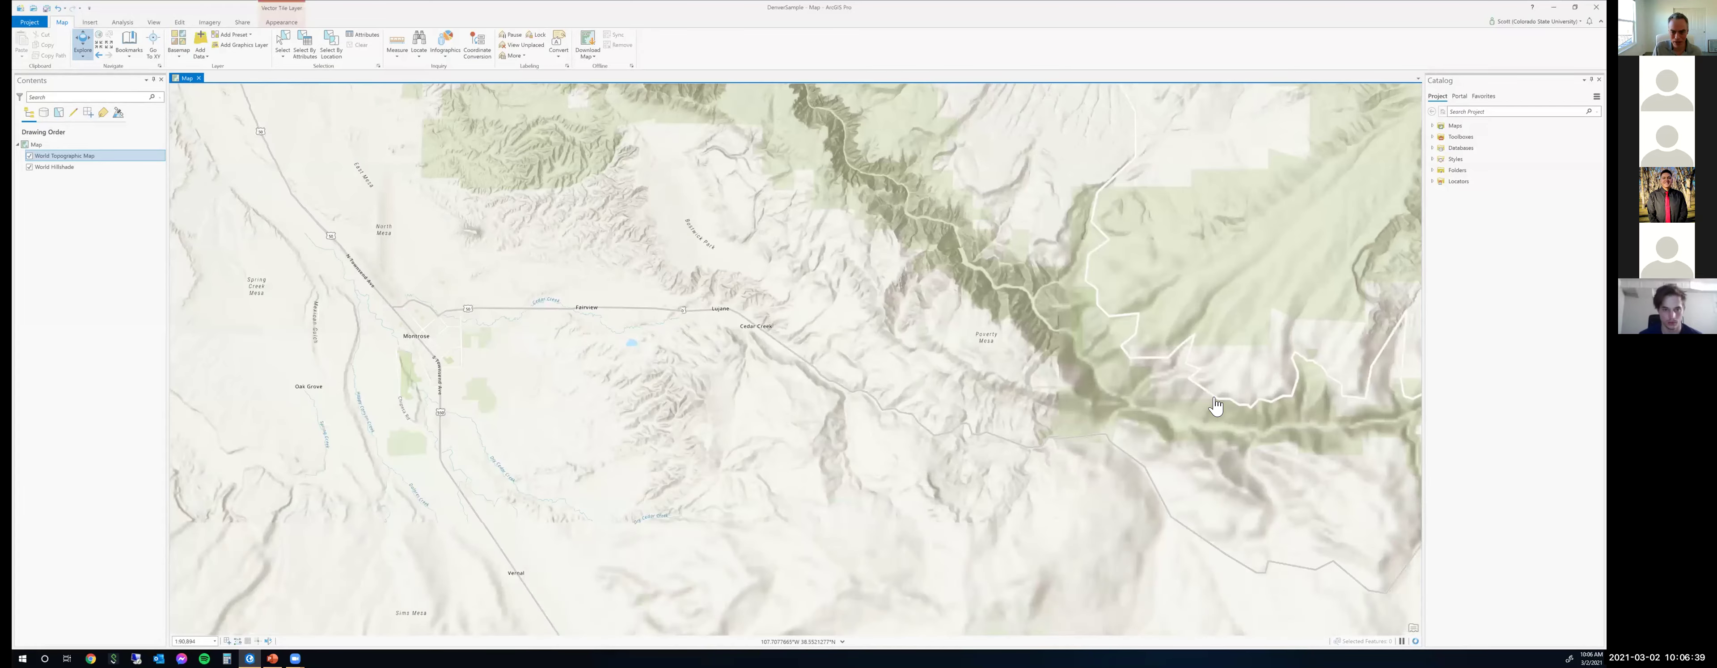
{"action": "left_click_drag", "start_coordinate": [613, 432], "coordinate": [667, 351]}
{"action": "scroll", "coordinate": [562, 321], "scroll_direction": "up", "scroll_amount": 2}
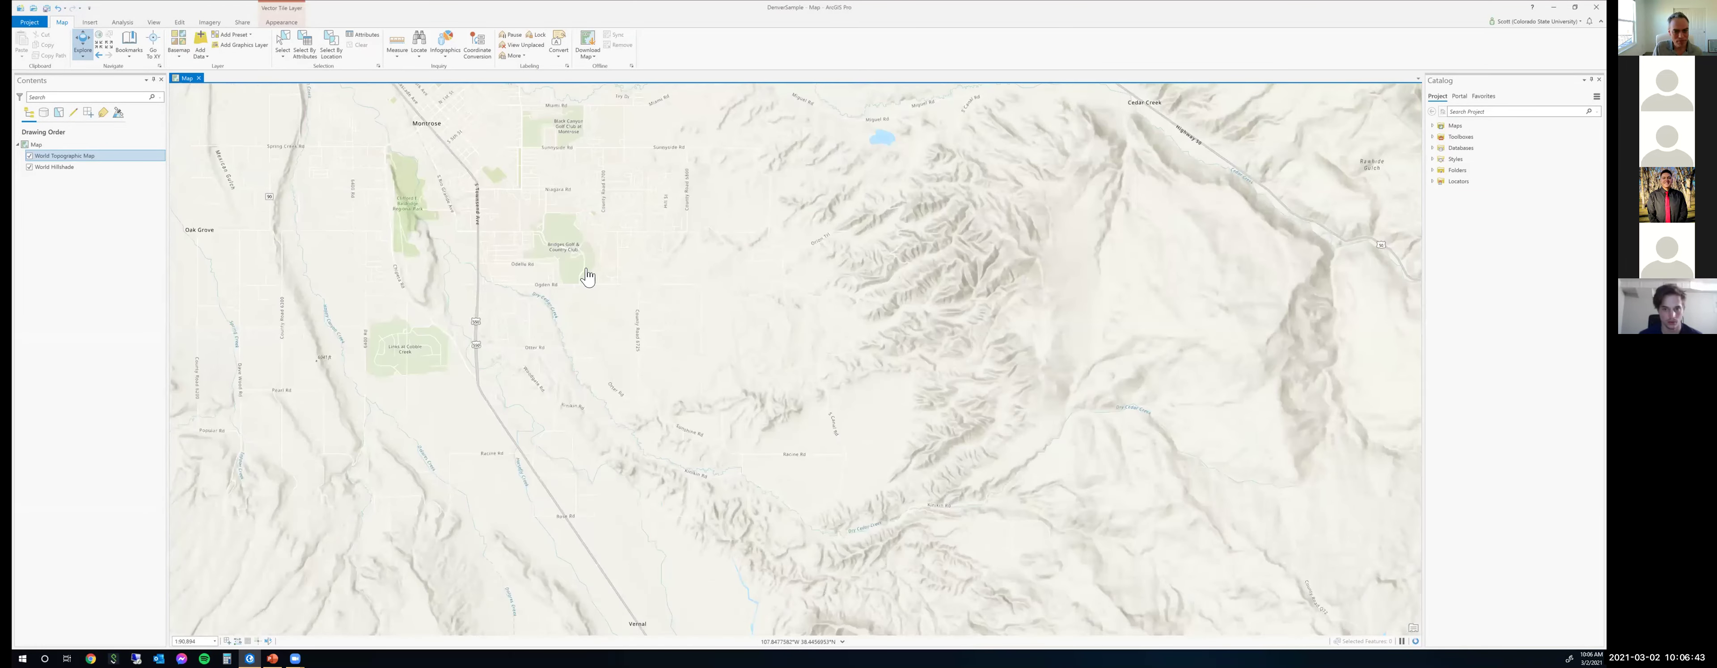
Turn off the World Hillshade layer and inspect the remaining topographic map around Montrose and Oak Grove.
{"action": "scroll", "coordinate": [736, 452], "scroll_direction": "up", "scroll_amount": 2}
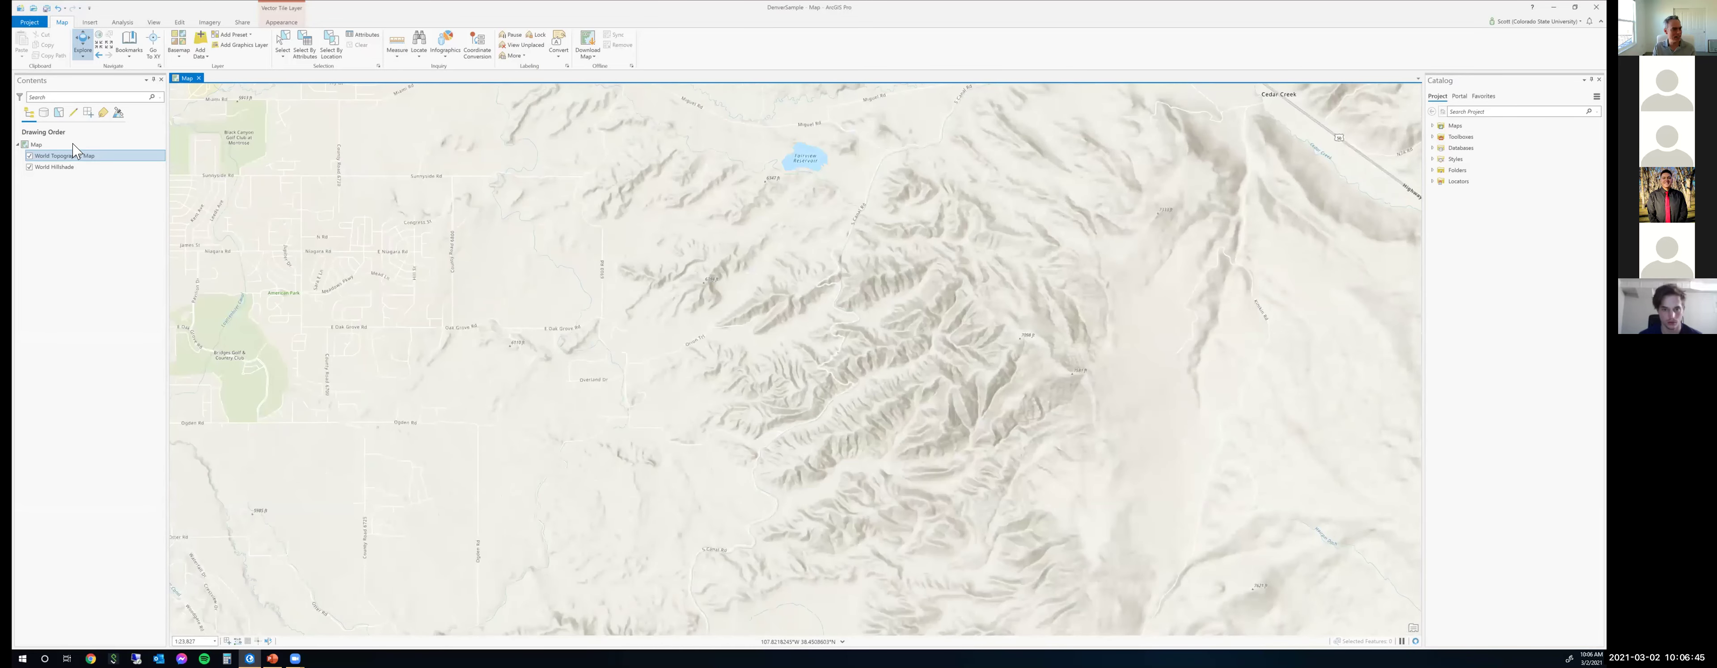
{"action": "left_click", "coordinate": [74, 168], "text": "ctrl"}
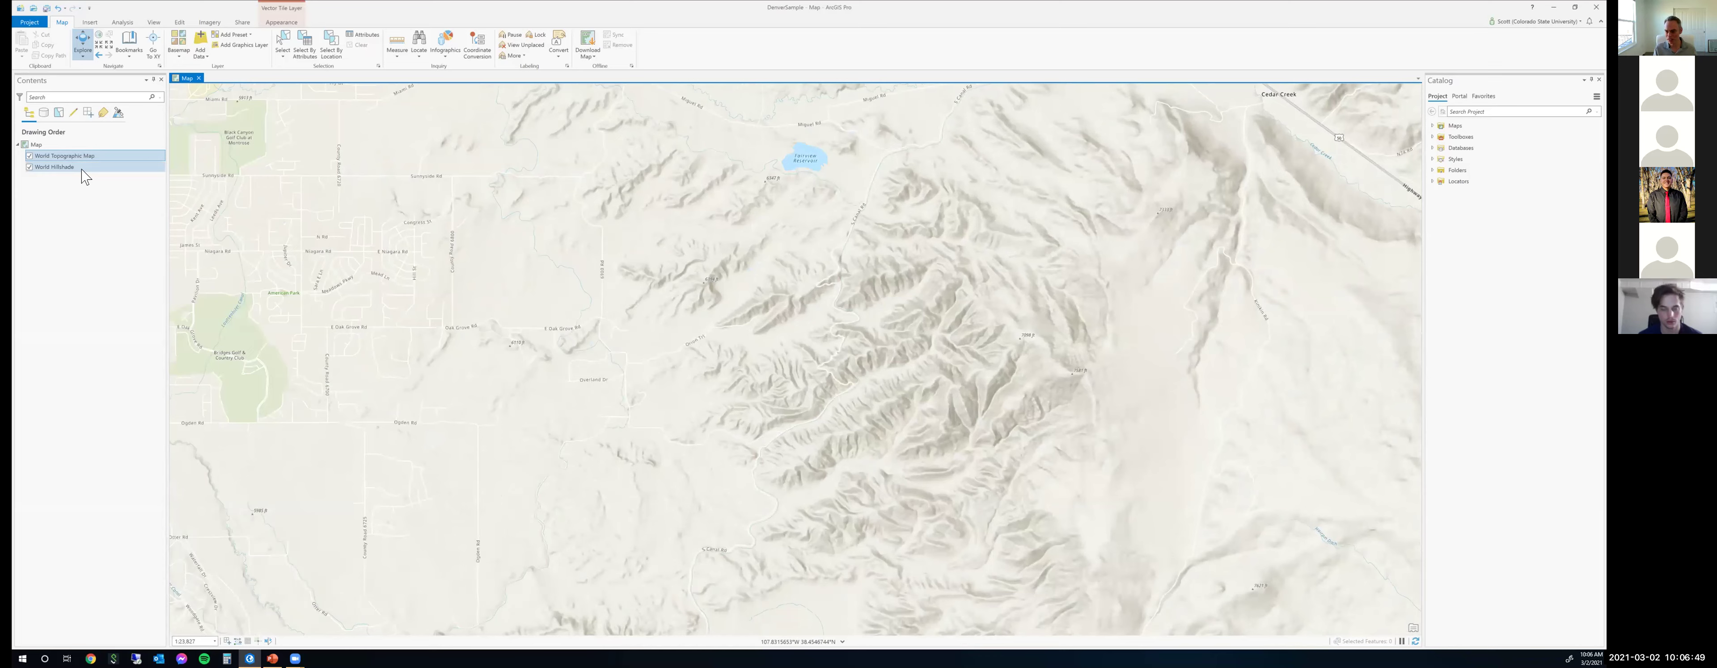
{"action": "left_click", "coordinate": [52, 167], "text": "ctrl"}
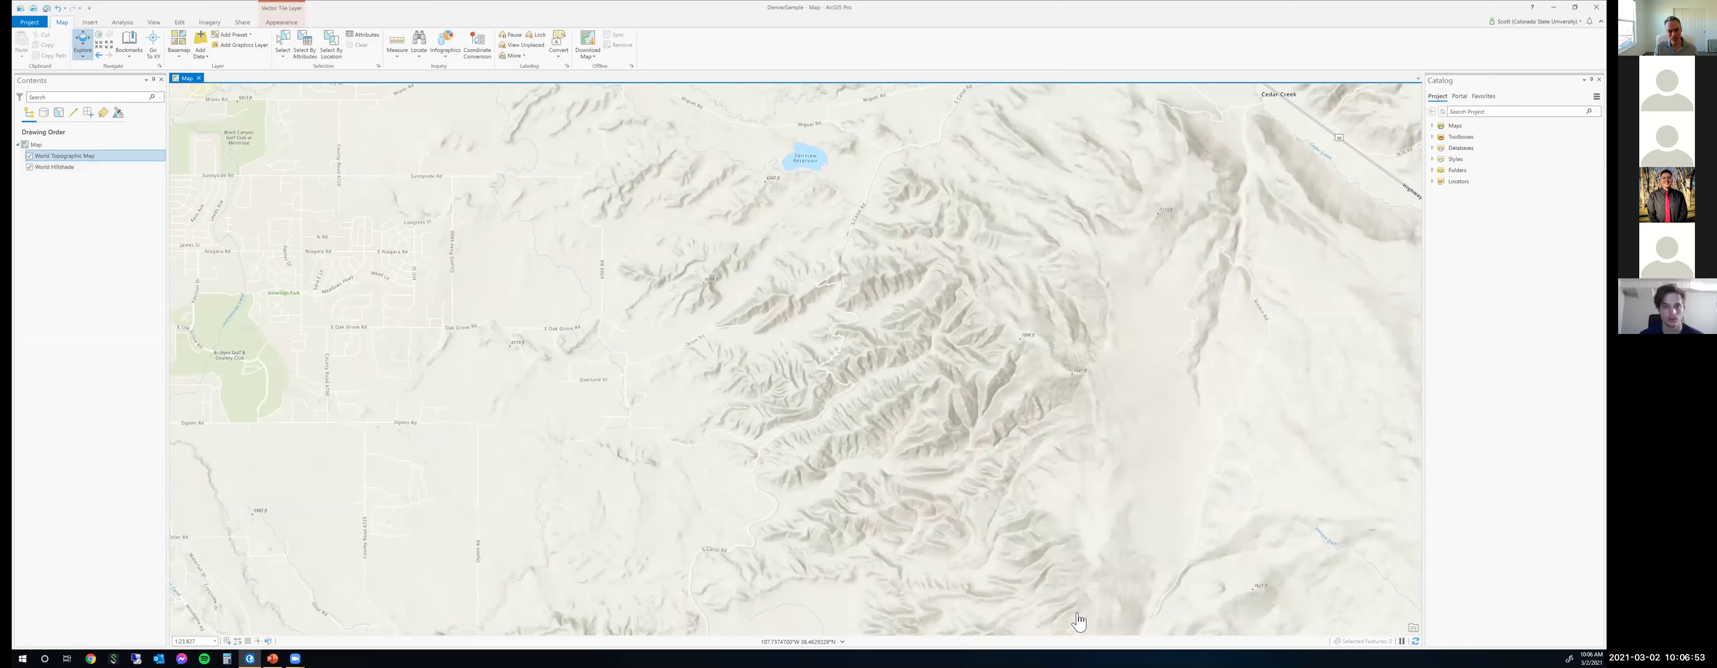
{"action": "left_click", "coordinate": [32, 168], "text": "ctrl"}
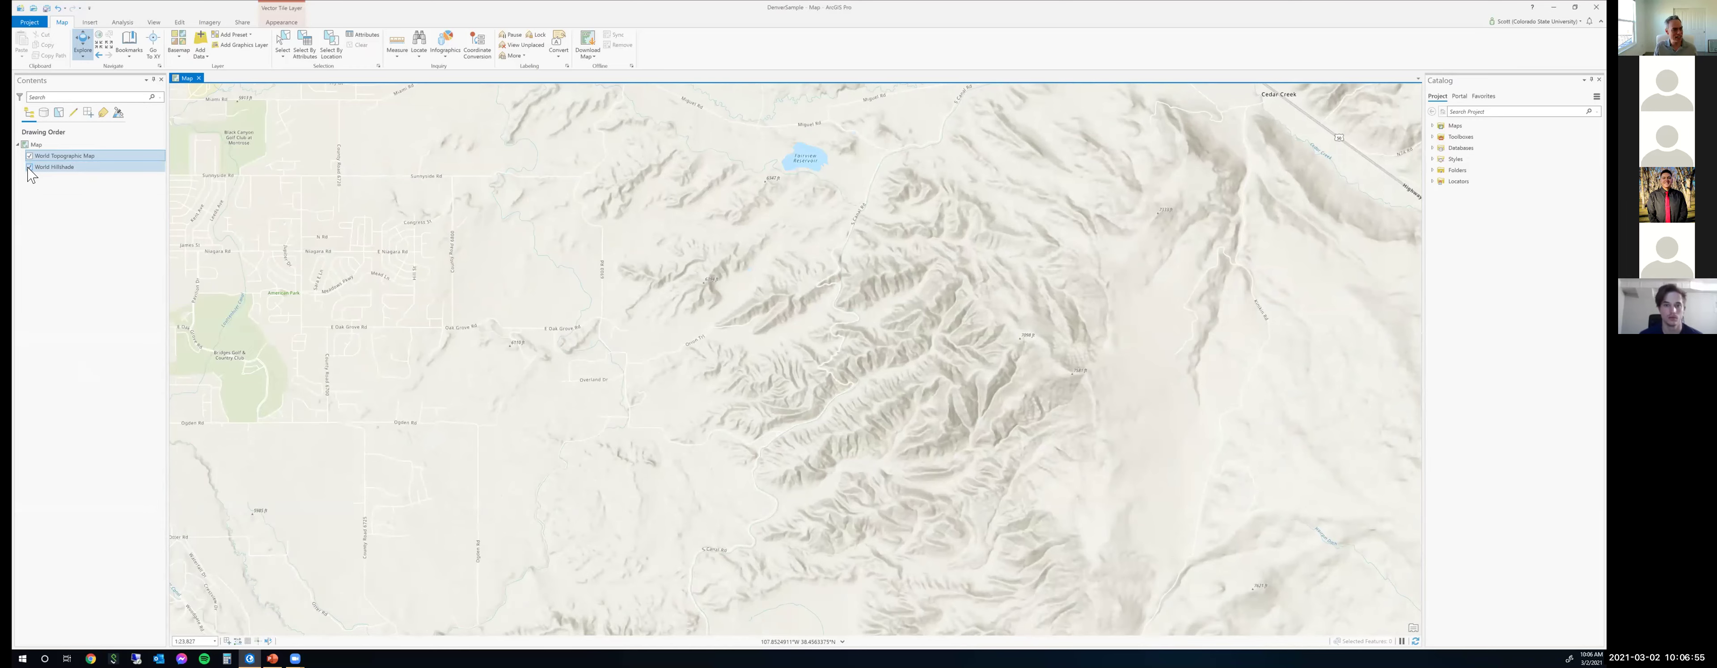
{"action": "left_click", "coordinate": [30, 167]}
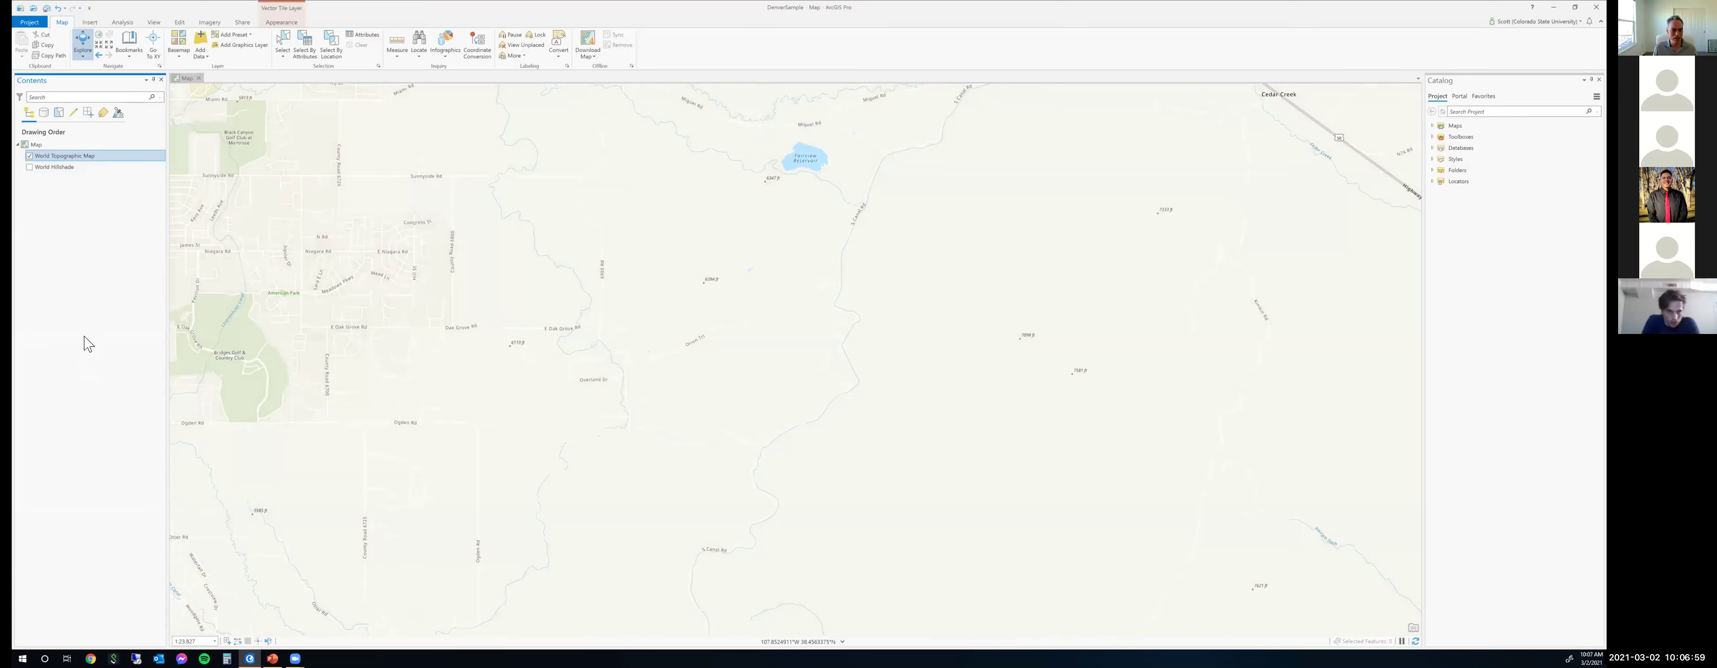
{"action": "left_click_drag", "start_coordinate": [322, 318], "coordinate": [1108, 323]}
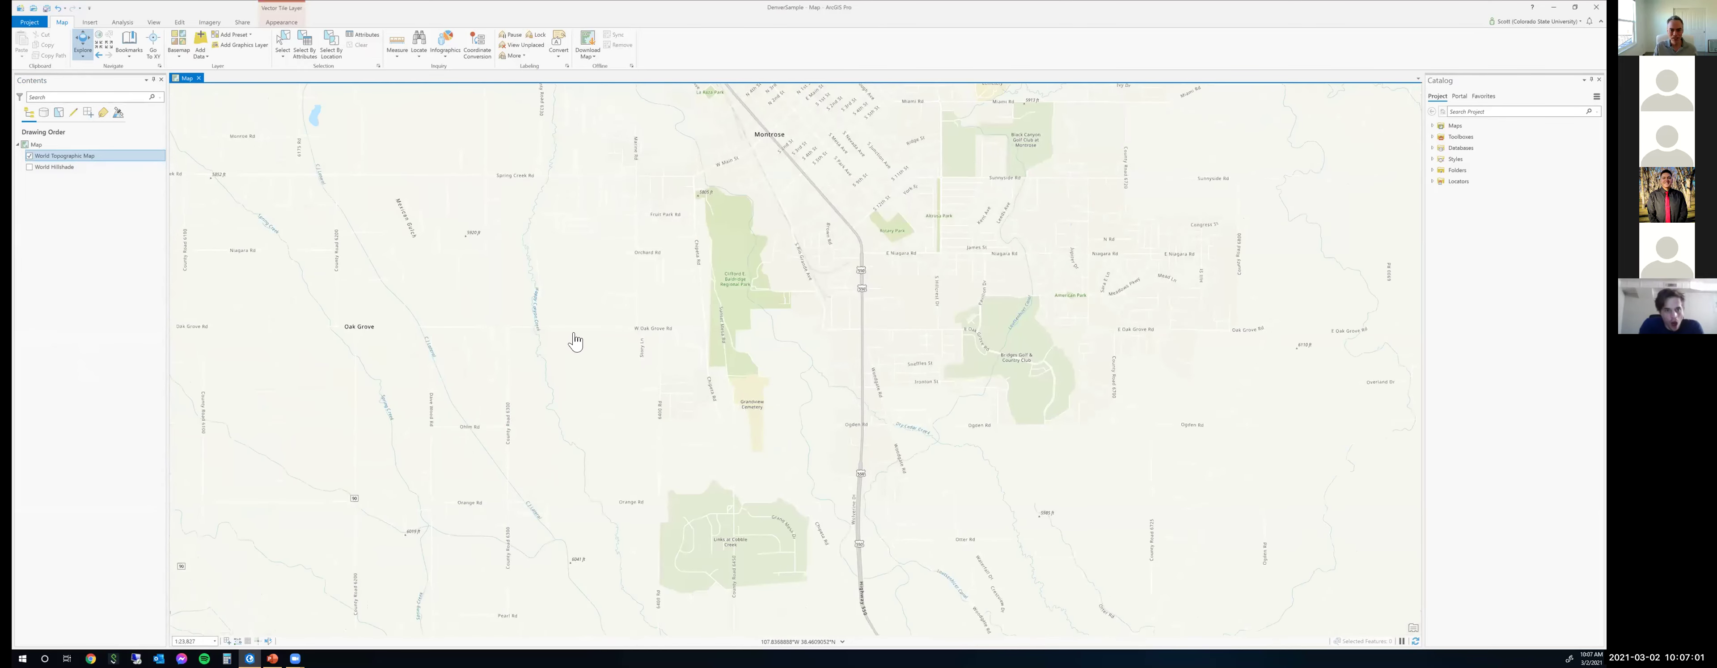
{"action": "left_click_drag", "start_coordinate": [751, 308], "coordinate": [715, 426]}
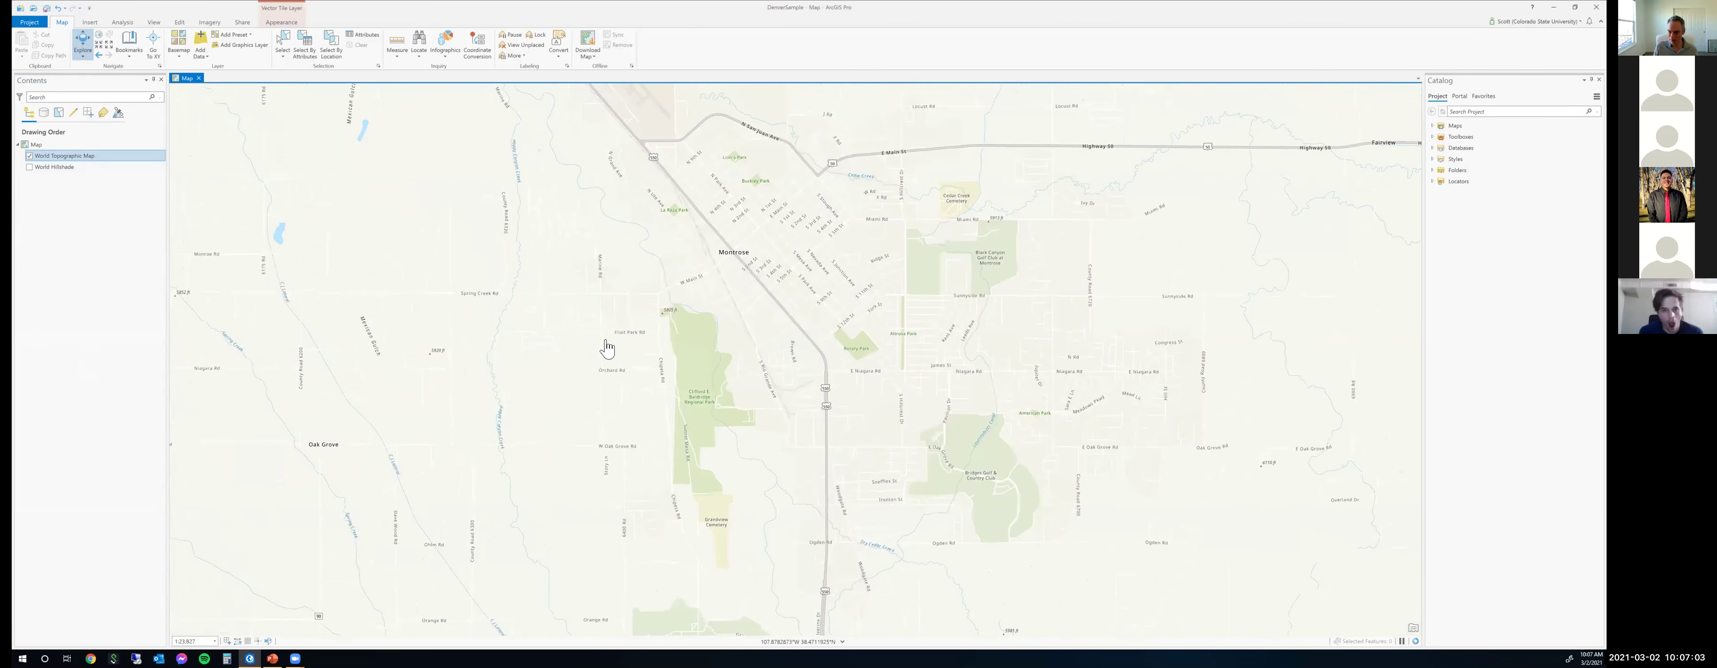
Show the World Hillshade layer again, hide World Topographic Map, and inspect the shaded relief on its own.
{"action": "left_click", "coordinate": [27, 167], "text": "ctrl"}
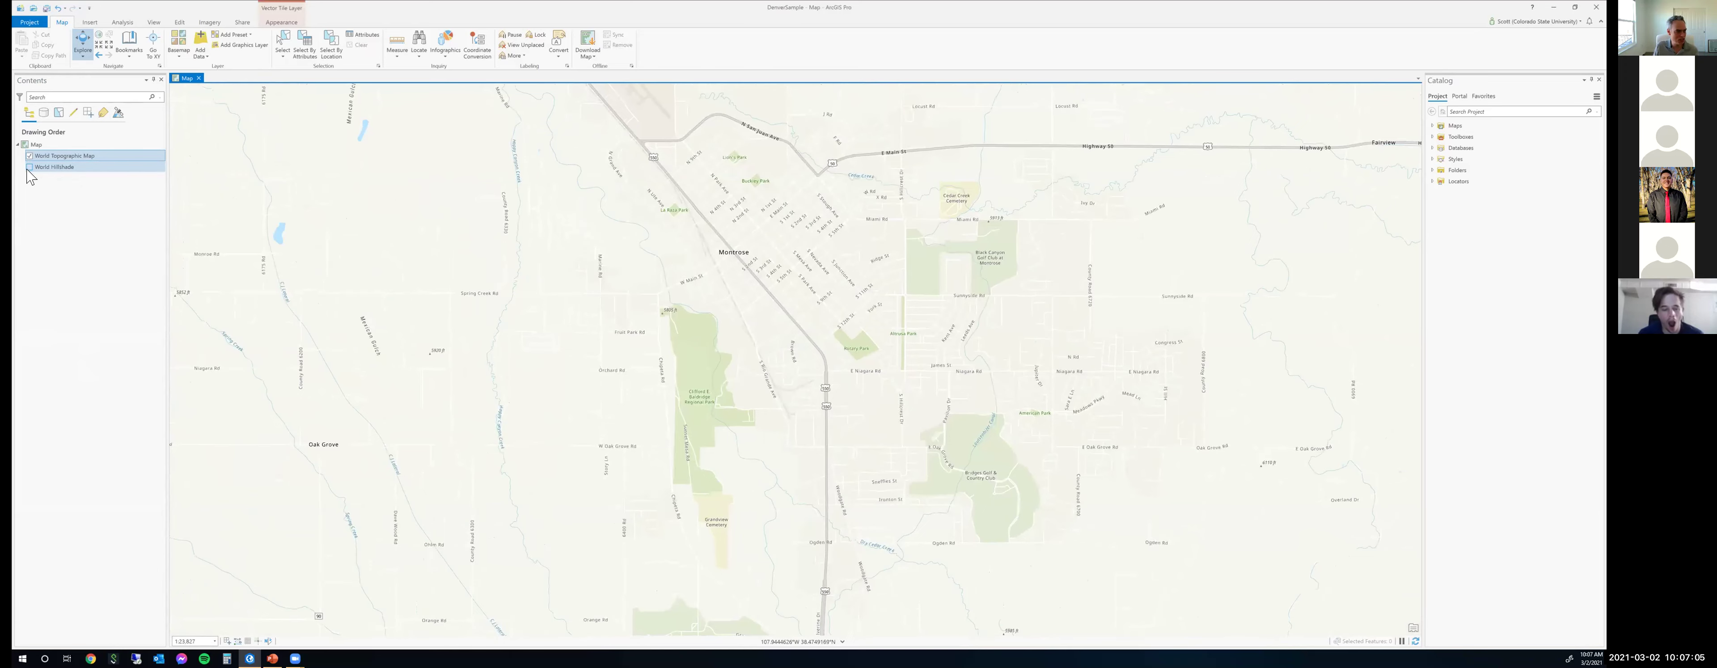
{"action": "left_click", "coordinate": [29, 167]}
{"action": "left_click", "coordinate": [30, 155]}
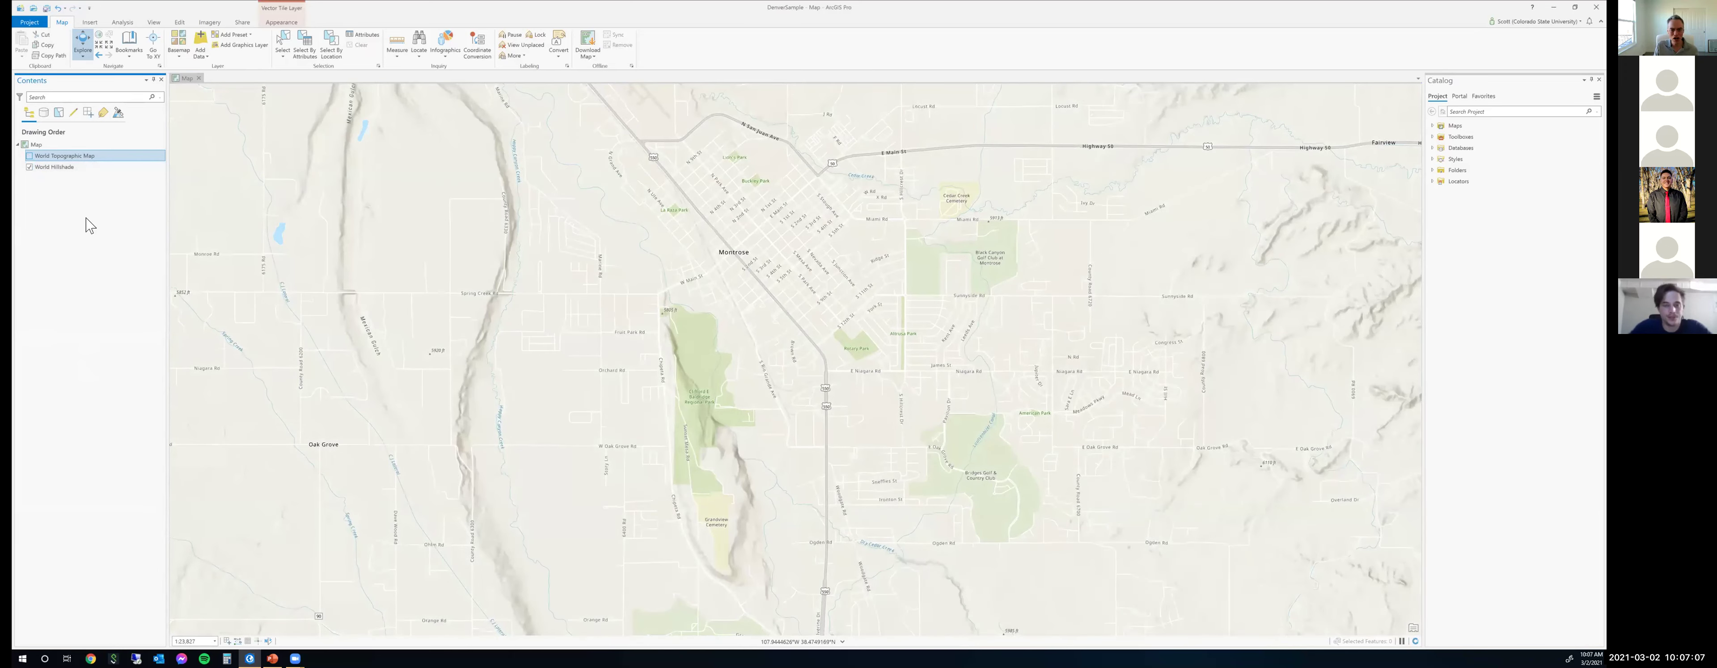
{"action": "left_click_drag", "start_coordinate": [954, 345], "coordinate": [1045, 357]}
{"action": "scroll", "coordinate": [1091, 354], "scroll_direction": "down", "scroll_amount": 3}
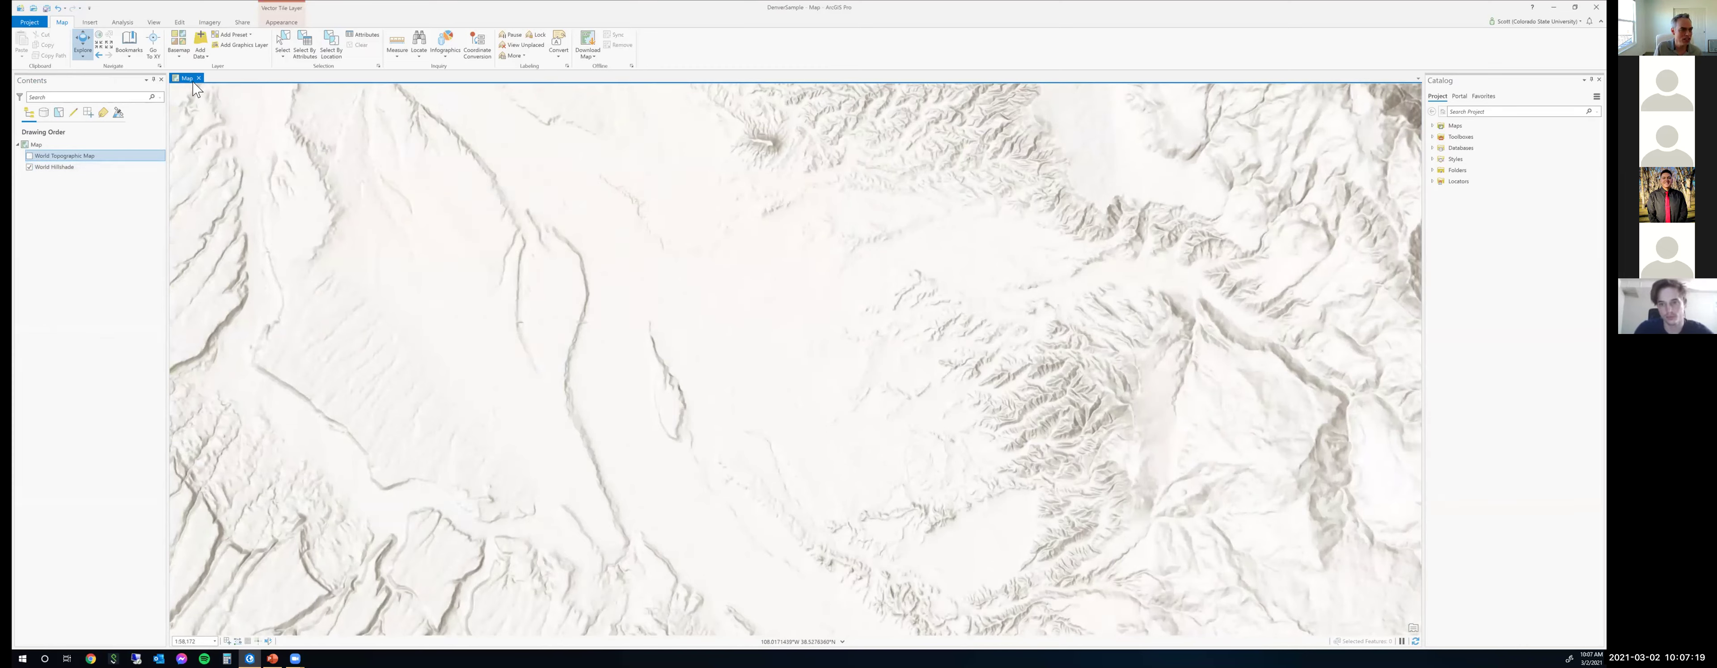
Change the basemap to OpenStreetMap and view central Montrose at building level.
{"action": "left_click", "coordinate": [179, 43]}
{"action": "left_click", "coordinate": [352, 280]}
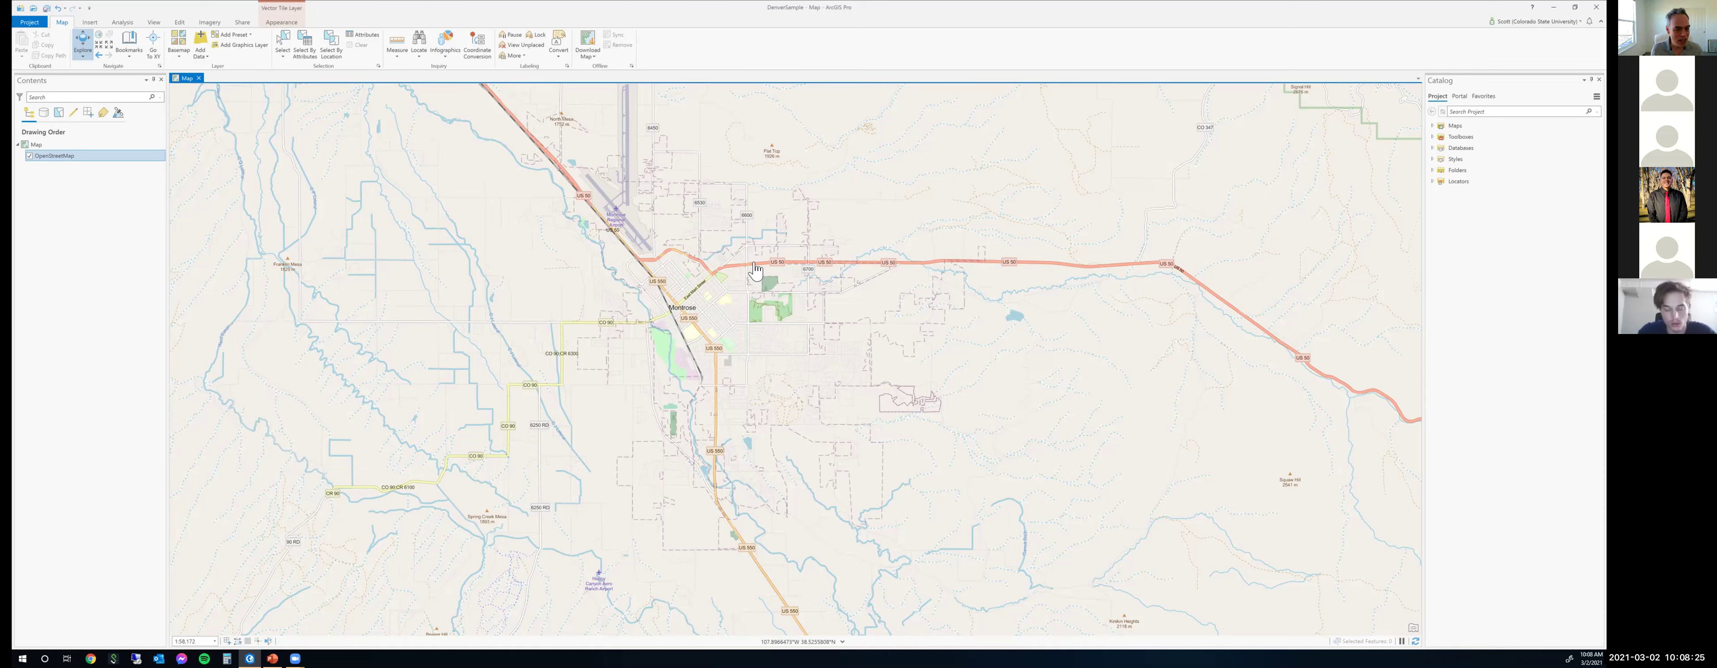
{"action": "scroll", "coordinate": [679, 270], "scroll_direction": "up", "scroll_amount": 1}
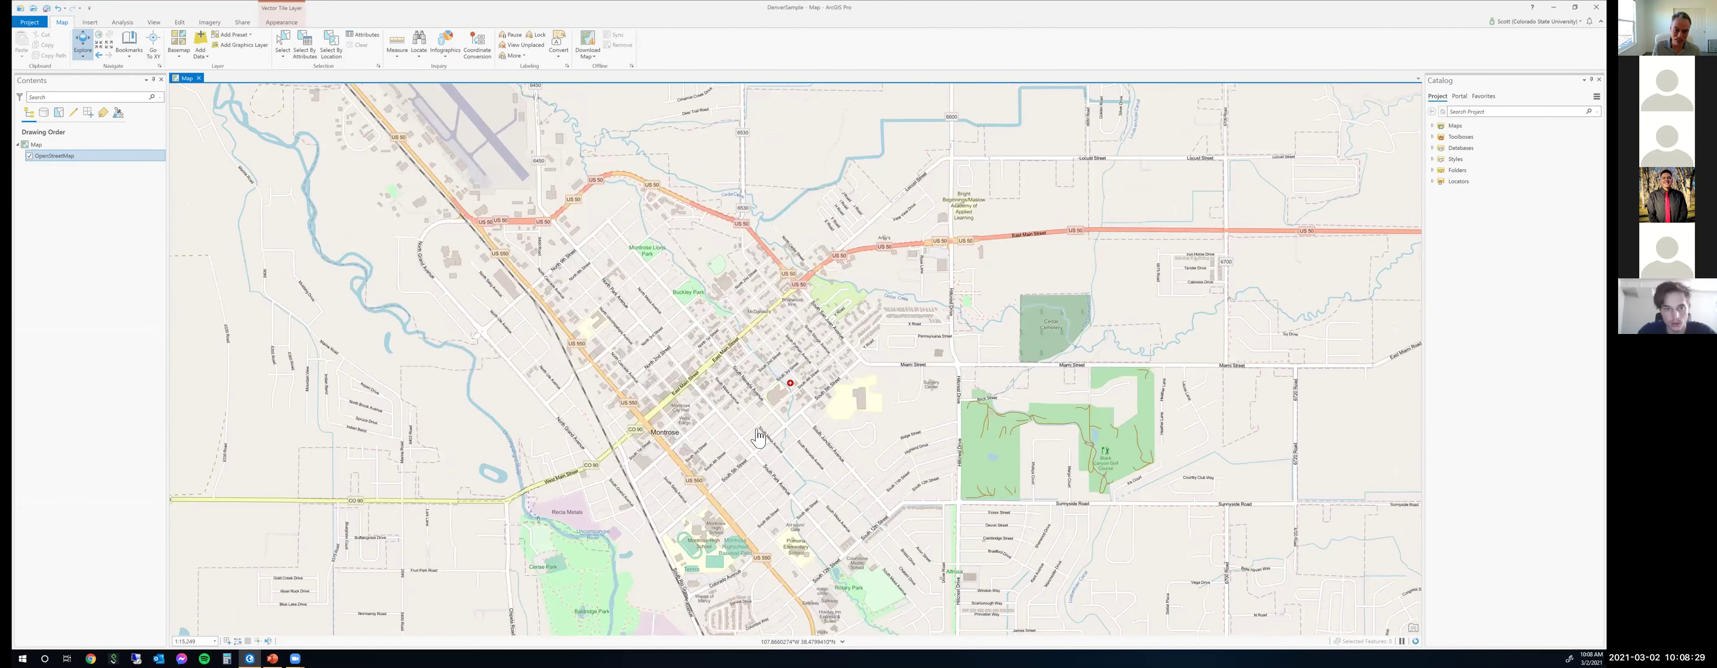
{"action": "scroll", "coordinate": [814, 404], "scroll_direction": "up", "scroll_amount": 2}
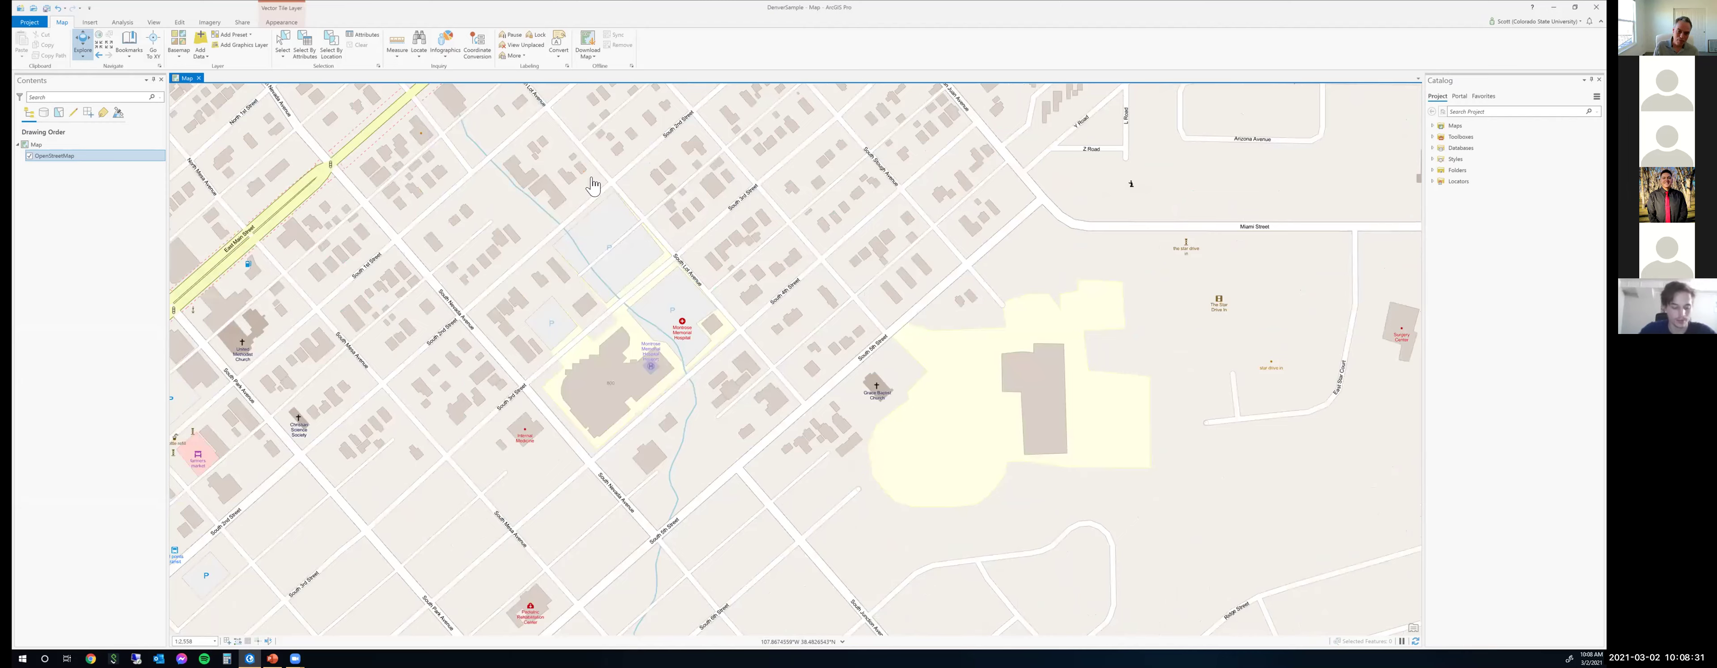
Examine the buildings, streets and points of interest that OpenStreetMap shows across Montrose at different scales.
{"action": "left_click_drag", "start_coordinate": [921, 201], "coordinate": [1186, 113]}
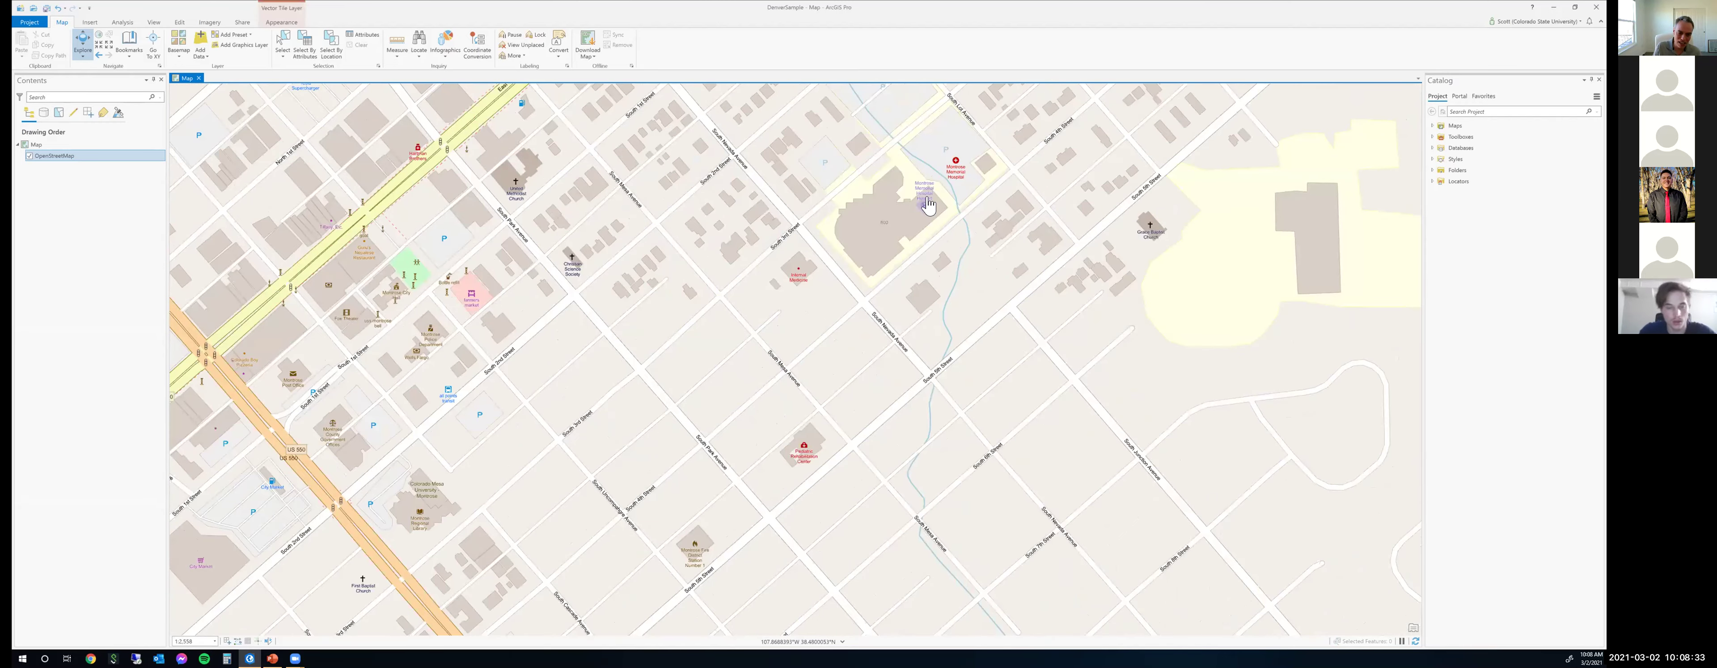
{"action": "left_click_drag", "start_coordinate": [854, 314], "coordinate": [901, 256]}
{"action": "left_click_drag", "start_coordinate": [760, 316], "coordinate": [913, 230]}
{"action": "left_click_drag", "start_coordinate": [549, 218], "coordinate": [702, 132]}
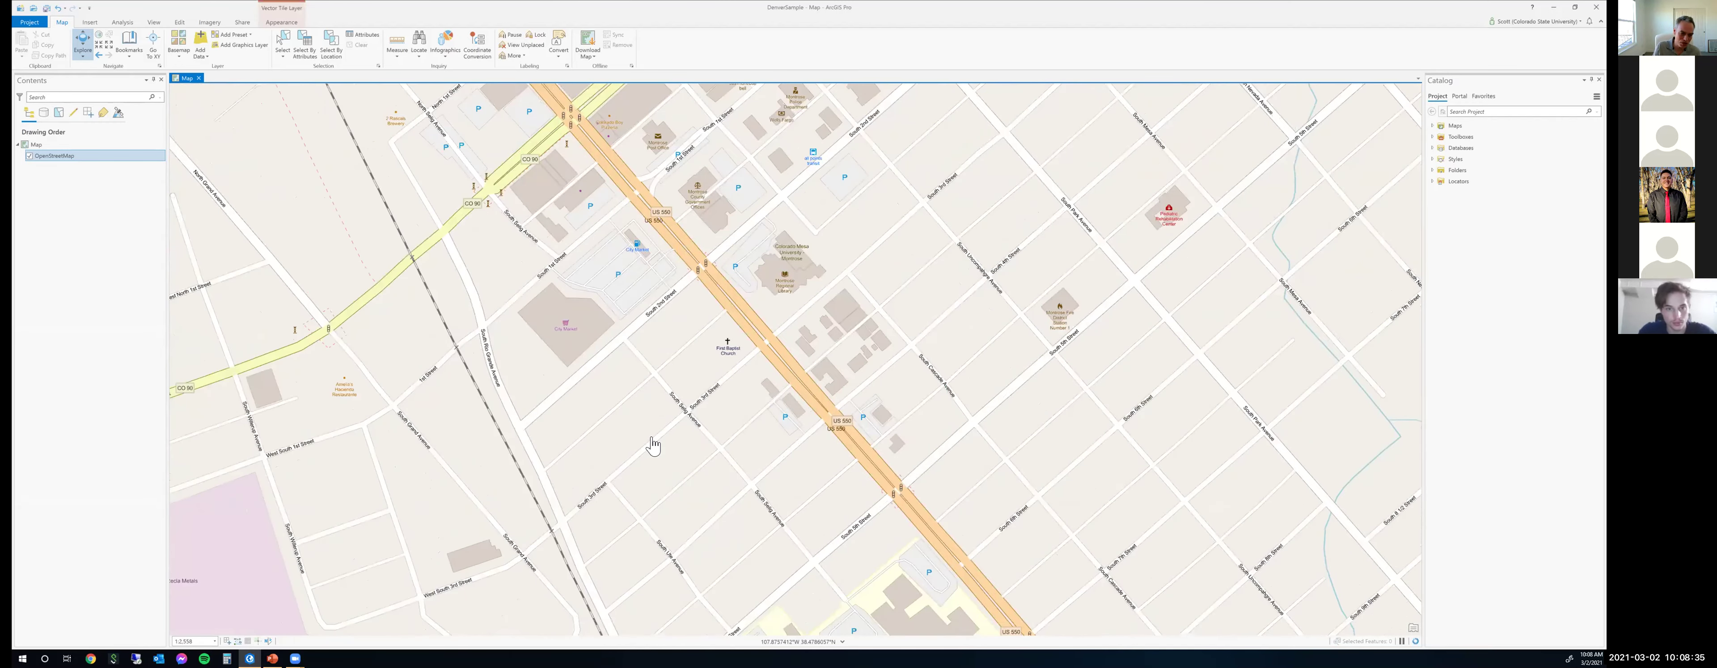
{"action": "scroll", "coordinate": [650, 443], "scroll_direction": "down", "scroll_amount": 2}
{"action": "scroll", "coordinate": [451, 598], "scroll_direction": "down", "scroll_amount": 2}
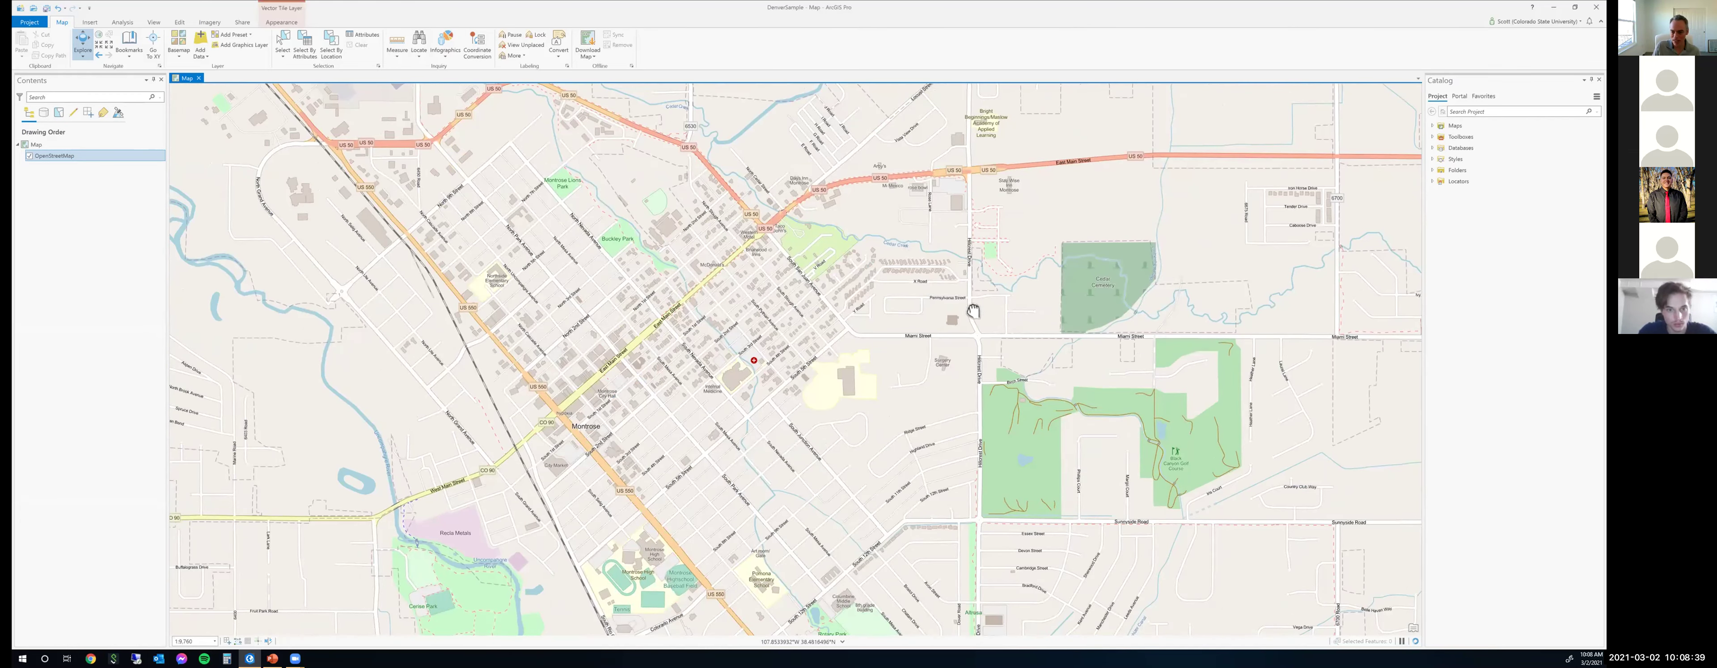
{"action": "left_click_drag", "start_coordinate": [928, 286], "coordinate": [778, 286]}
{"action": "scroll", "coordinate": [637, 277], "scroll_direction": "down", "scroll_amount": 1}
{"action": "scroll", "coordinate": [627, 274], "scroll_direction": "down", "scroll_amount": 2}
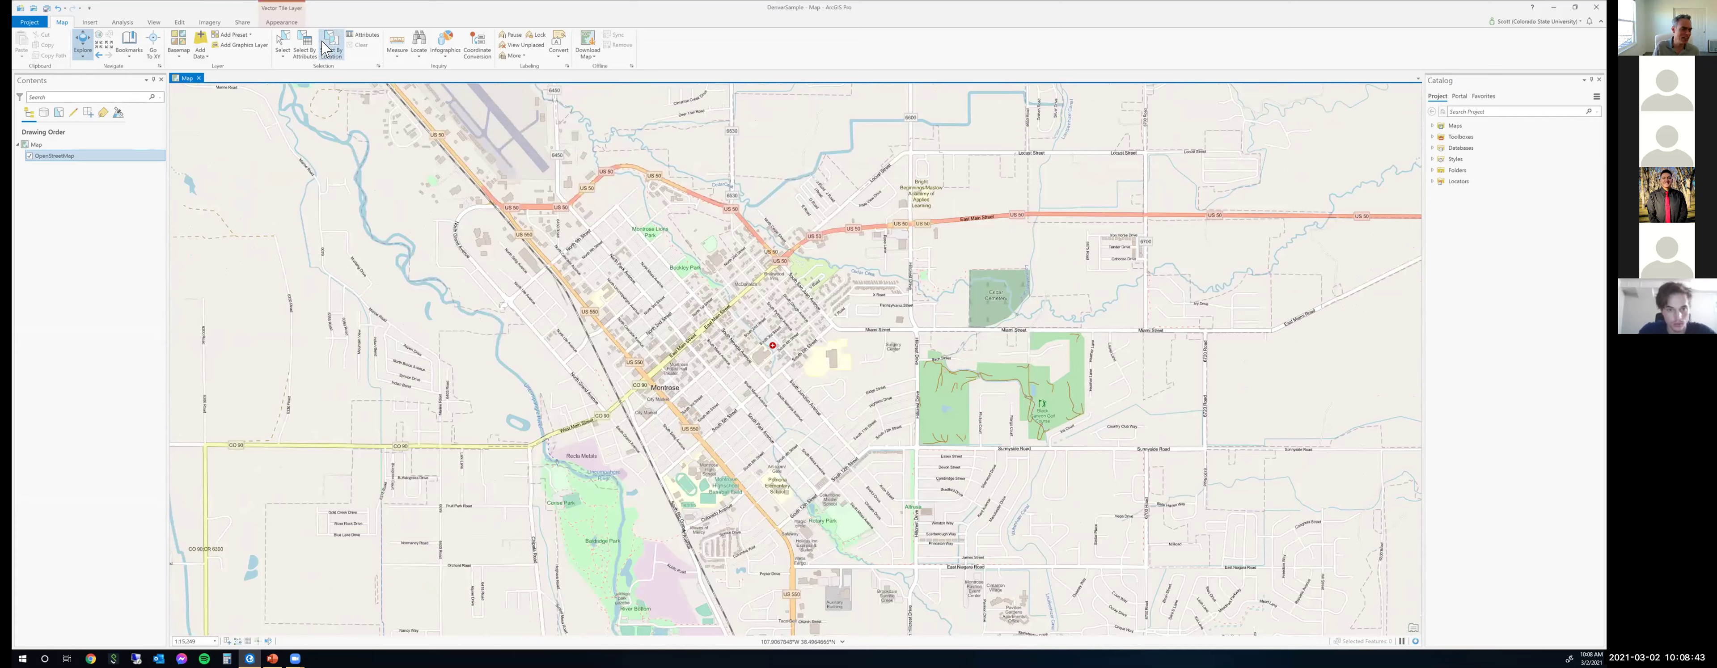
Change the basemap to Mid-Century Map and inspect its styling around Cedar Creek Cemetery and central Montrose.
{"action": "left_click", "coordinate": [179, 44]}
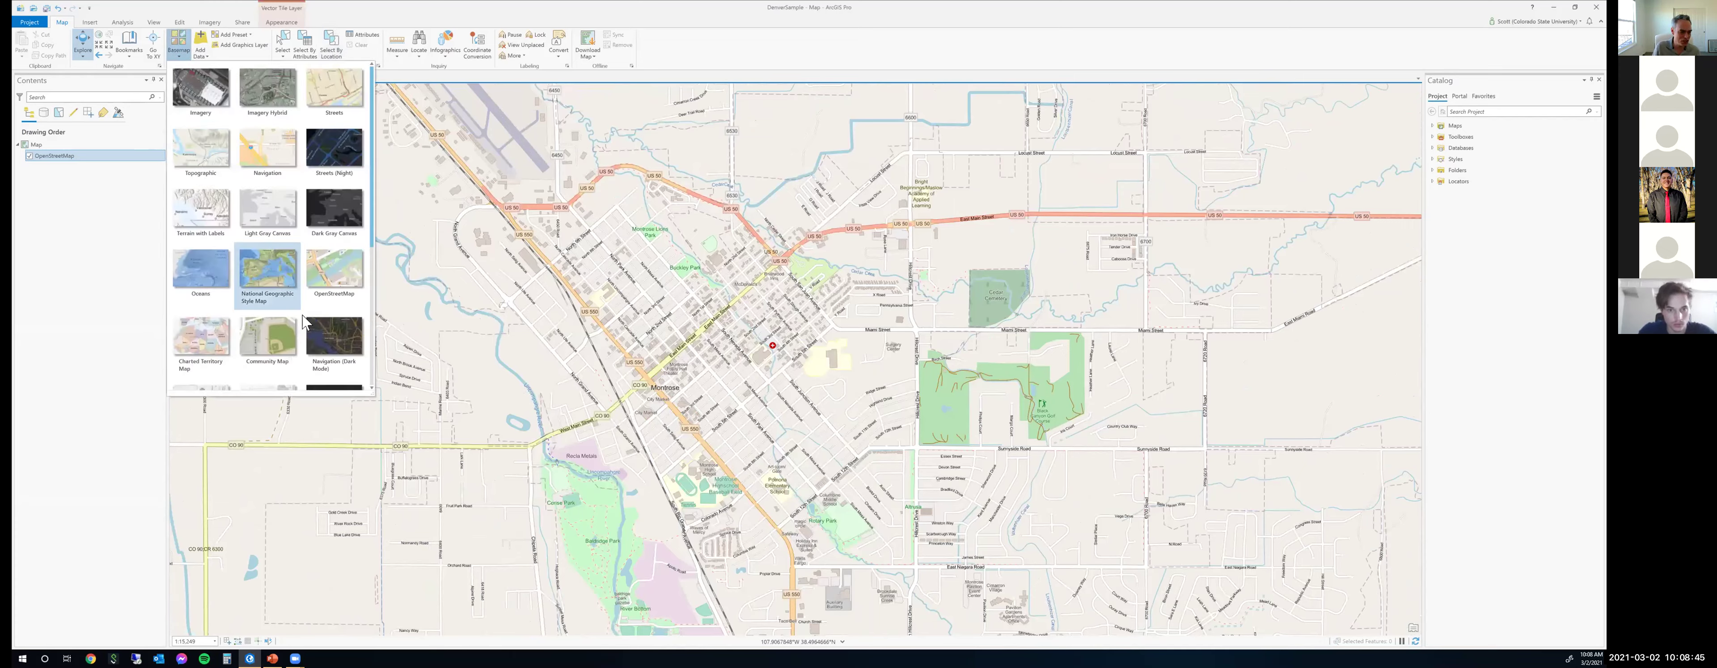
{"action": "scroll", "coordinate": [301, 319], "scroll_direction": "down", "scroll_amount": 4}
{"action": "scroll", "coordinate": [302, 319], "scroll_direction": "down", "scroll_amount": 4}
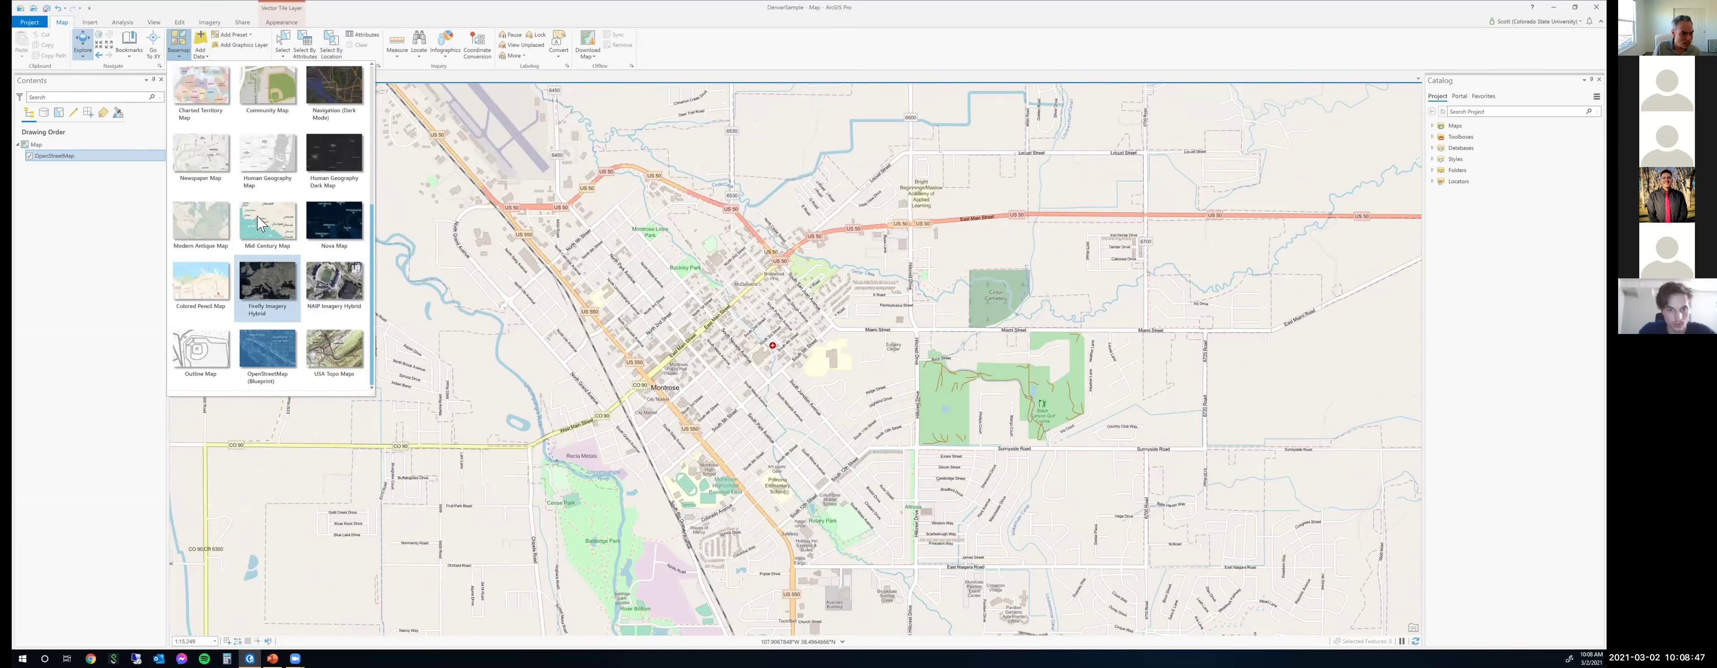
{"action": "left_click", "coordinate": [261, 220]}
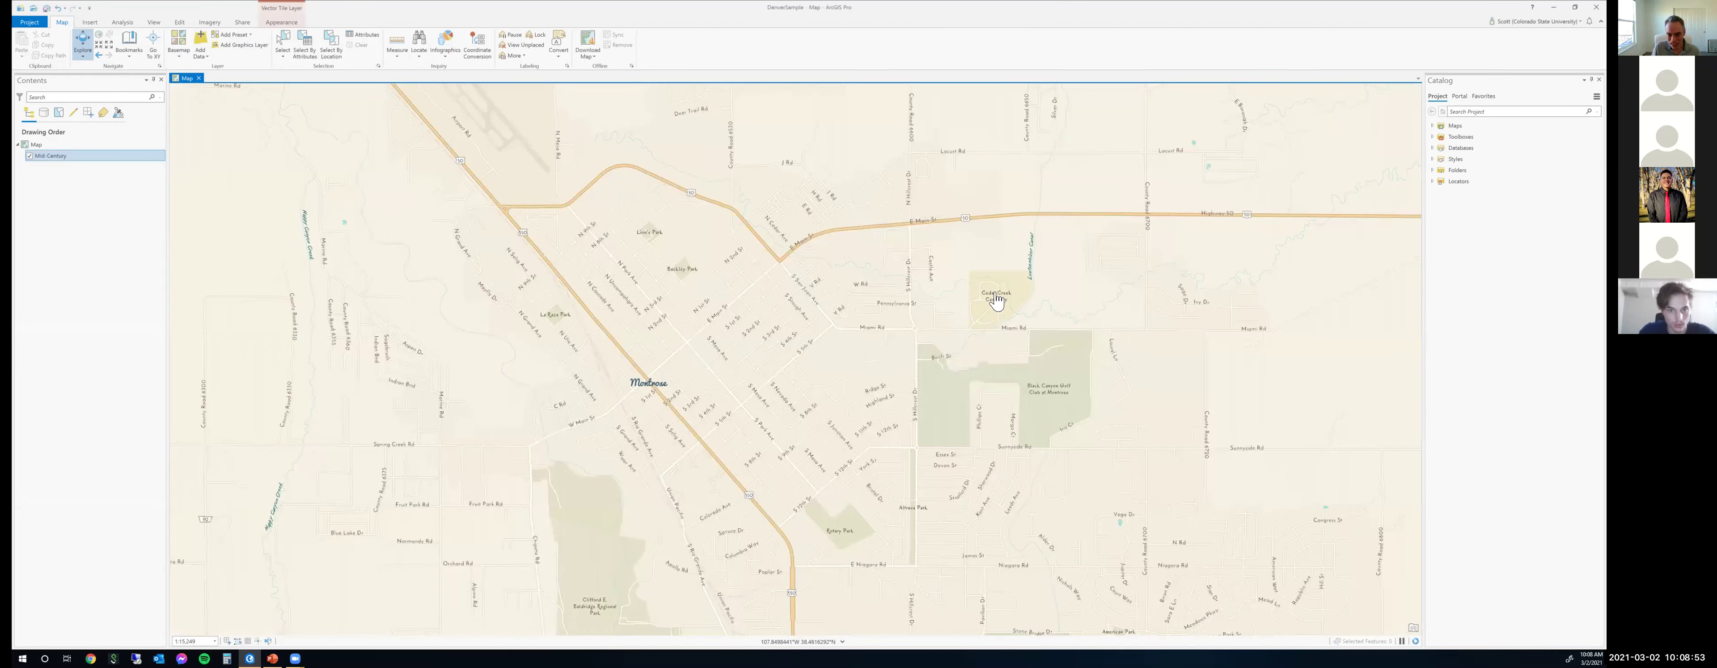
{"action": "scroll", "coordinate": [1000, 313], "scroll_direction": "up", "scroll_amount": 4}
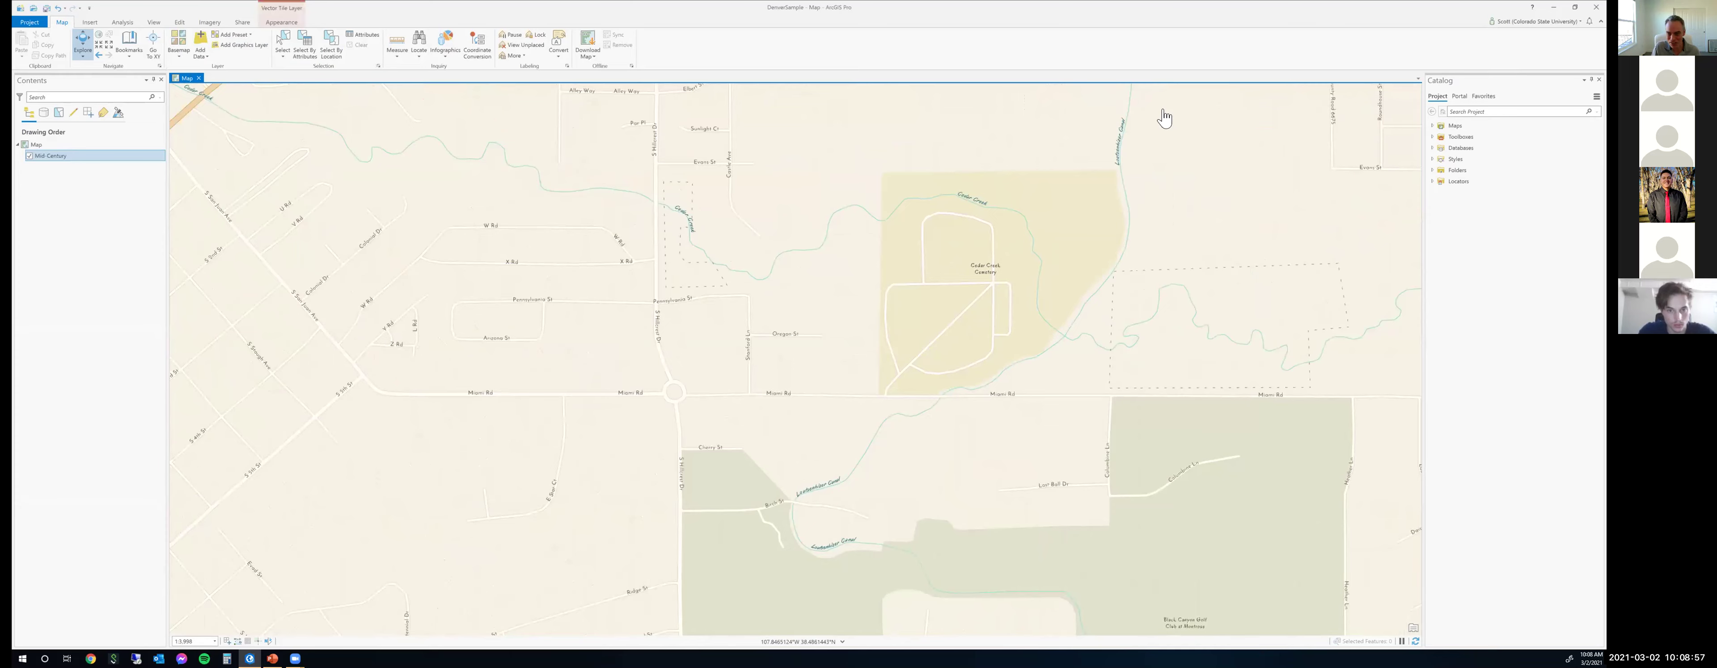
{"action": "scroll", "coordinate": [572, 403], "scroll_direction": "down", "scroll_amount": 4}
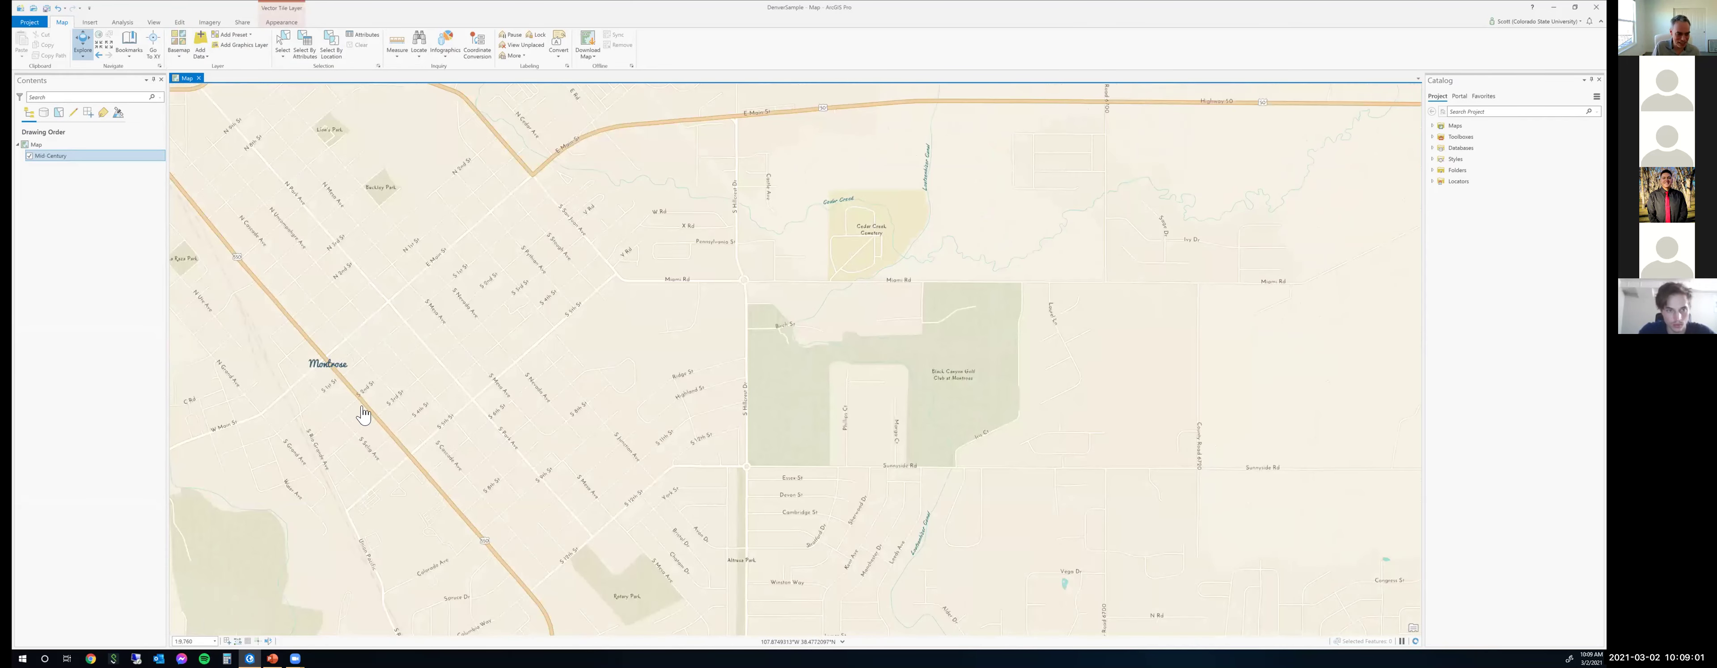
{"action": "left_click_drag", "start_coordinate": [602, 386], "coordinate": [601, 393]}
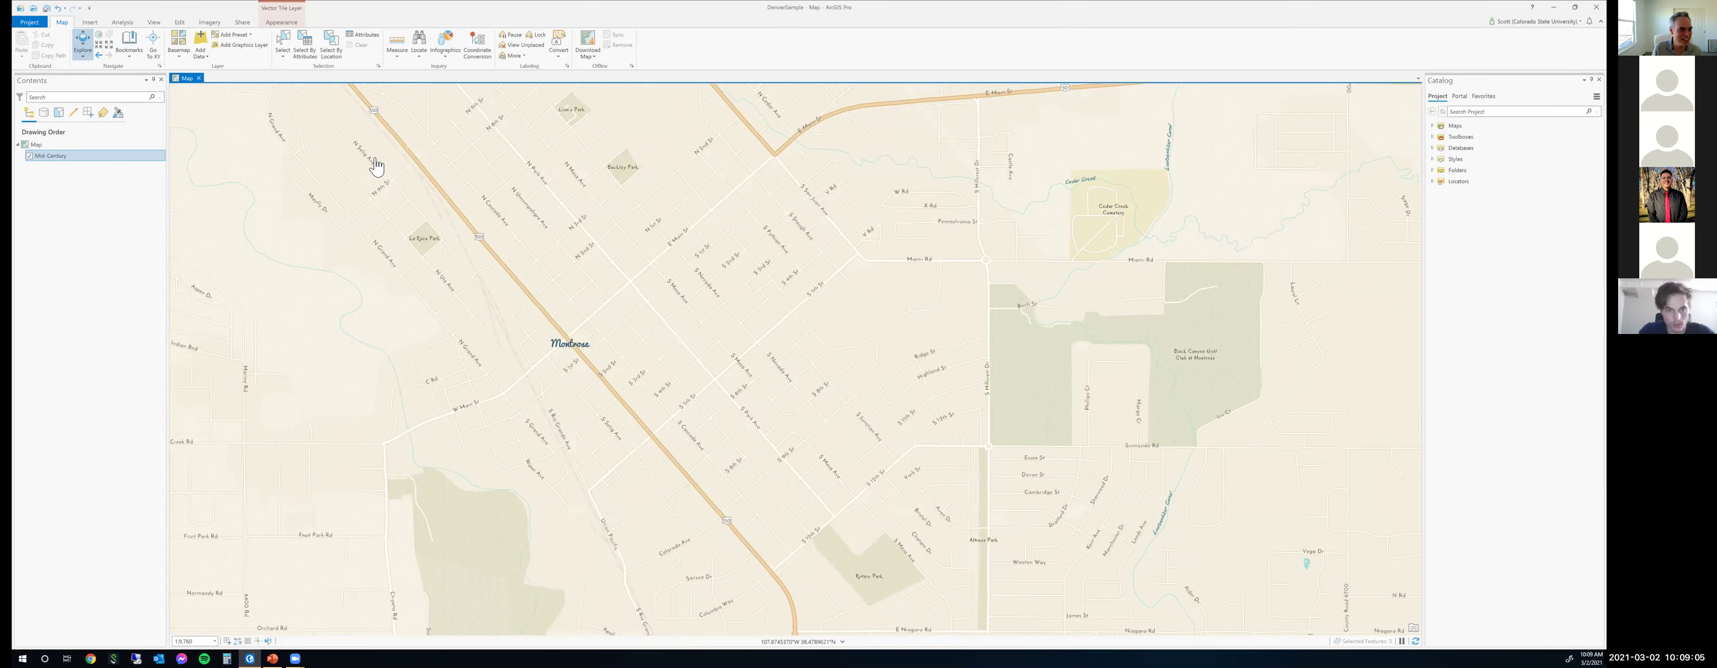
Change the basemap to Colored Pencil Map and view Montrose's street grid up close.
{"action": "left_click", "coordinate": [178, 44]}
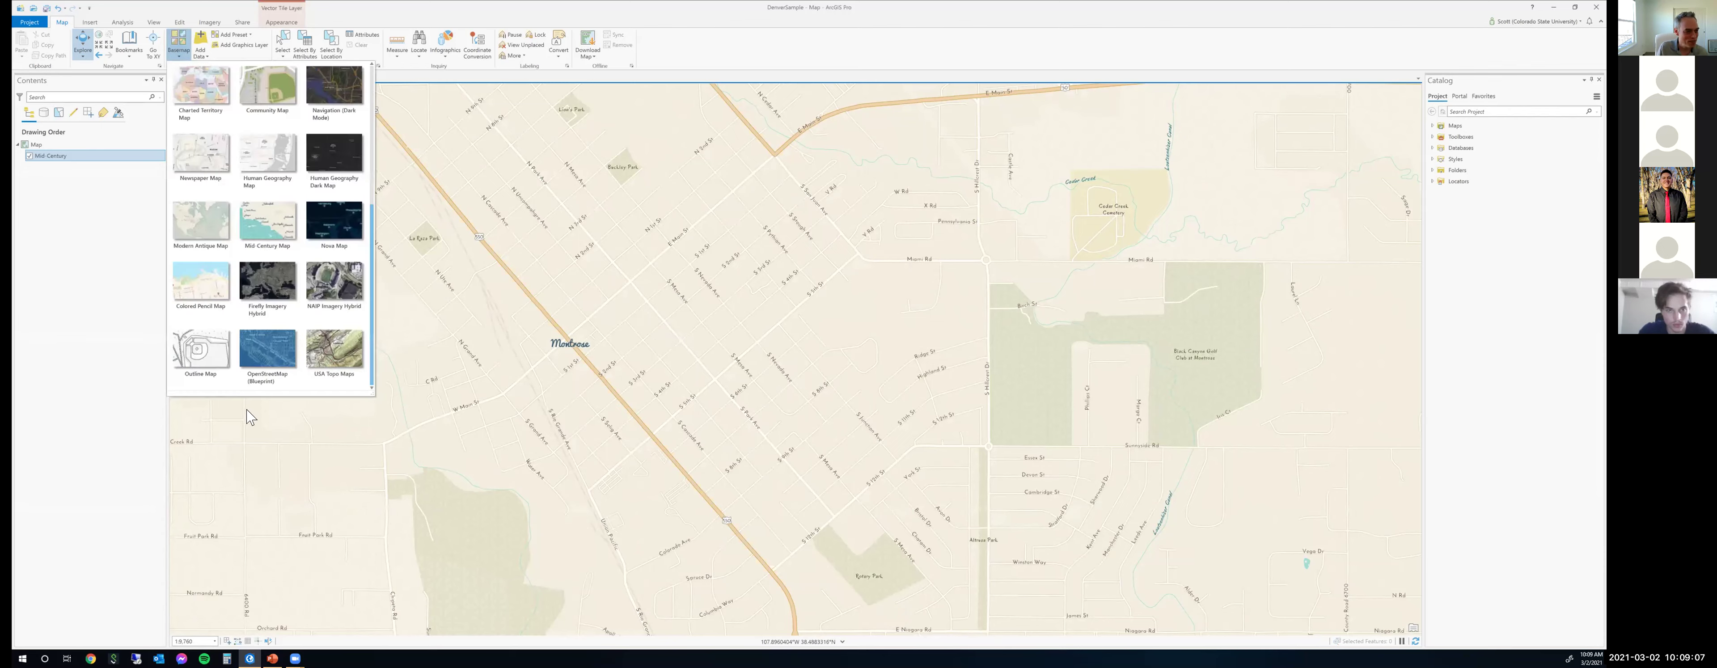
{"action": "left_click", "coordinate": [202, 288]}
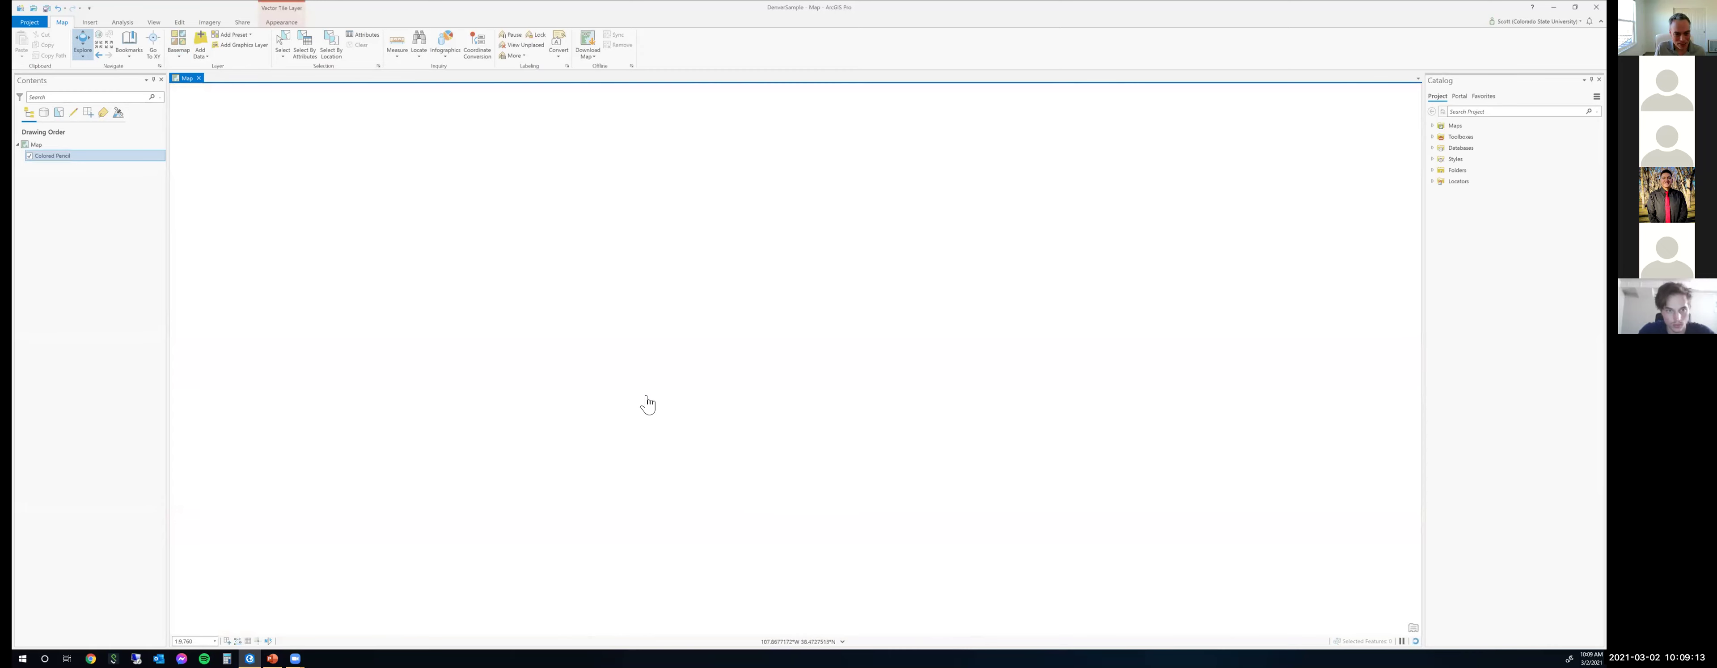
{"action": "scroll", "coordinate": [647, 404], "scroll_direction": "up", "scroll_amount": 2}
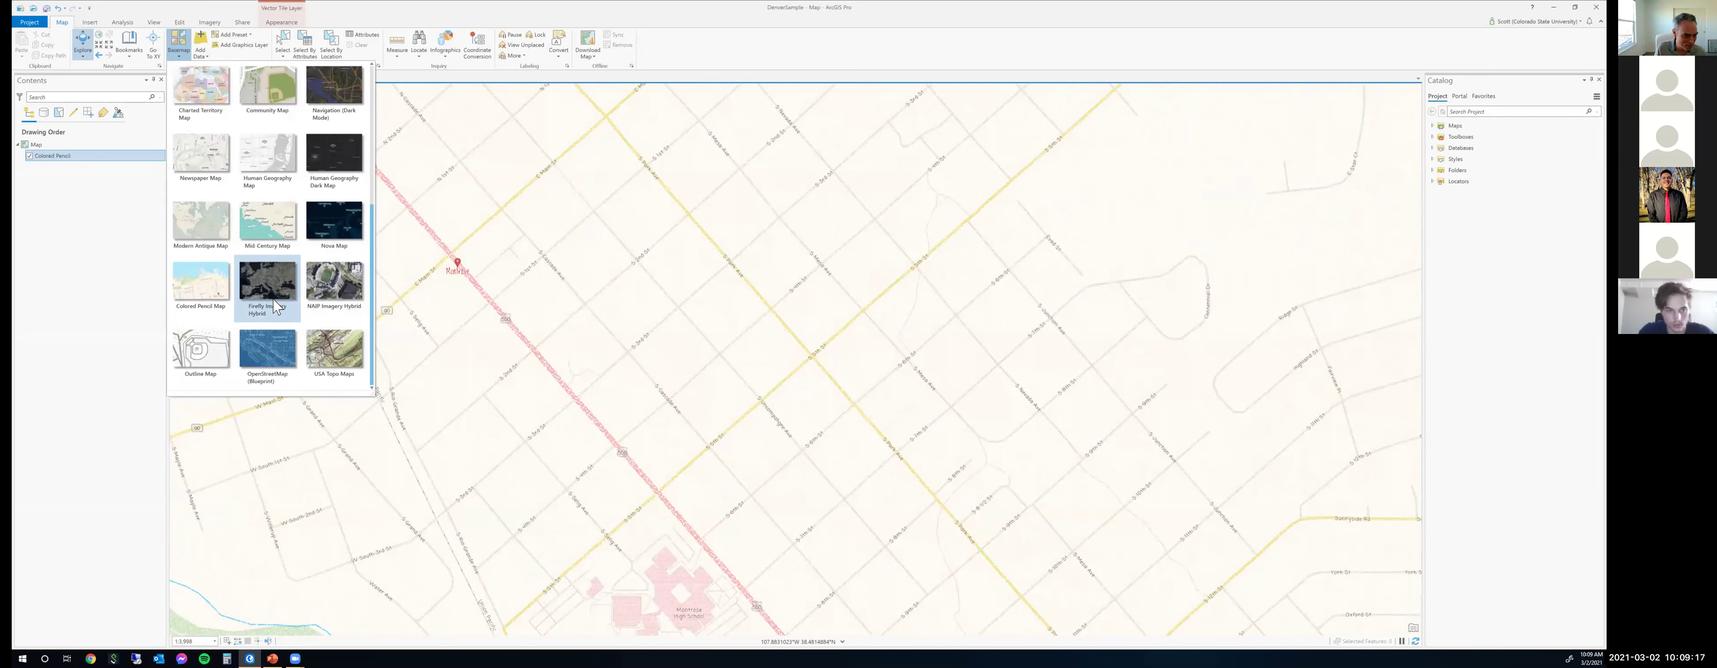
Change the basemap to Firefly Imagery Hybrid and compare its imagery at town, world and United States scales.
{"action": "key", "text": "Escape"}
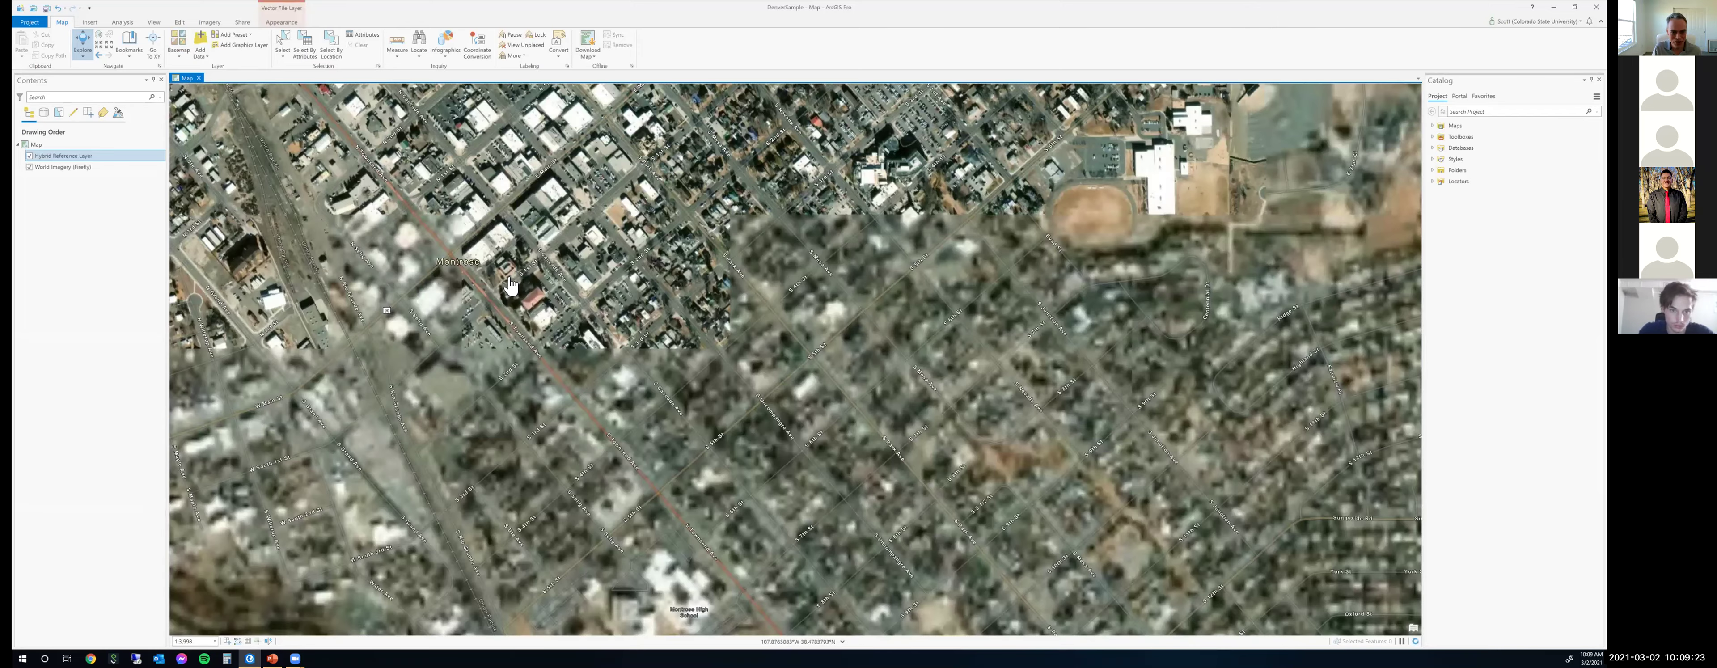
{"action": "scroll", "coordinate": [818, 377], "scroll_direction": "down", "scroll_amount": 10}
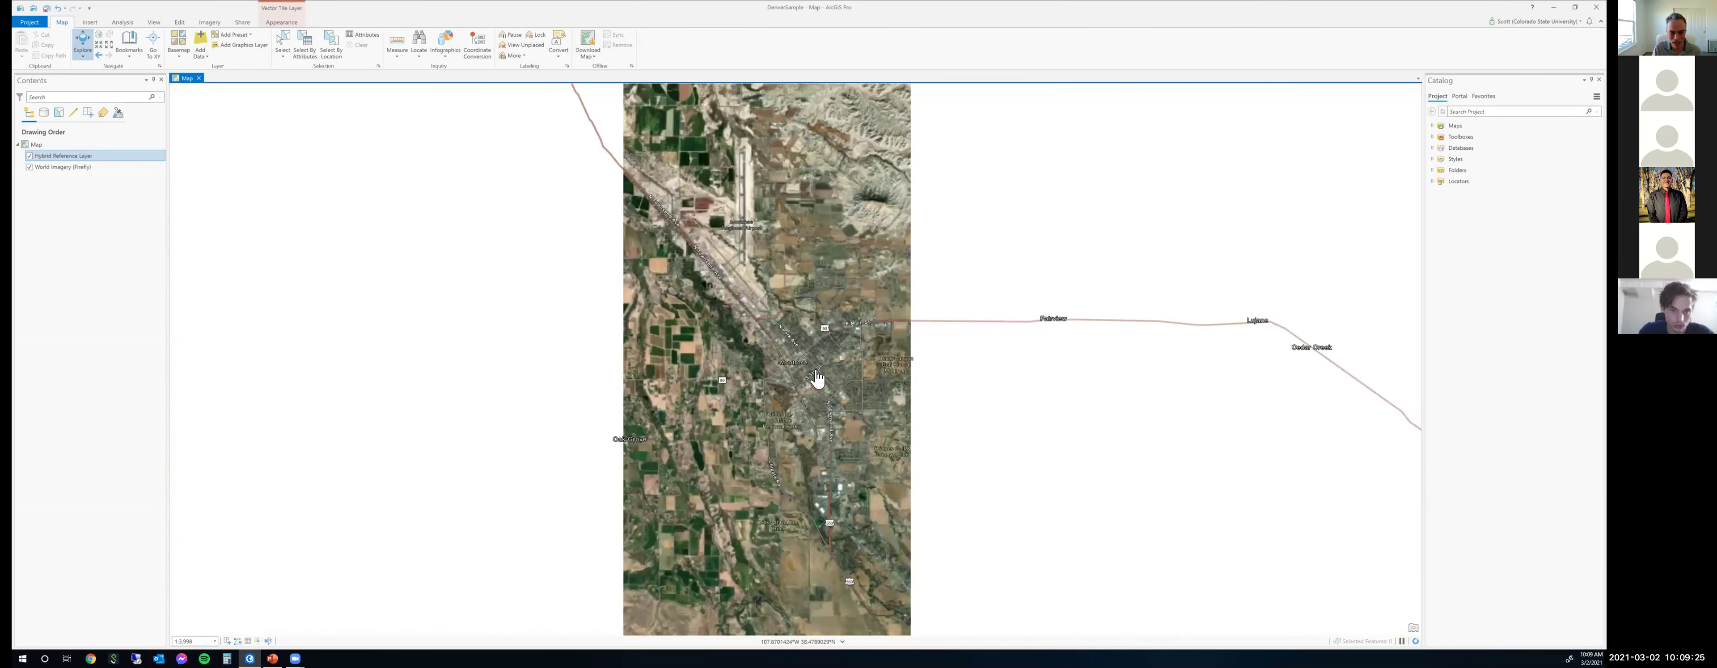
{"action": "scroll", "coordinate": [947, 442], "scroll_direction": "down", "scroll_amount": 5}
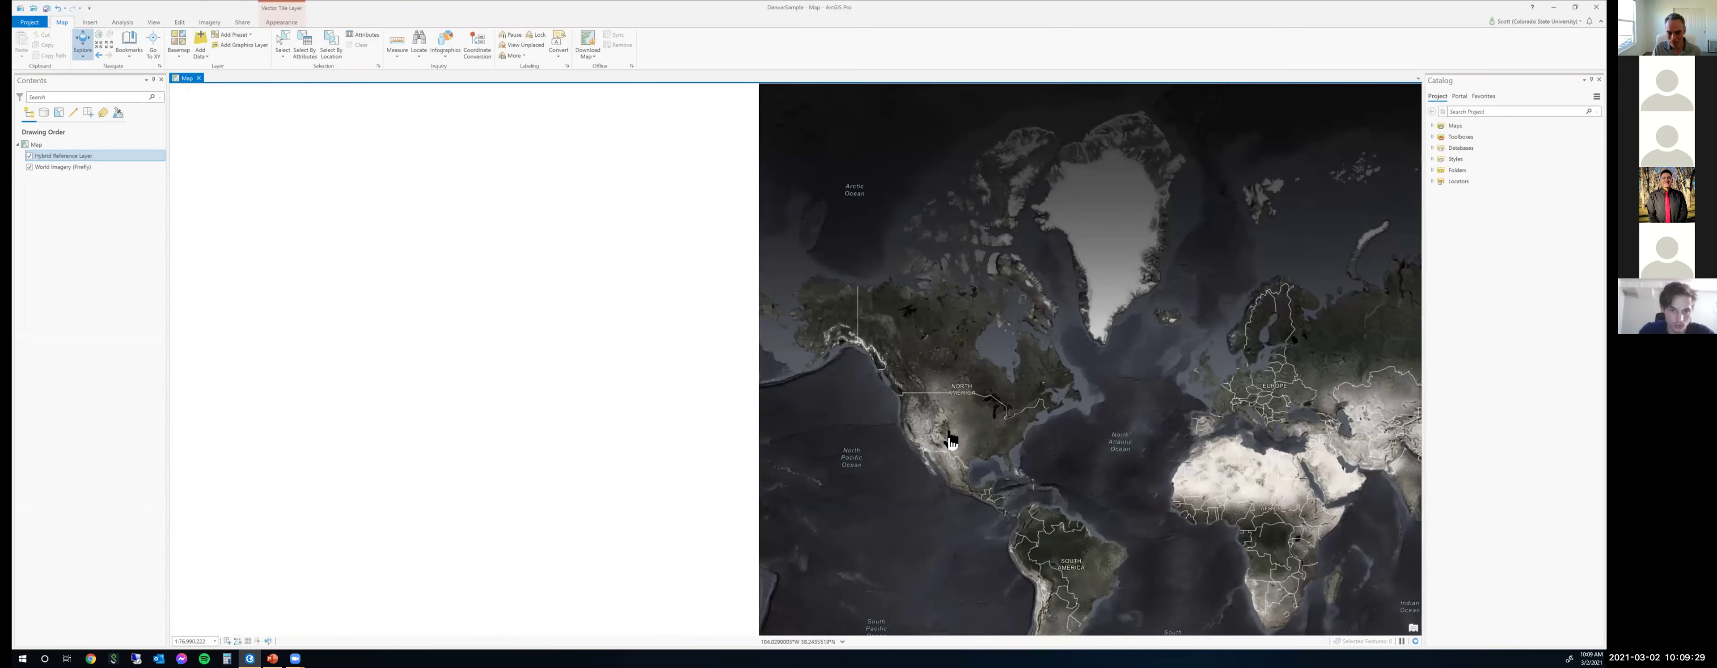
{"action": "scroll", "coordinate": [949, 437], "scroll_direction": "up", "scroll_amount": 3}
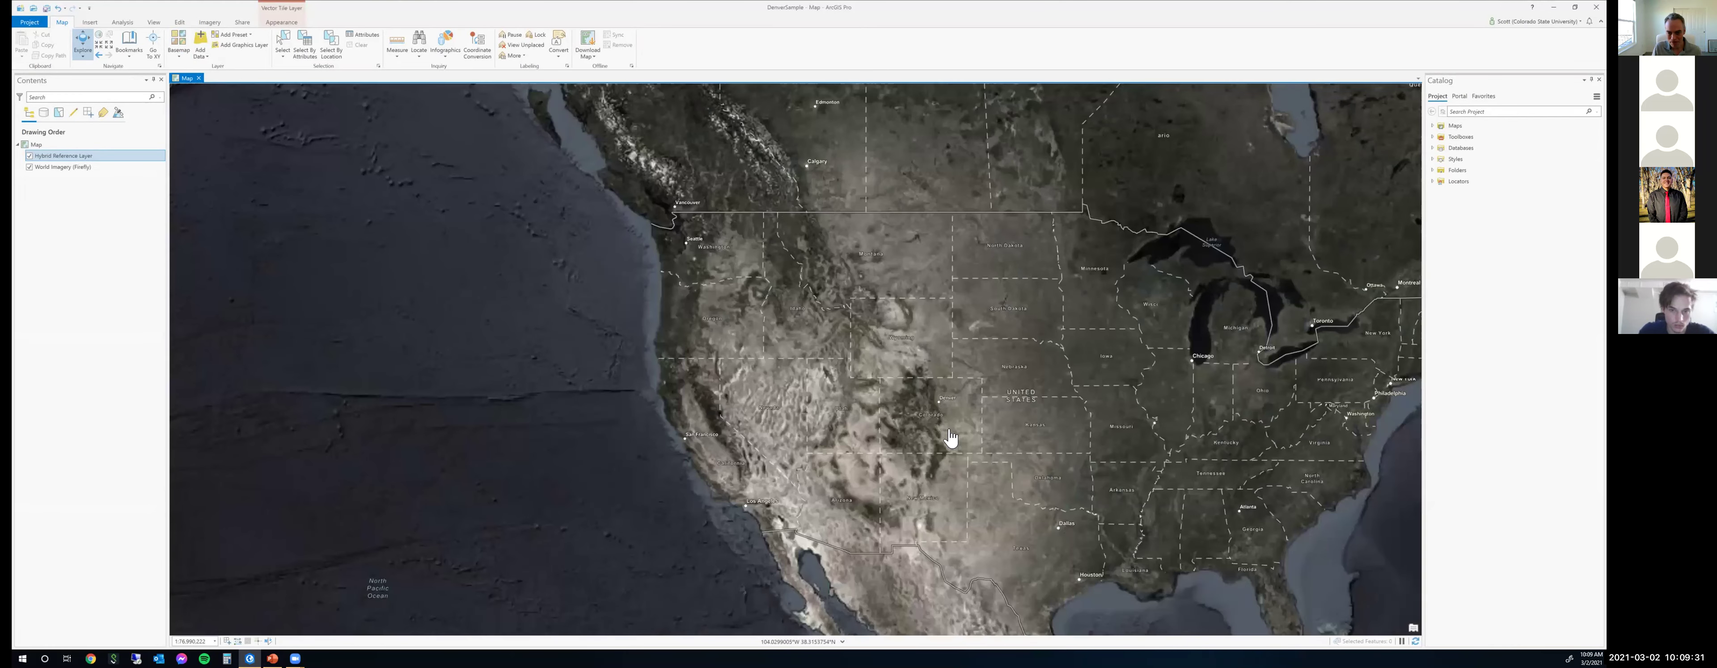
Change the basemap to OpenStreetMap (Blueprint) and inspect how it draws Colorado and the neighboring states.
{"action": "left_click", "coordinate": [184, 43]}
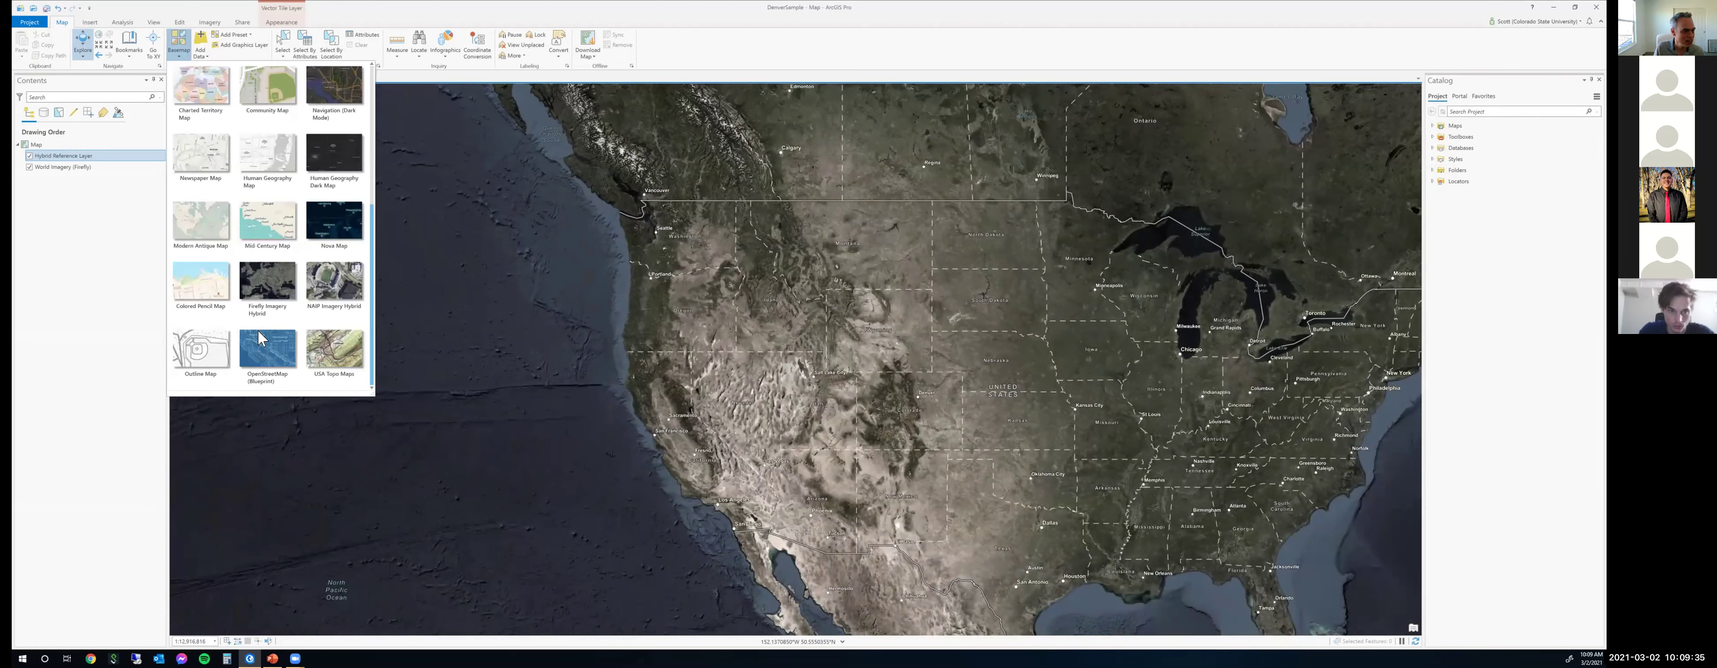
{"action": "left_click", "coordinate": [267, 348]}
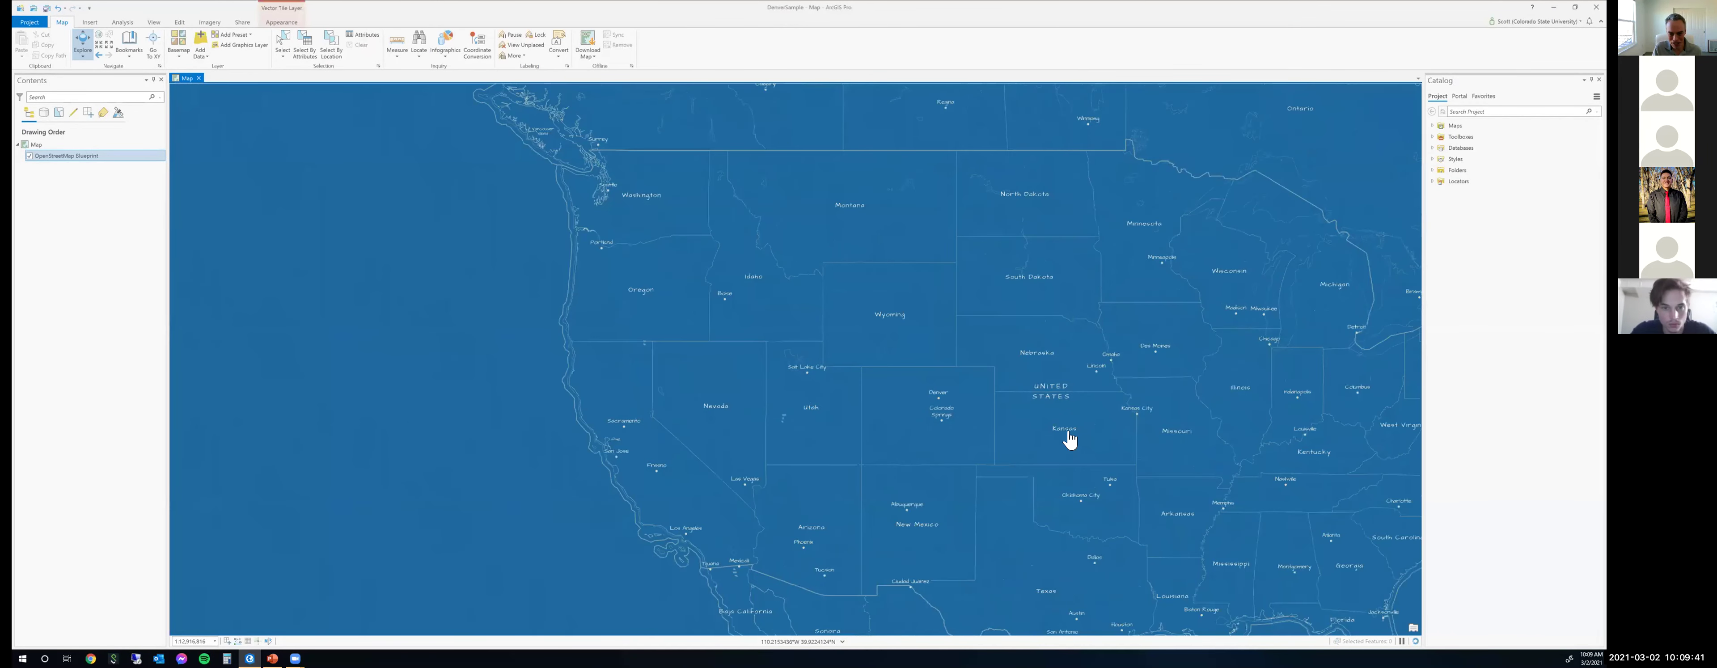
{"action": "scroll", "coordinate": [943, 400], "scroll_direction": "up", "scroll_amount": 5}
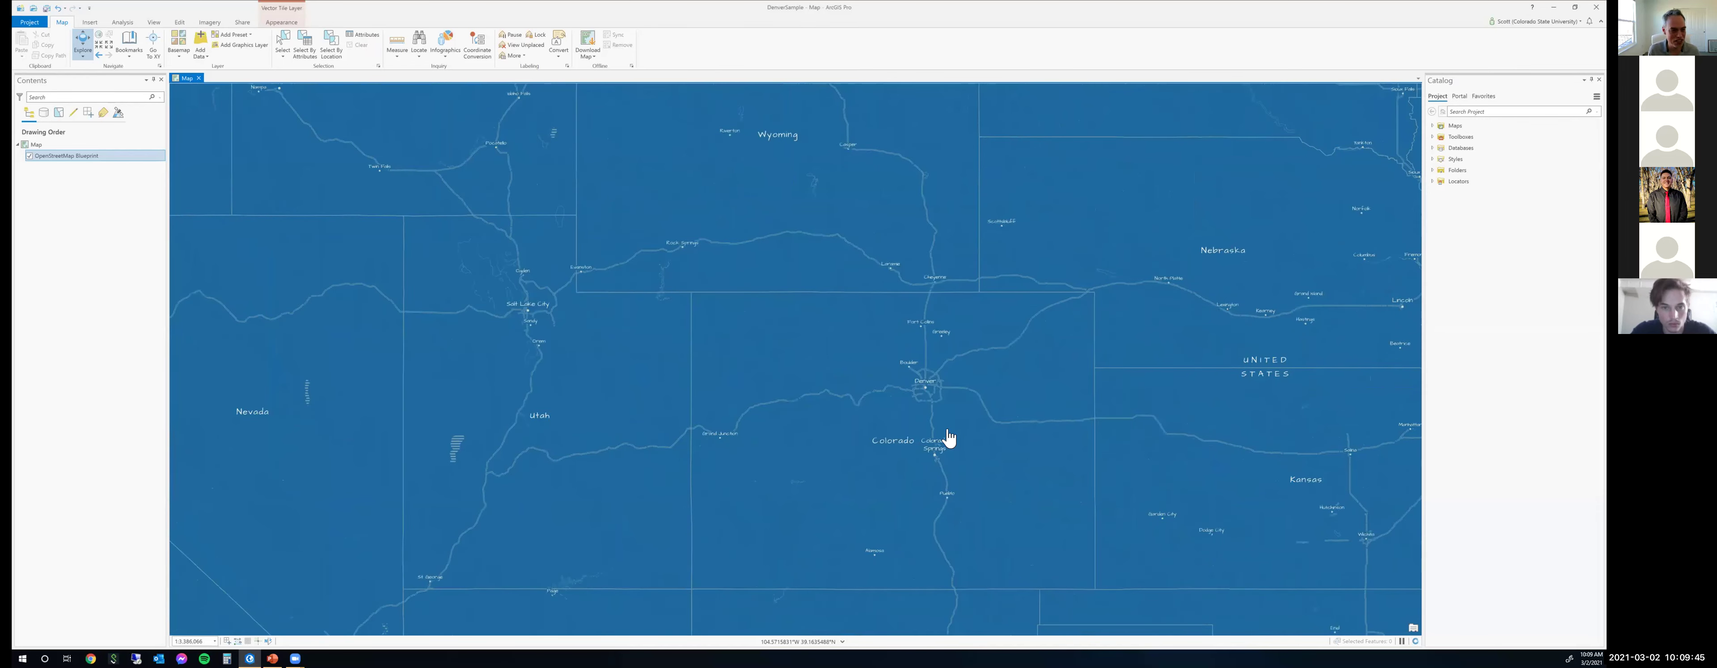
Change the basemap to Light Gray Canvas and inspect how it draws Denver's streets and buildings from regional to block scale.
{"action": "left_click", "coordinate": [177, 43]}
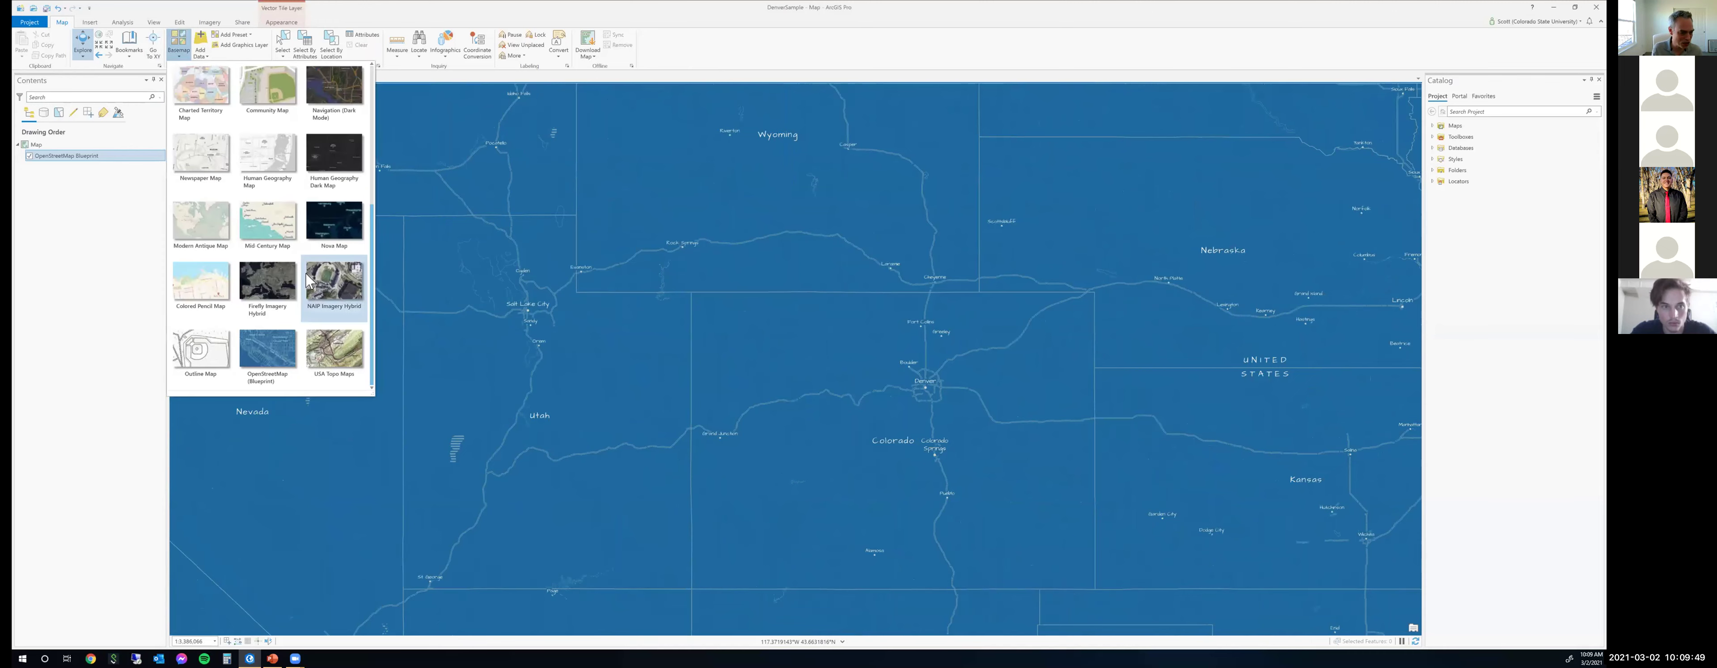
{"action": "scroll", "coordinate": [227, 303], "scroll_direction": "up", "scroll_amount": 3}
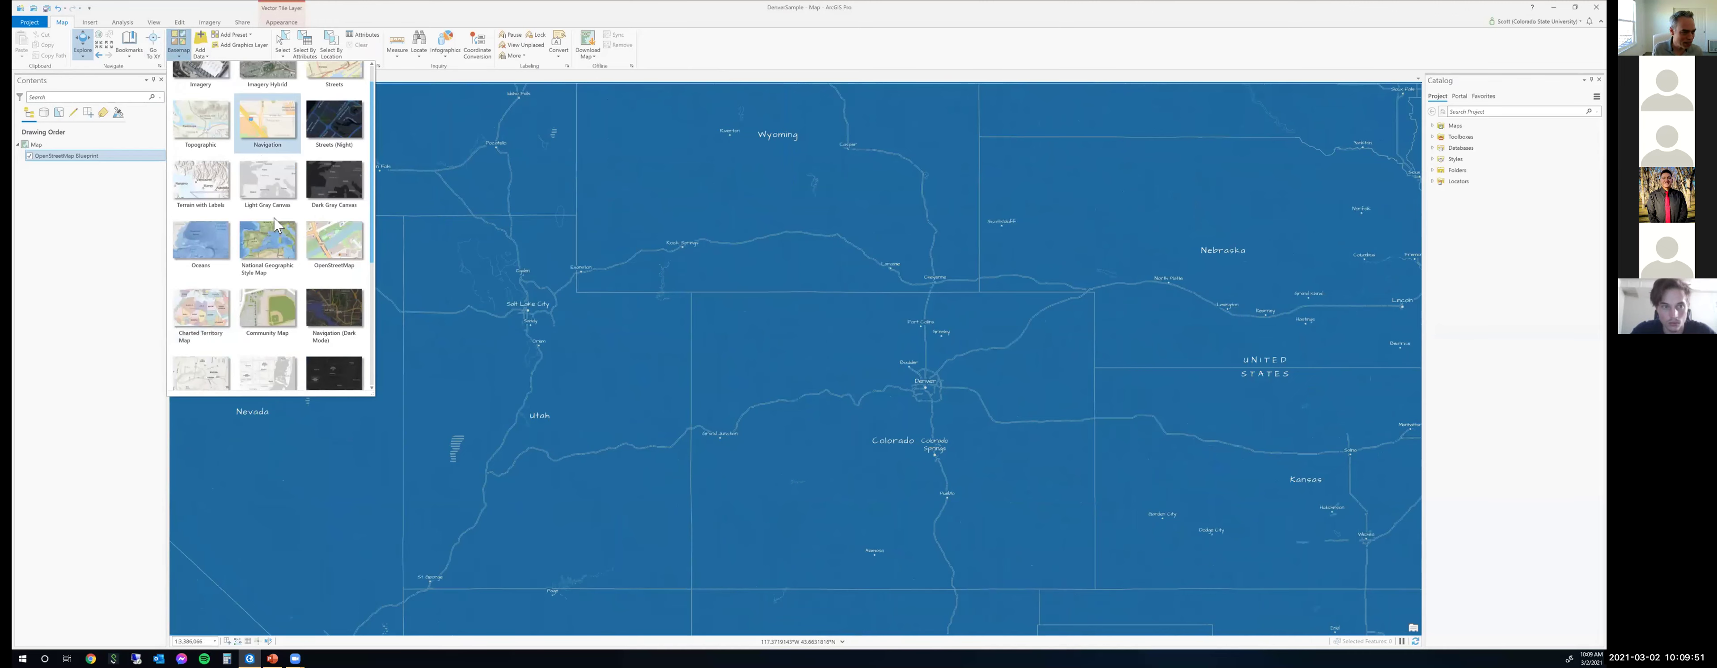
{"action": "left_click", "coordinate": [264, 181]}
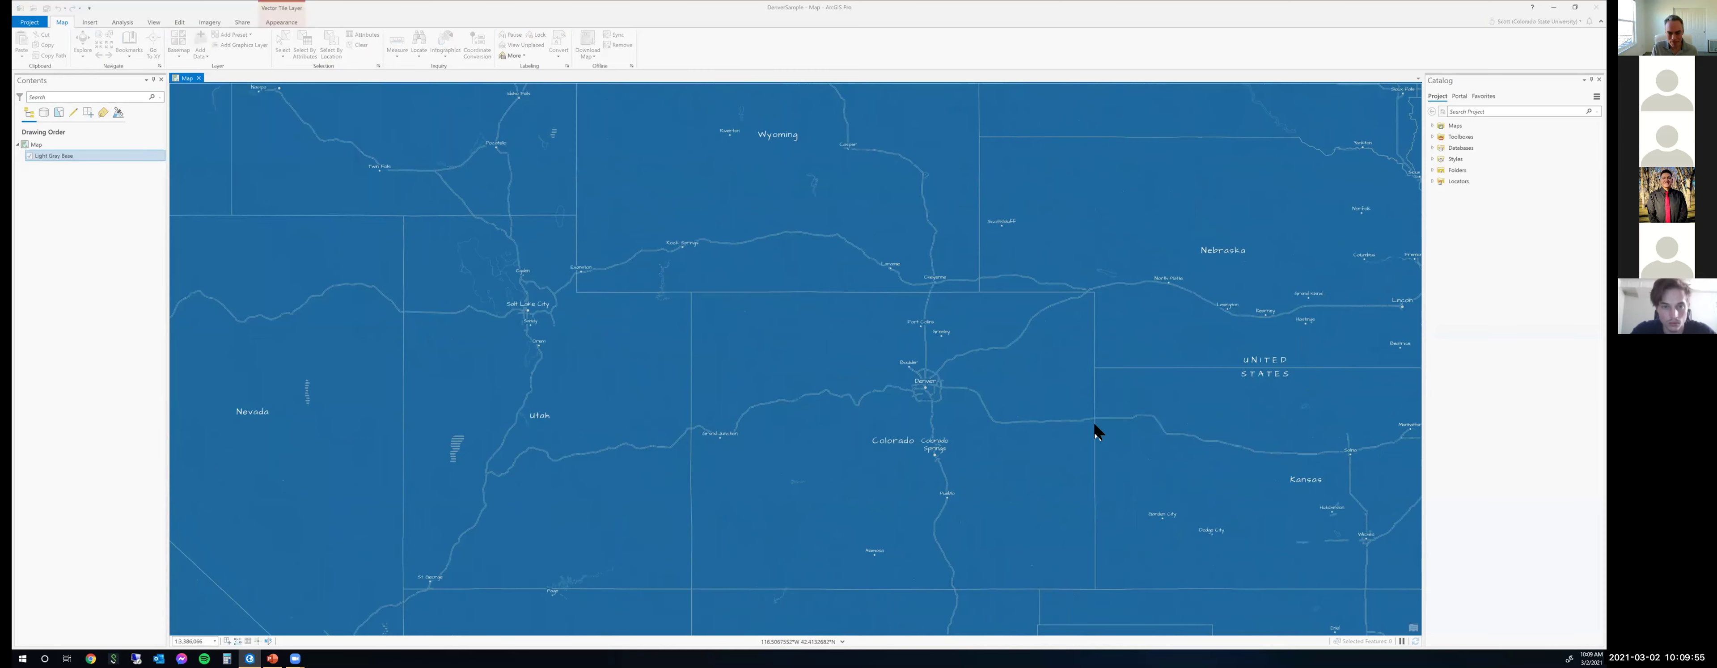
{"action": "scroll", "coordinate": [937, 397], "scroll_direction": "up", "scroll_amount": 10}
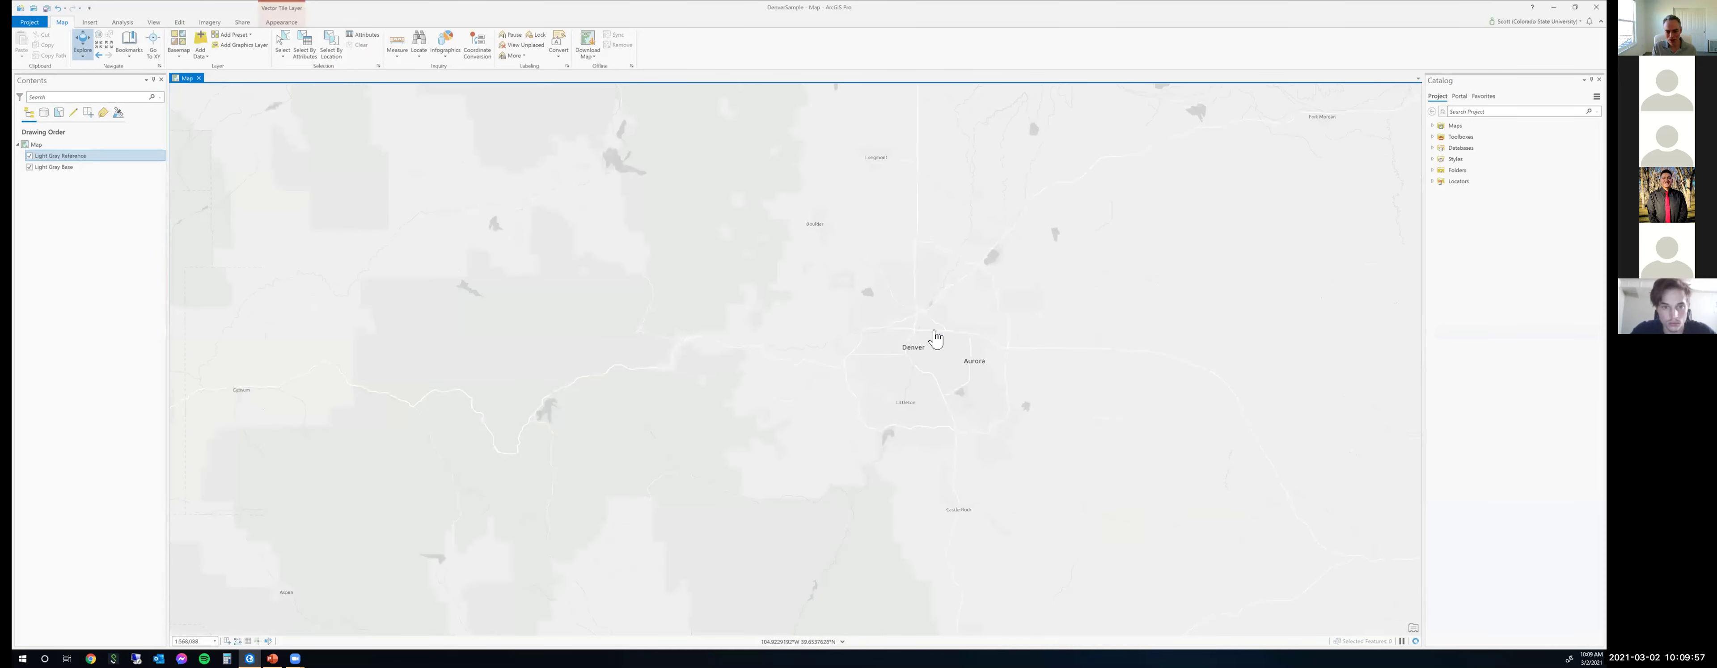
{"action": "scroll", "coordinate": [716, 357], "scroll_direction": "up", "scroll_amount": 4}
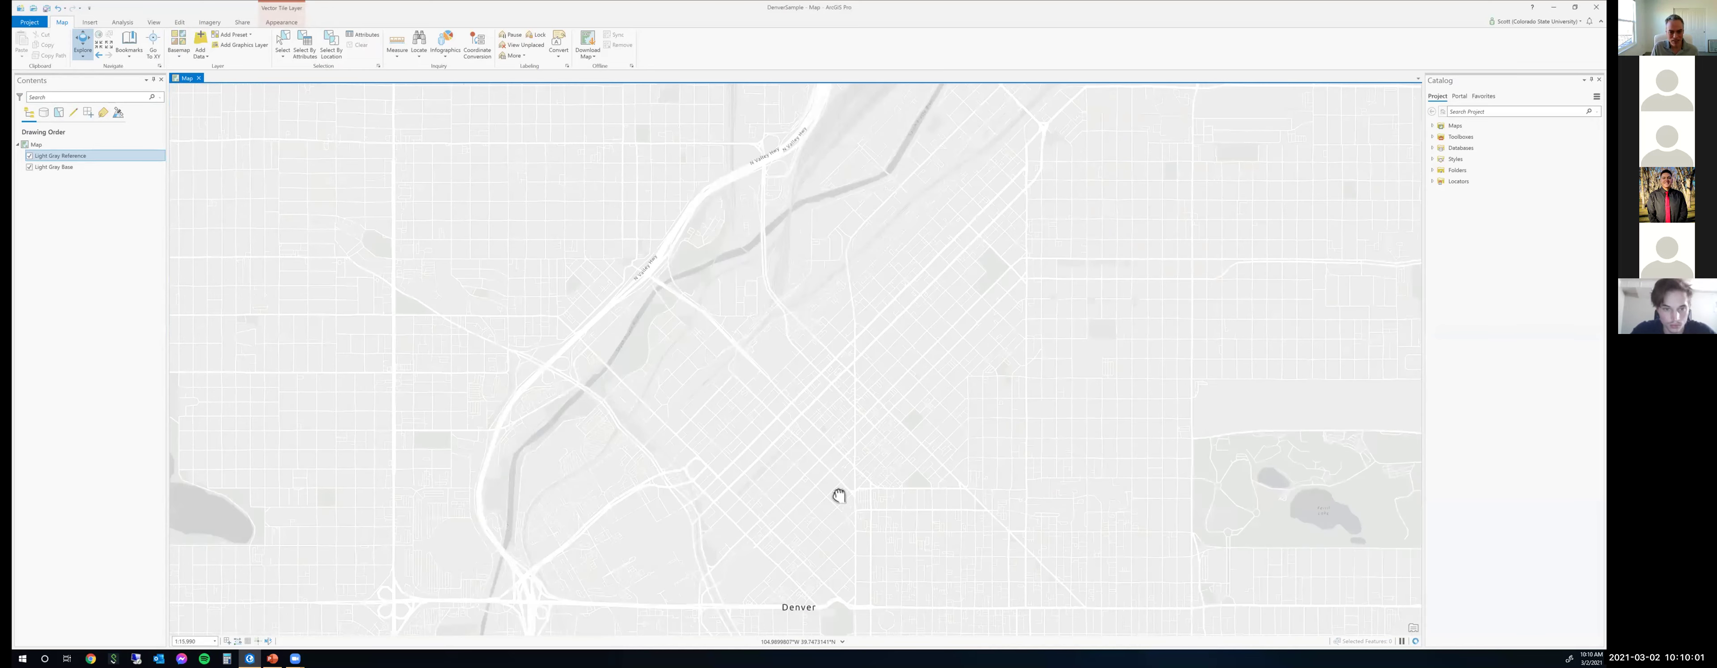
{"action": "scroll", "coordinate": [833, 493], "scroll_direction": "up", "scroll_amount": 5}
{"action": "left_click_drag", "start_coordinate": [776, 348], "coordinate": [740, 105]}
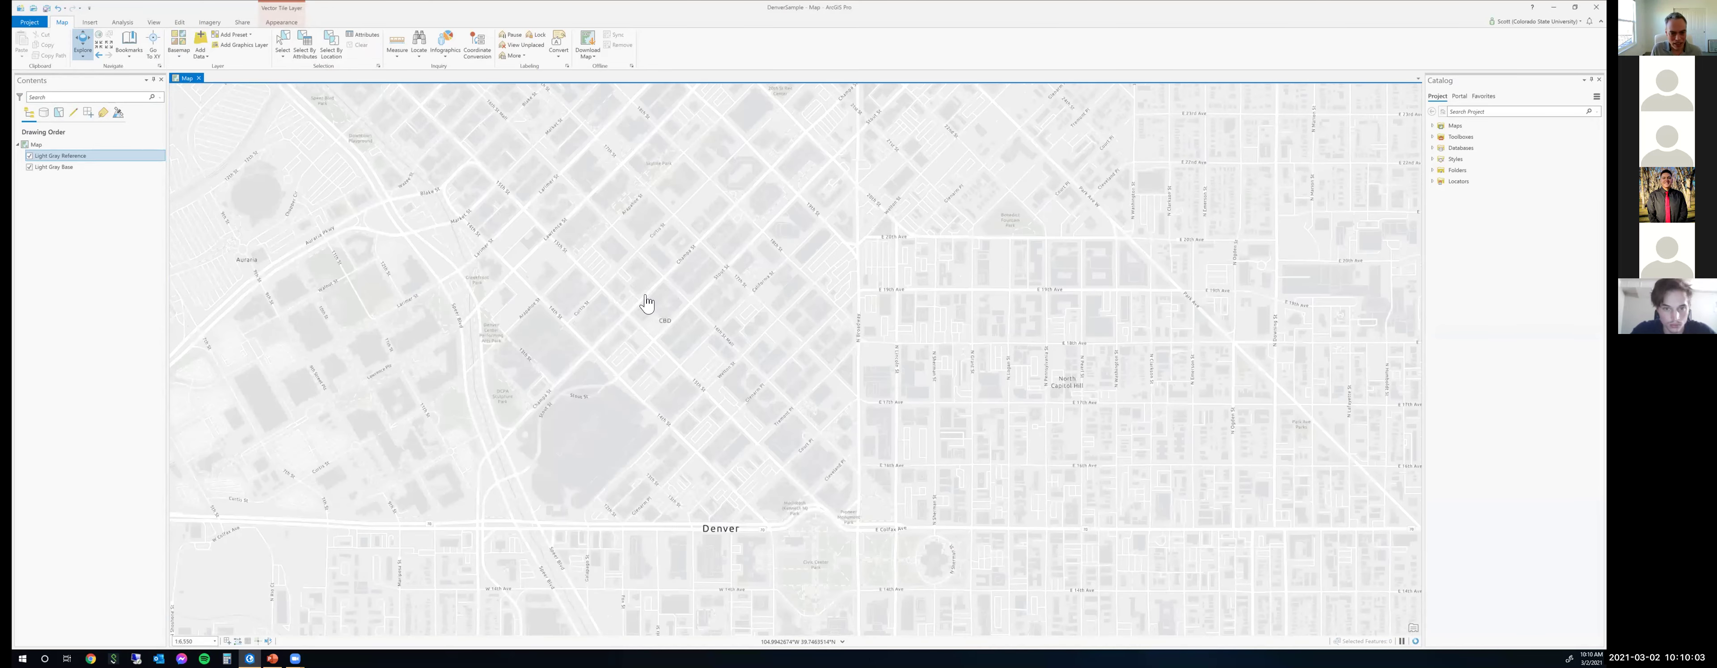
{"action": "scroll", "coordinate": [603, 277], "scroll_direction": "up", "scroll_amount": 2}
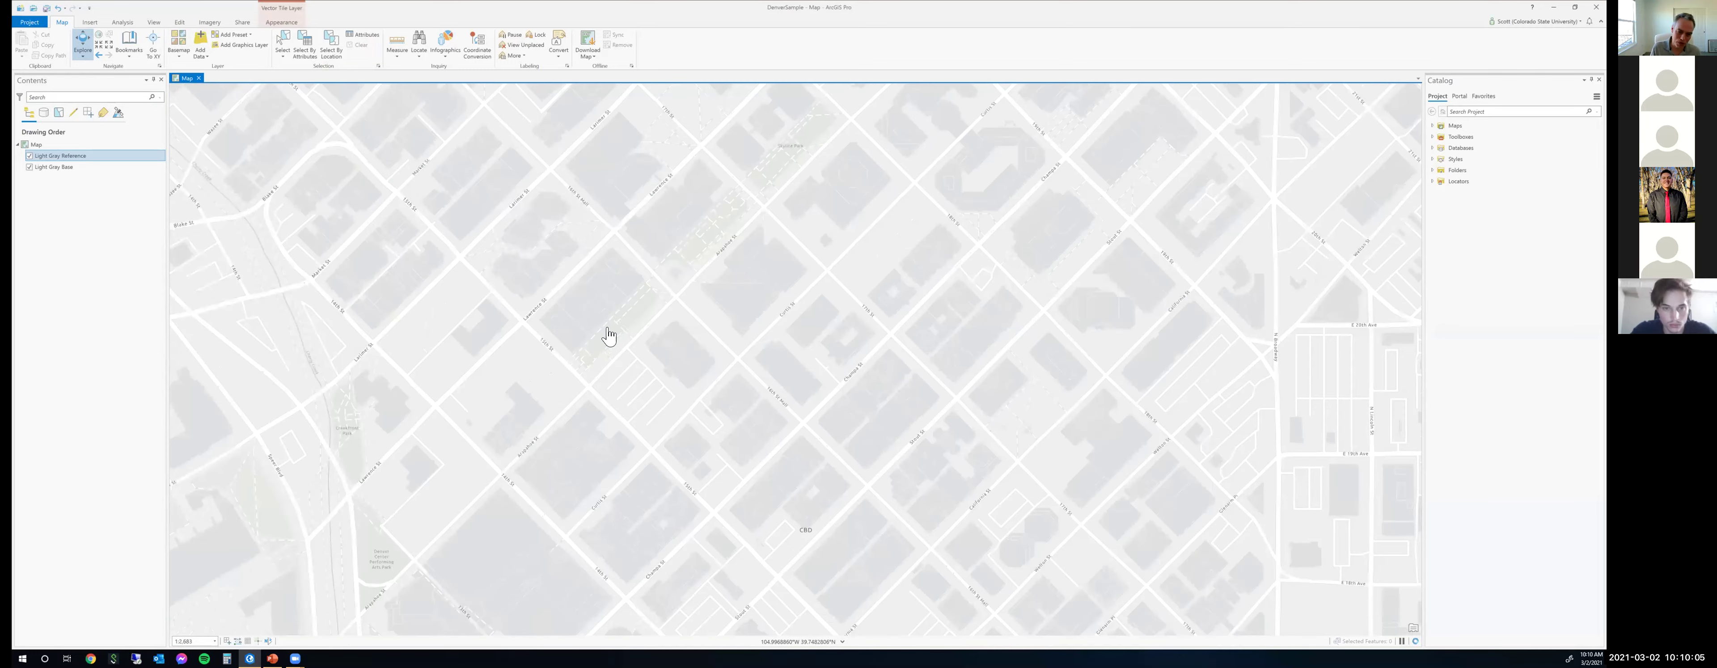
{"action": "scroll", "coordinate": [588, 340], "scroll_direction": "up", "scroll_amount": 3}
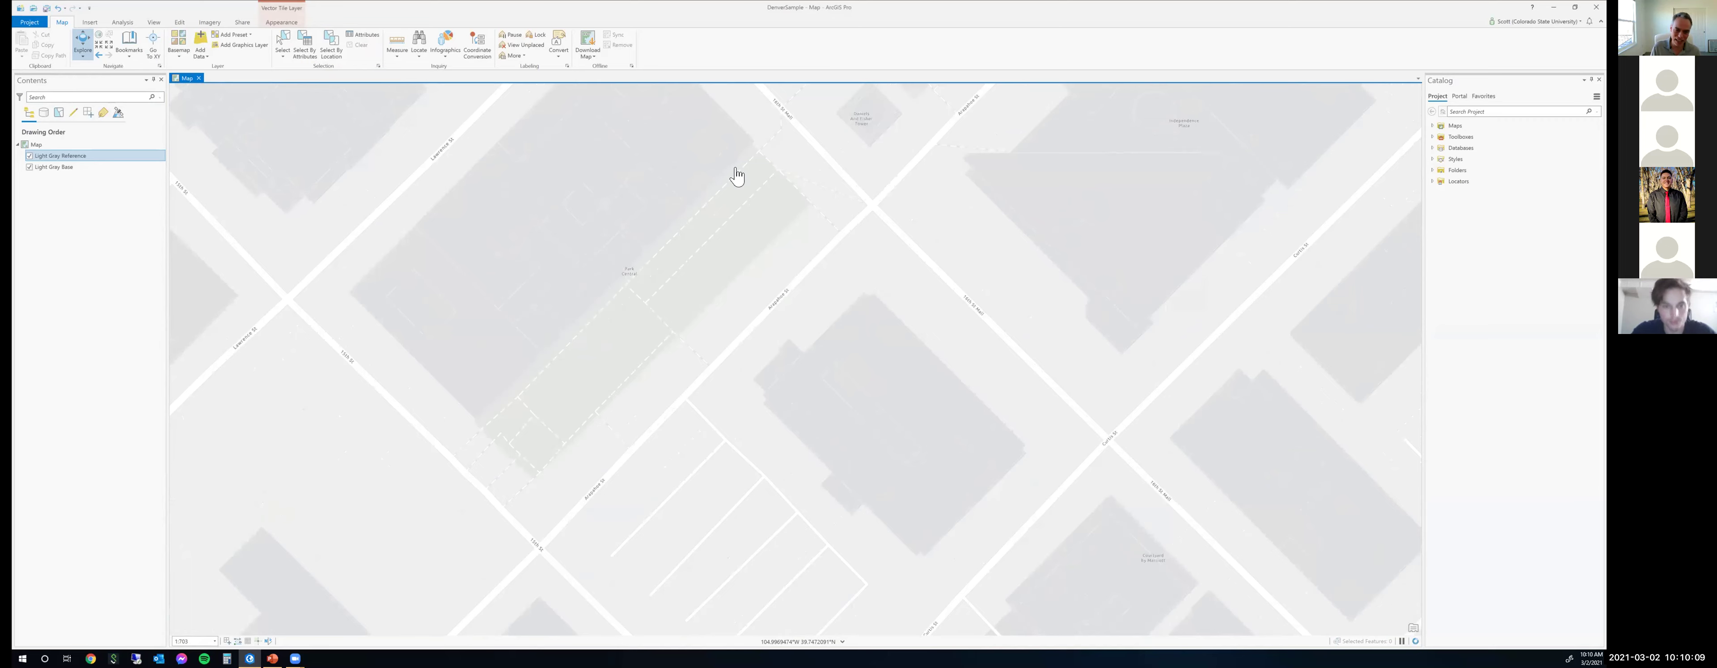
{"action": "scroll", "coordinate": [743, 305], "scroll_direction": "down", "scroll_amount": 3}
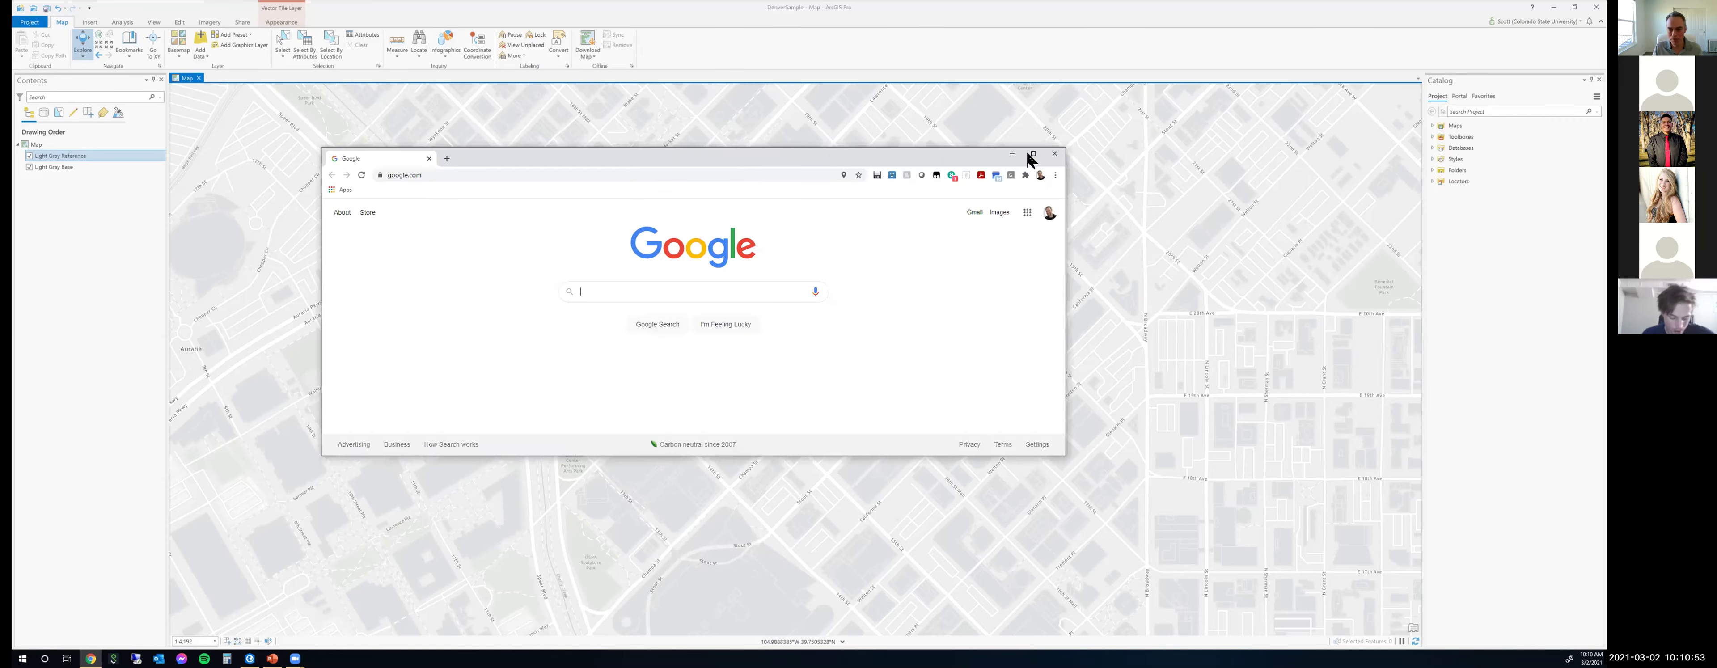
Switch to Chrome, search Google for "denver open data" and open the City and County of Denver's Open Data Catalog.
{"action": "key", "text": "super+Up"}
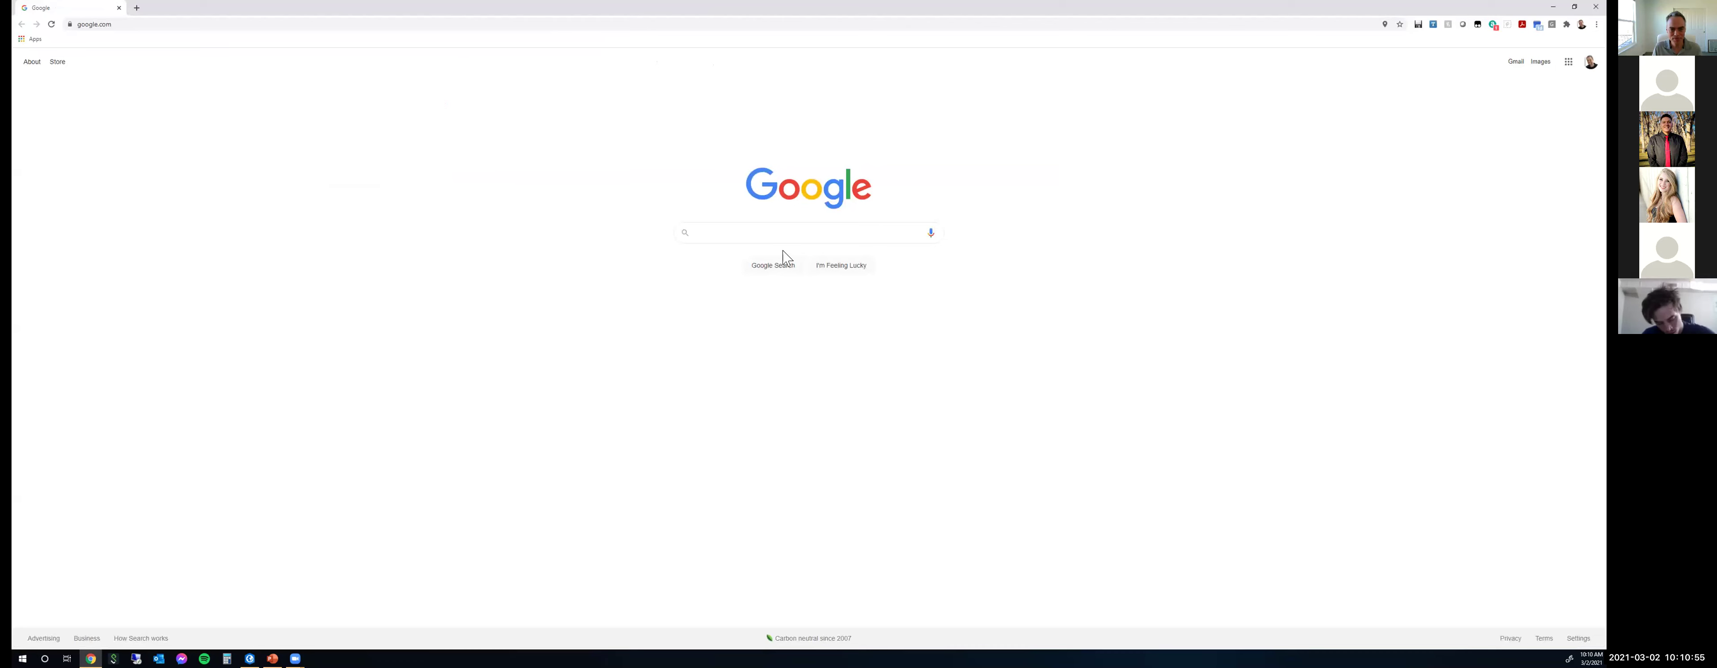
{"action": "left_click", "coordinate": [722, 234]}
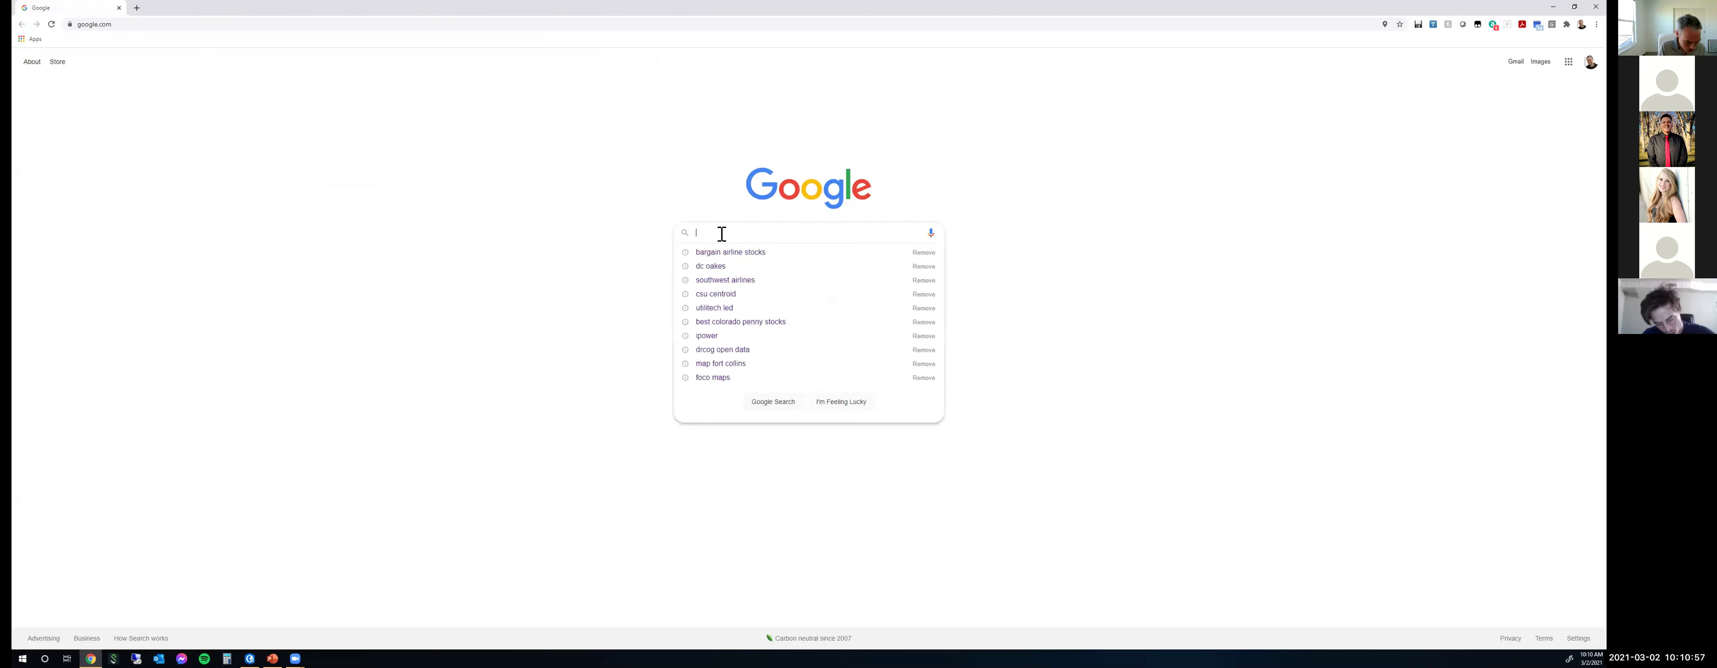
{"action": "type", "text": "denver"}
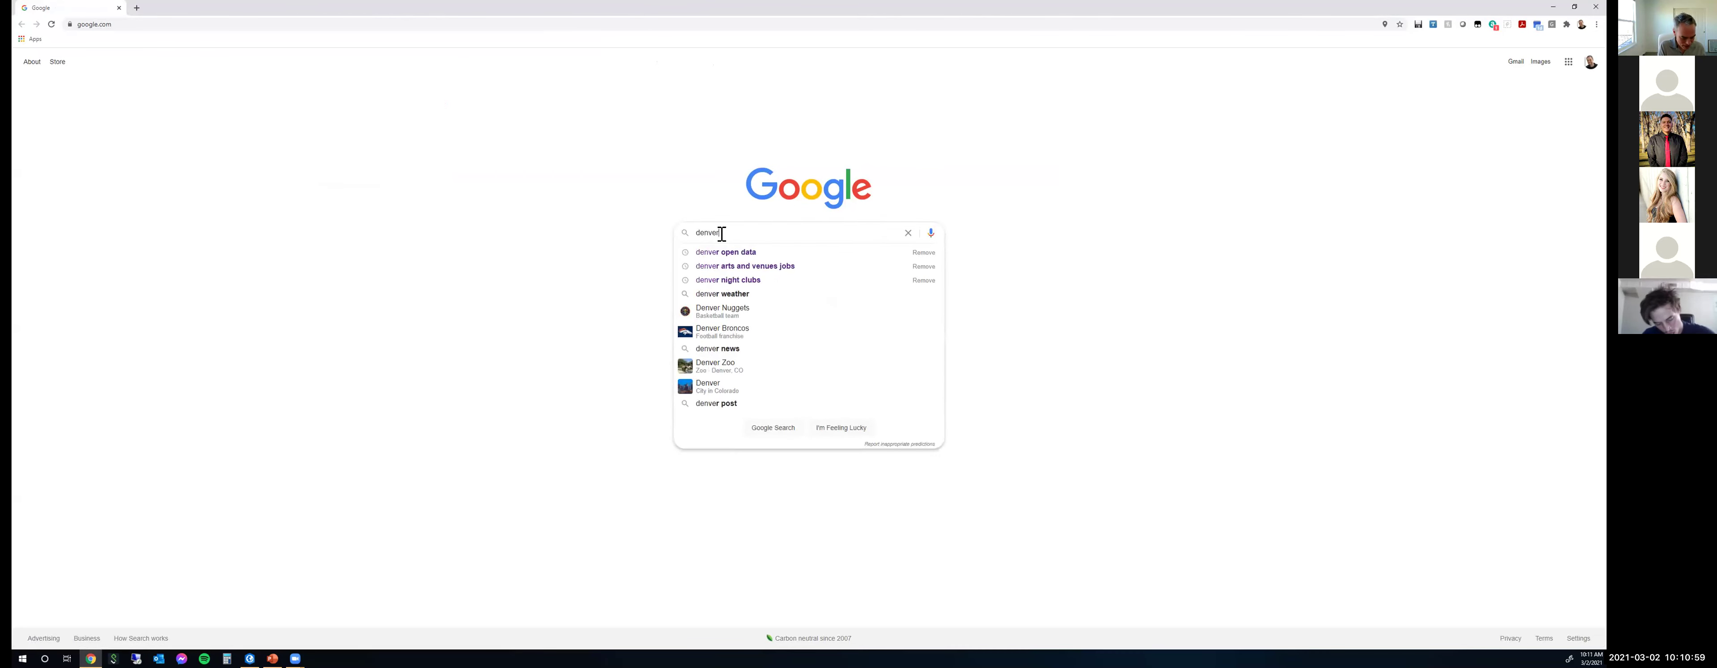
{"action": "type", "text": " open data"}
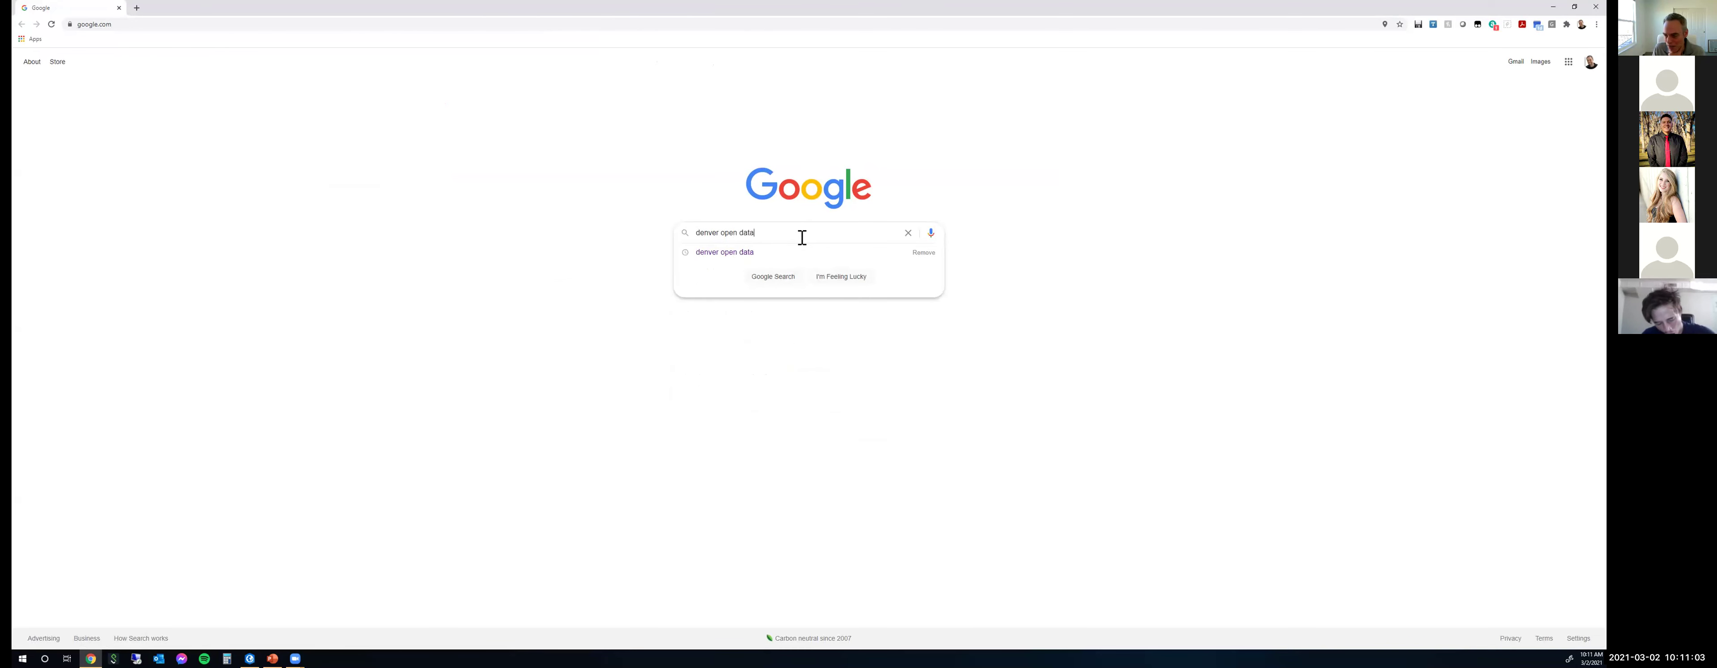
{"action": "left_click_drag", "start_coordinate": [721, 232], "coordinate": [759, 231]}
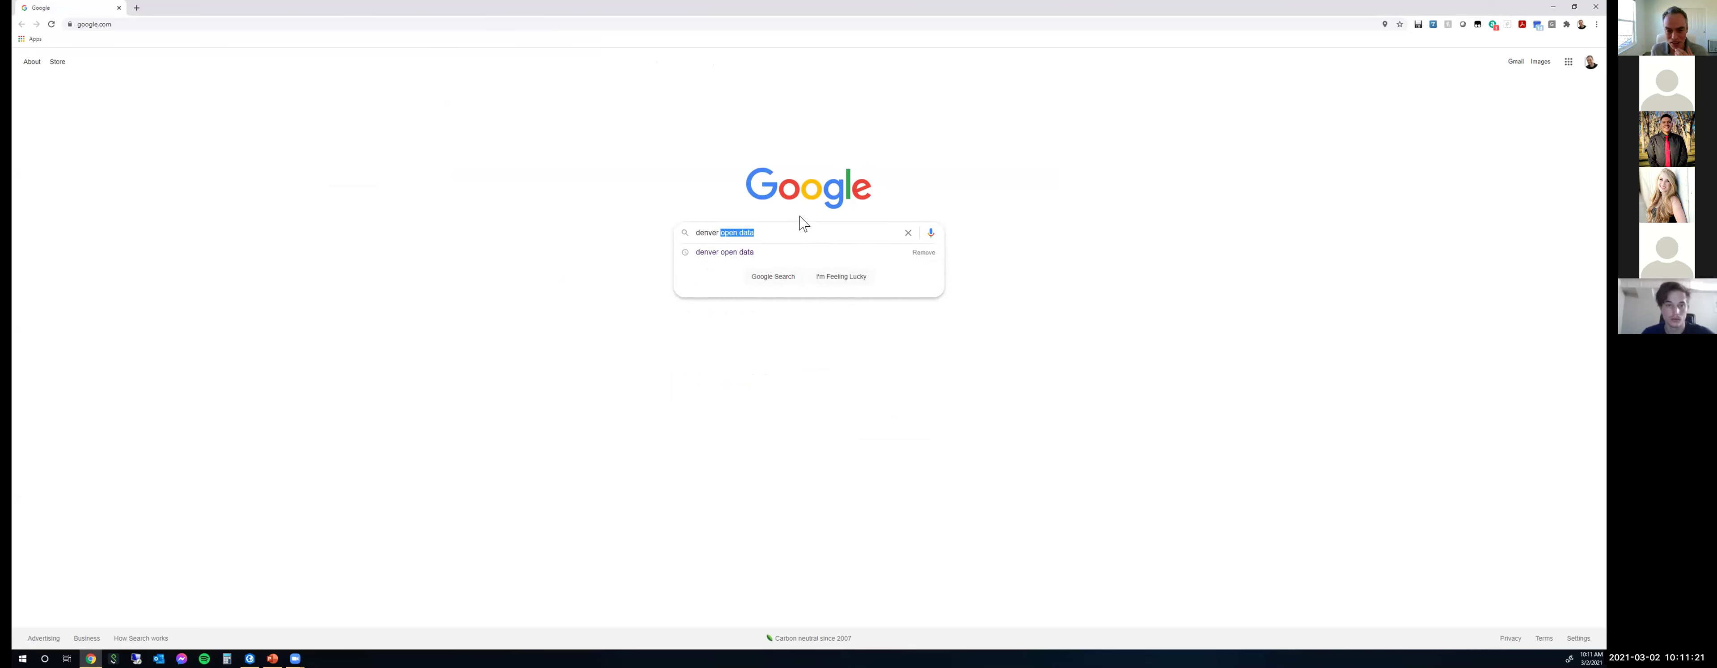
{"action": "left_click_drag", "start_coordinate": [697, 232], "coordinate": [715, 230]}
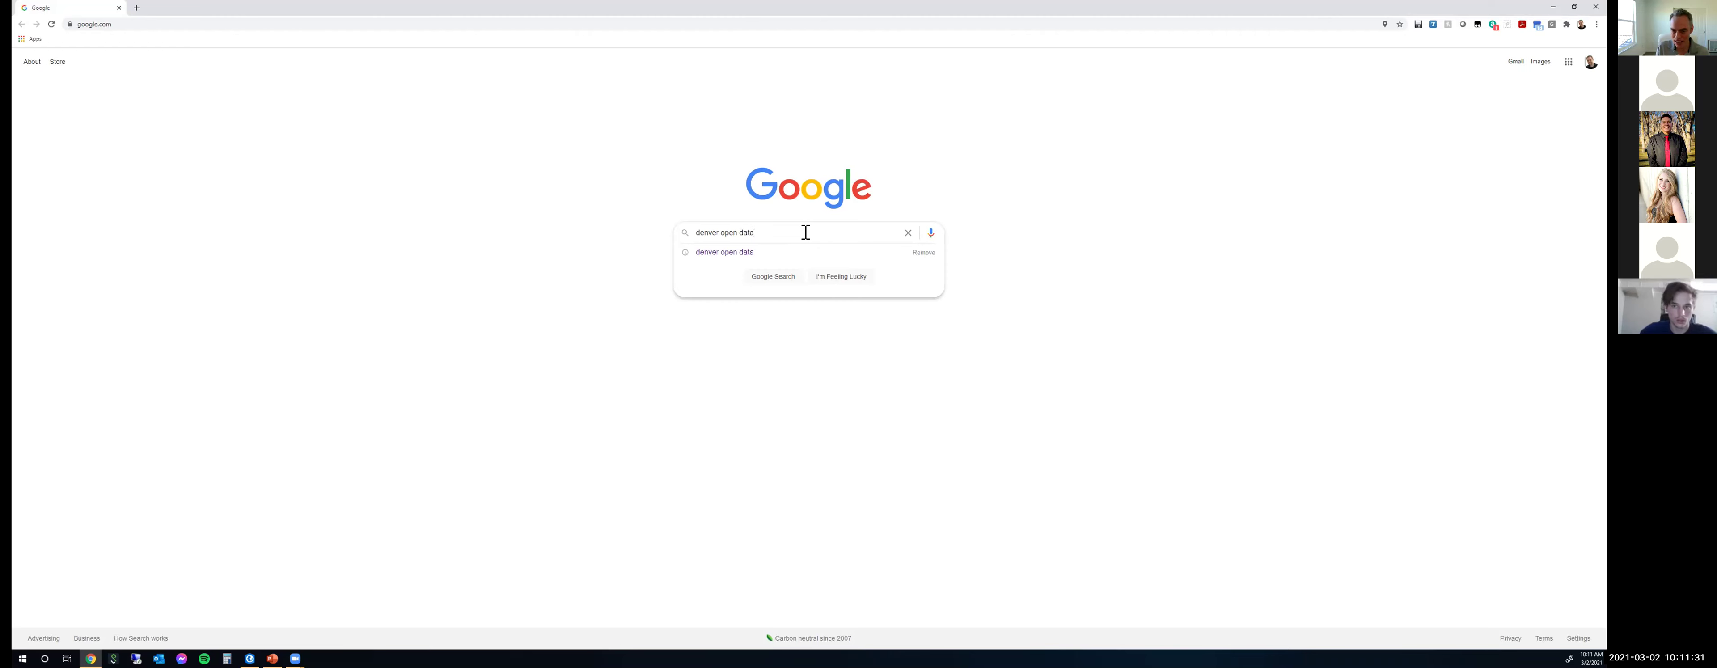
{"action": "key", "text": "Return"}
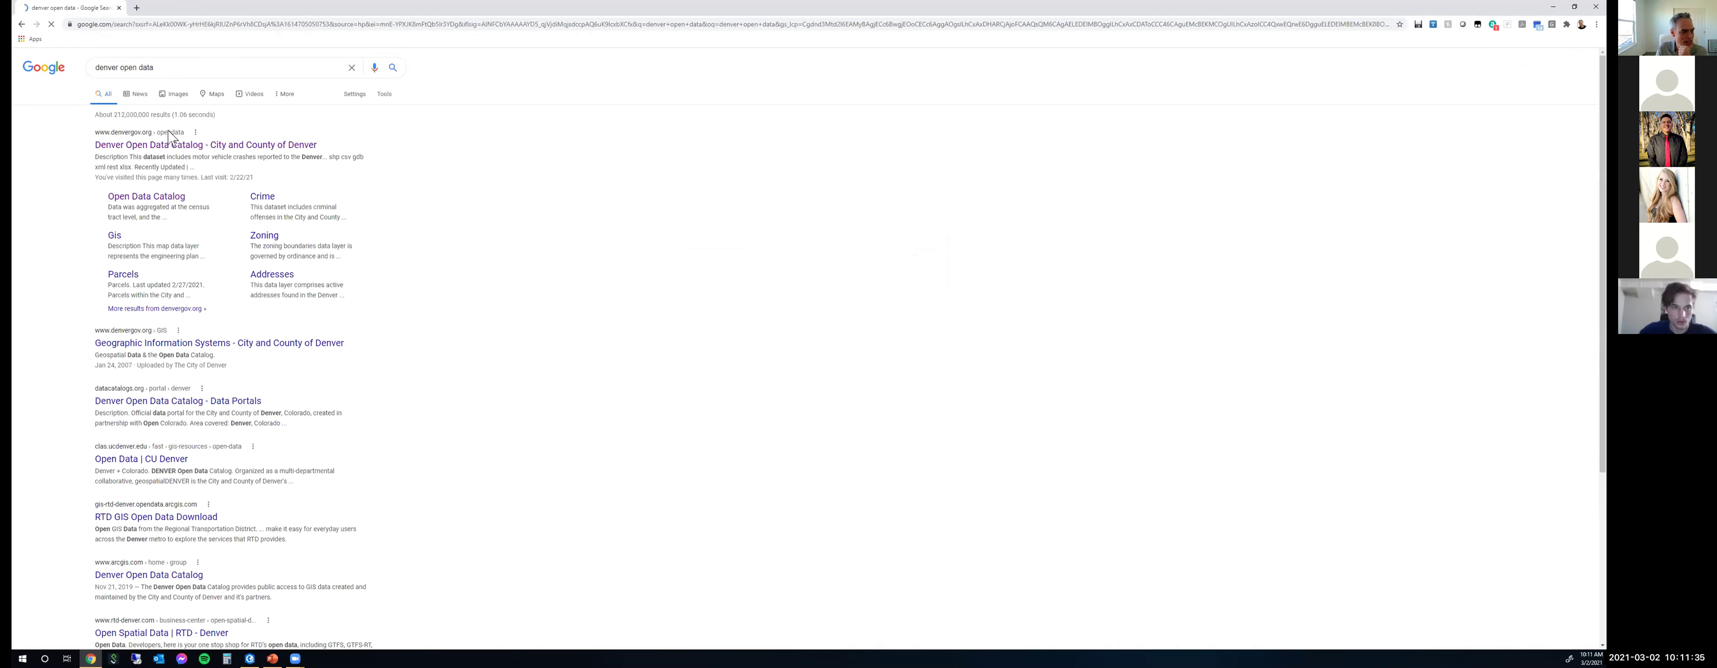
{"action": "left_click", "coordinate": [158, 146]}
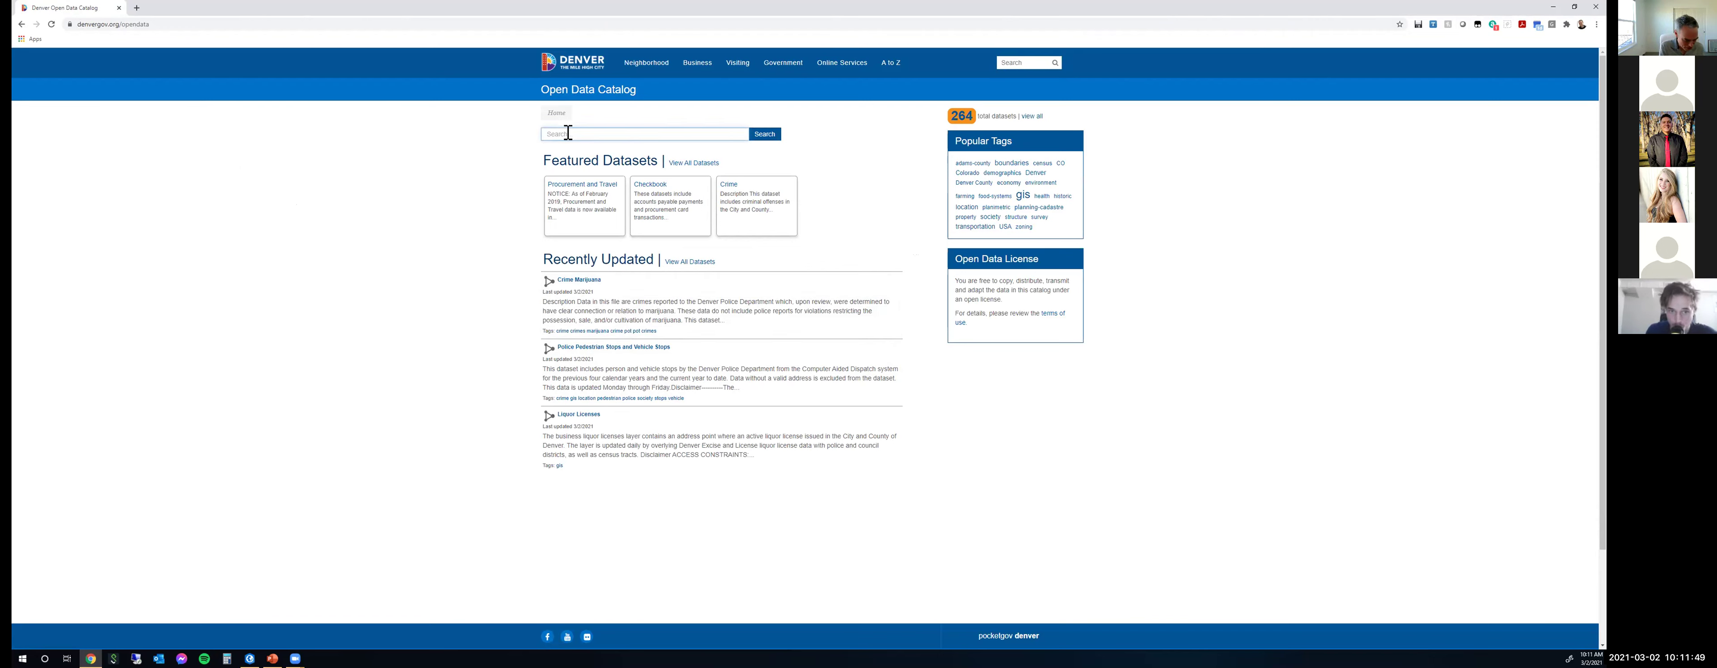
Search the catalog for "streets", look over the matching datasets and return to the catalog's home page.
{"action": "type", "text": "reets"}
{"action": "key", "text": "Return"}
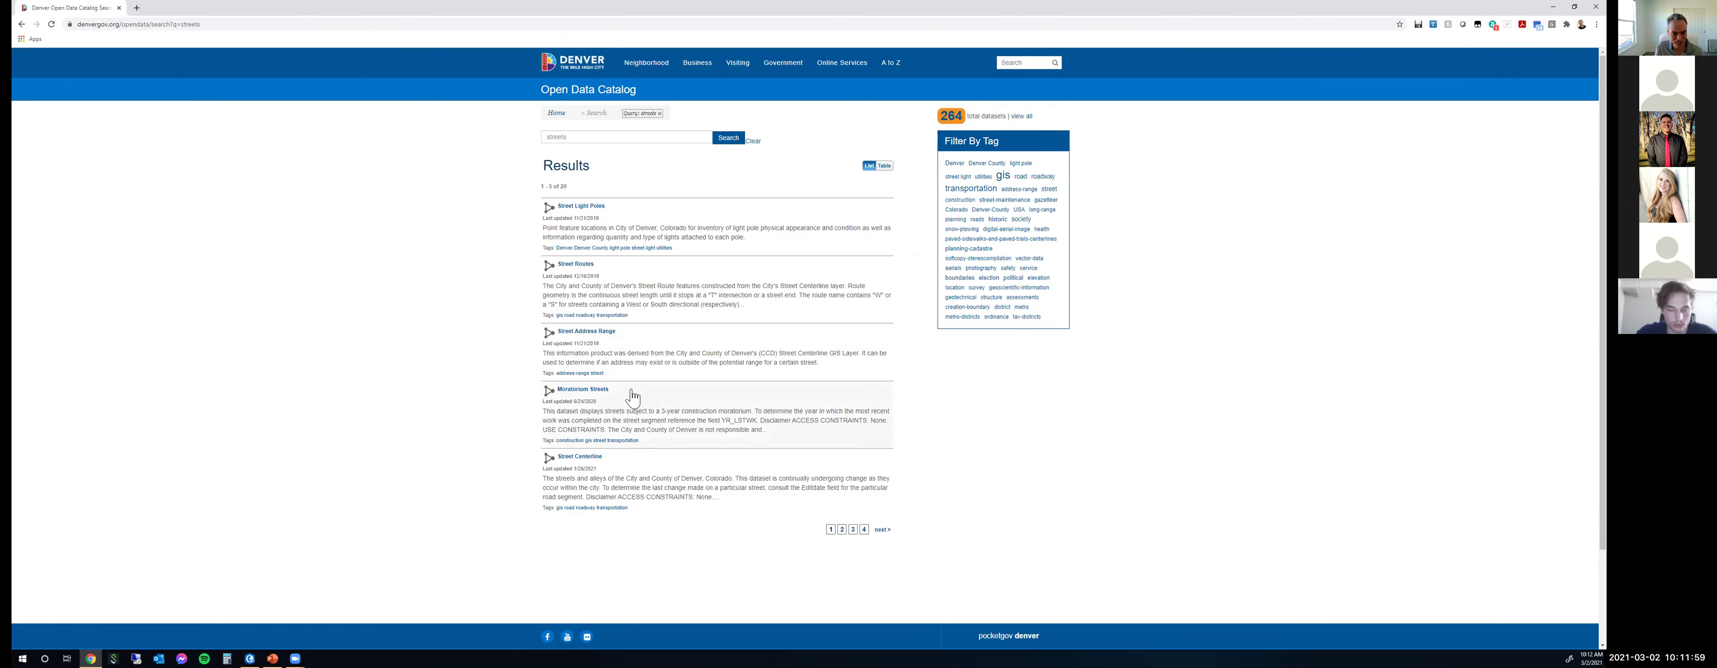
{"action": "double_click", "coordinate": [579, 139]}
{"action": "left_click", "coordinate": [752, 141]}
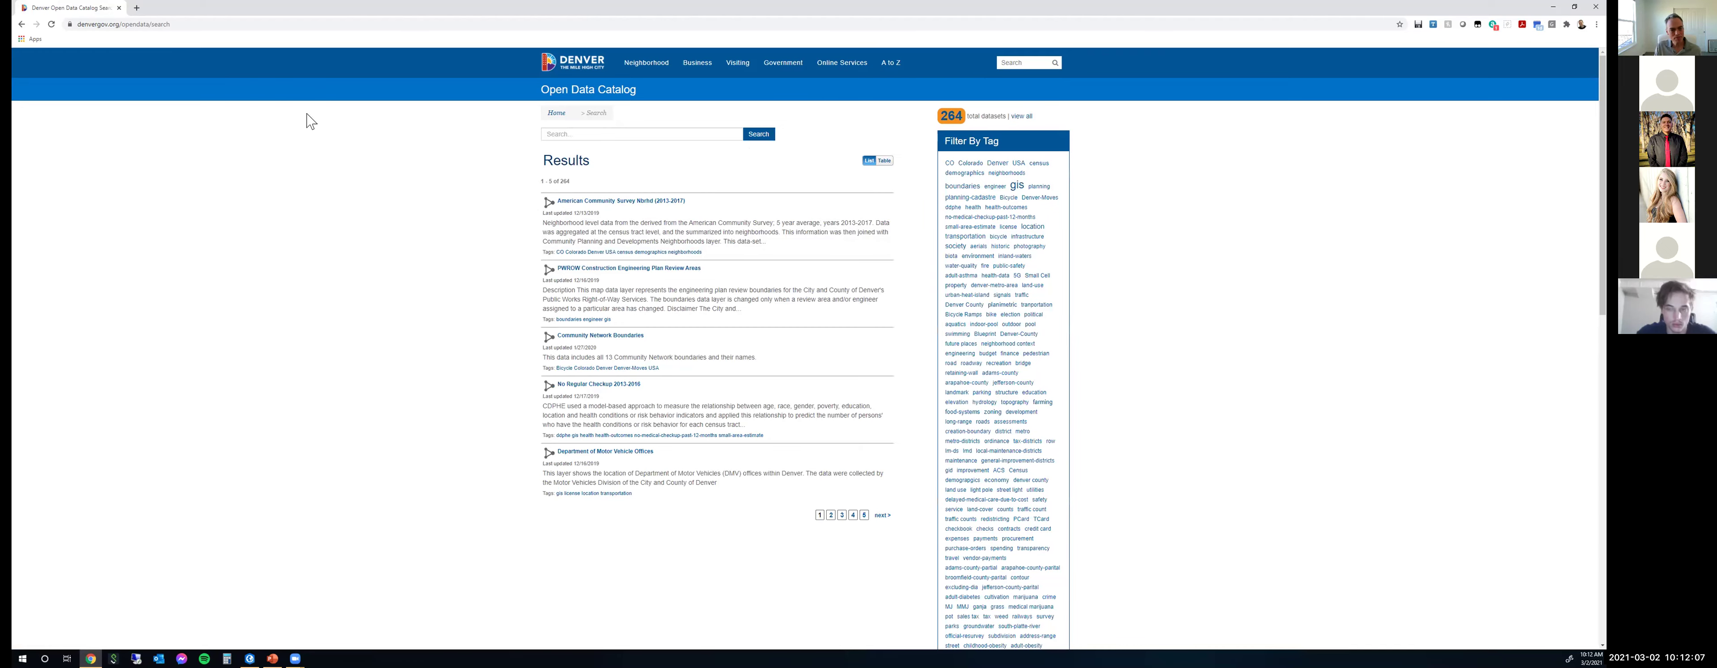
{"action": "left_click", "coordinate": [19, 27]}
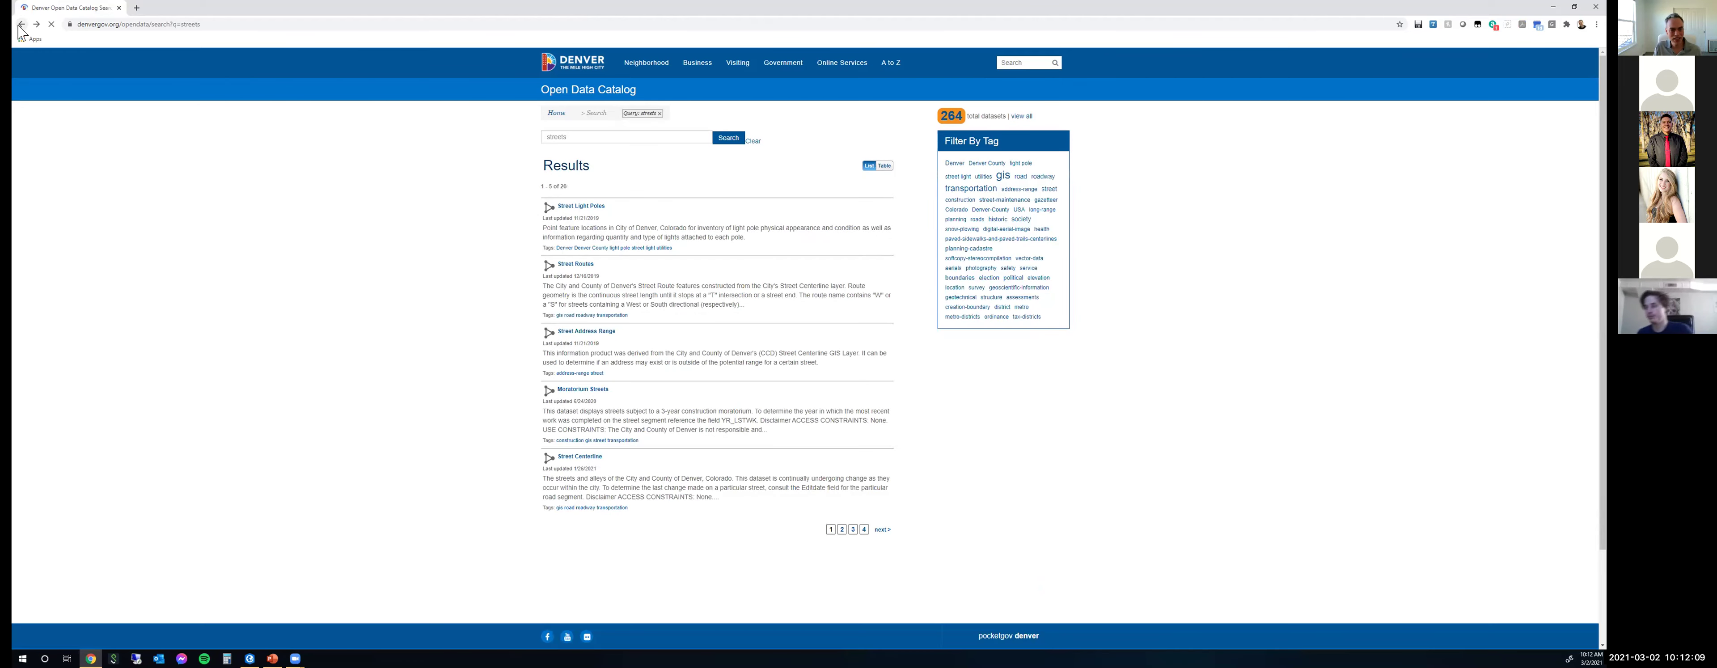
{"action": "left_click", "coordinate": [19, 27]}
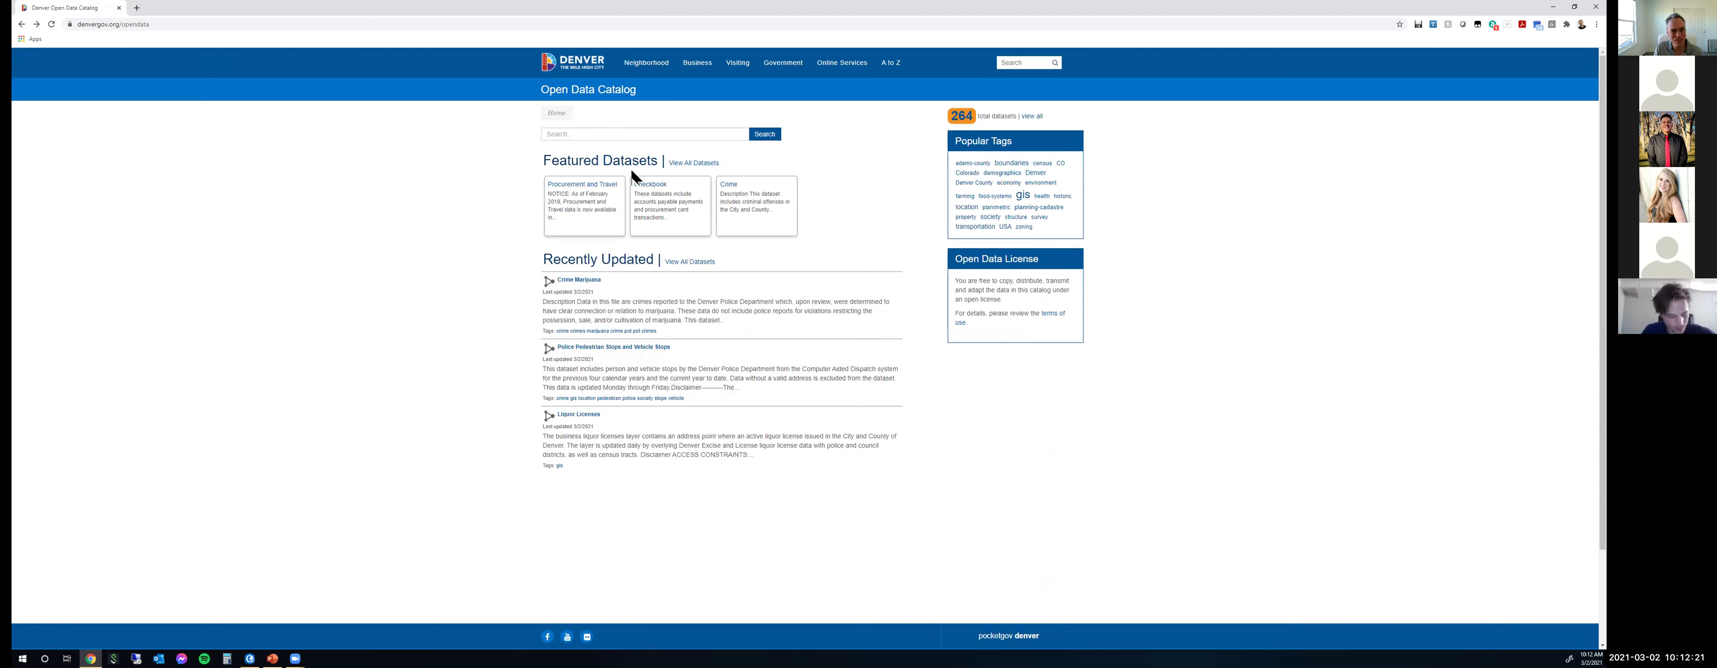
List all datasets in the catalog and browse their descriptions through the fourth page of results.
{"action": "left_click", "coordinate": [709, 165]}
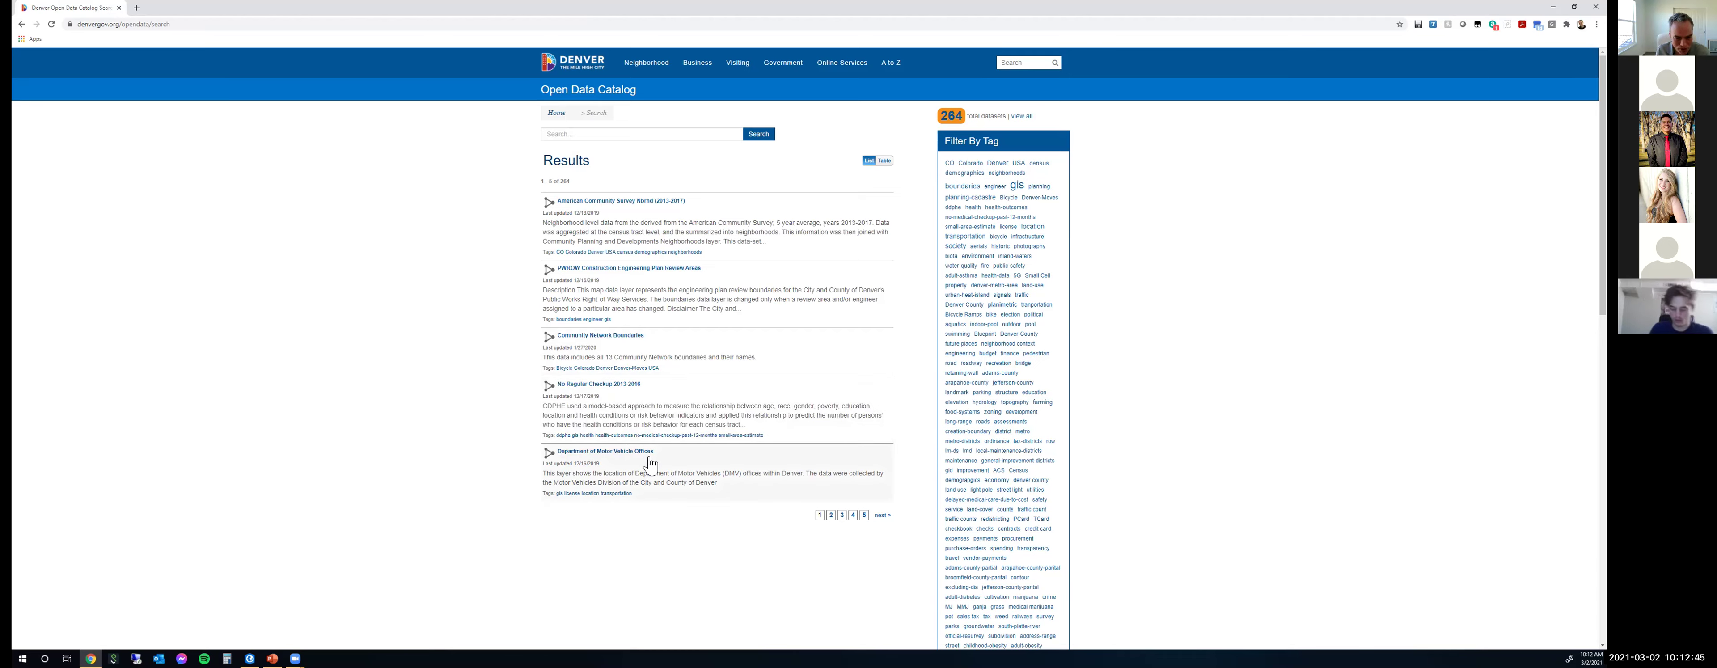
{"action": "left_click", "coordinate": [880, 517]}
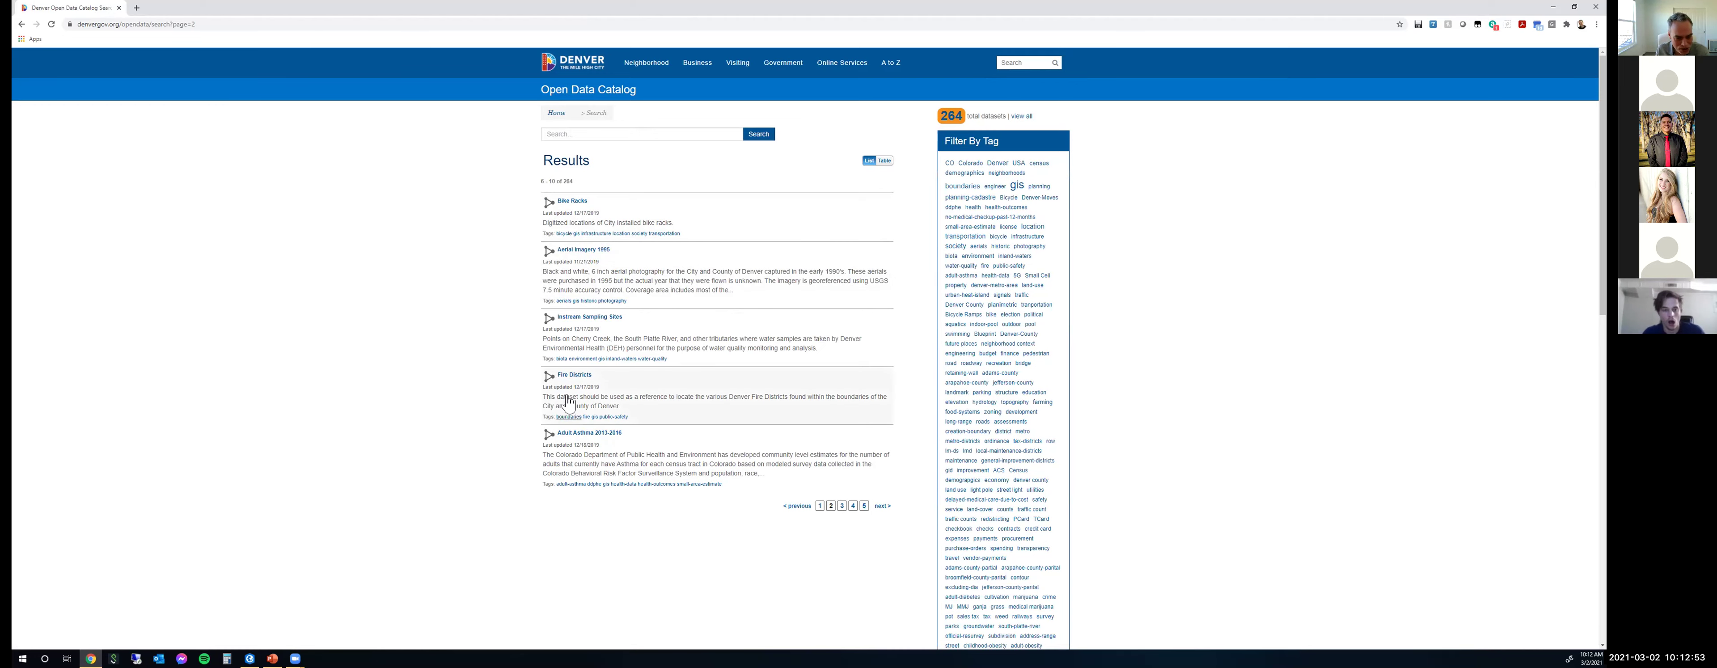
{"action": "left_click", "coordinate": [881, 507]}
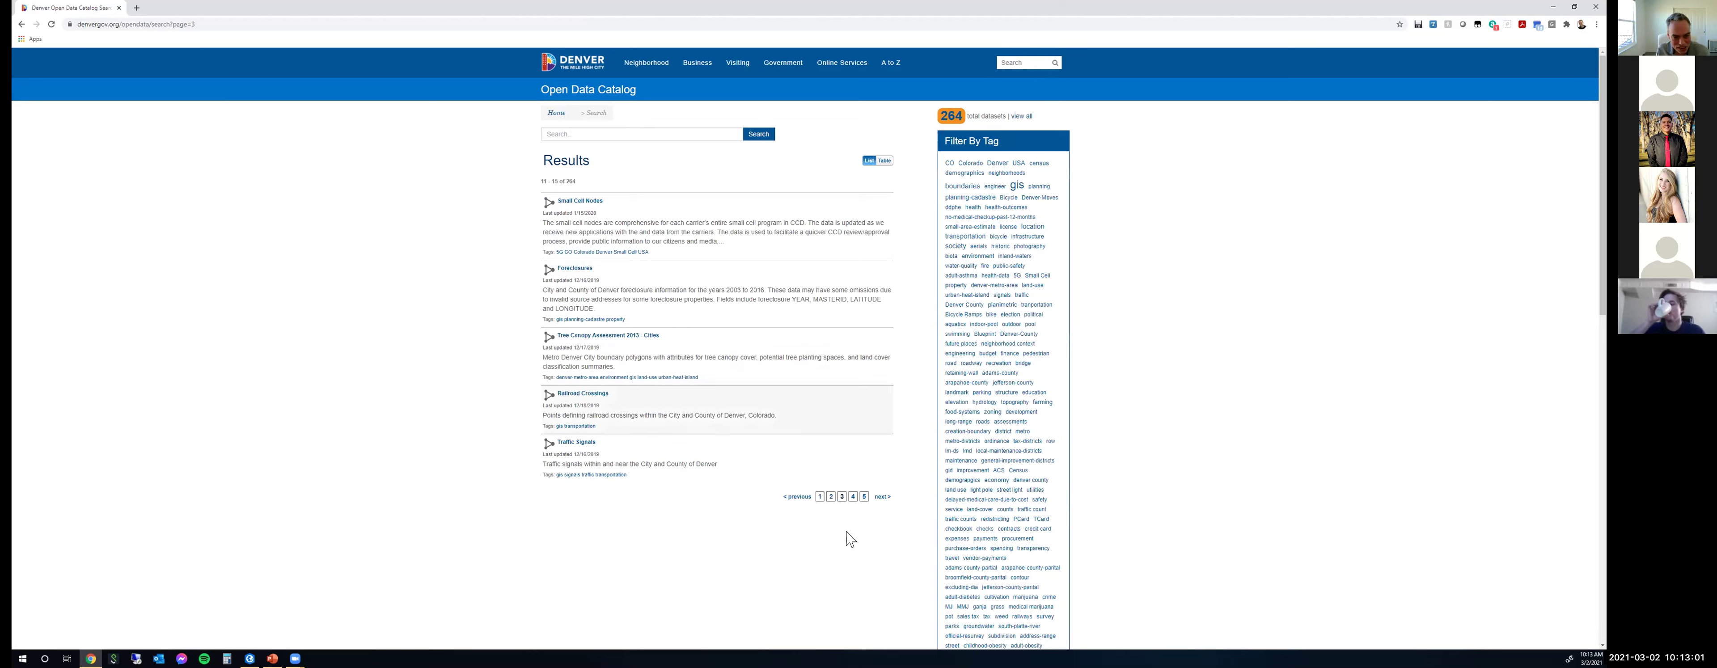
{"action": "left_click", "coordinate": [882, 496]}
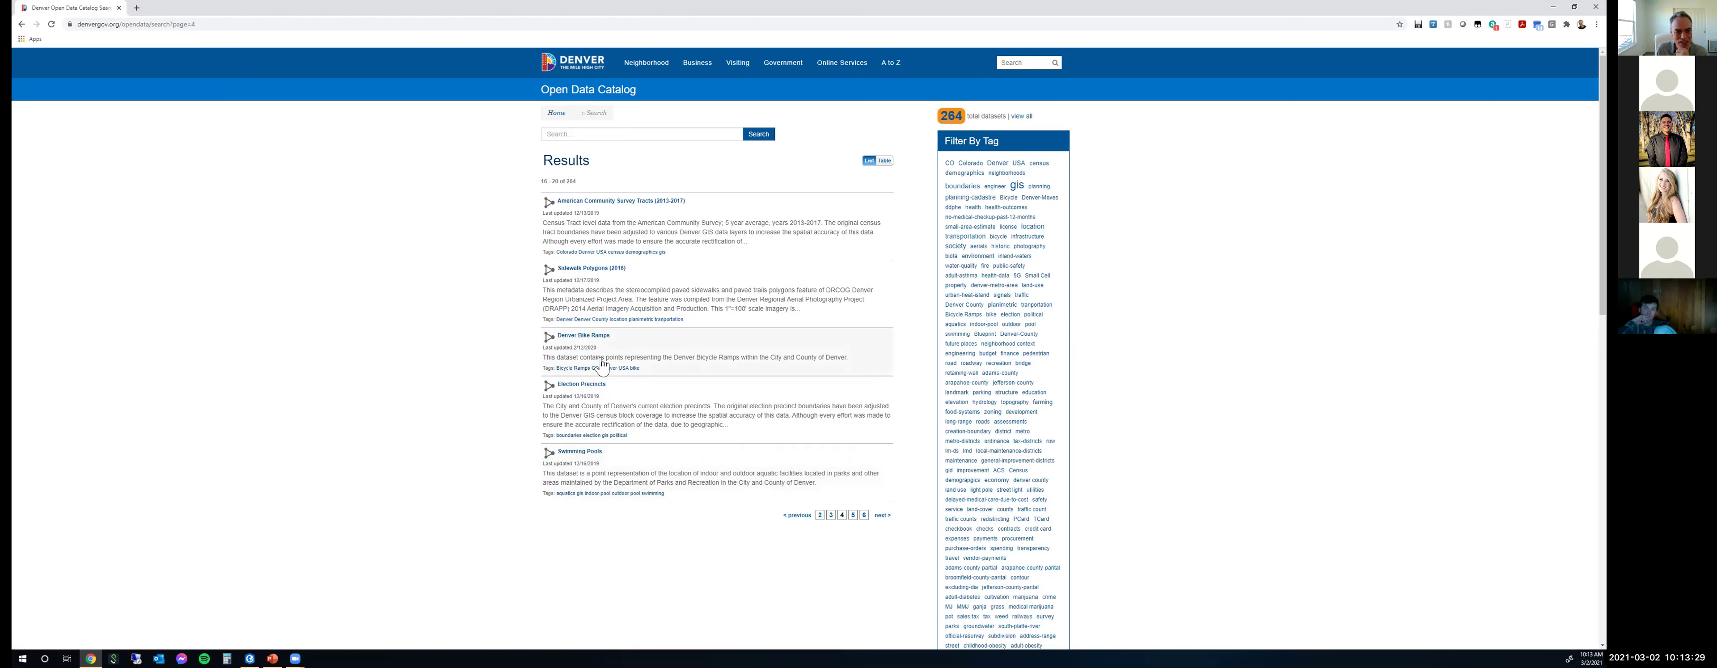
Search the catalog for "police" and look through both pages of matching datasets, returning to the first page.
{"action": "left_click", "coordinate": [612, 136]}
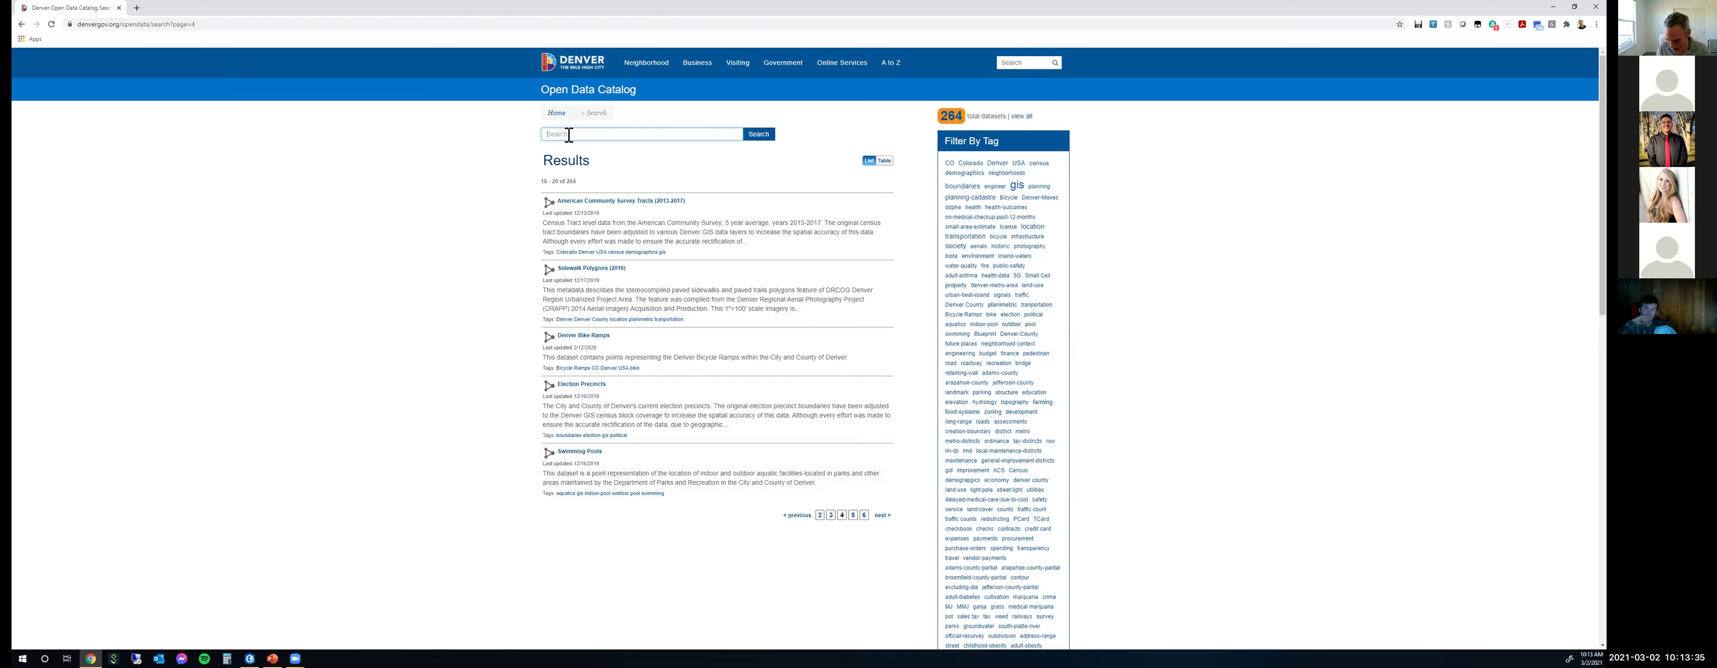
{"action": "type", "text": "police"}
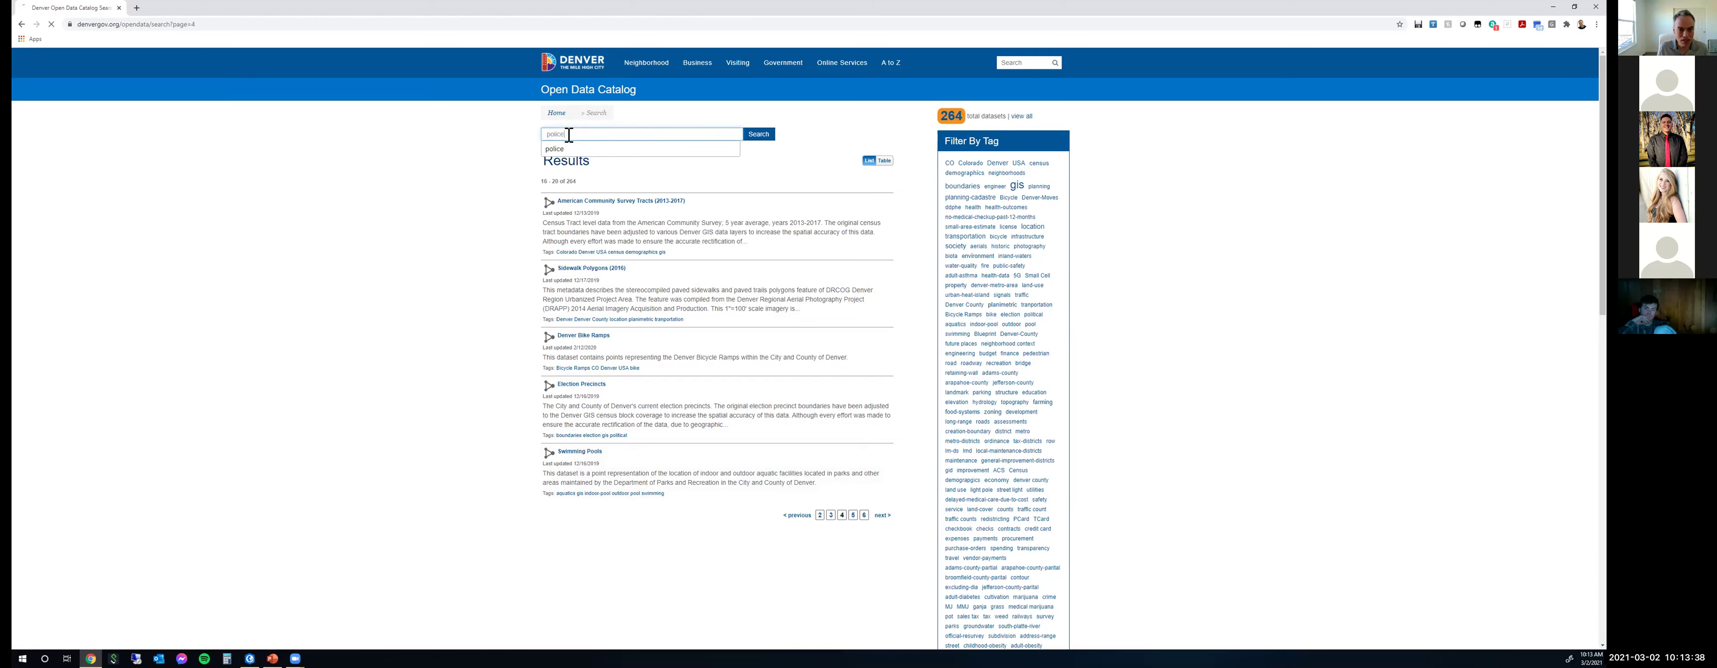
{"action": "key", "text": "Return"}
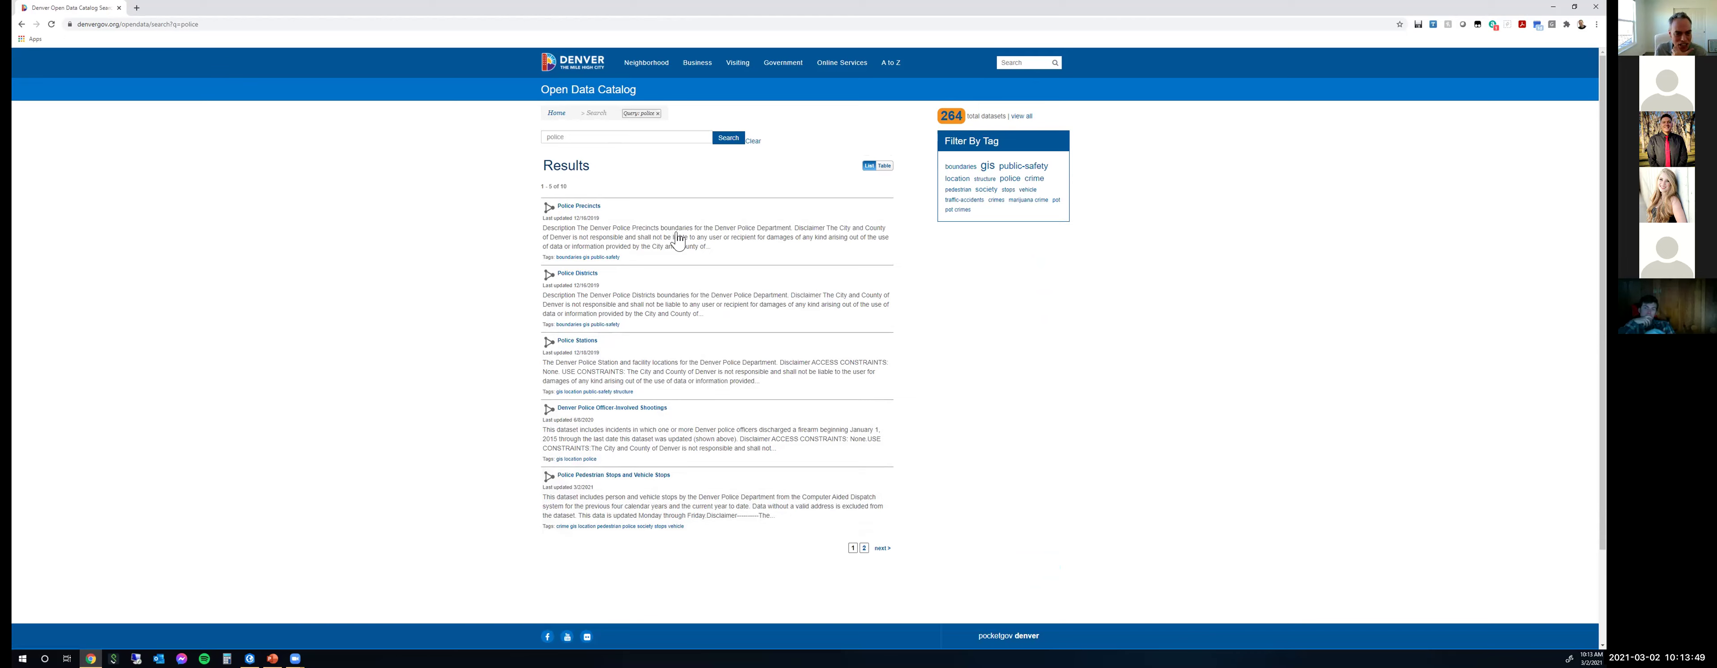
{"action": "left_click", "coordinate": [881, 549]}
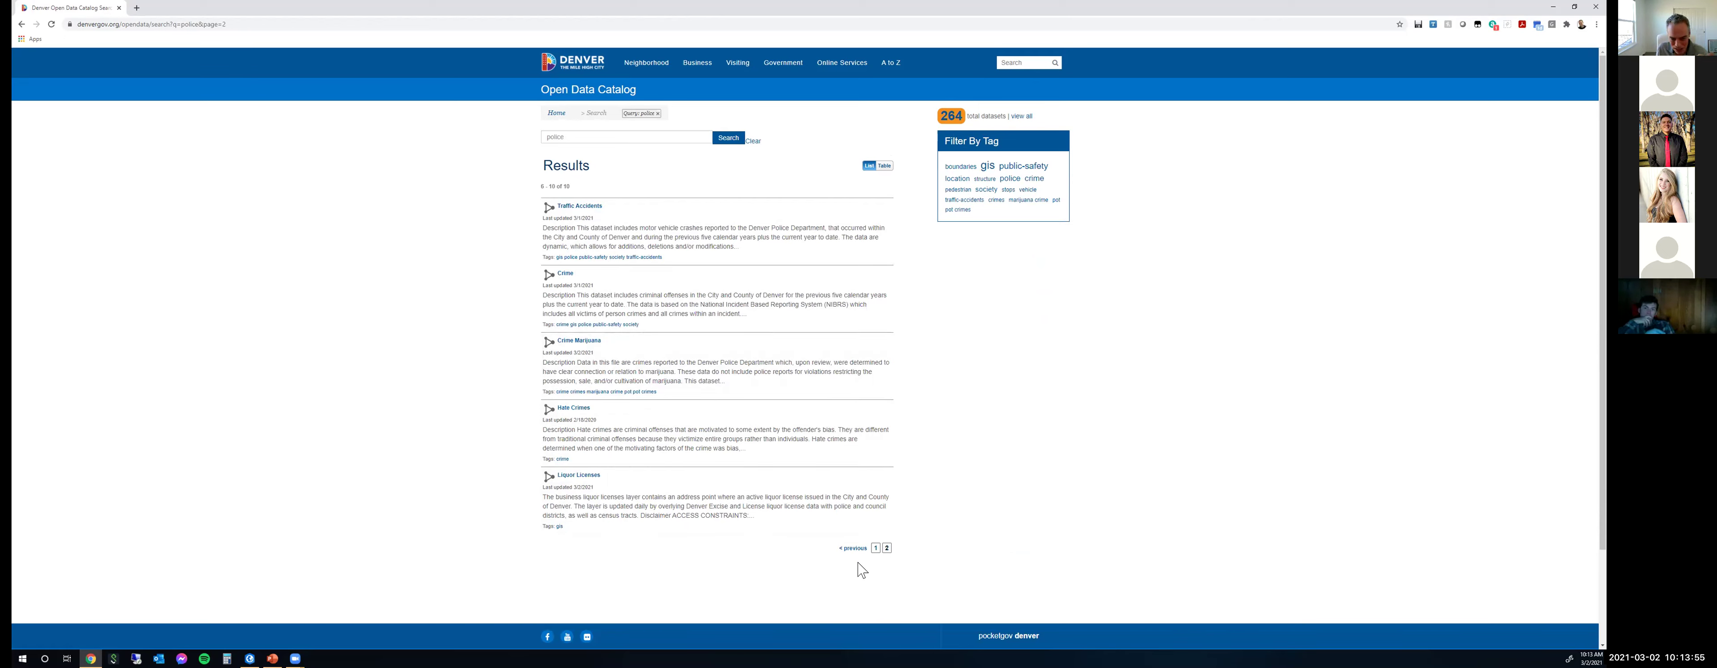
{"action": "left_click", "coordinate": [875, 548]}
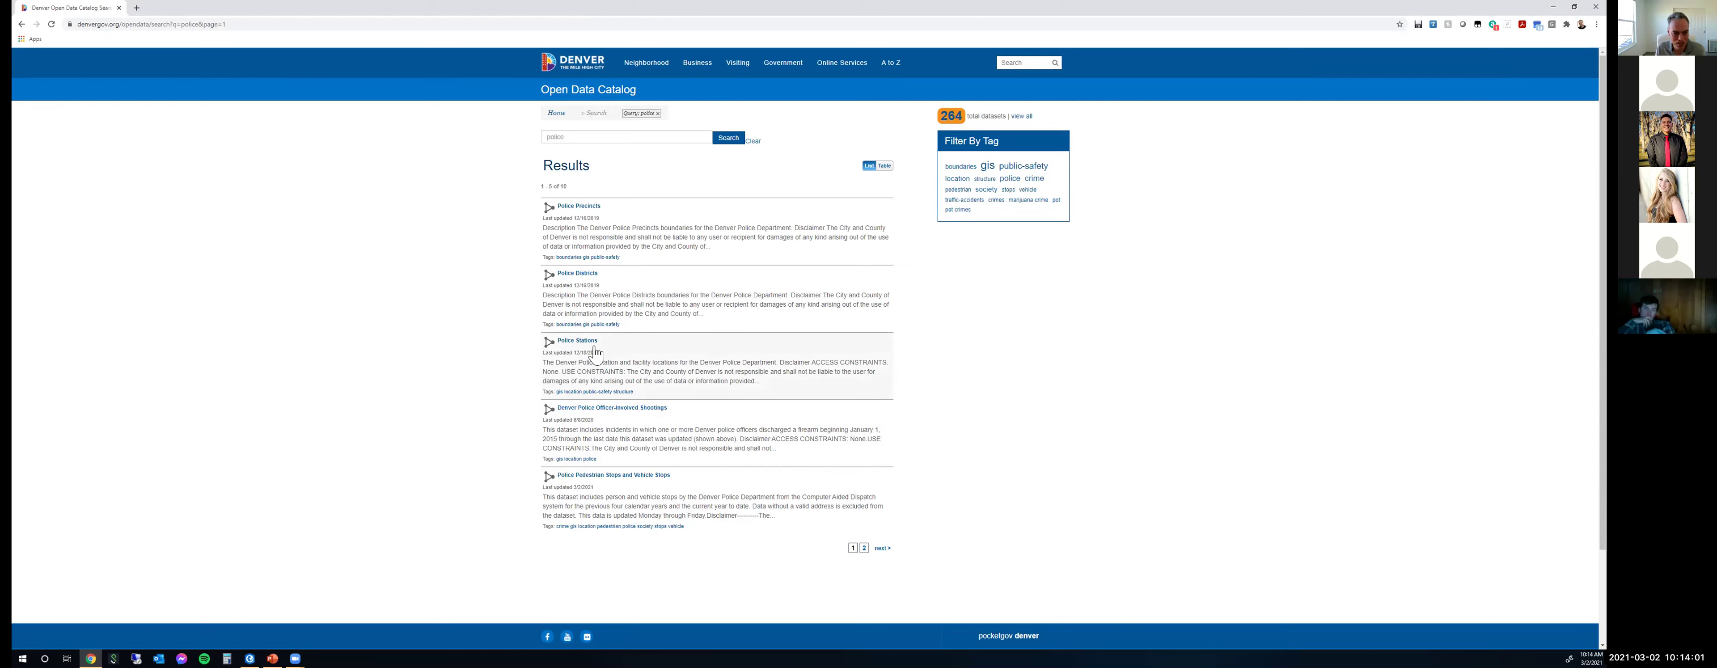
Open the Police Stations dataset page and look over its disclaimer, available download formats and details.
{"action": "left_click", "coordinate": [580, 342]}
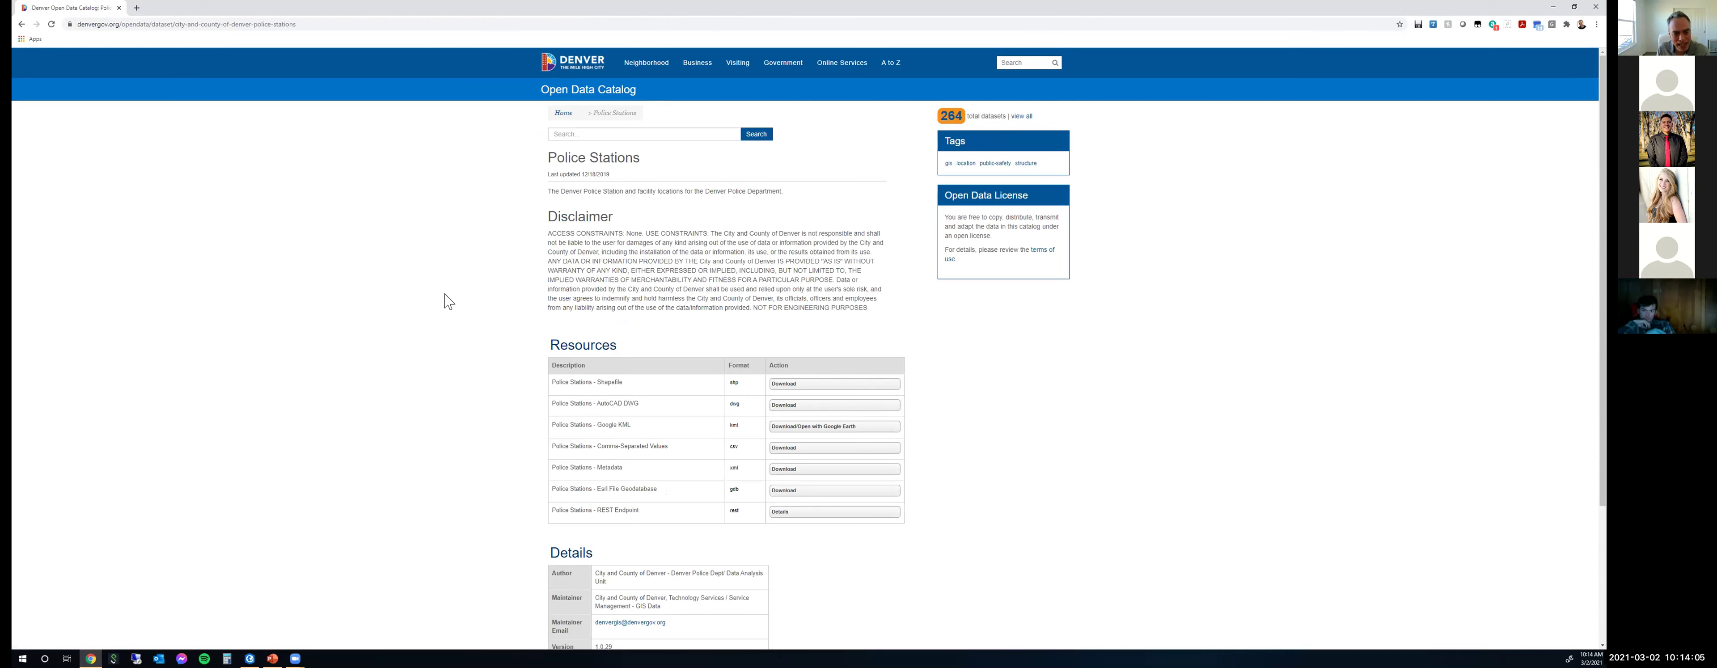
{"action": "scroll", "coordinate": [823, 327], "scroll_direction": "down", "scroll_amount": 1}
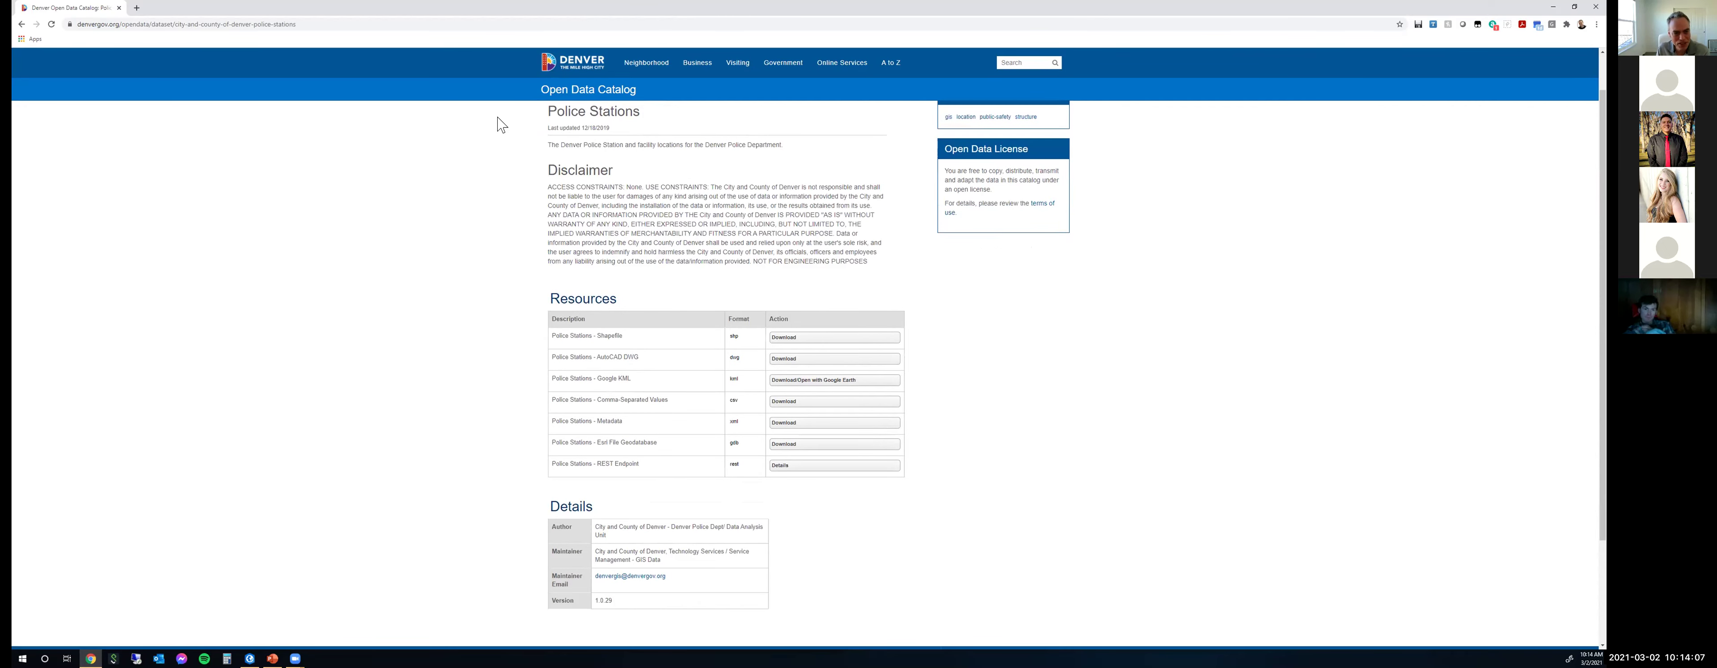
{"action": "scroll", "coordinate": [713, 501], "scroll_direction": "down", "scroll_amount": 2}
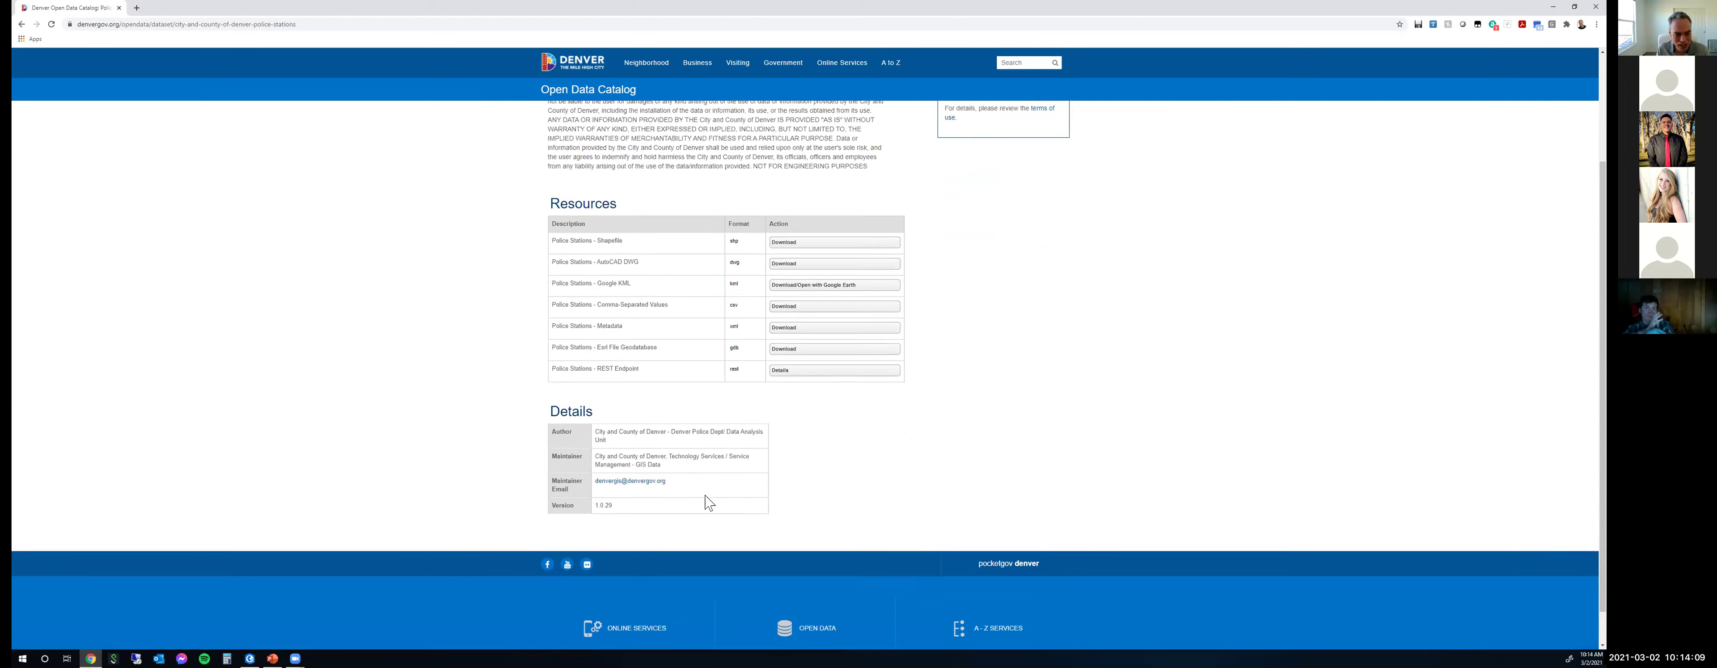
{"action": "scroll", "coordinate": [706, 493], "scroll_direction": "up", "scroll_amount": 3}
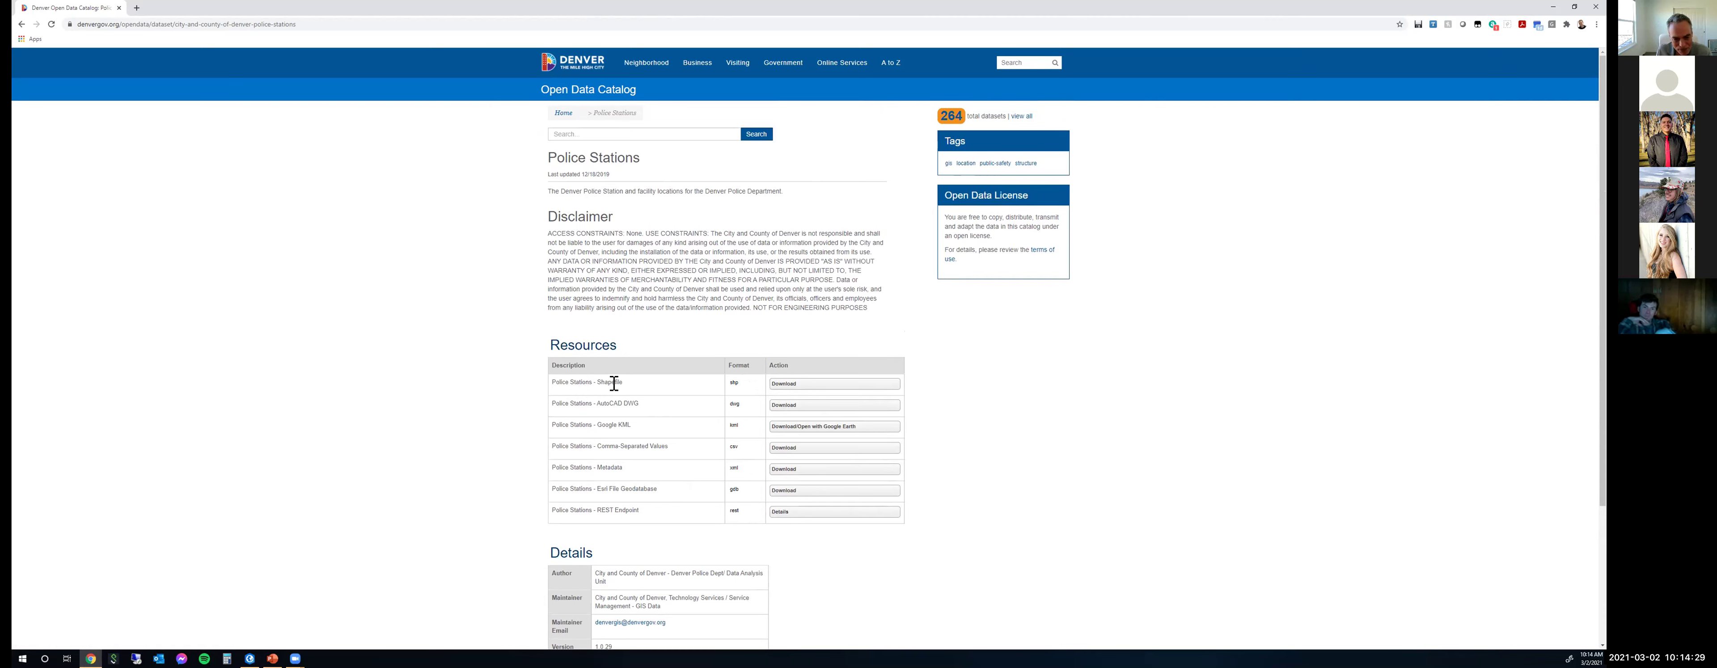
Download the Police Stations shapefile and save police_stations.zip in the C:\_GIS_Data_\Denver folder.
{"action": "left_click", "coordinate": [798, 386]}
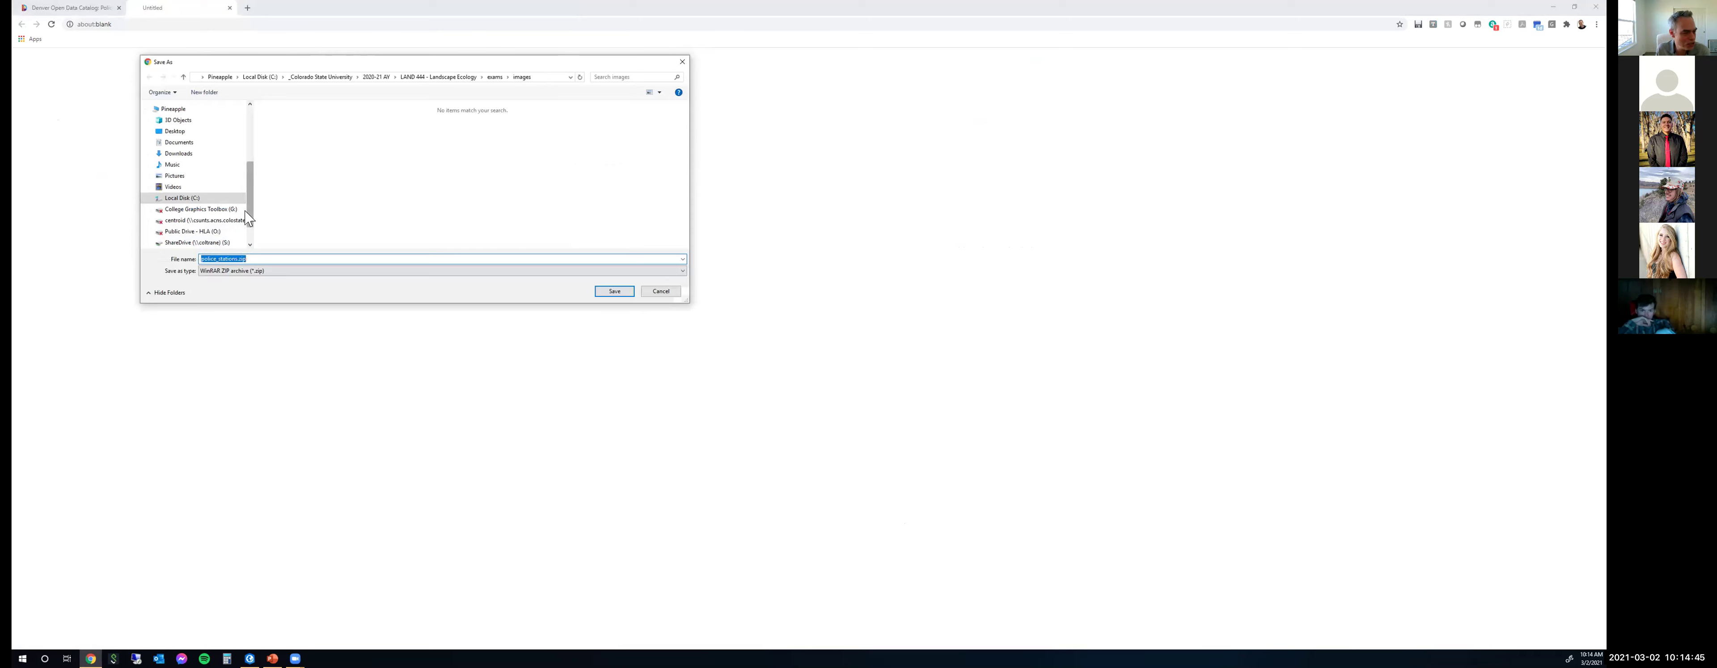
{"action": "left_click", "coordinate": [189, 199]}
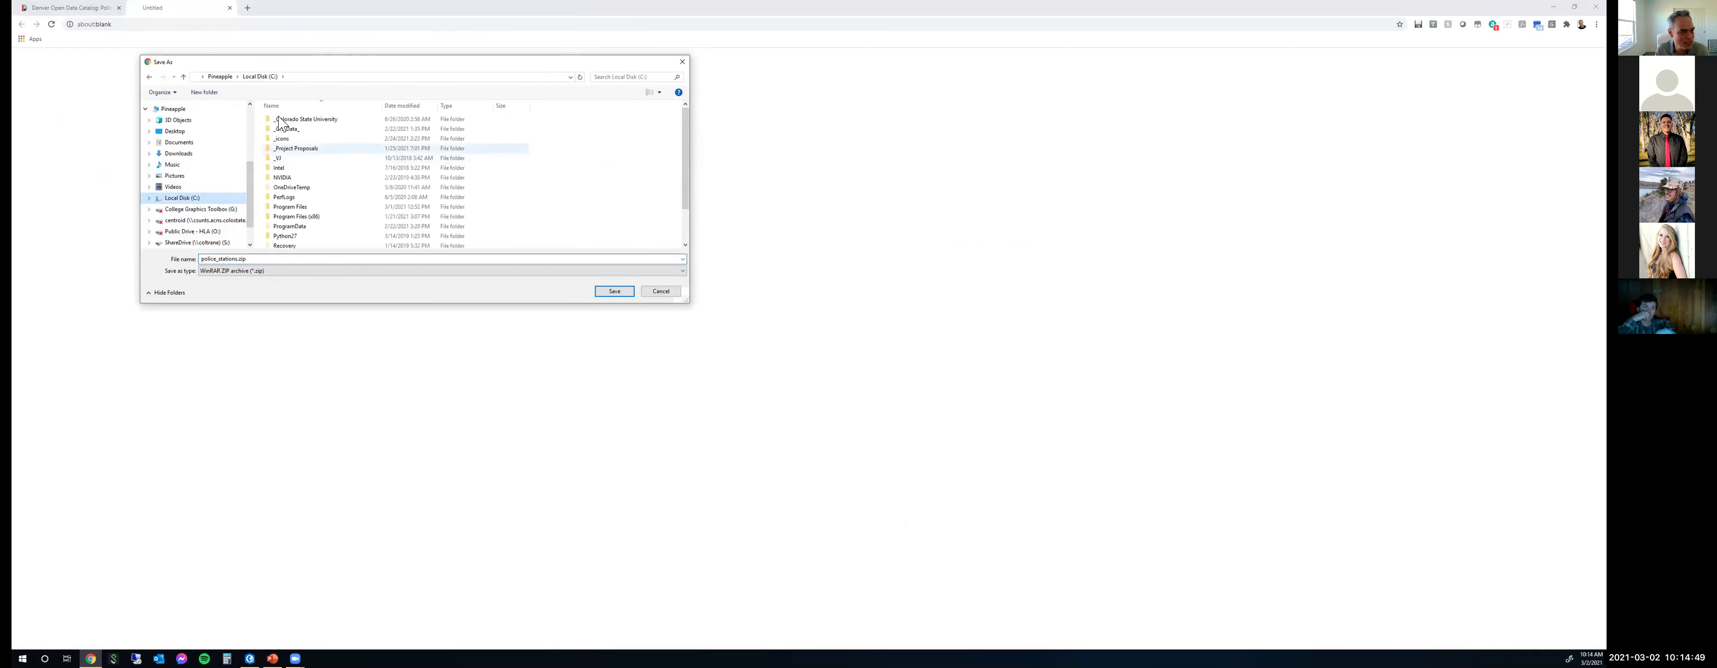
{"action": "double_click", "coordinate": [290, 129]}
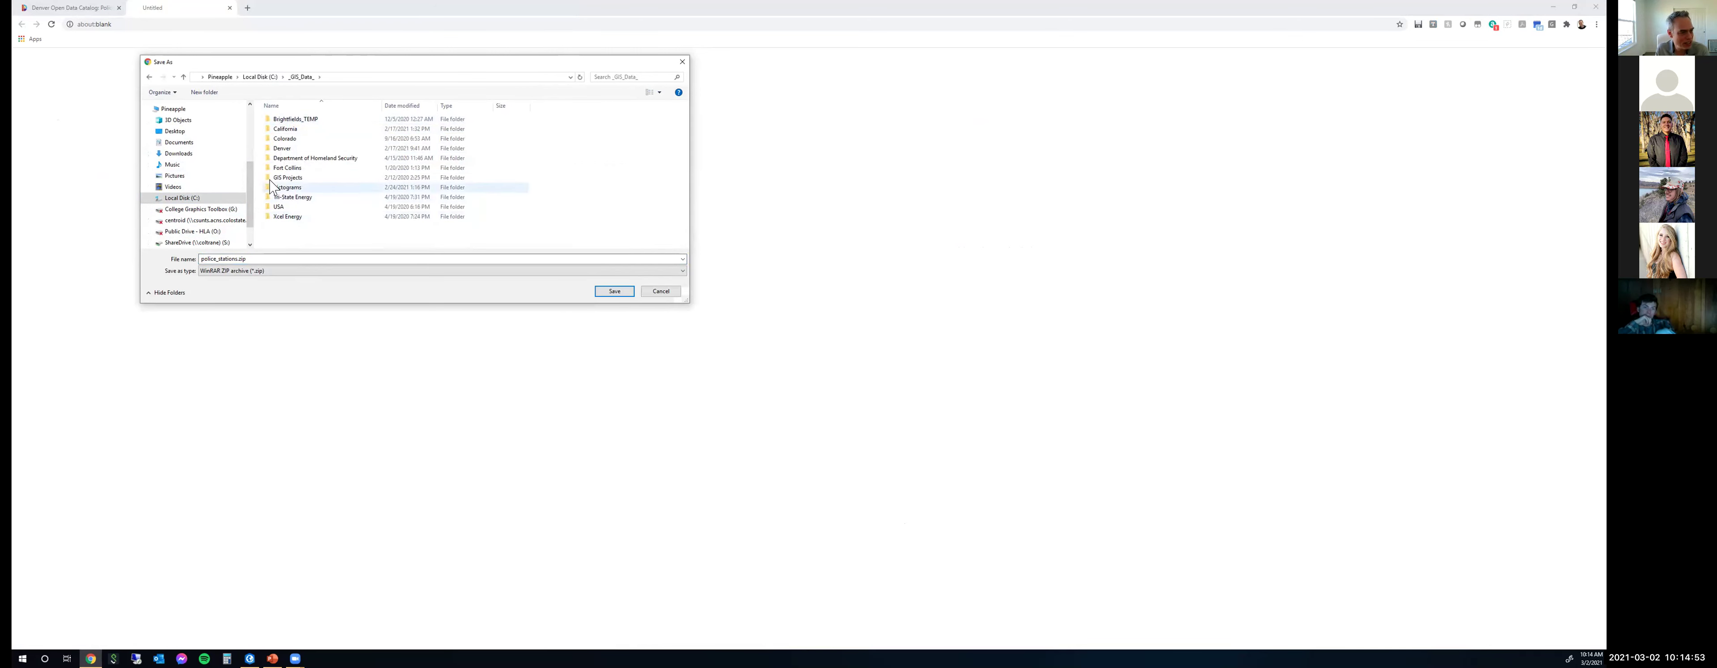
{"action": "left_click", "coordinate": [282, 152]}
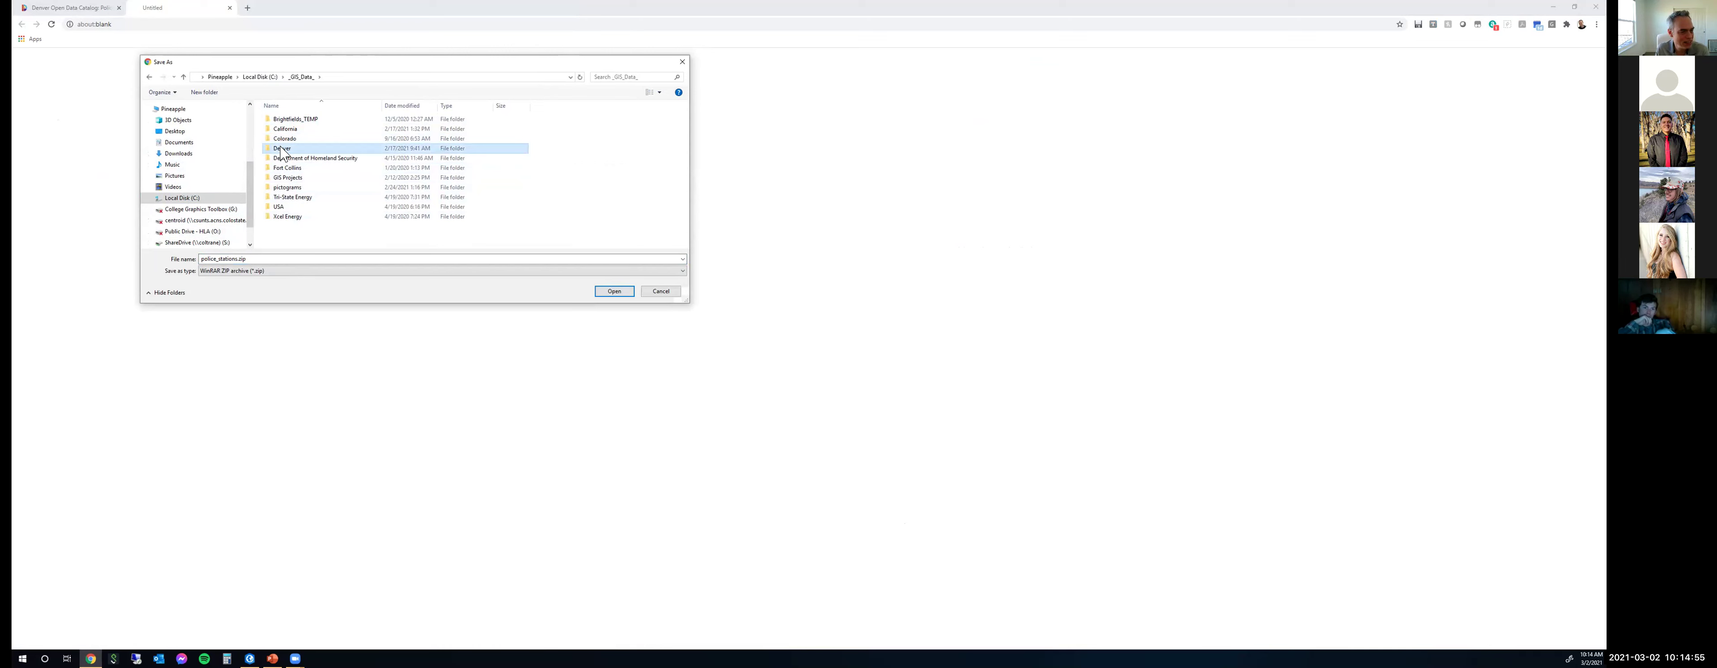
{"action": "double_click", "coordinate": [284, 153]}
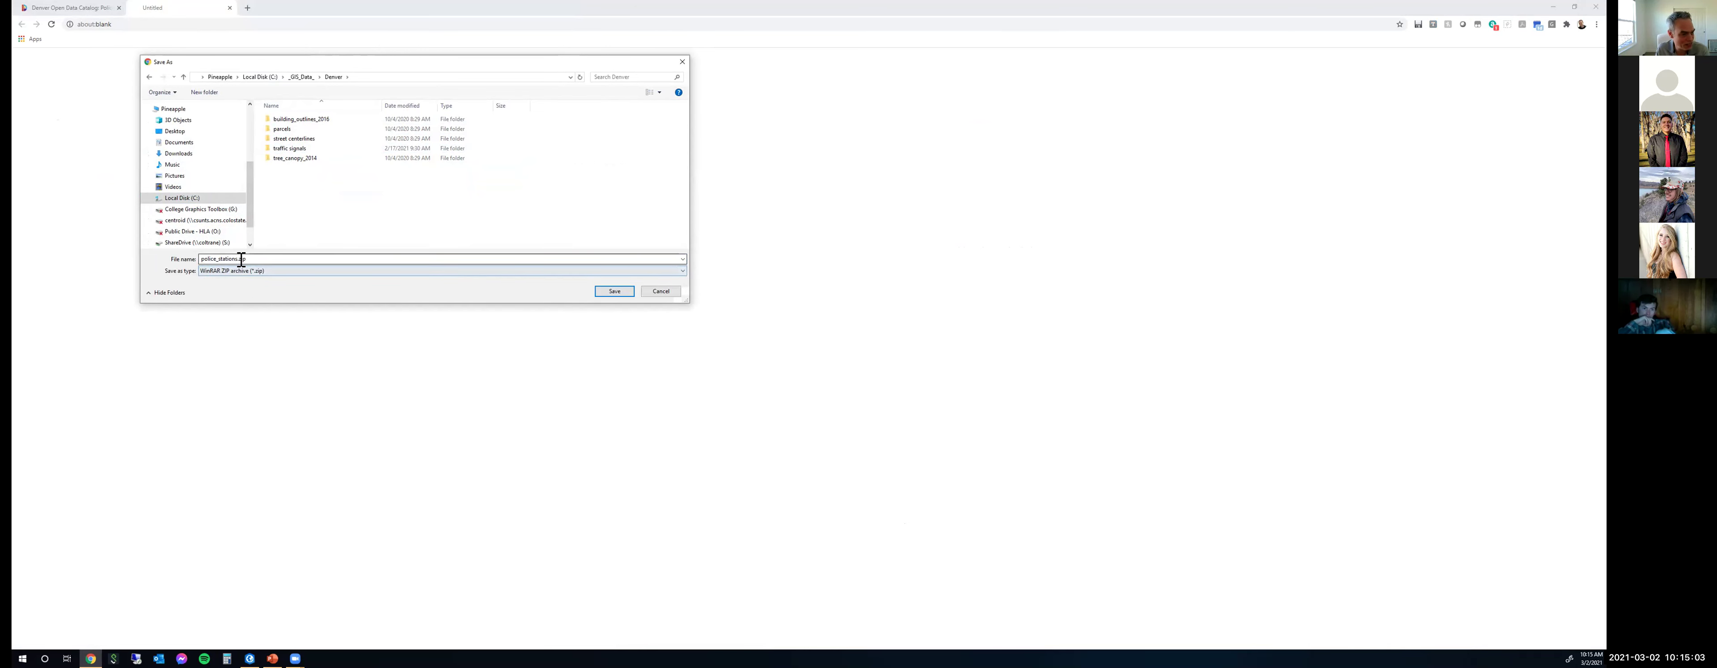
{"action": "left_click", "coordinate": [614, 294]}
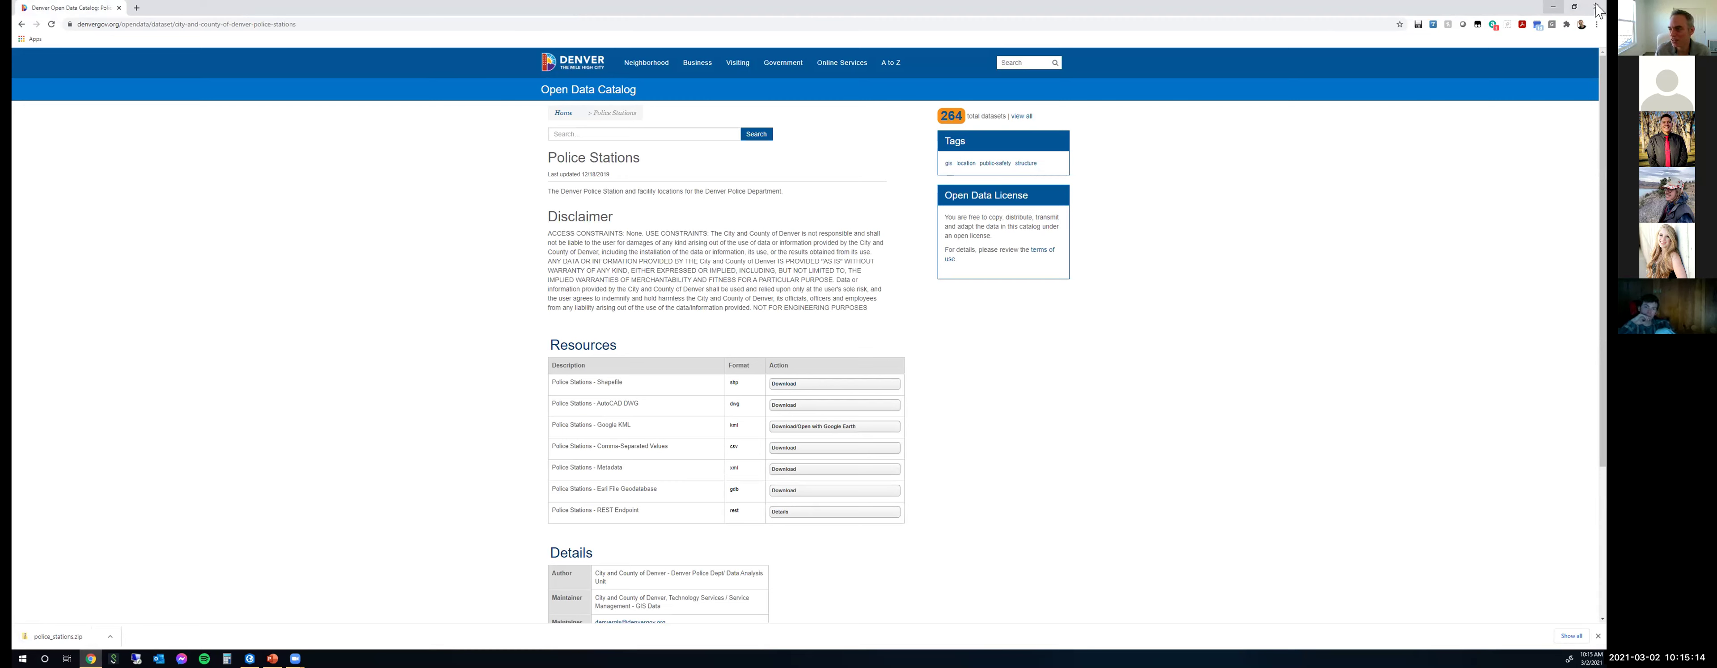
Minimize the open windows and switch to File Explorer, browsing to the C:\_GIS_Data_\Denver folder.
{"action": "left_click", "coordinate": [1553, 6]}
{"action": "left_click", "coordinate": [1554, 11]}
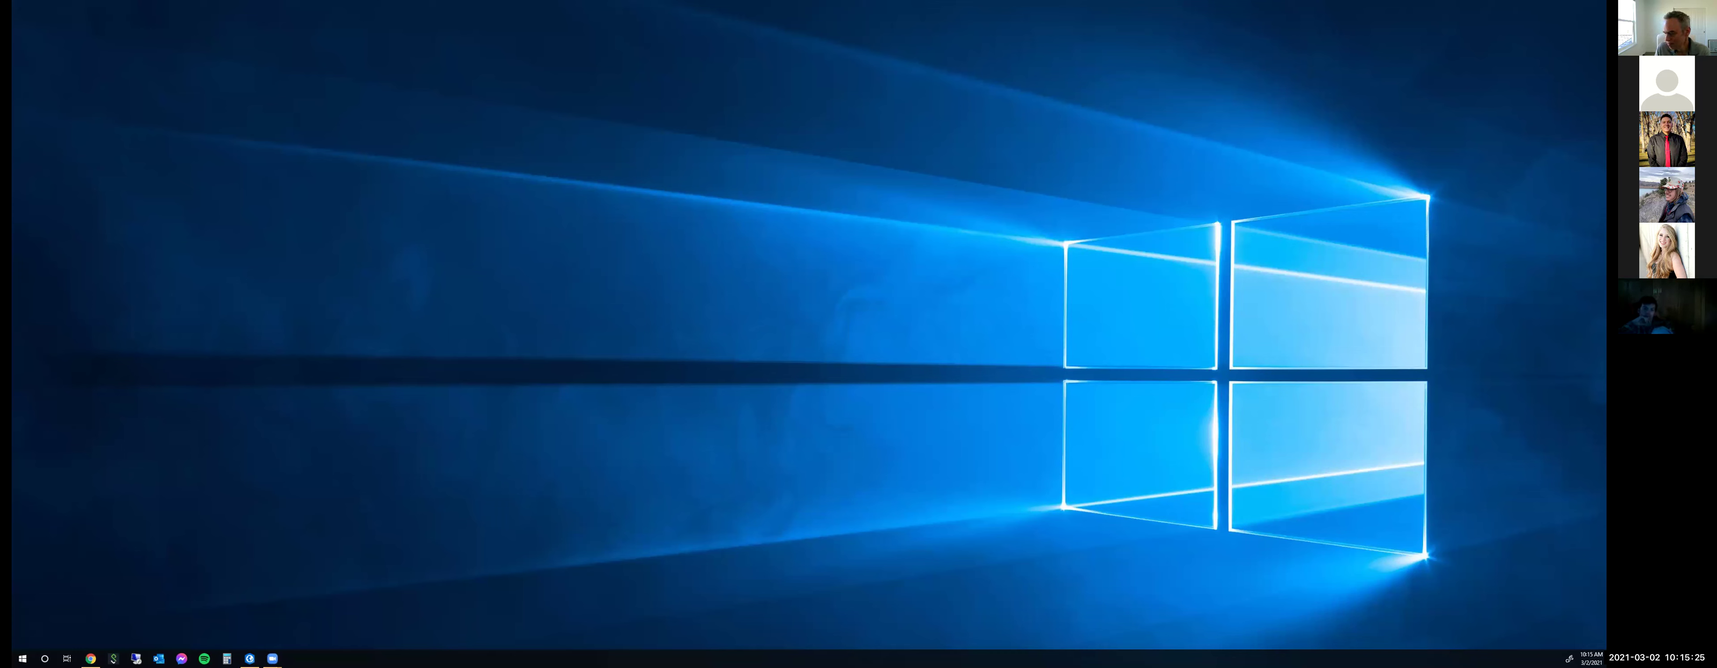
{"action": "key", "text": "super+e"}
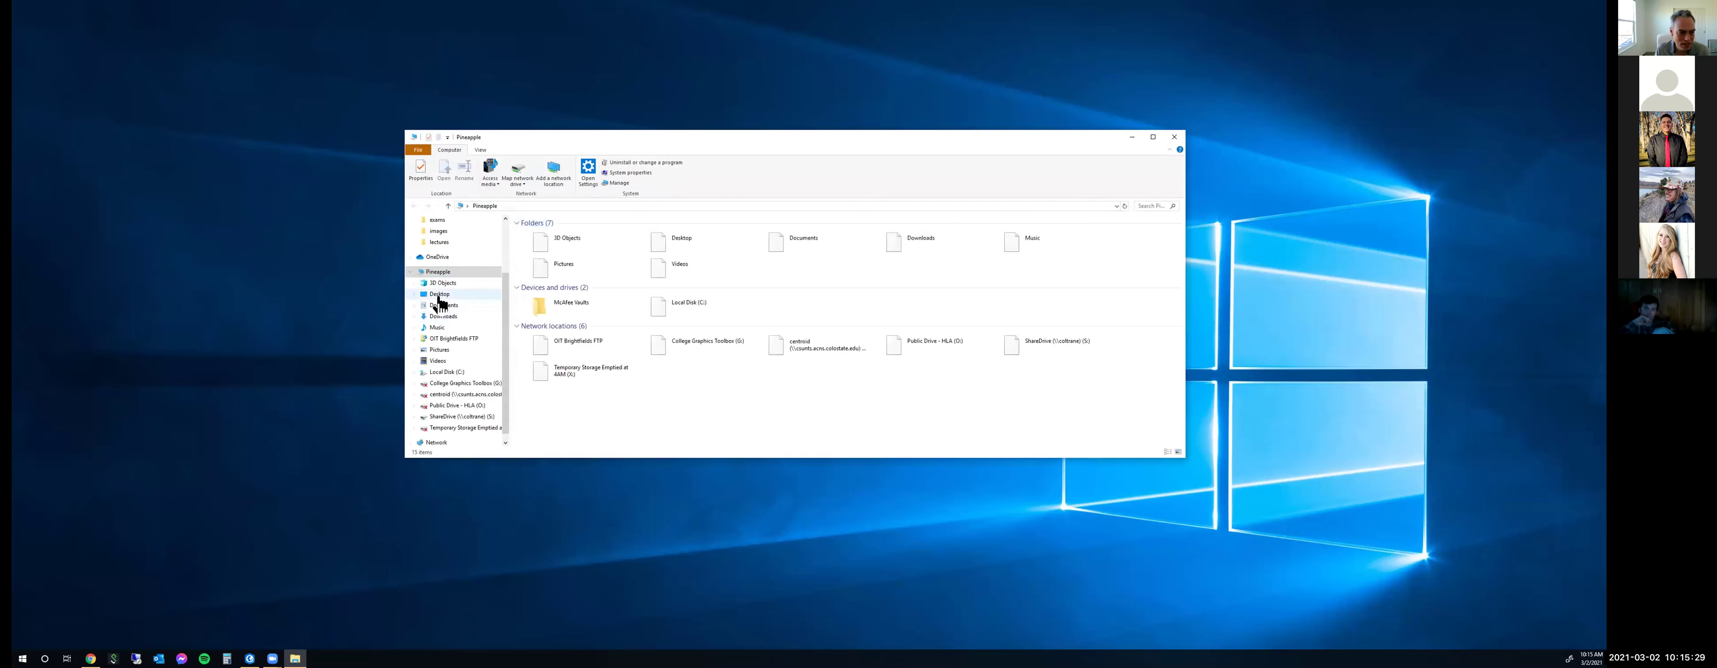
{"action": "left_click", "coordinate": [445, 371]}
{"action": "double_click", "coordinate": [552, 243]}
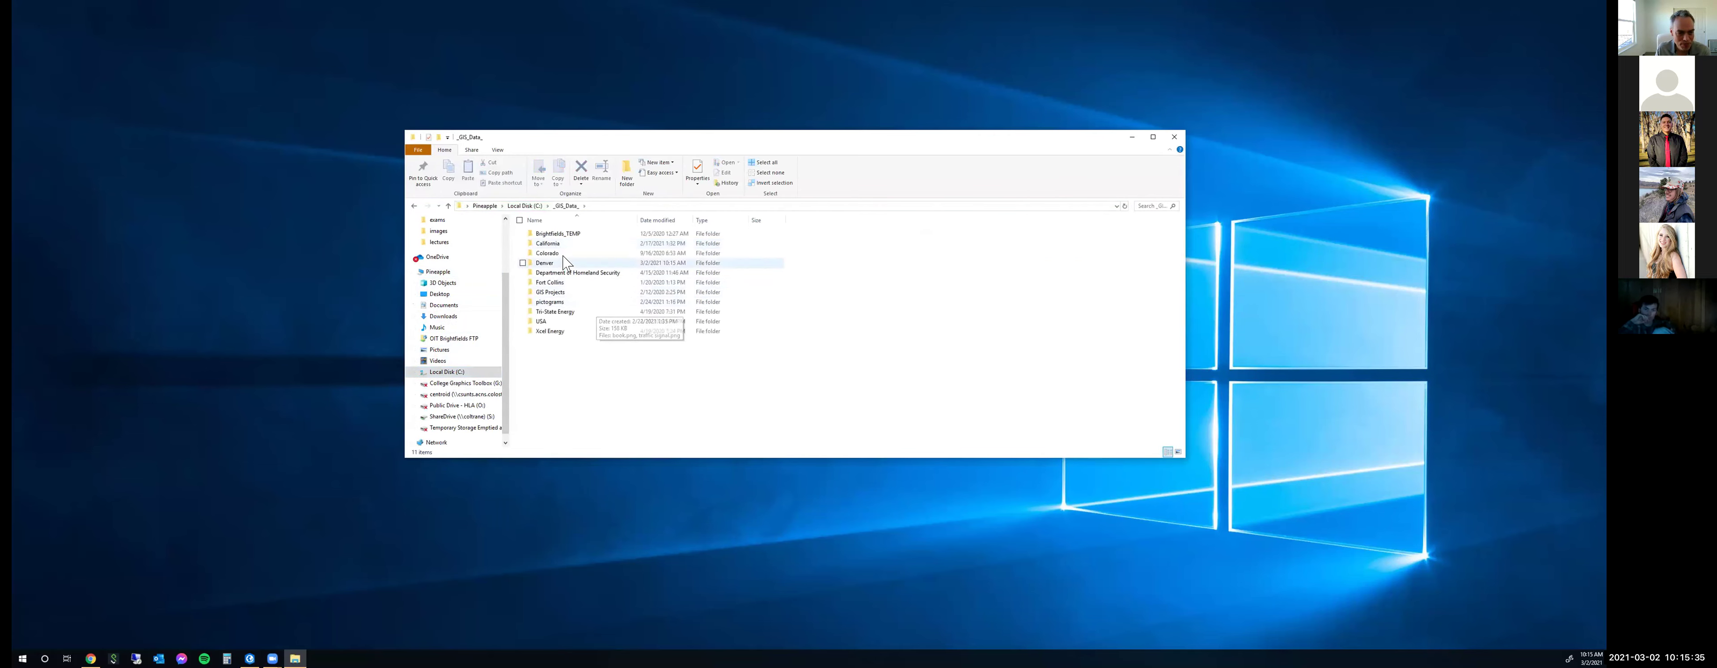
{"action": "double_click", "coordinate": [550, 264]}
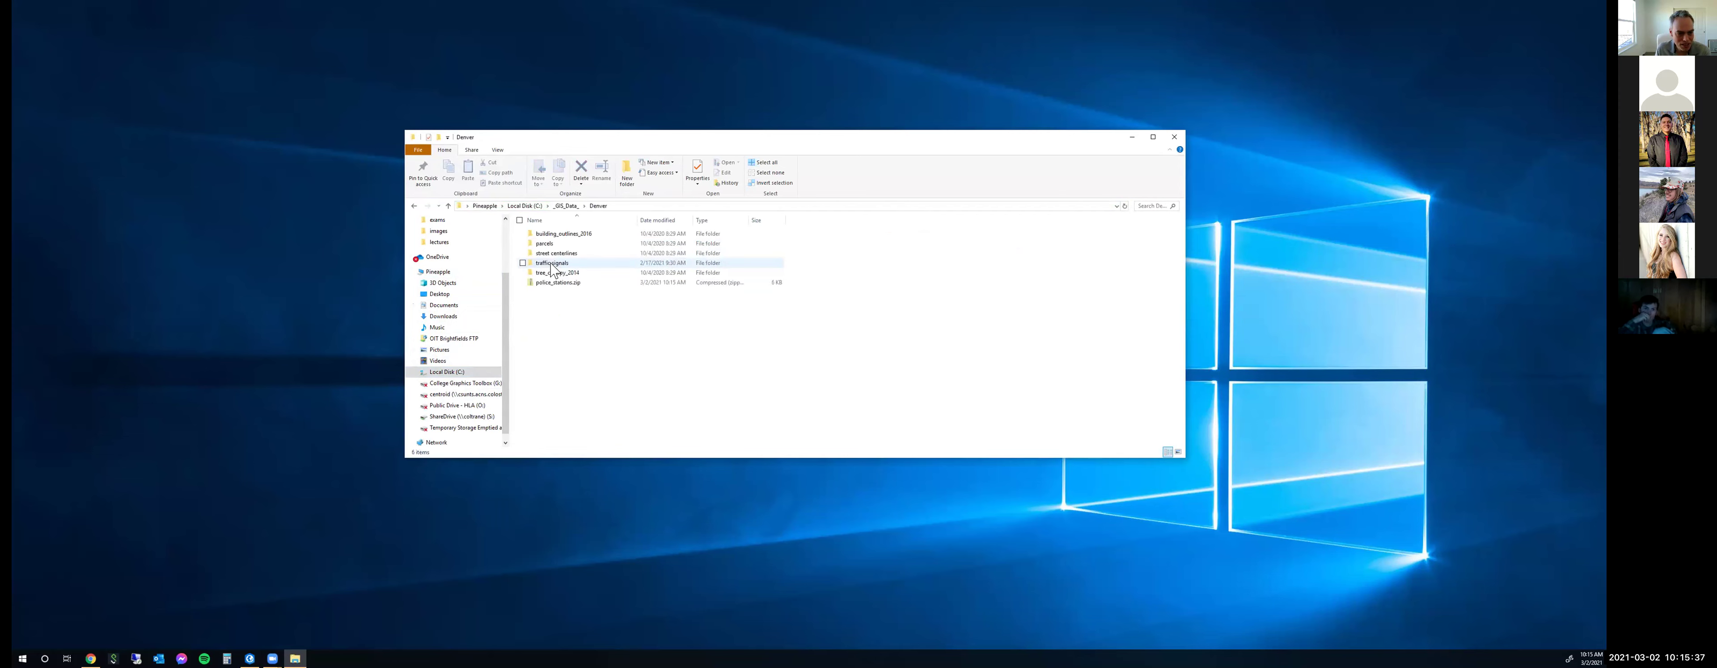
Extract all files from police_stations.zip into a police_stations folder inside the Denver folder.
{"action": "left_click", "coordinate": [575, 283]}
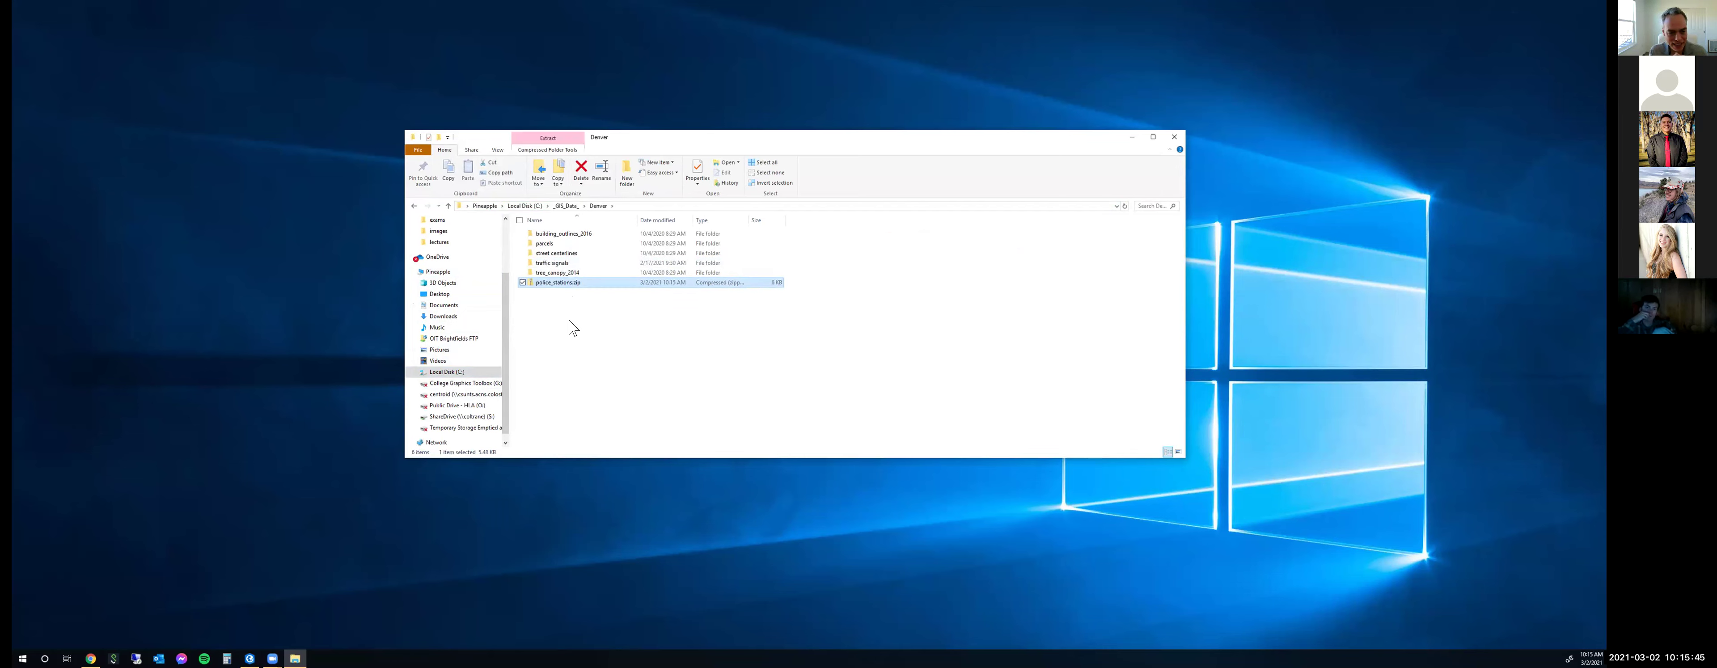
{"action": "right_click", "coordinate": [568, 285]}
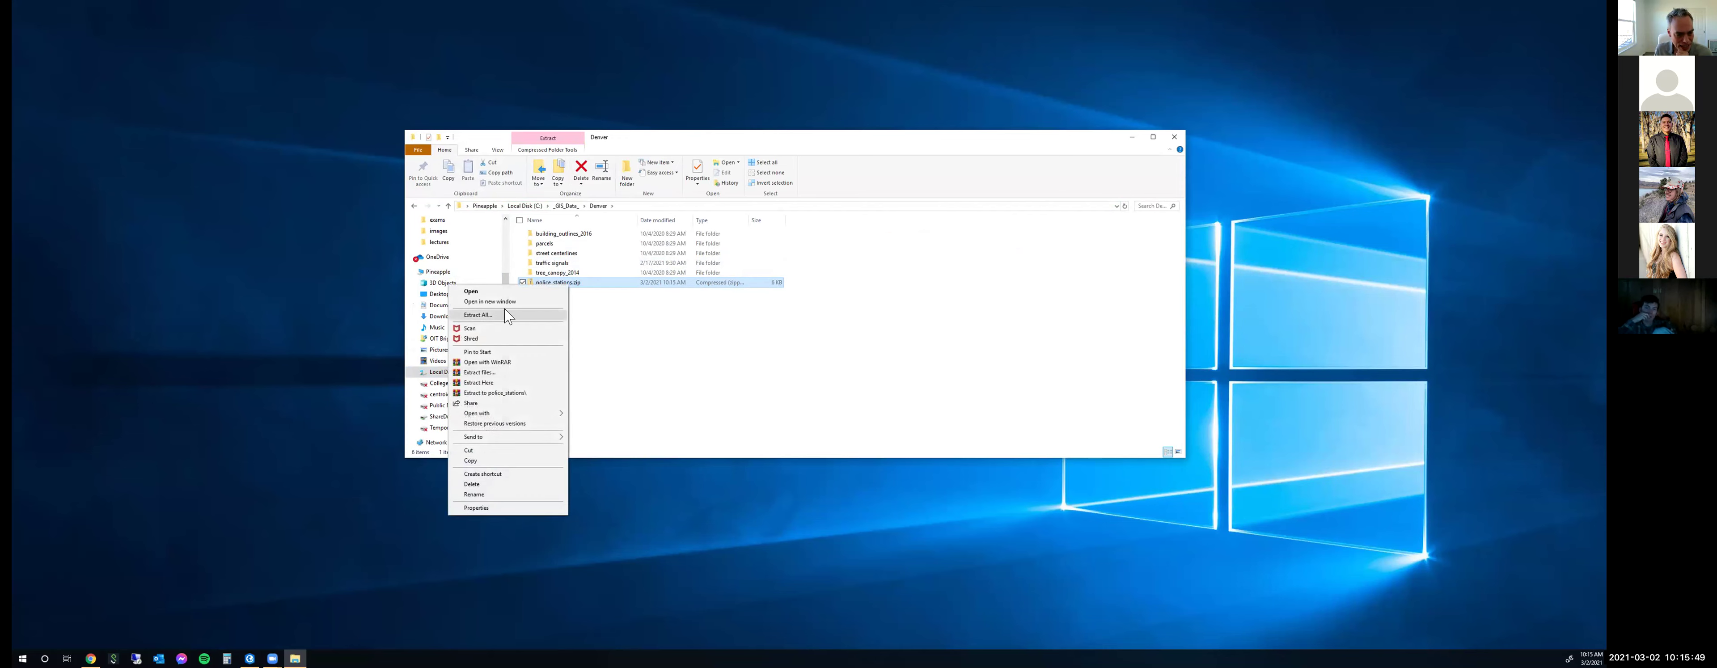
{"action": "left_click", "coordinate": [489, 316]}
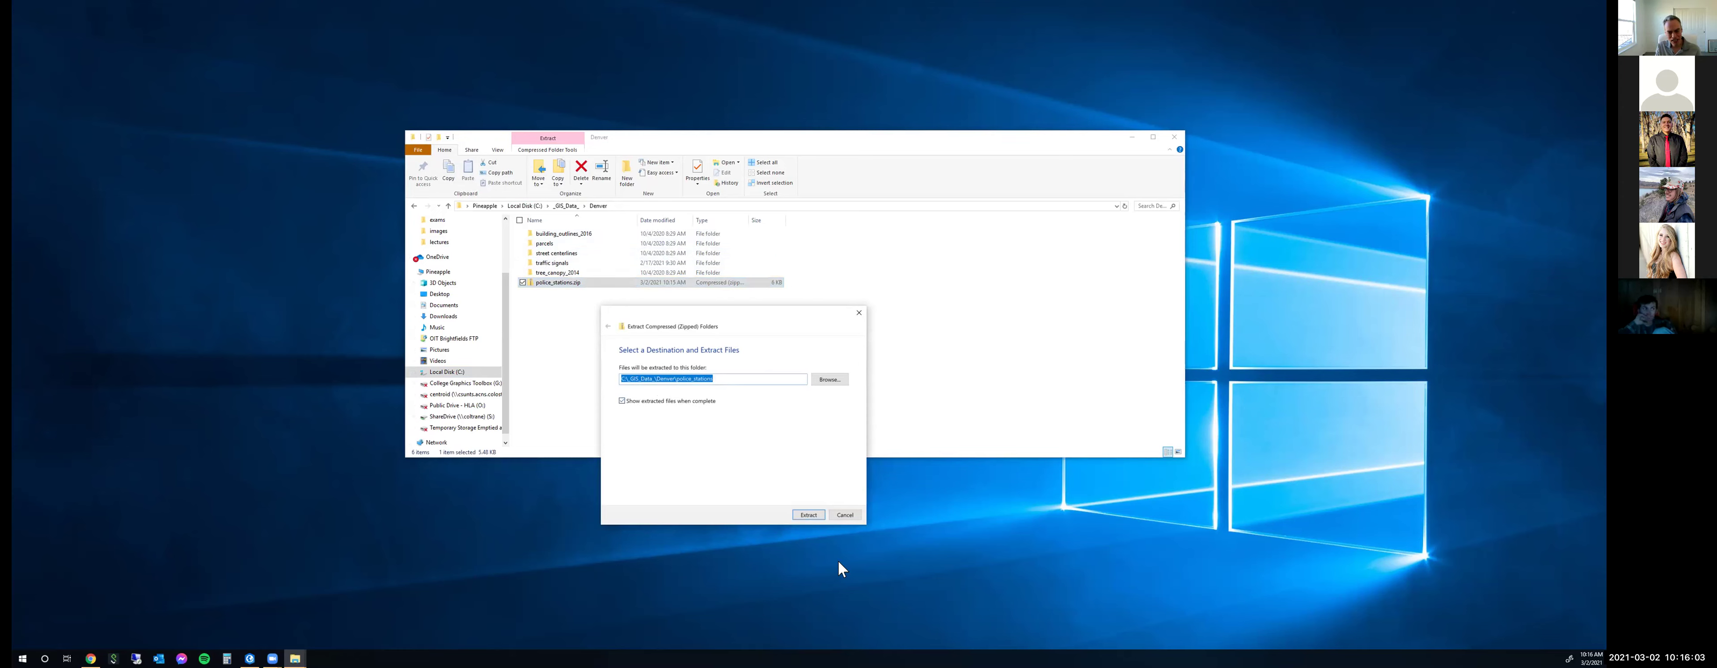
{"action": "left_click", "coordinate": [808, 516]}
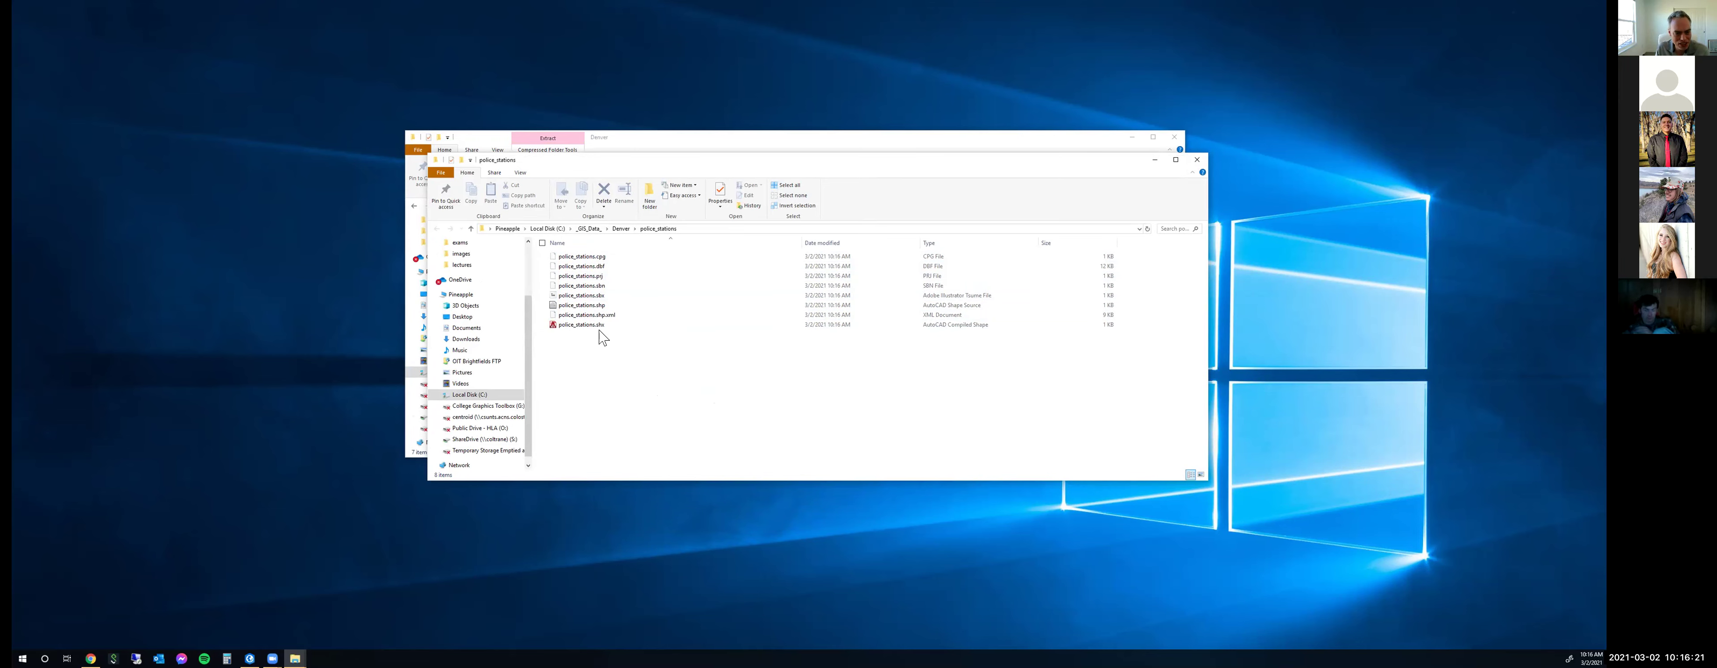
Check the extracted police_stations.shp, close the extracted folder's window and delete police_stations.zip from the Denver folder.
{"action": "left_click", "coordinate": [602, 307]}
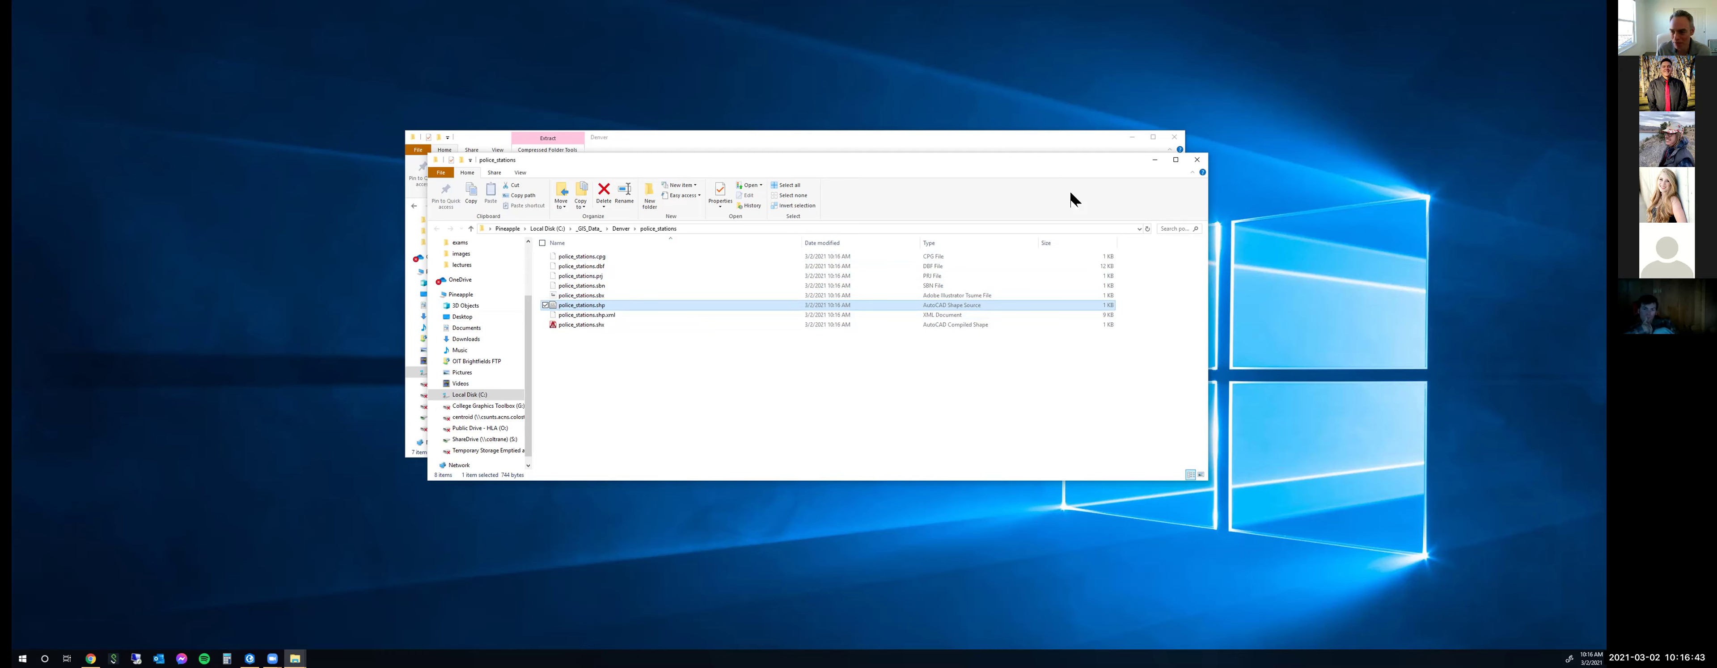
{"action": "left_click", "coordinate": [1198, 164]}
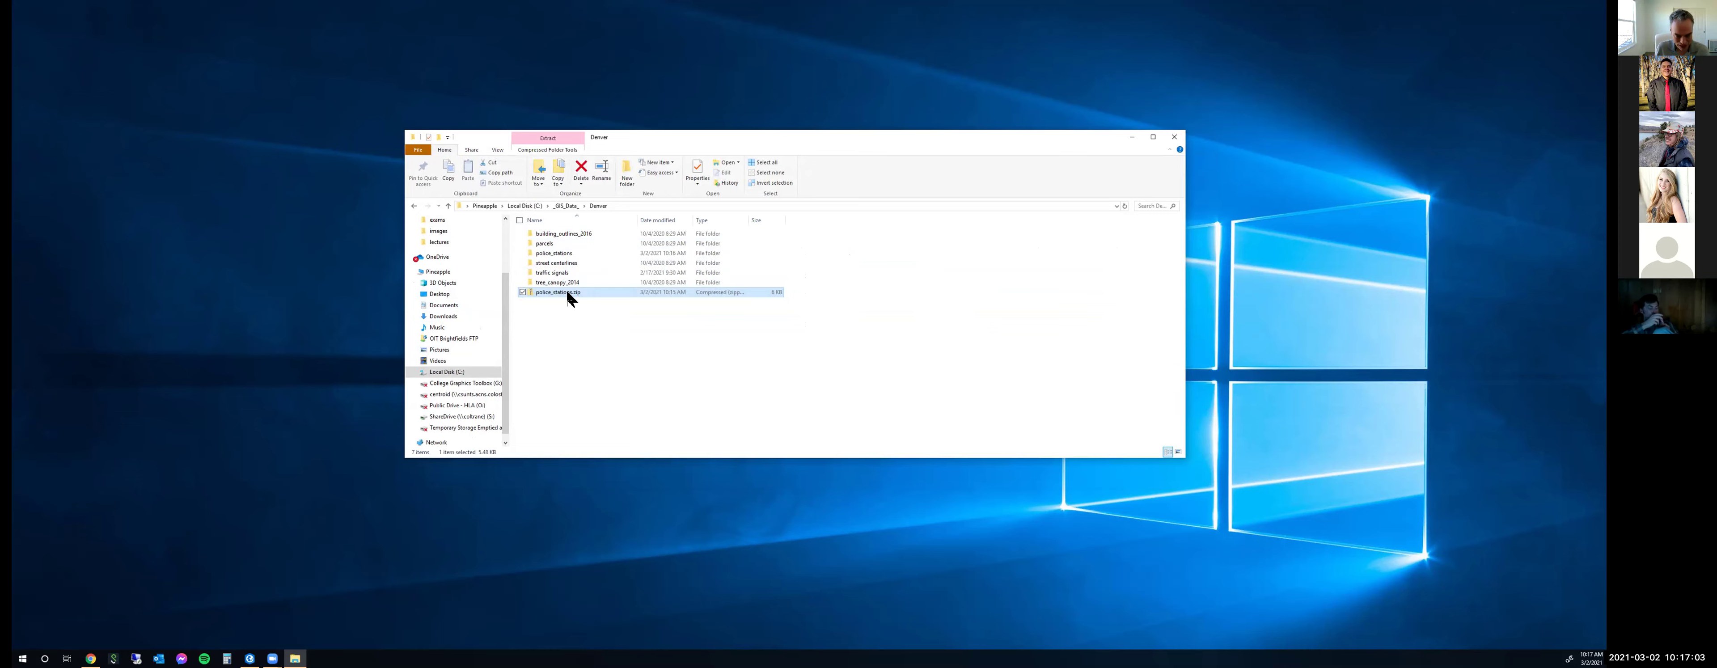
{"action": "key", "text": "Delete"}
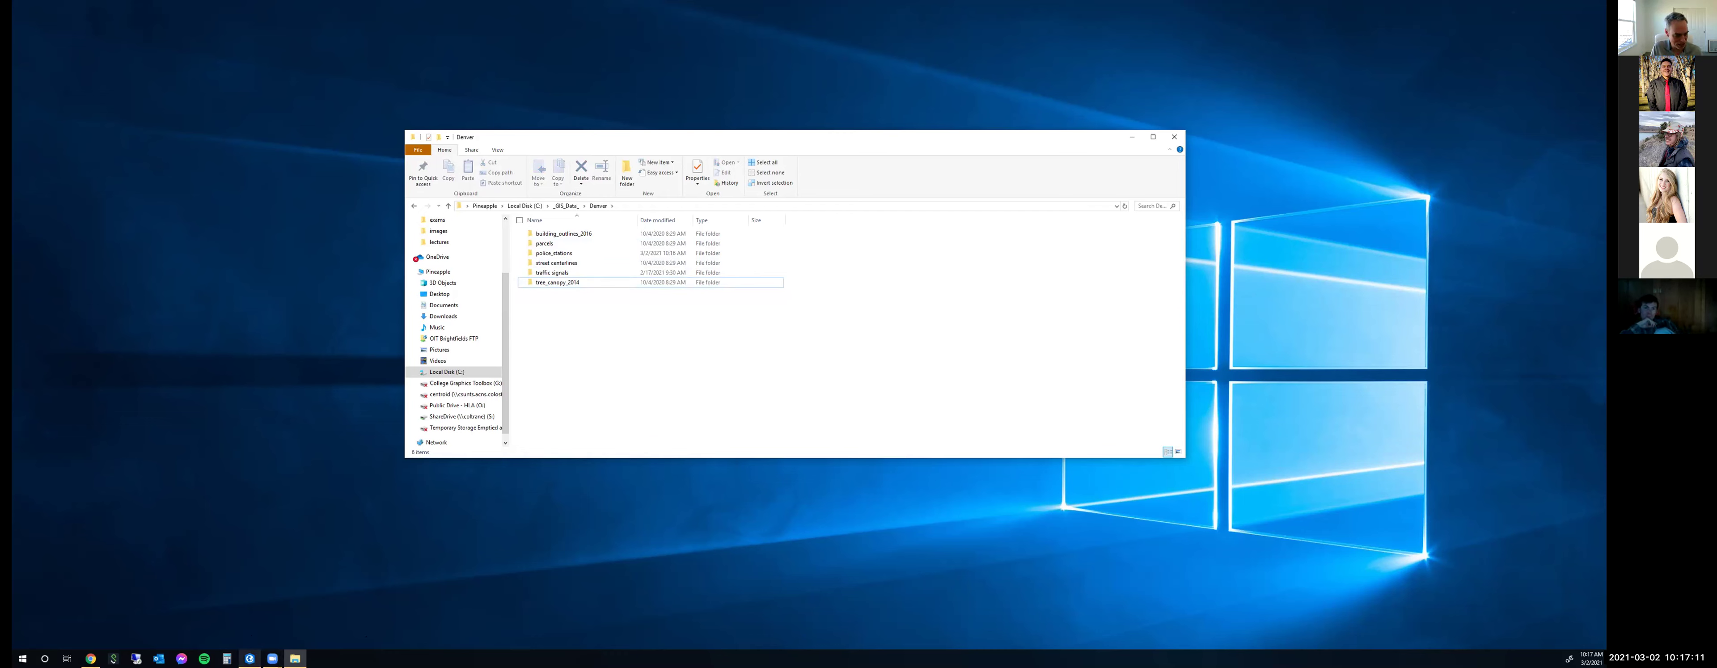
Switch to ArcGIS Pro and examine the contents and path of the project's DenverSample folder connection in the catalog.
{"action": "left_click", "coordinate": [250, 659]}
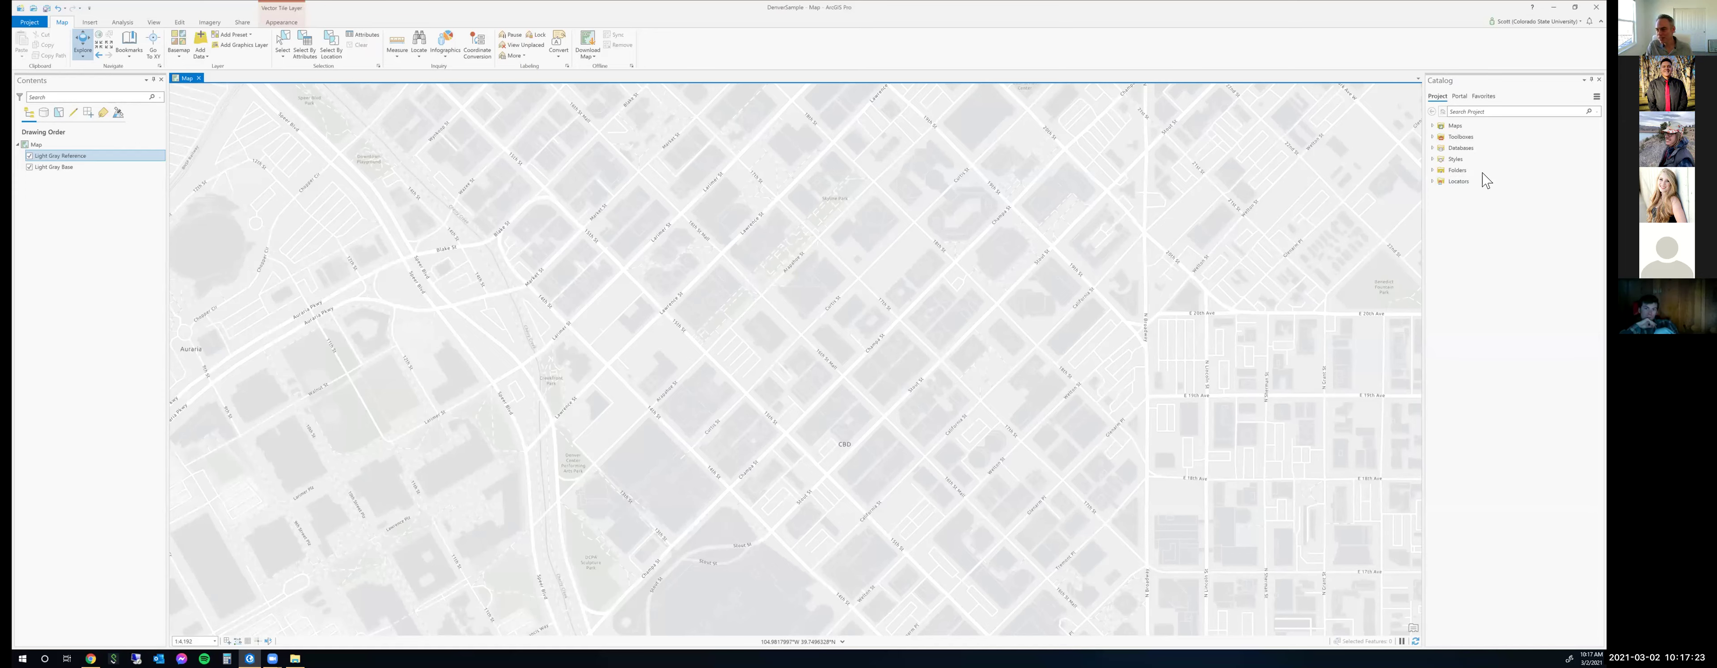
{"action": "left_click", "coordinate": [1433, 171]}
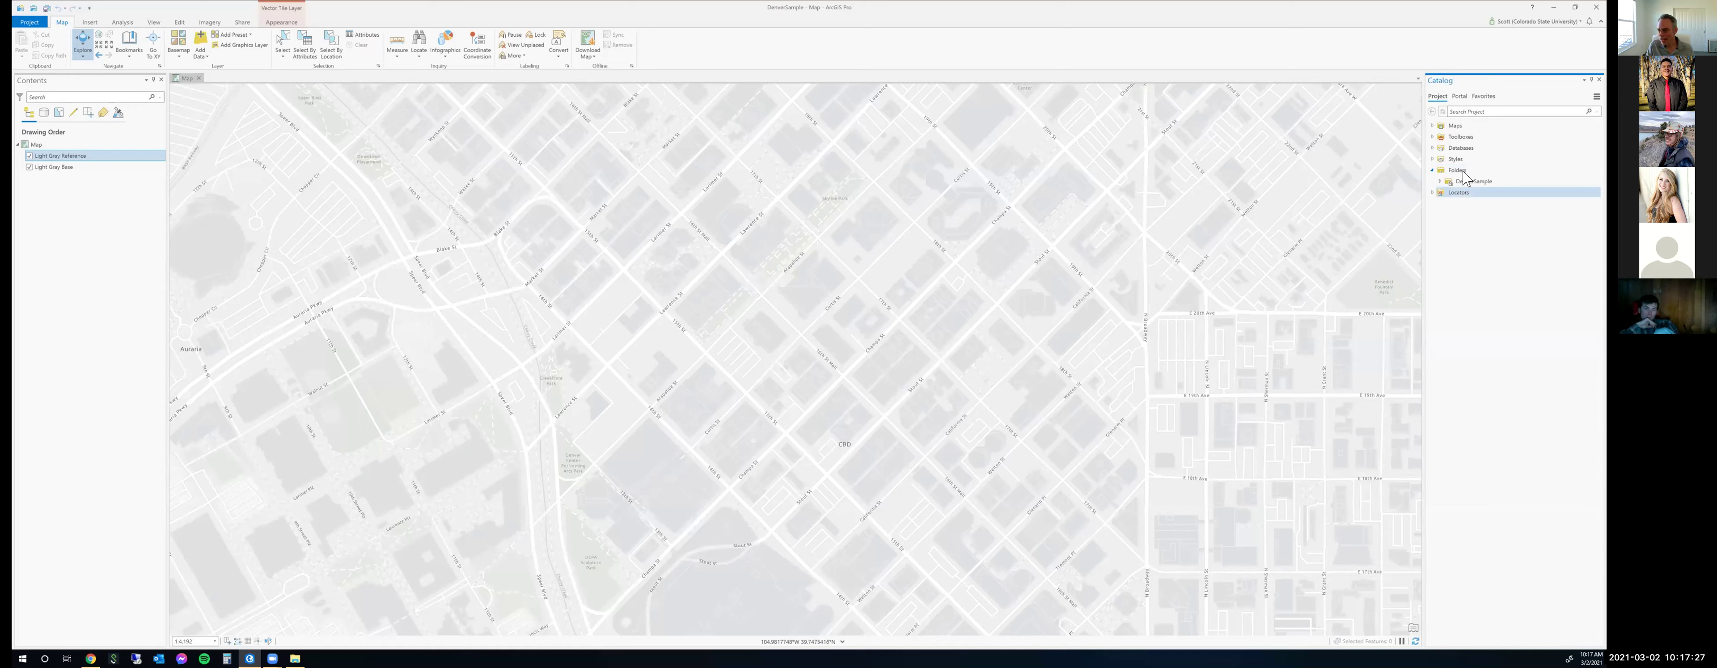
{"action": "left_click", "coordinate": [1438, 182]}
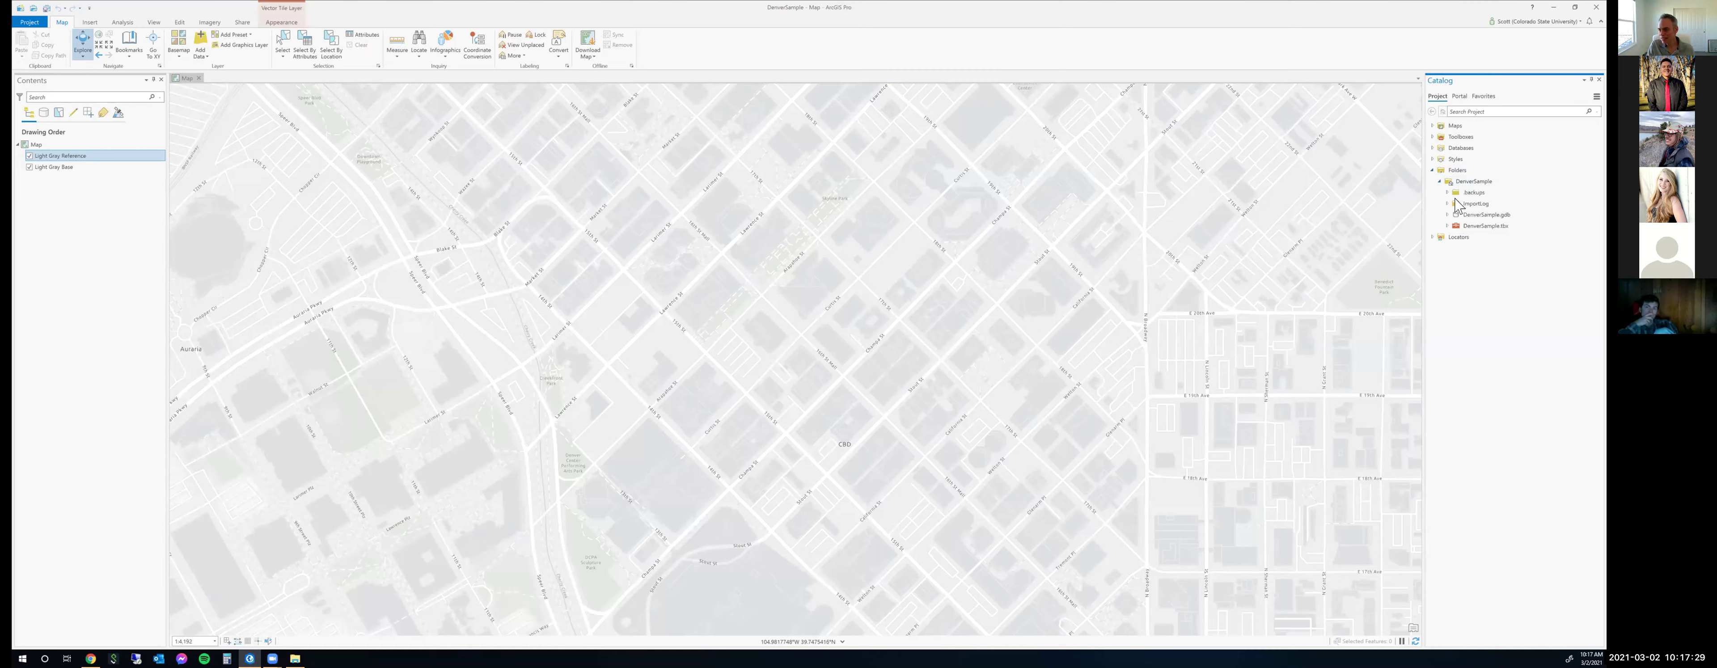
{"action": "left_click", "coordinate": [1463, 183]}
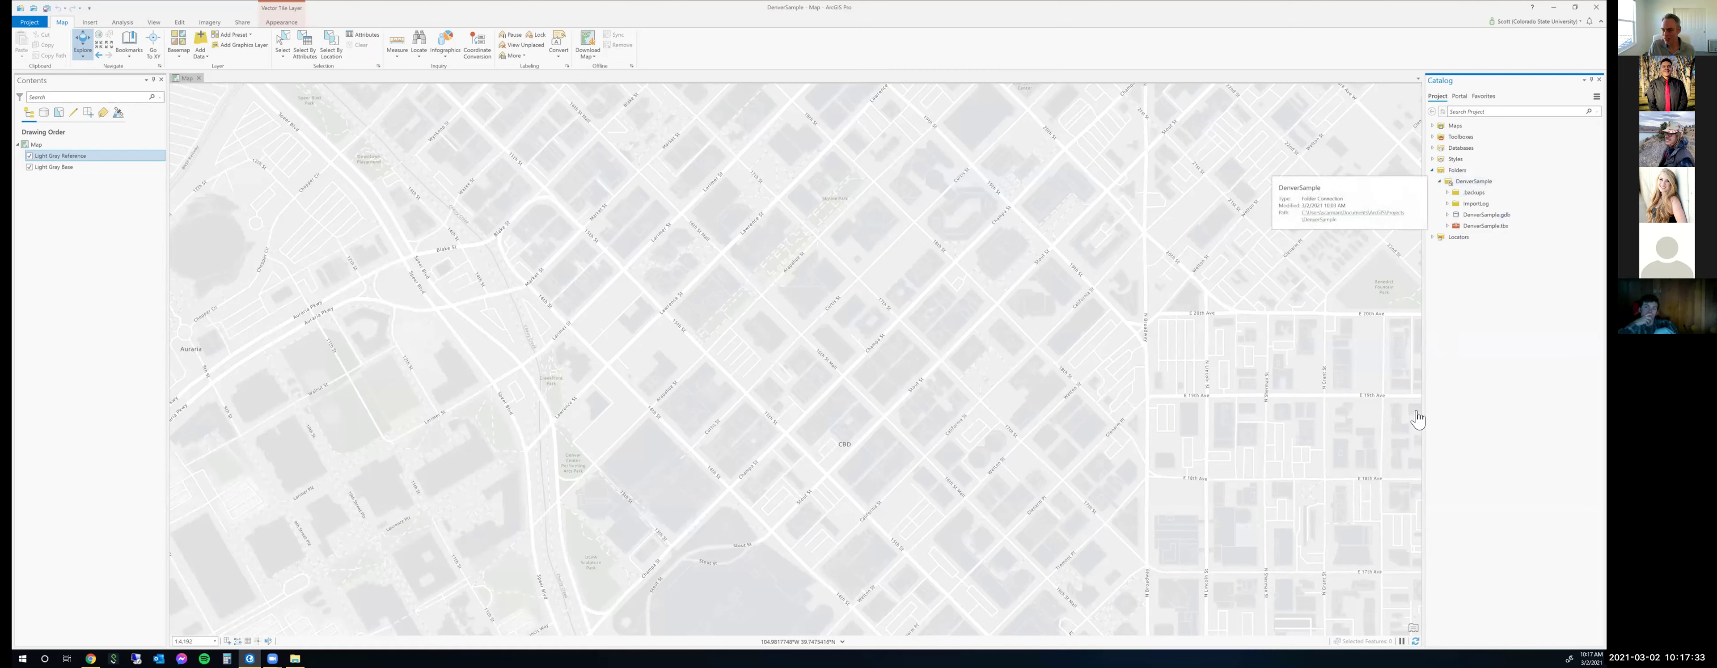
{"action": "left_click", "coordinate": [1455, 225]}
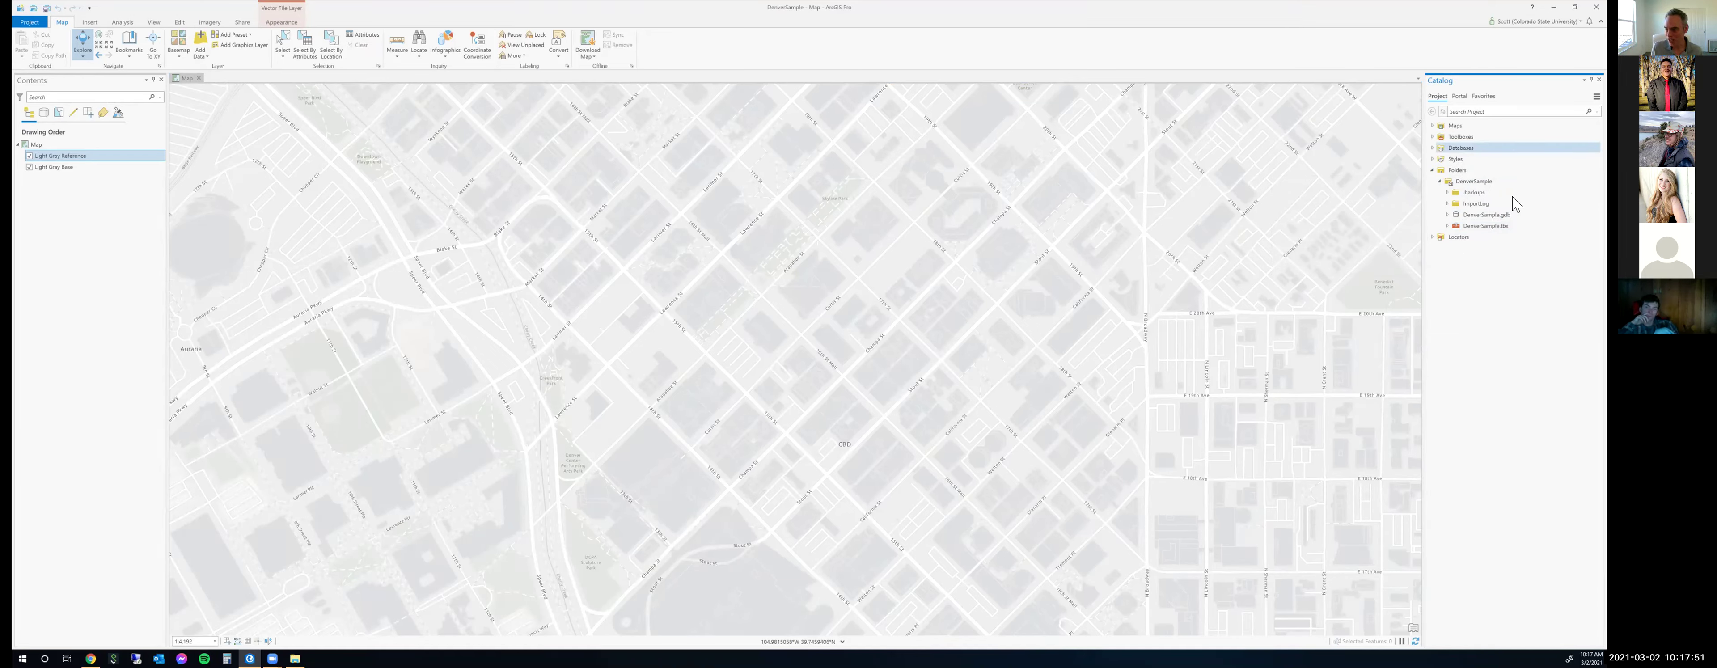
Add a folder connection to the _GIS_Data_ folder on the C: drive to the project.
{"action": "left_click", "coordinate": [1456, 171]}
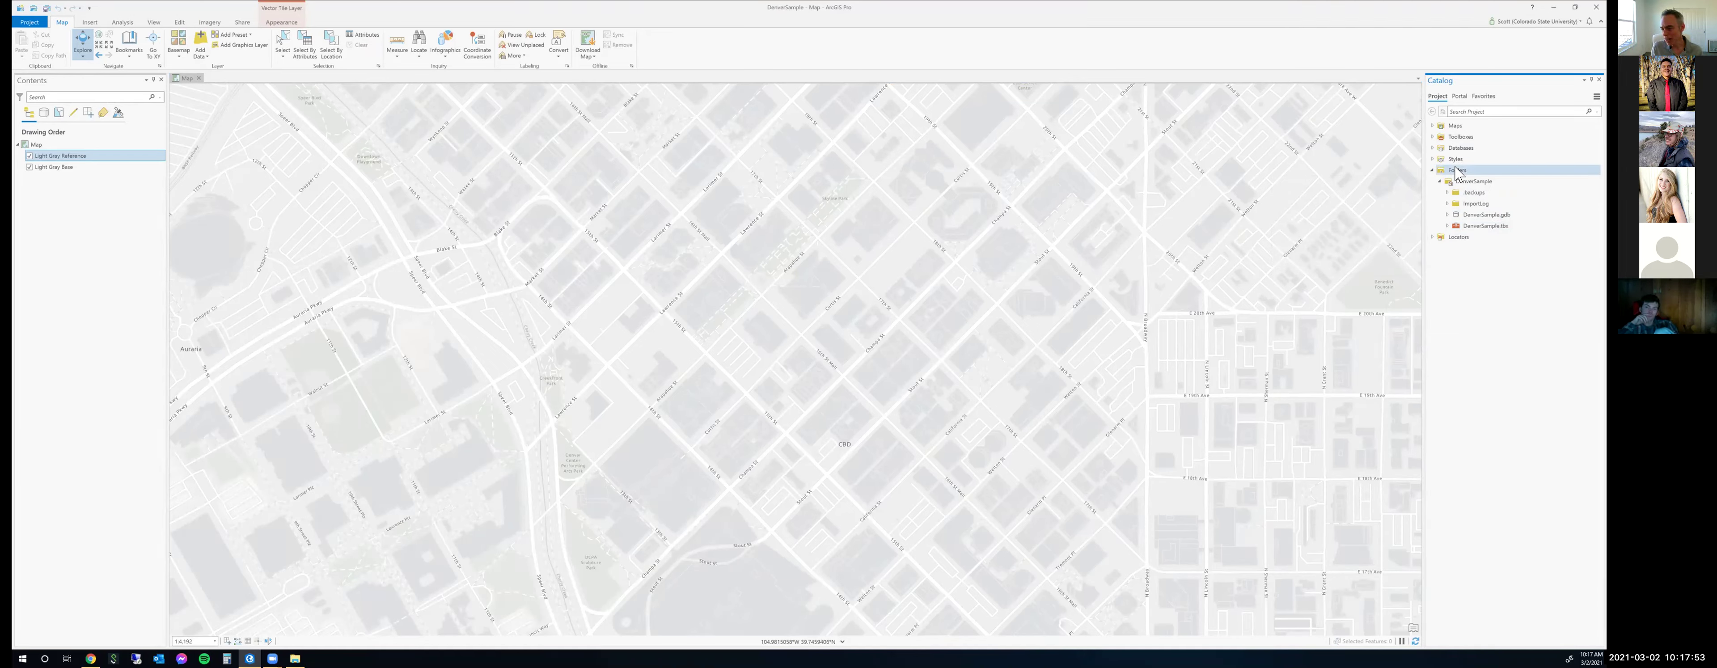
{"action": "right_click", "coordinate": [1461, 173]}
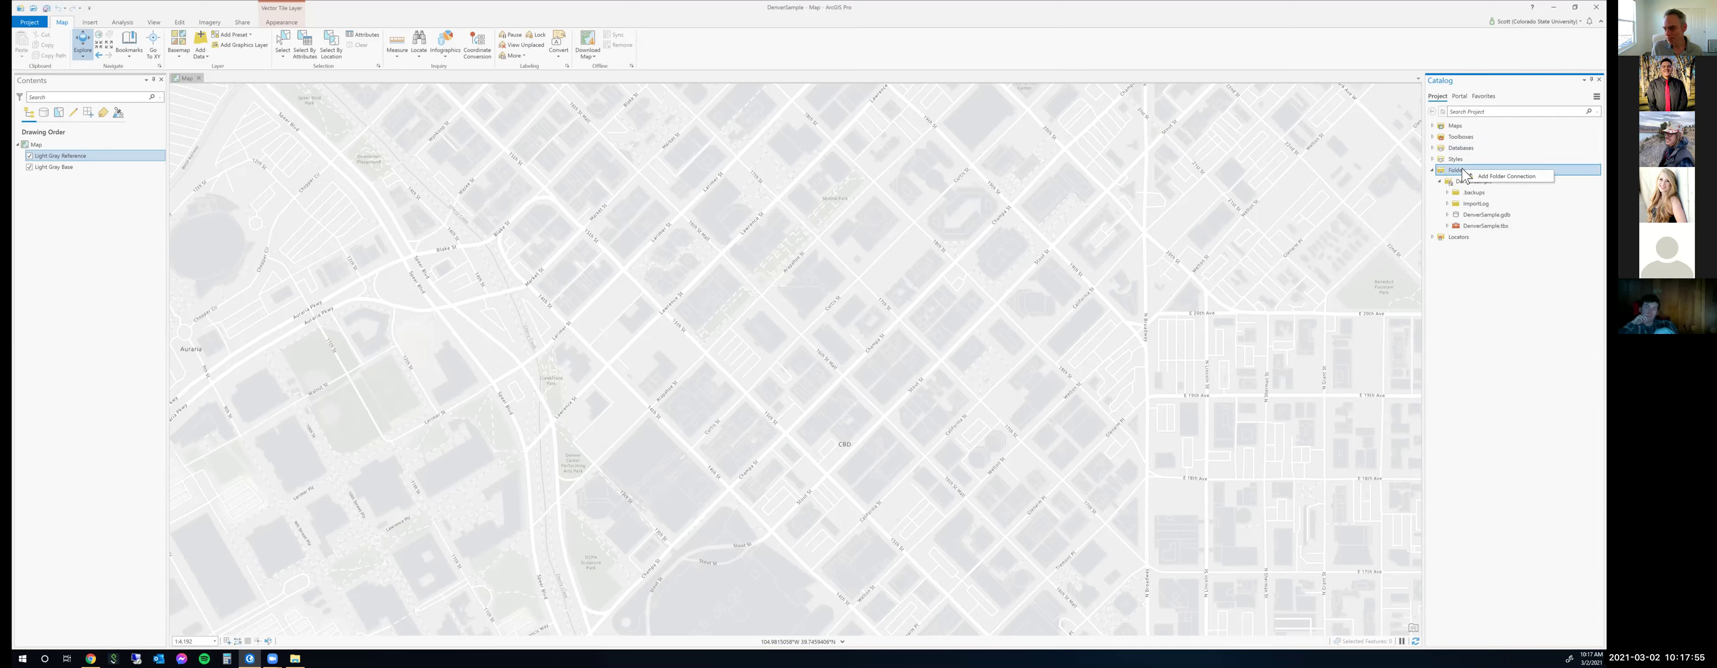
{"action": "left_click", "coordinate": [1508, 177]}
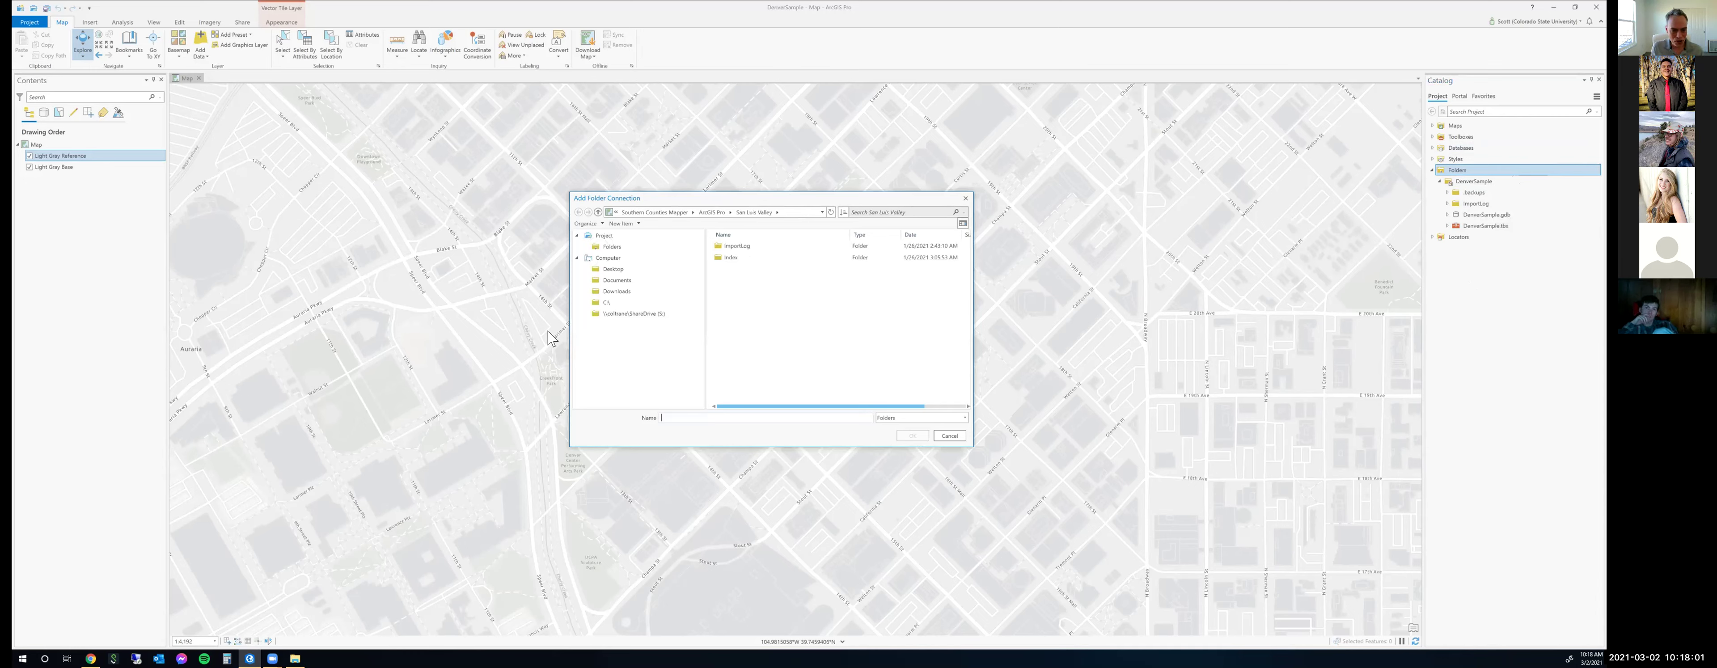
{"action": "left_click", "coordinate": [599, 303]}
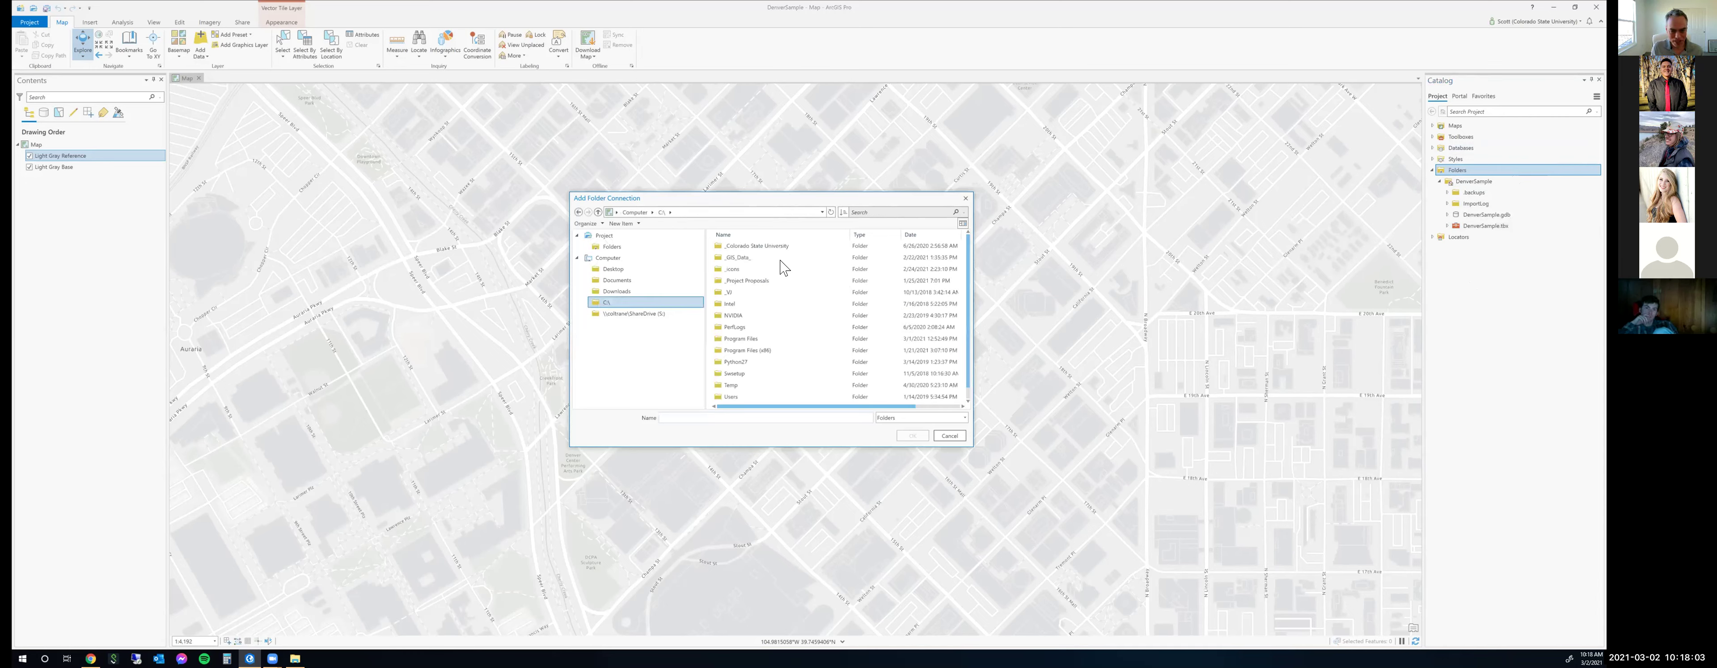
{"action": "left_click", "coordinate": [744, 262]}
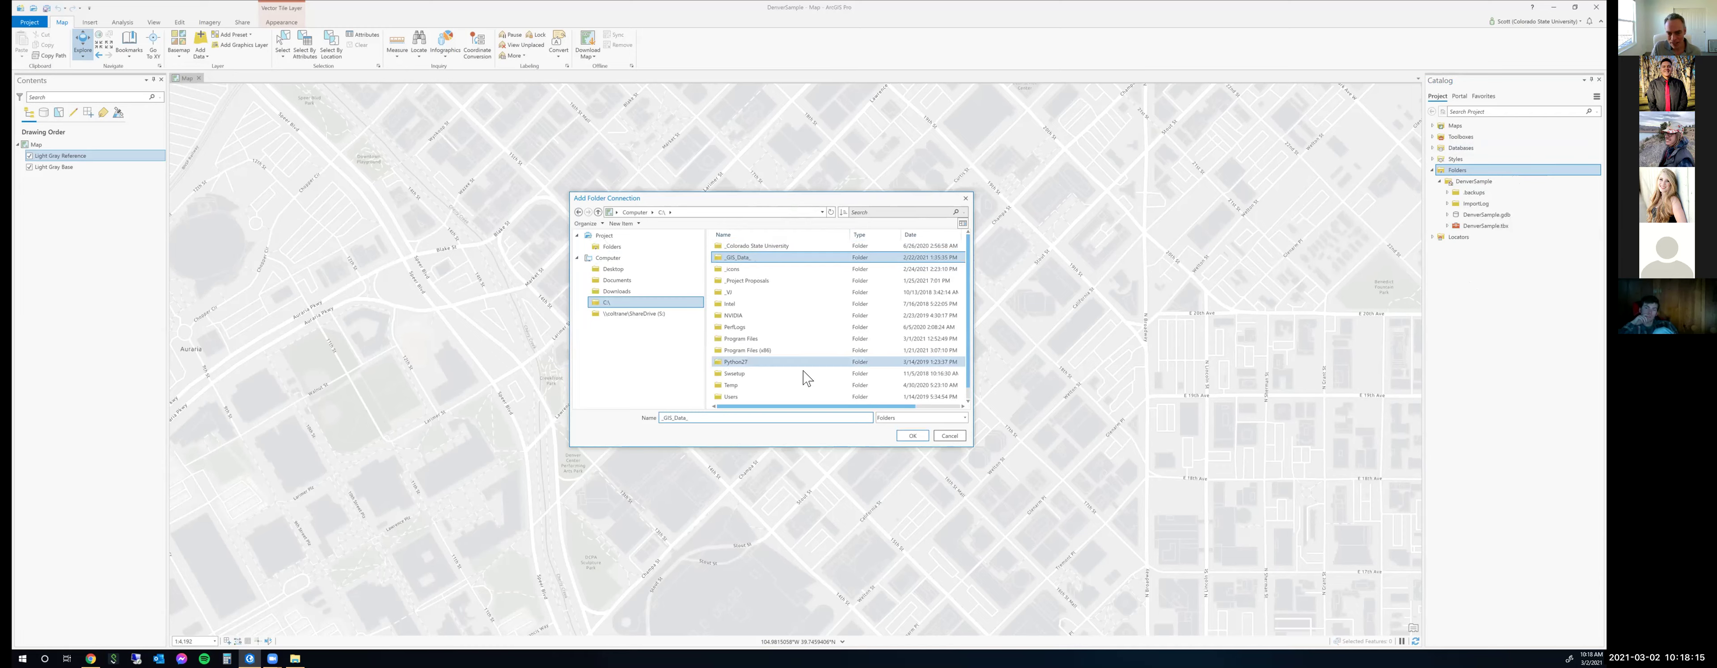
{"action": "left_click", "coordinate": [912, 436]}
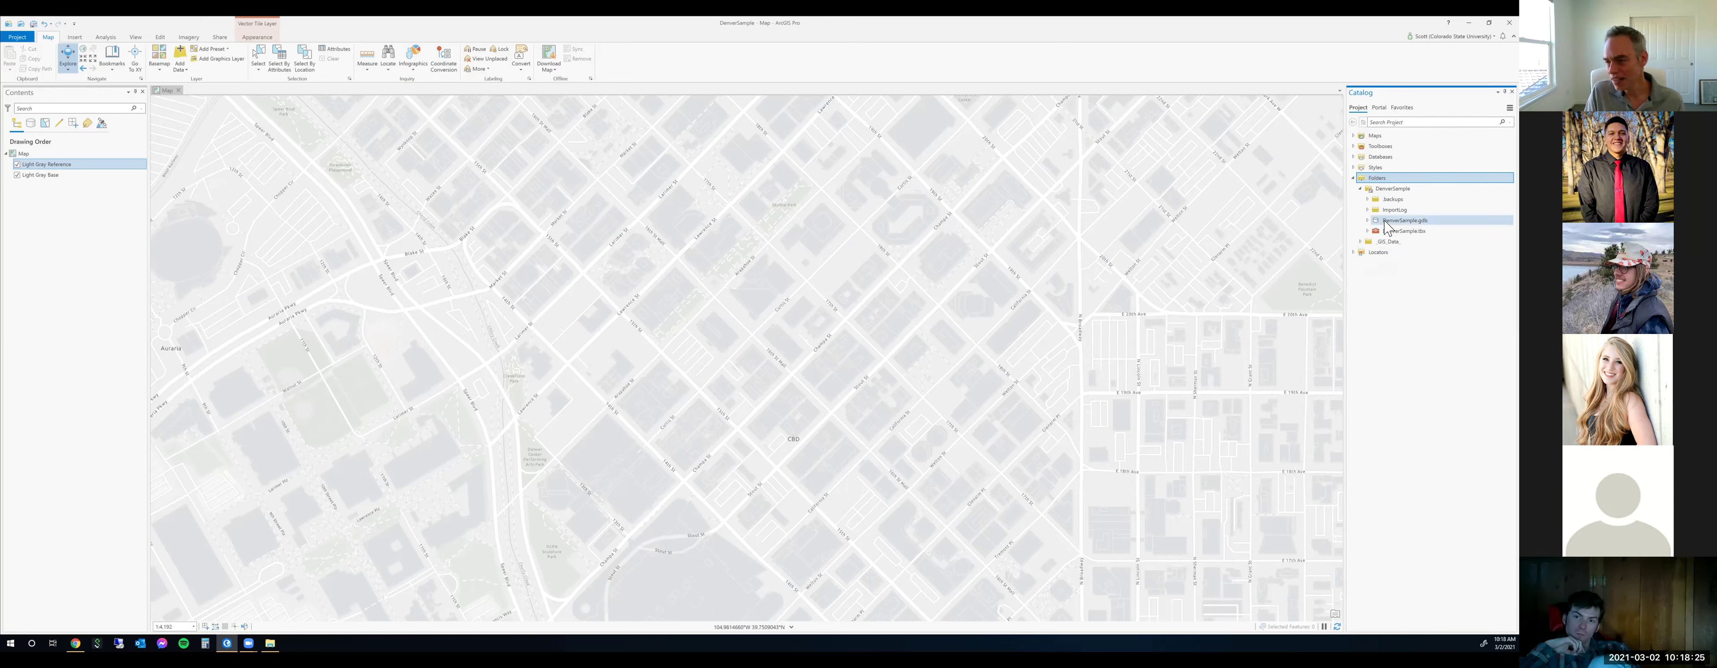
Expand the Denver folder in the _GIS_Data_ connection and examine the shapefiles in its parcels, police_stations and street centerlines folders.
{"action": "left_click", "coordinate": [1361, 241]}
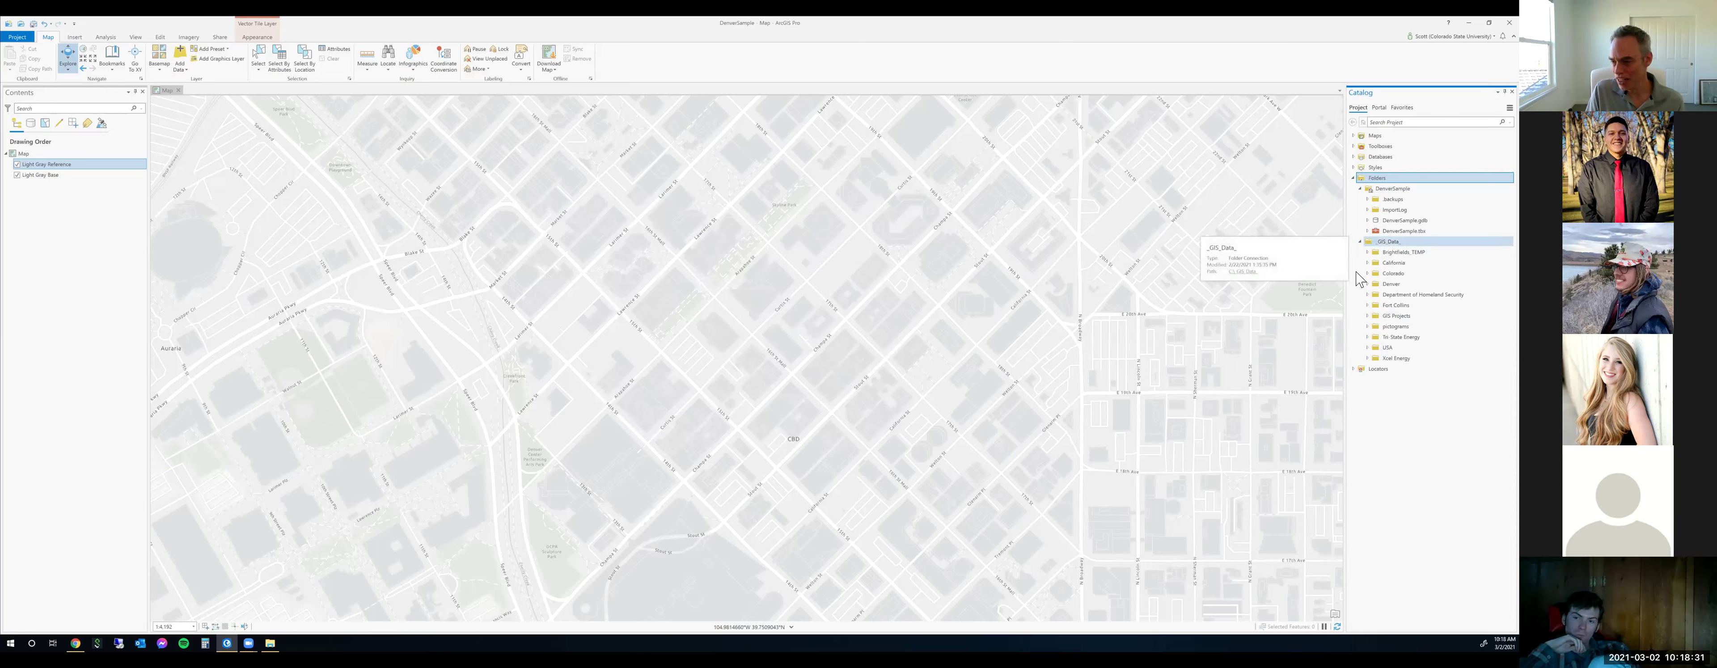
{"action": "left_click", "coordinate": [1367, 284]}
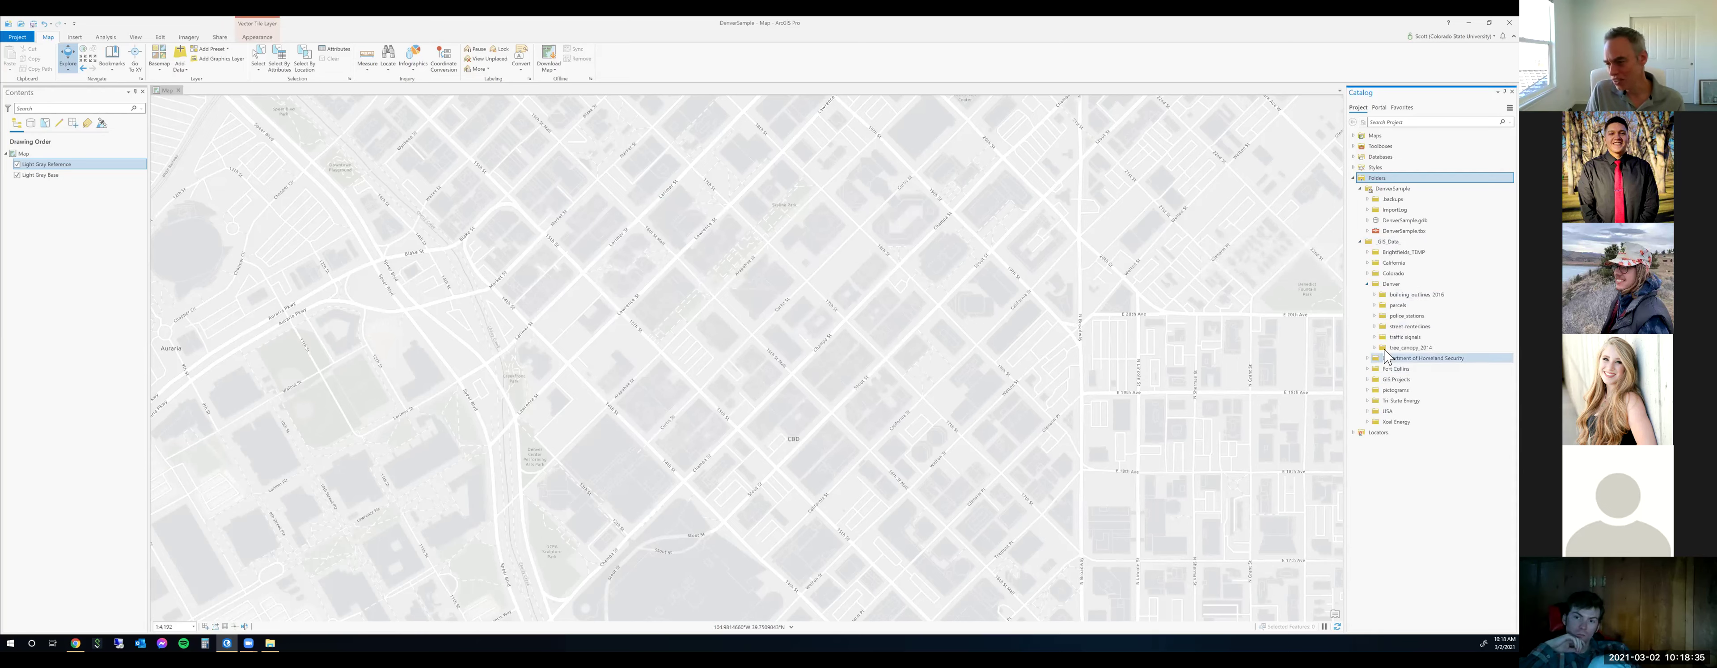
{"action": "left_click", "coordinate": [1375, 317]}
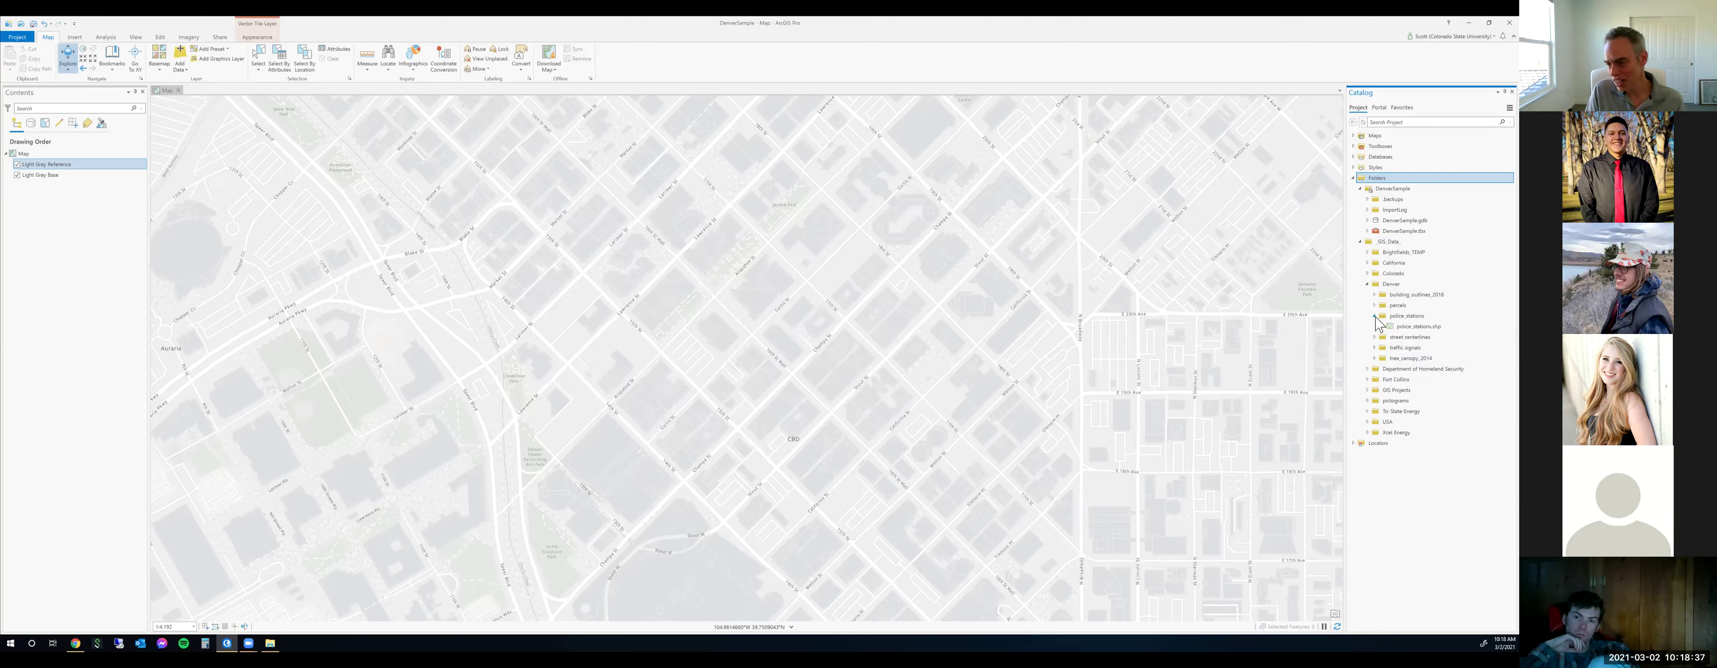
{"action": "mouse_move", "coordinate": [1398, 337]}
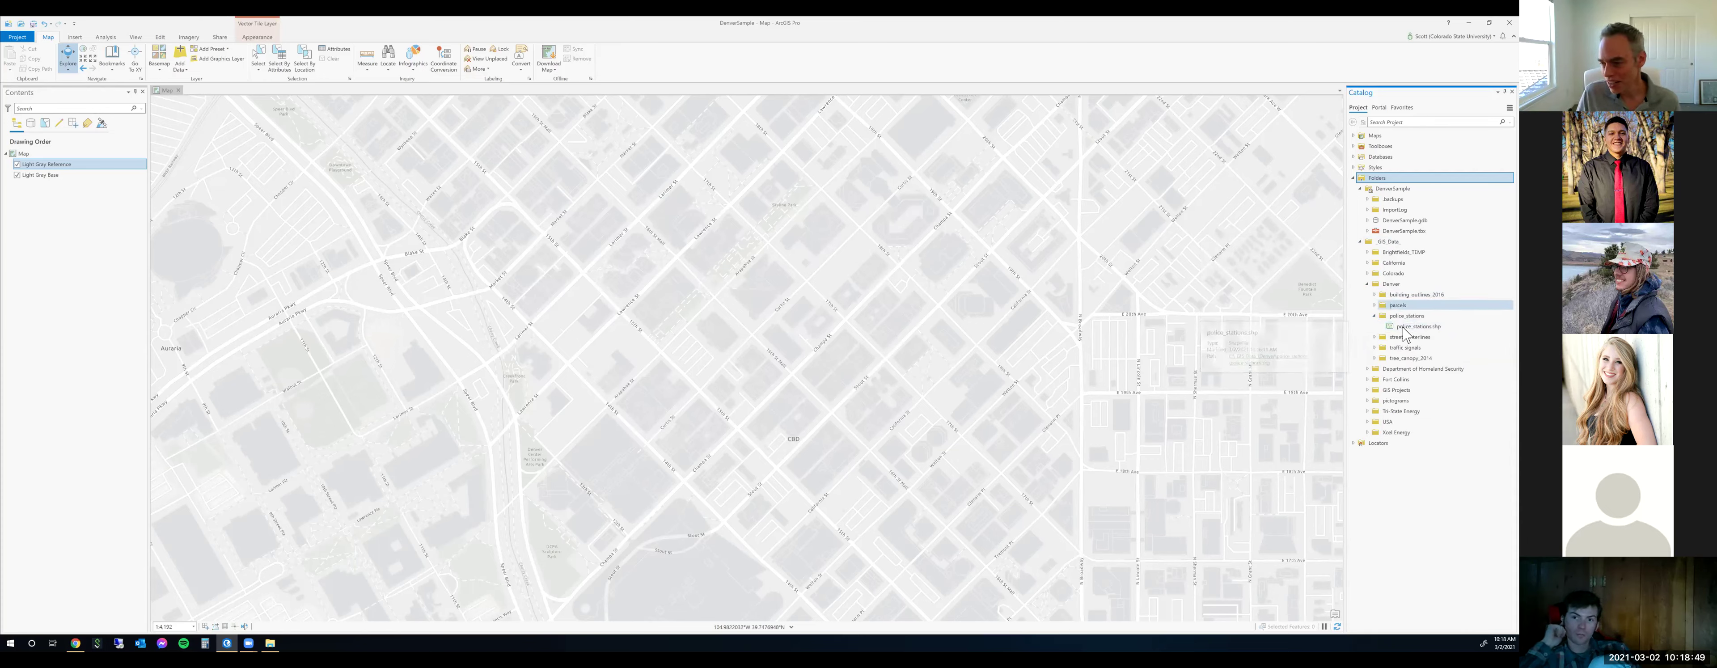
{"action": "left_click", "coordinate": [1373, 305]}
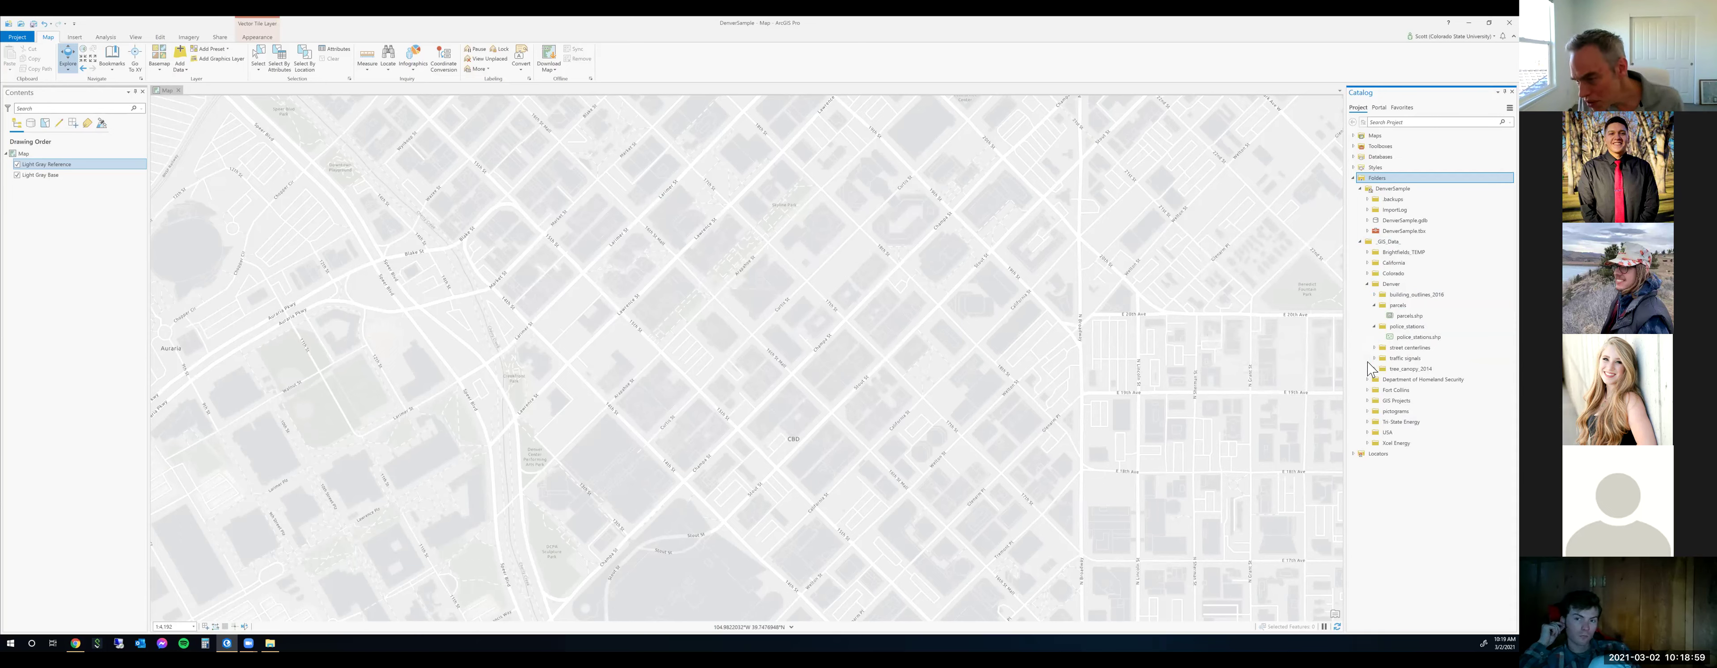
{"action": "left_click", "coordinate": [1375, 348]}
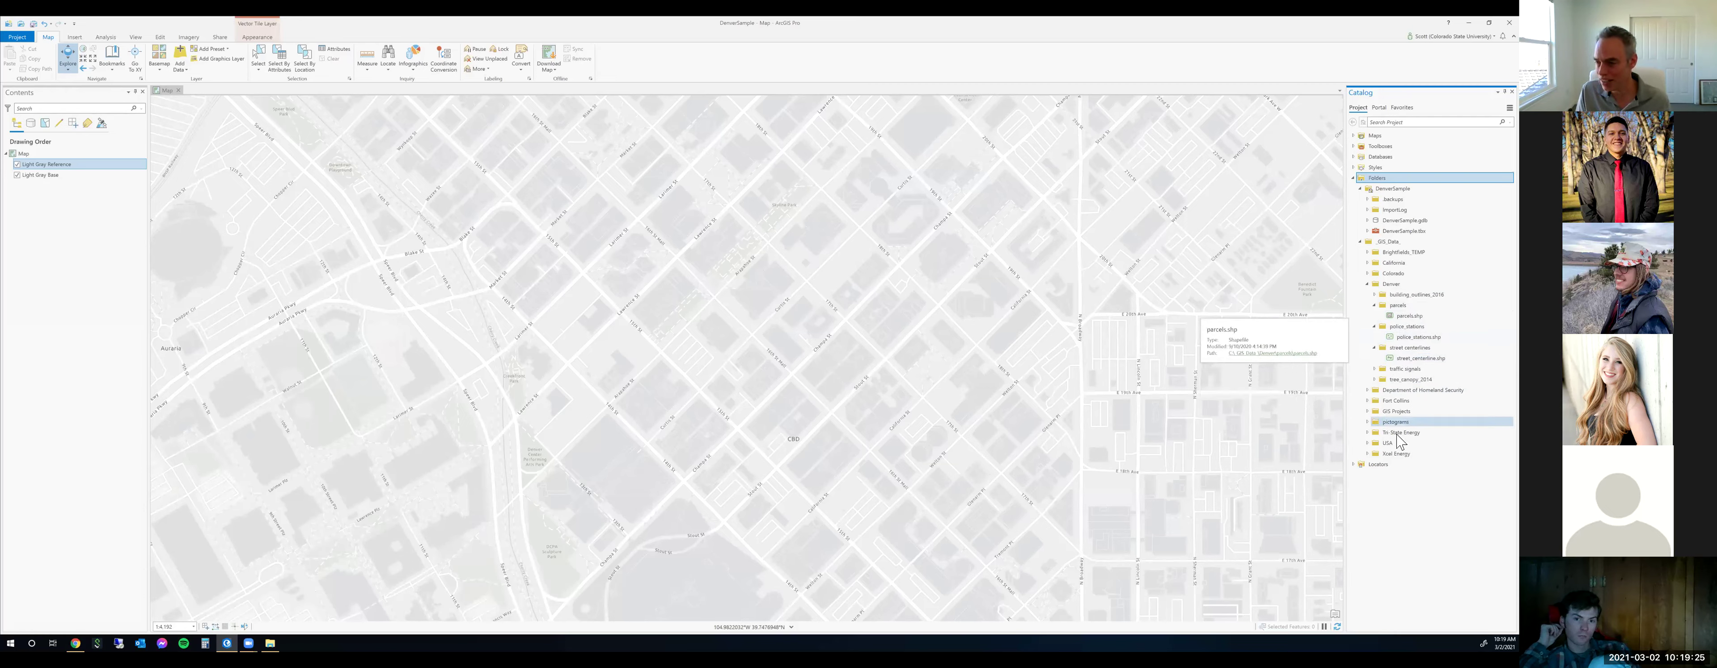
Add police_stations.shp to the map as a layer and remove that layer from the map again.
{"action": "left_click", "coordinate": [1394, 338]}
{"action": "left_click_drag", "start_coordinate": [1394, 341], "coordinate": [1225, 479]}
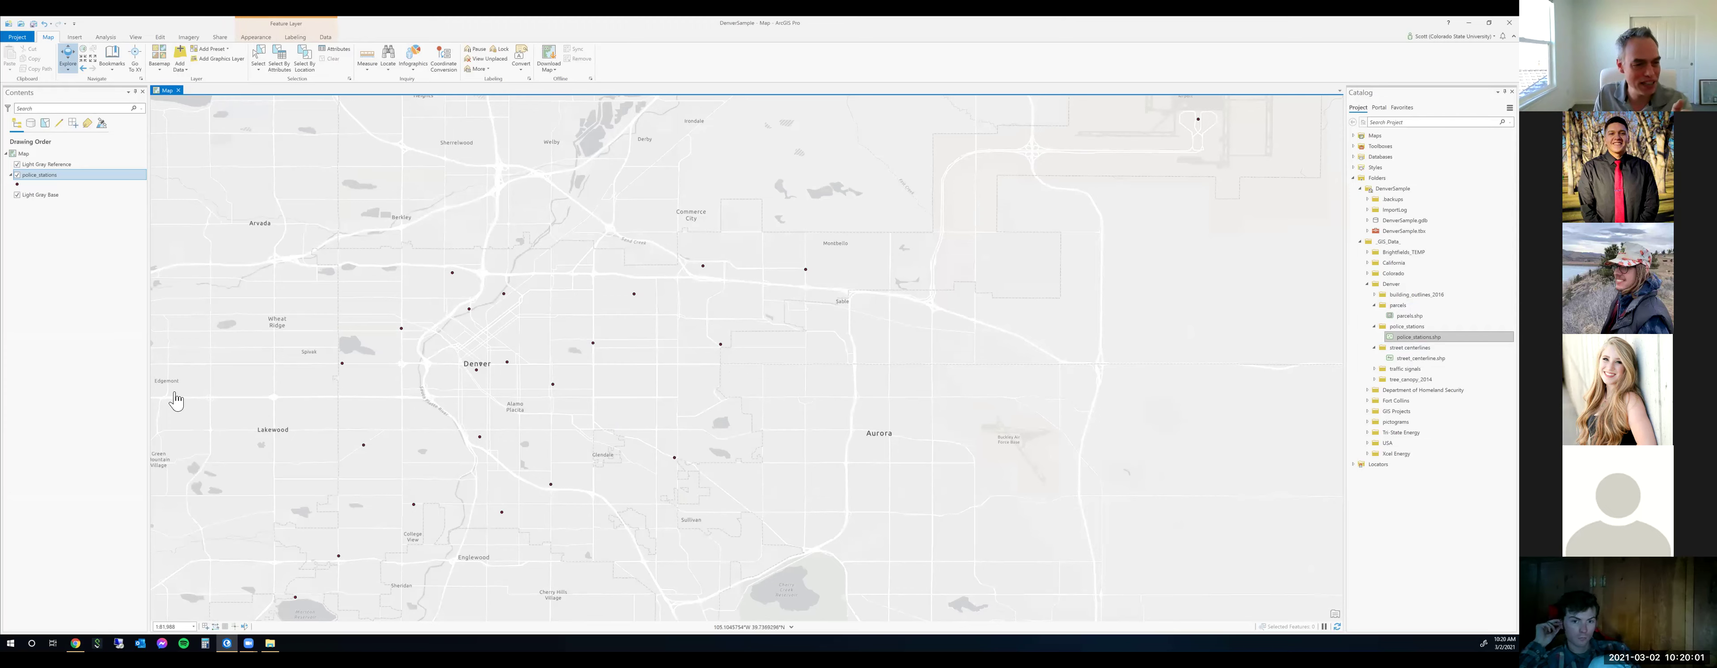
{"action": "left_click", "coordinate": [1433, 338]}
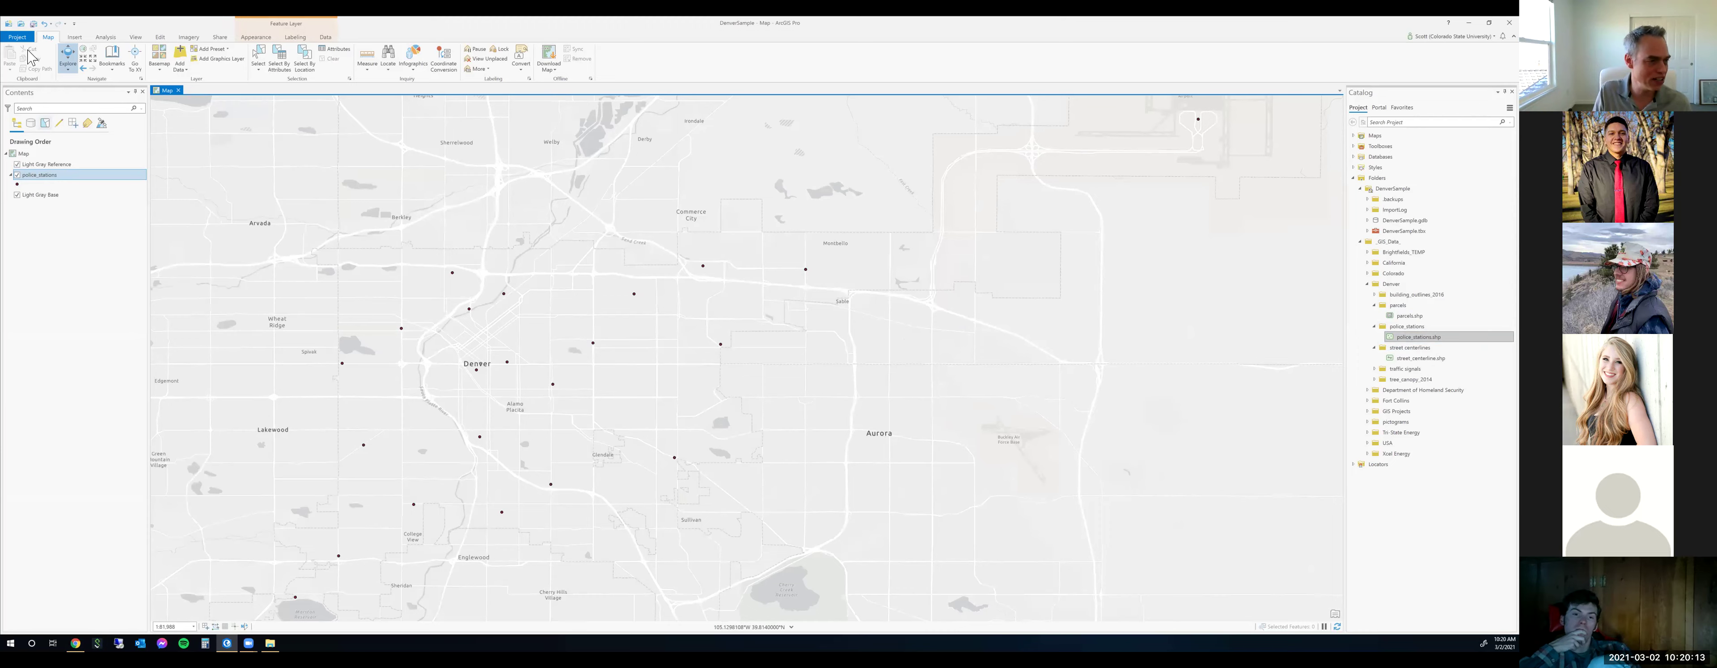
{"action": "right_click", "coordinate": [62, 177]}
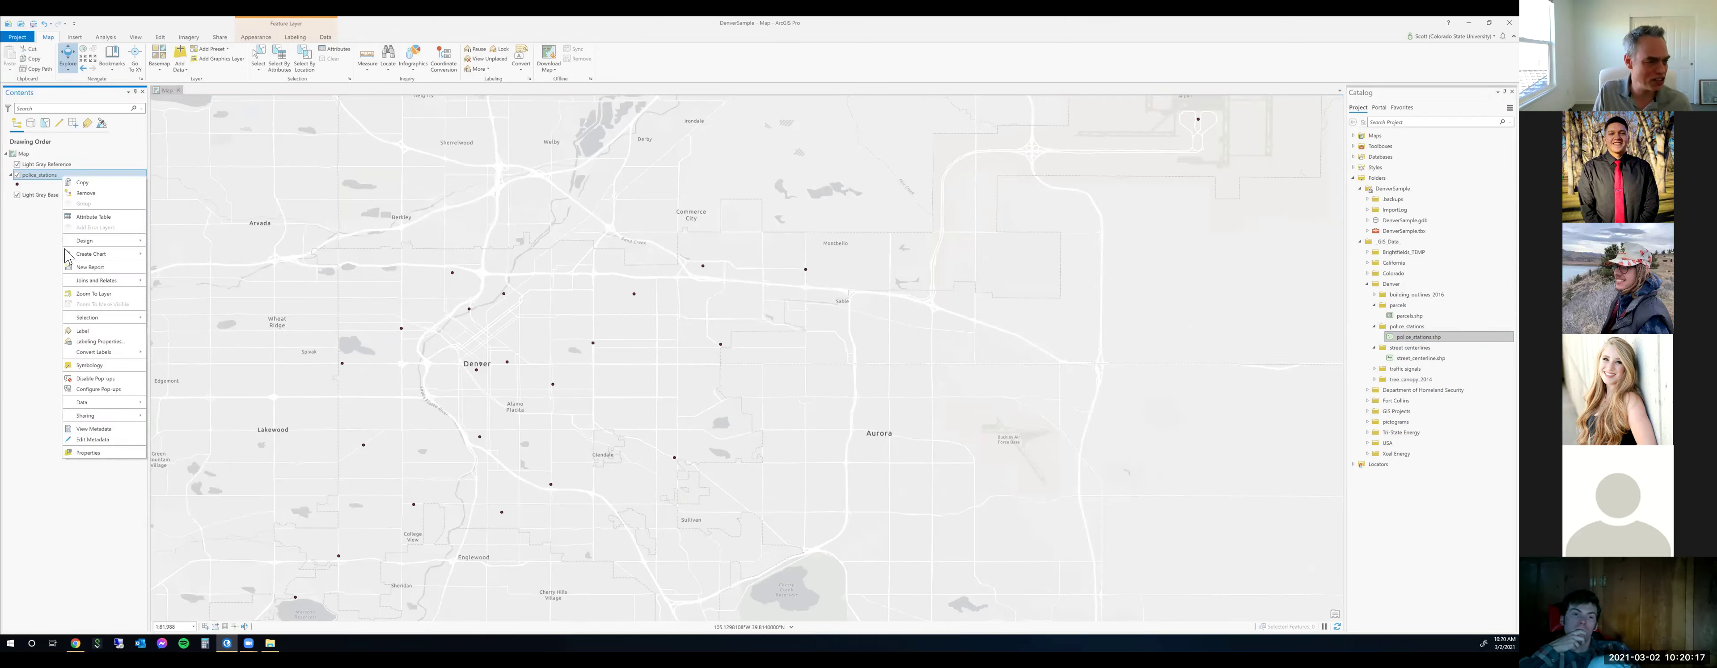
{"action": "left_click", "coordinate": [86, 193]}
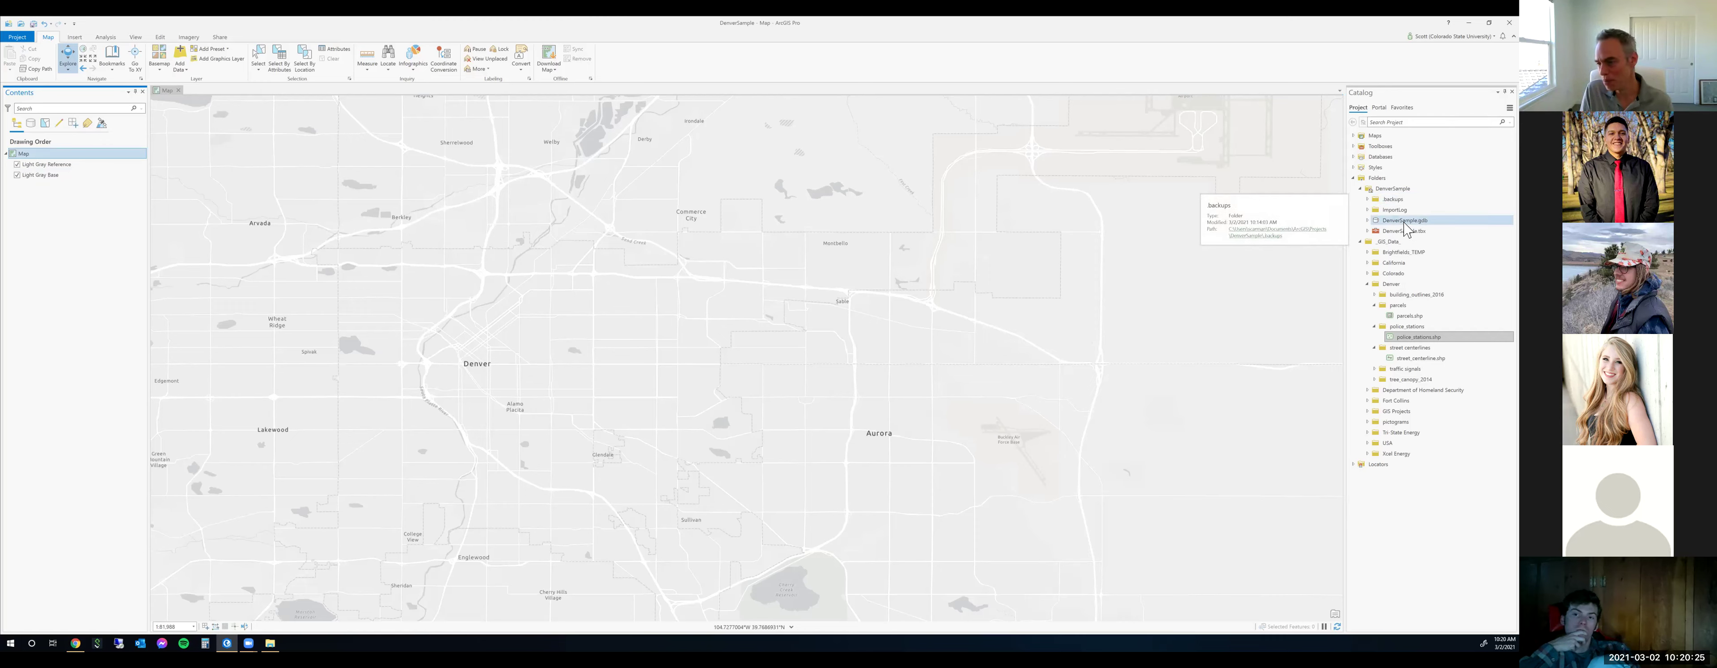
Open the single feature class import tool for the project geodatabase DenverSample.gdb.
{"action": "left_click", "coordinate": [1365, 227]}
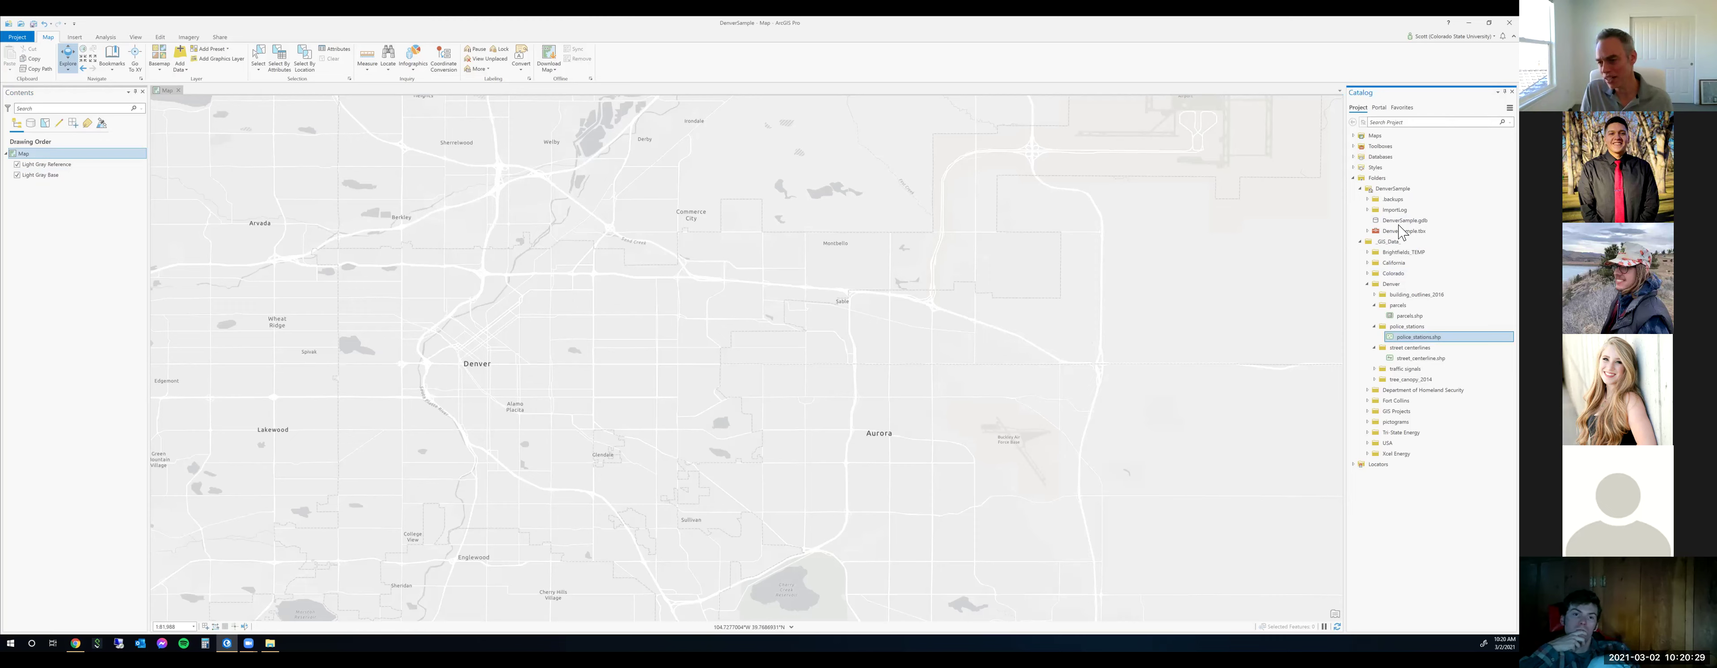
{"action": "mouse_move", "coordinate": [1422, 222]}
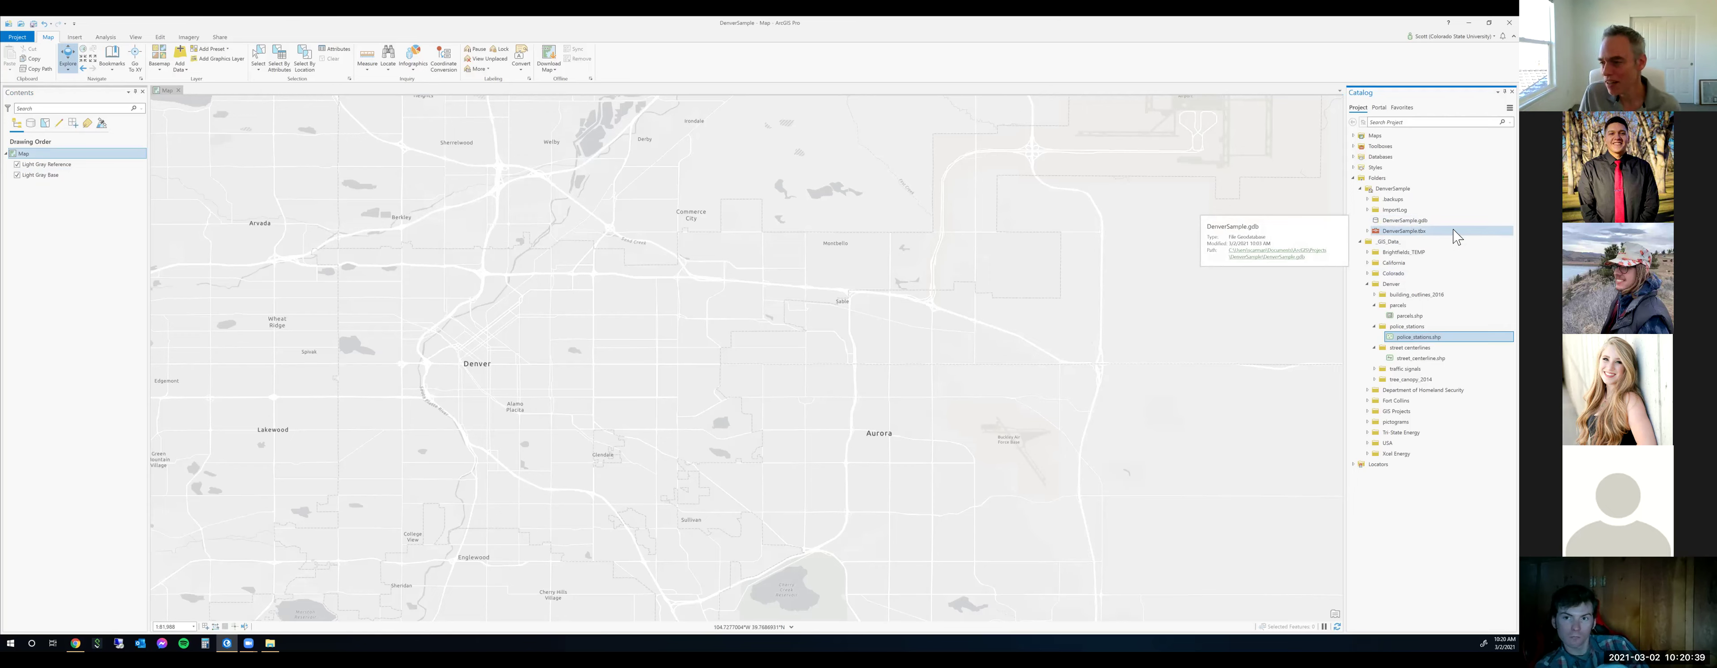
{"action": "left_click", "coordinate": [1404, 221]}
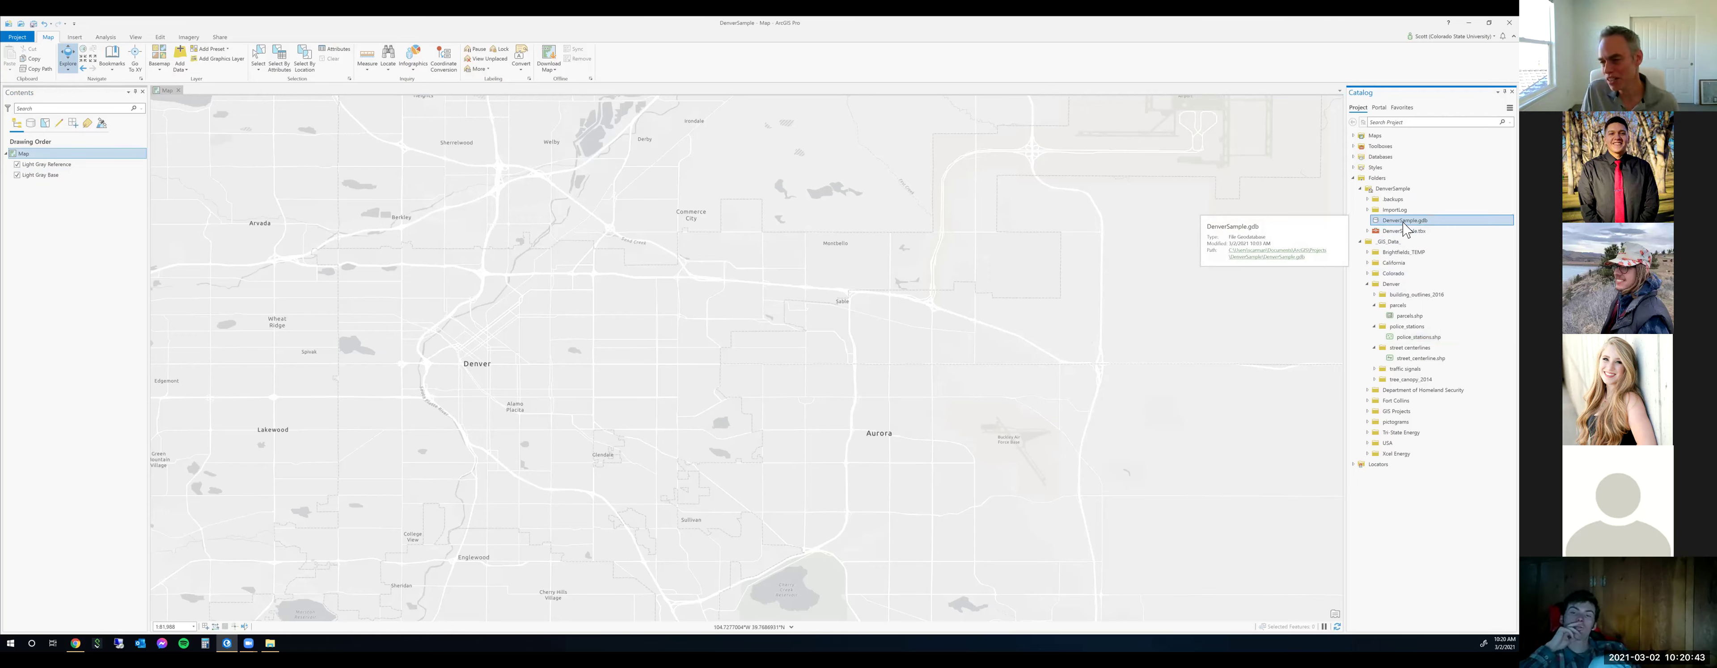
{"action": "right_click", "coordinate": [1404, 222]}
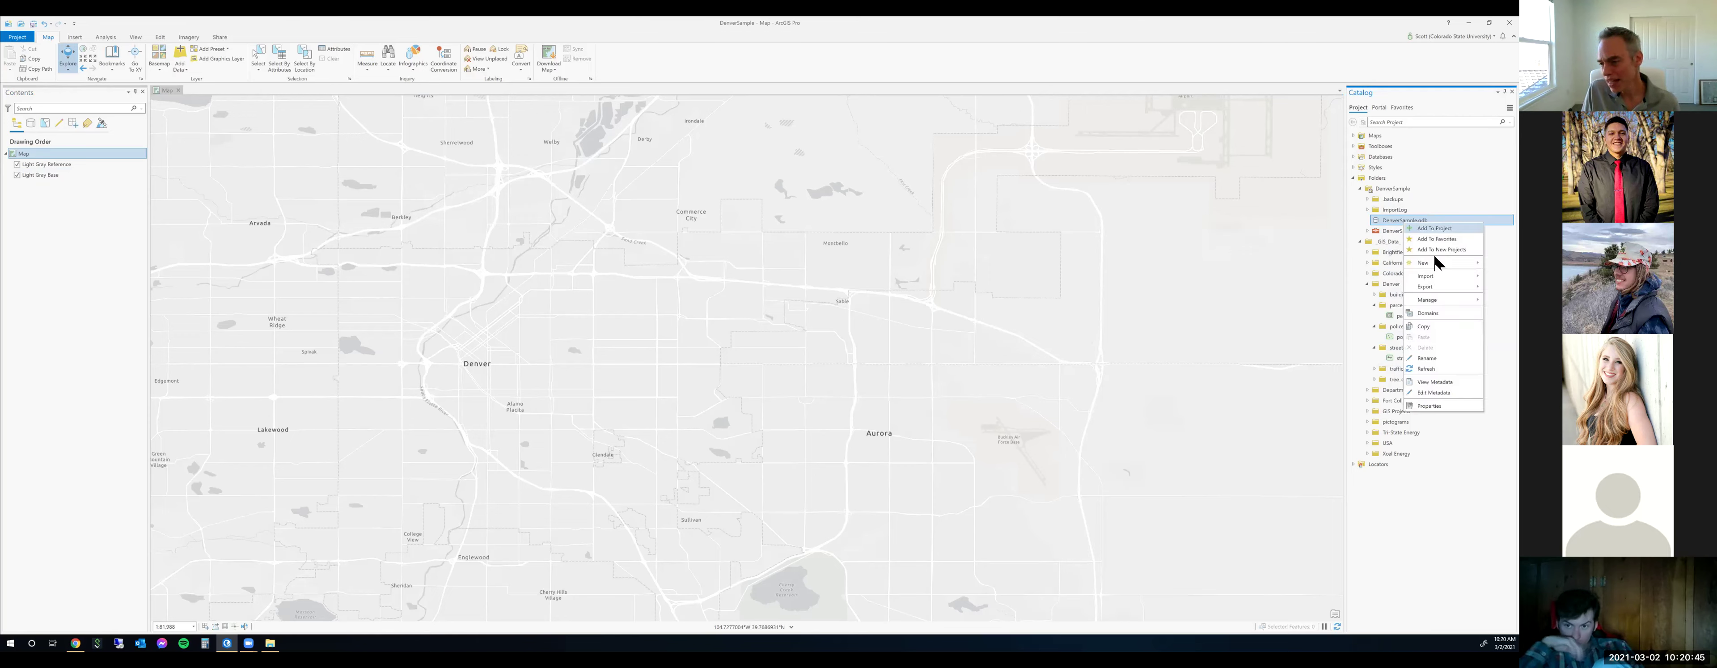
{"action": "mouse_move", "coordinate": [1438, 281]}
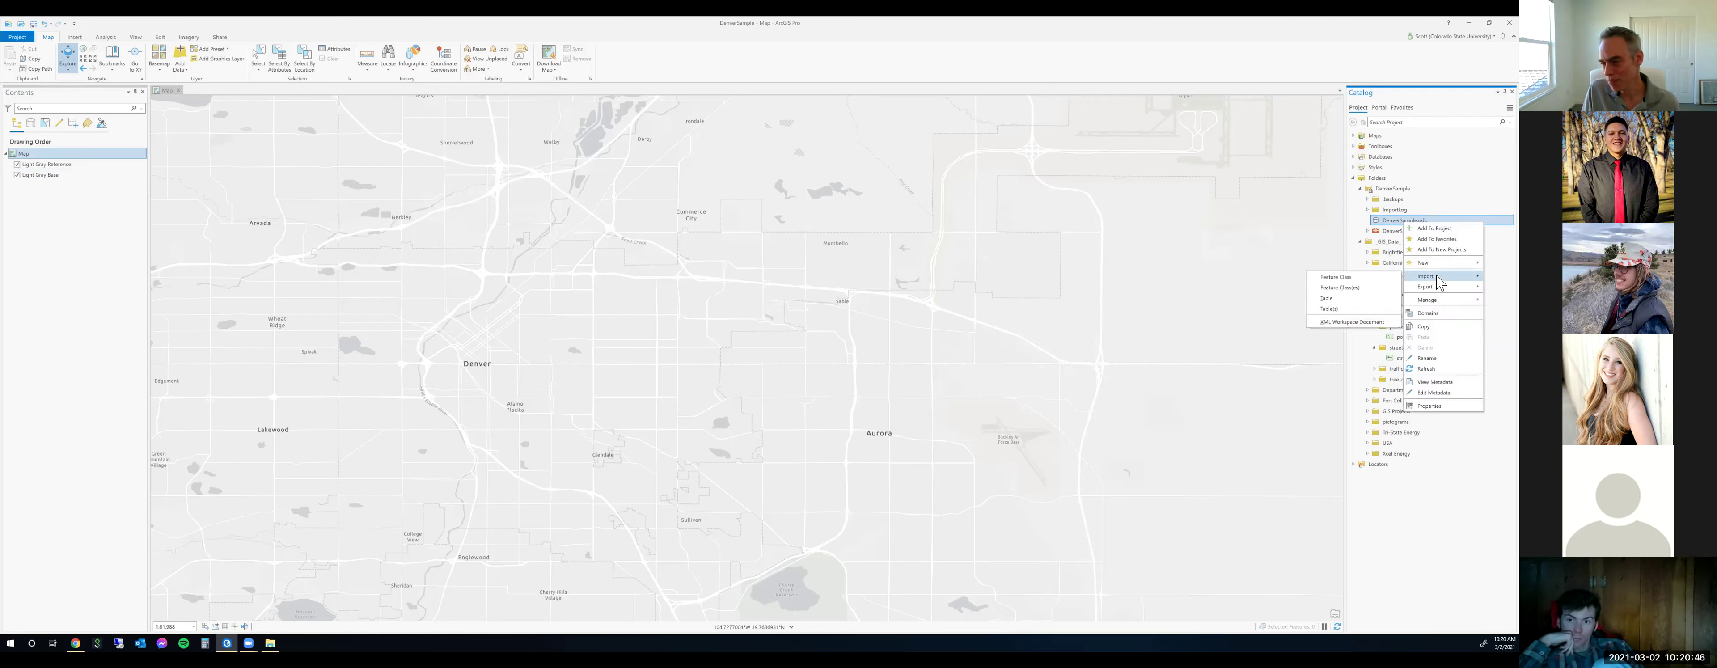
{"action": "left_click", "coordinate": [1351, 277]}
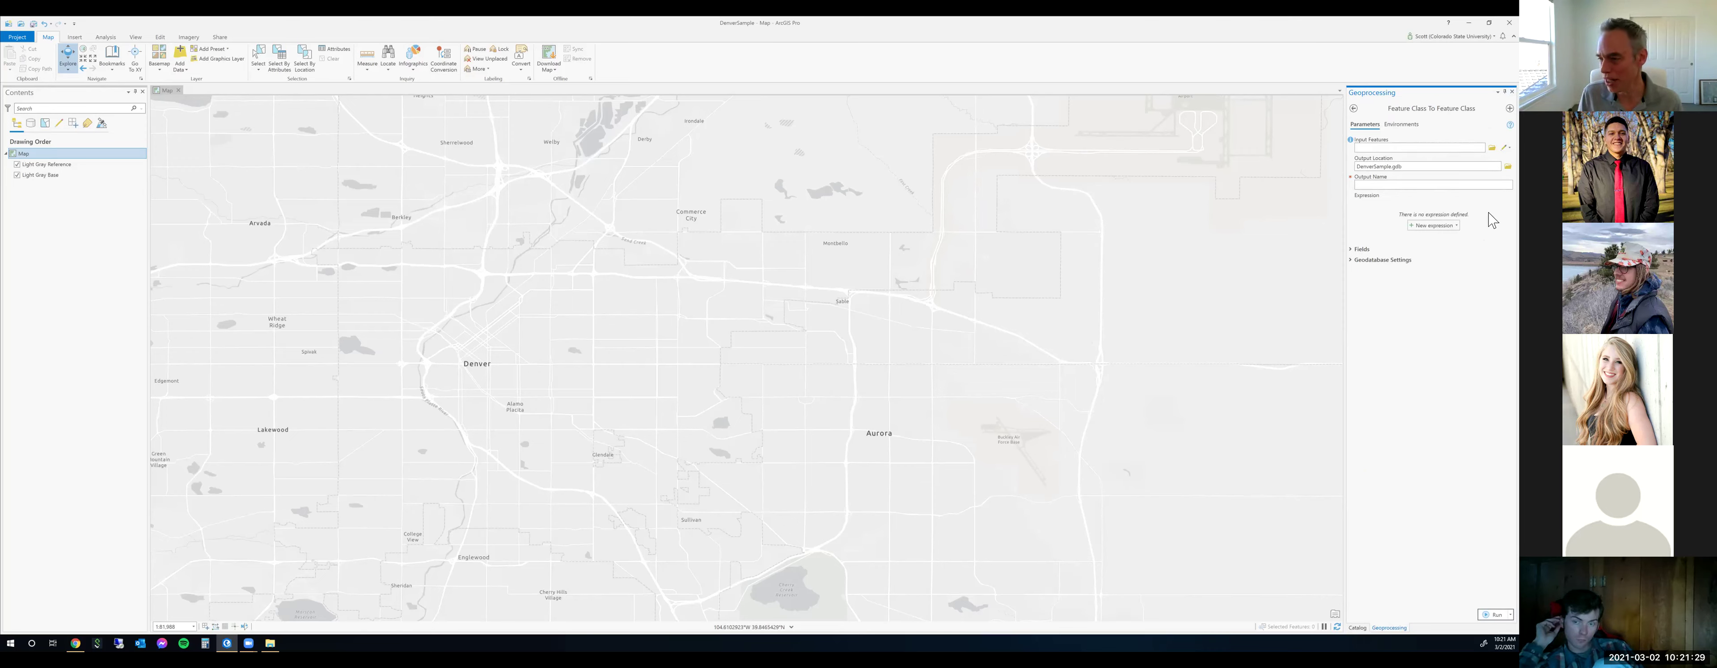
Set the input features to police_stations.shp from the _GIS_Data_ connection's Denver\police_stations folder.
{"action": "left_click", "coordinate": [1491, 148]}
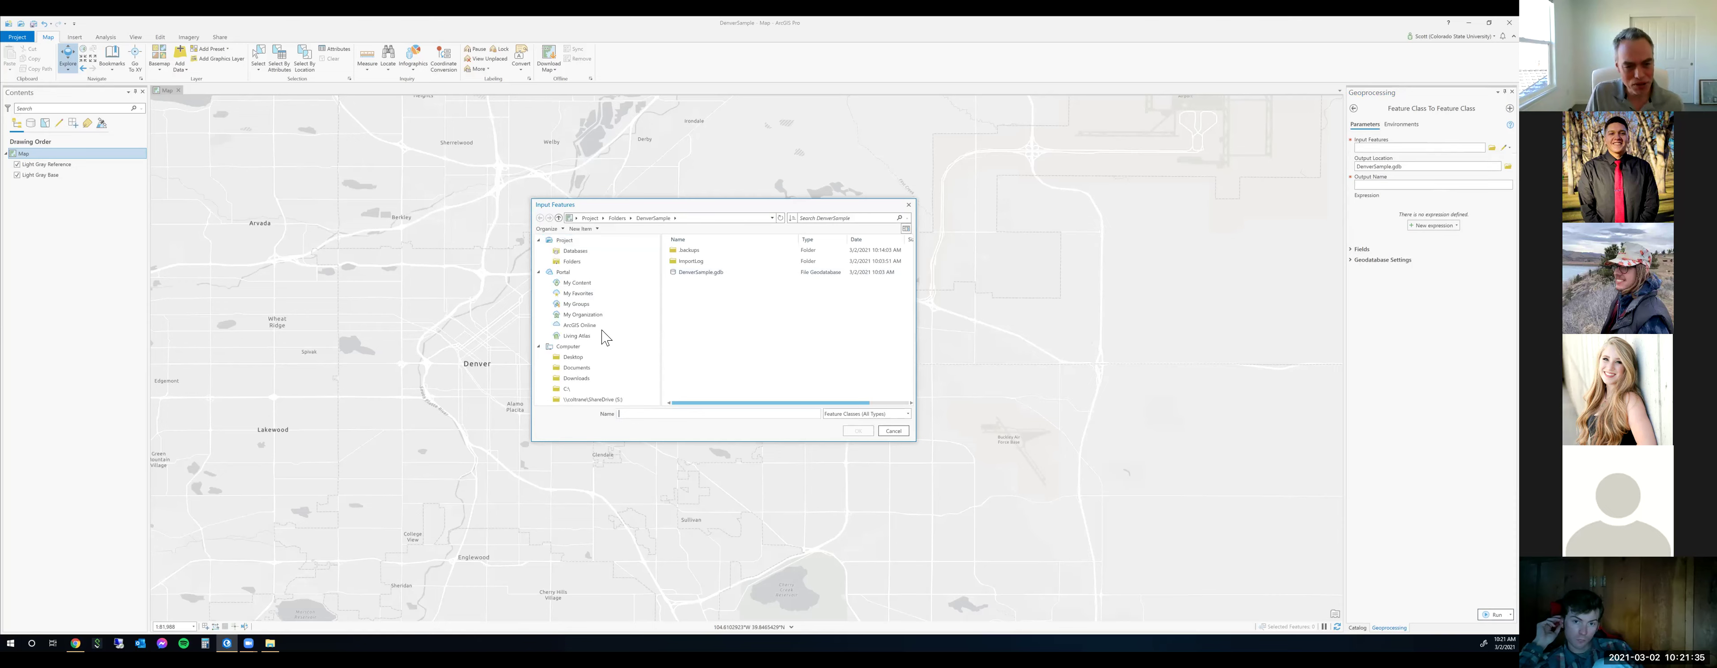
{"action": "left_click", "coordinate": [576, 262]}
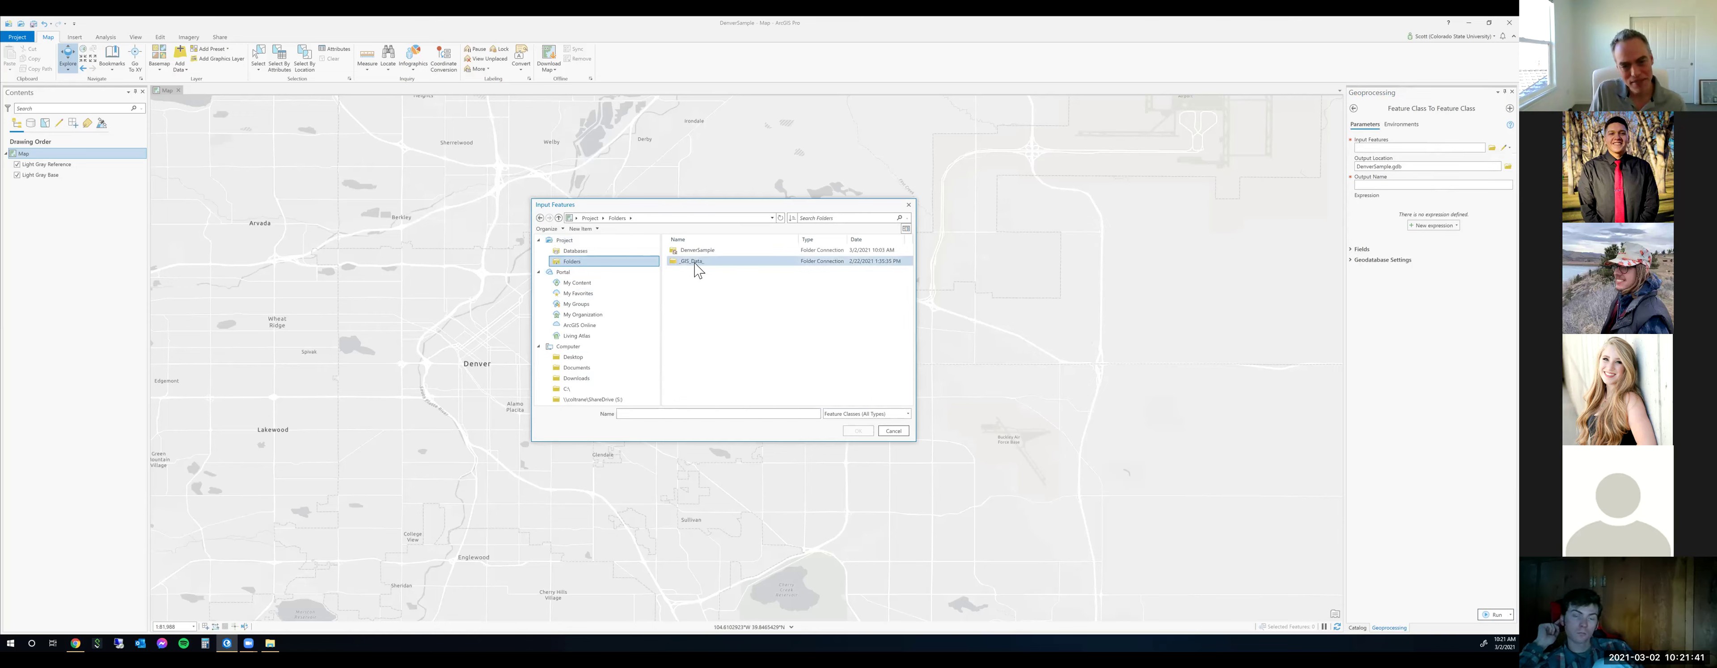
{"action": "double_click", "coordinate": [697, 269]}
{"action": "left_click", "coordinate": [687, 286]}
{"action": "double_click", "coordinate": [686, 286]}
{"action": "double_click", "coordinate": [696, 282]}
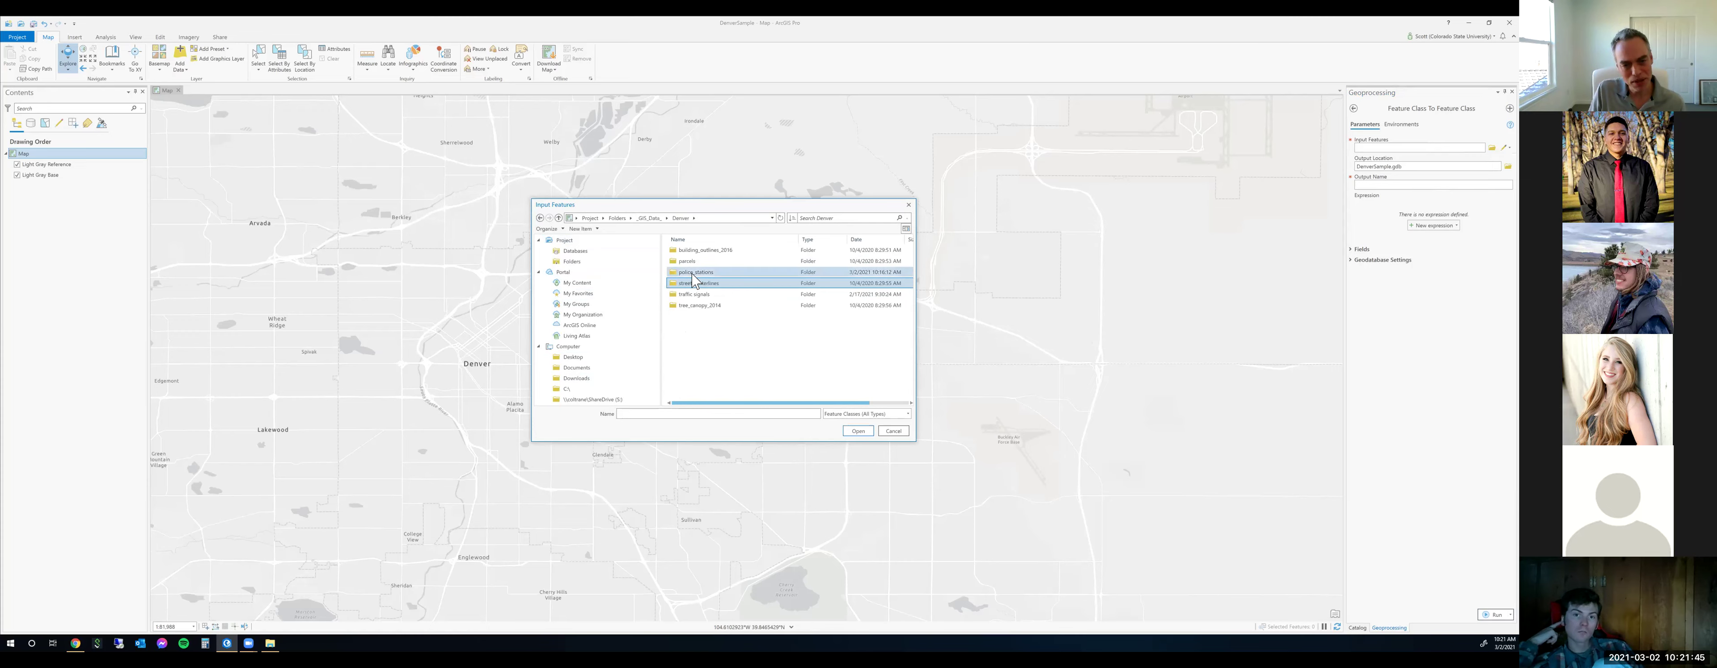
{"action": "left_click", "coordinate": [708, 252]}
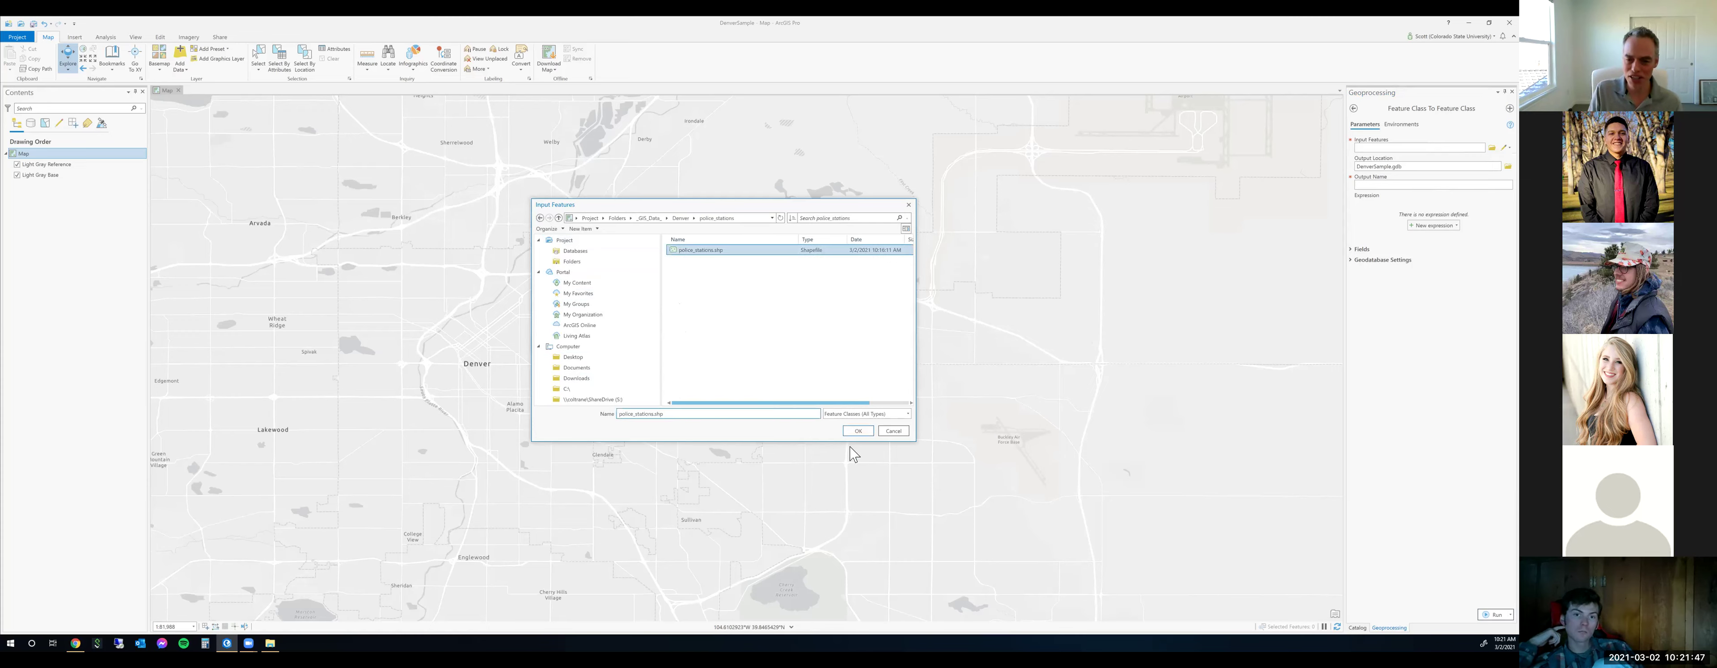
{"action": "left_click", "coordinate": [858, 431]}
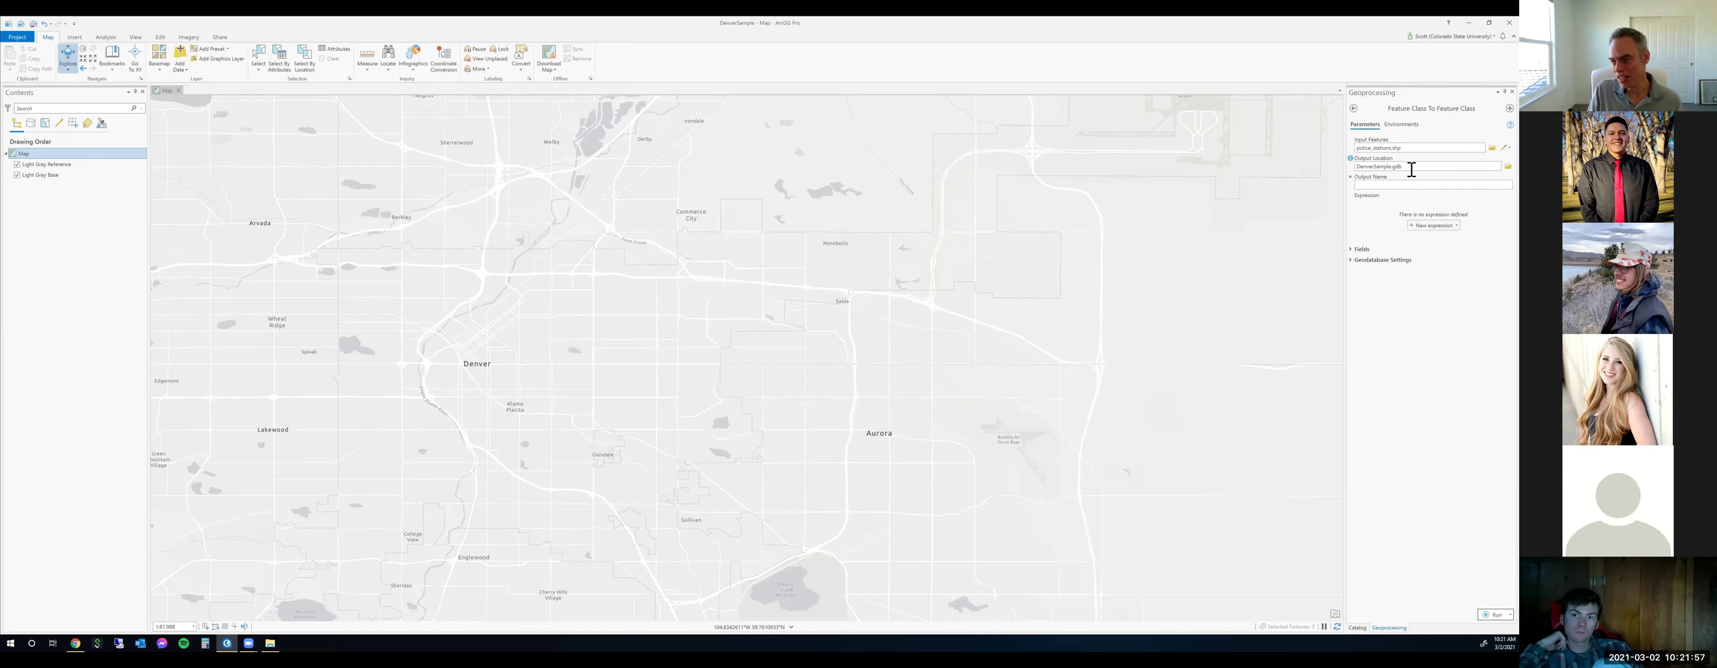
Name the output feature class PoliceStations and run the import into DenverSample.gdb.
{"action": "left_click", "coordinate": [1383, 186]}
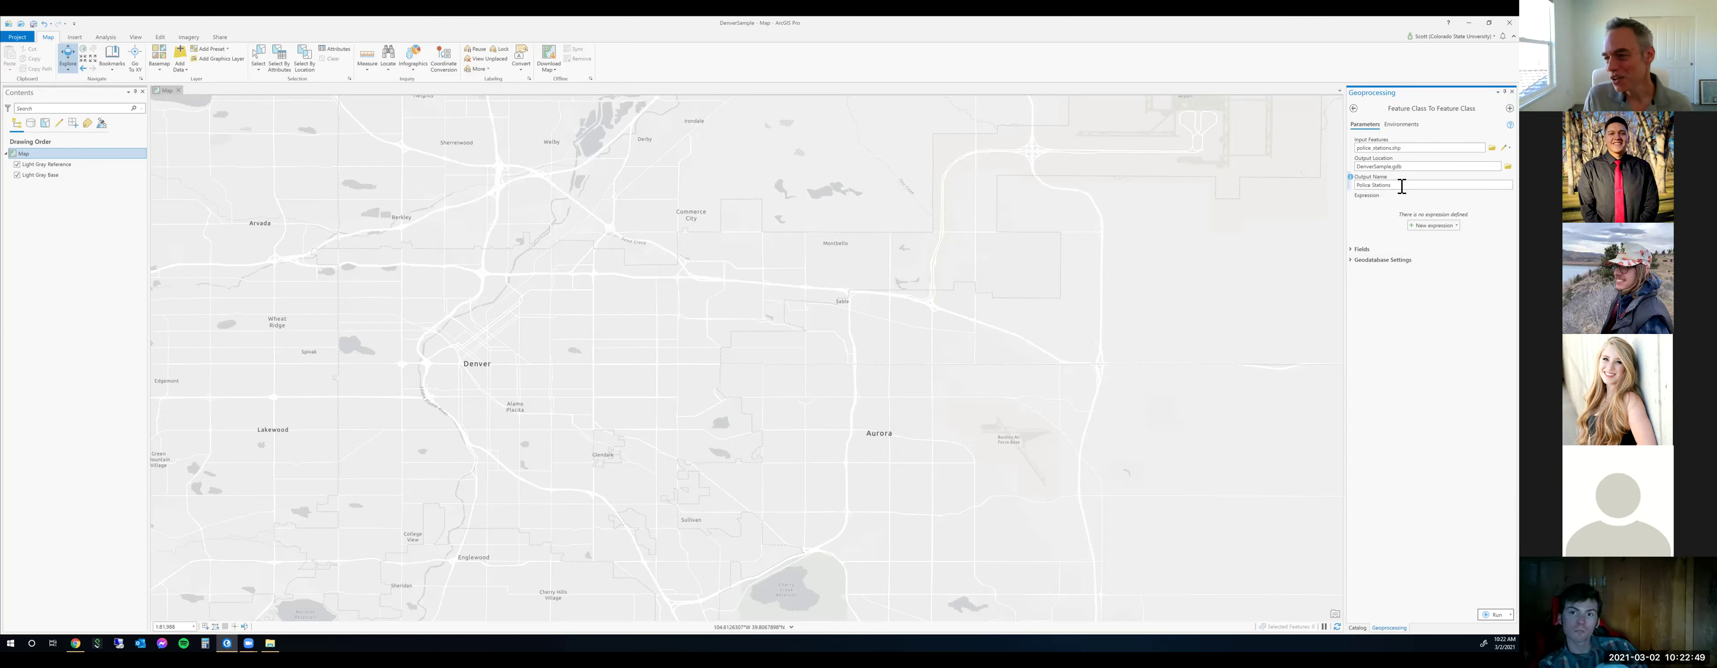
{"action": "triple_click", "coordinate": [1402, 187]}
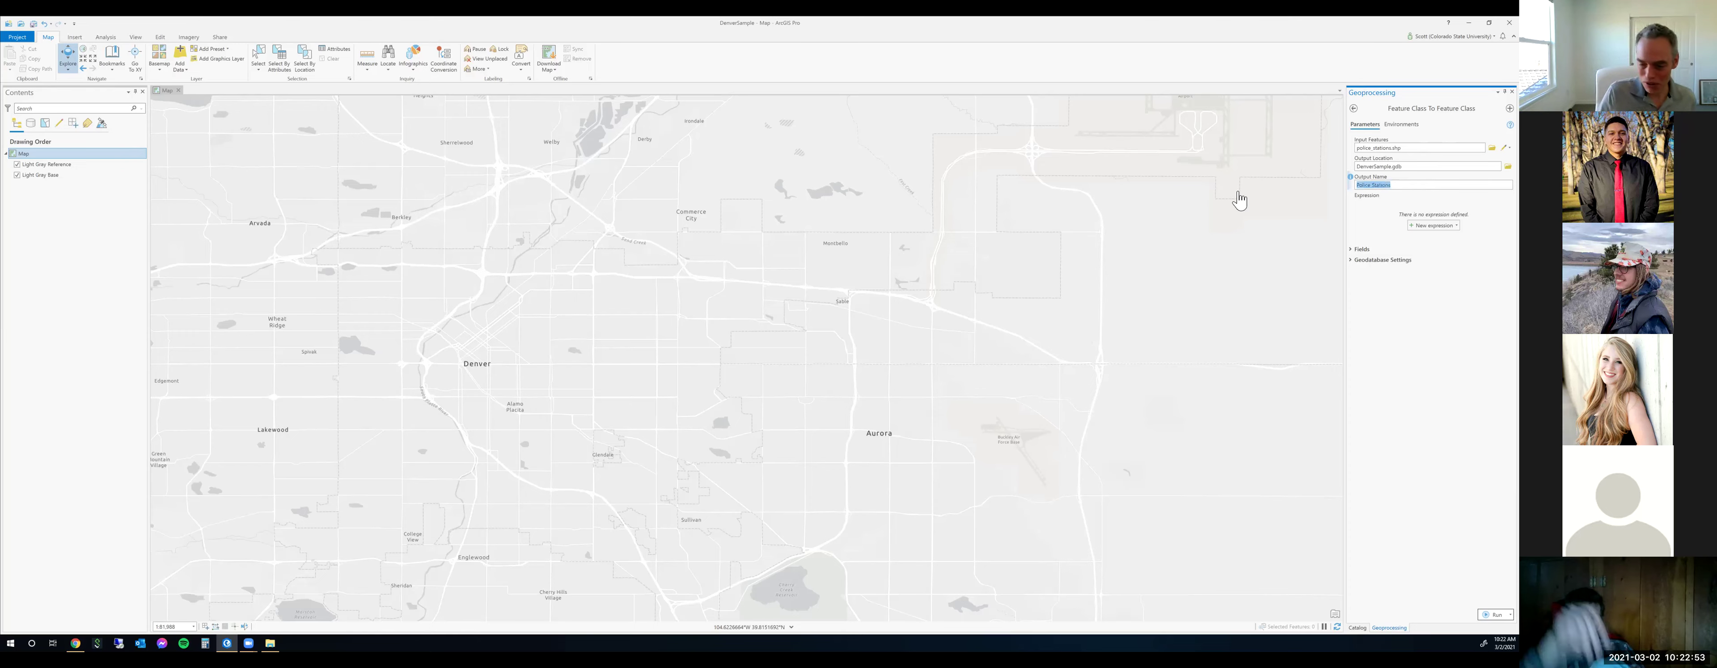
{"action": "type", "text": "PoliceStations"}
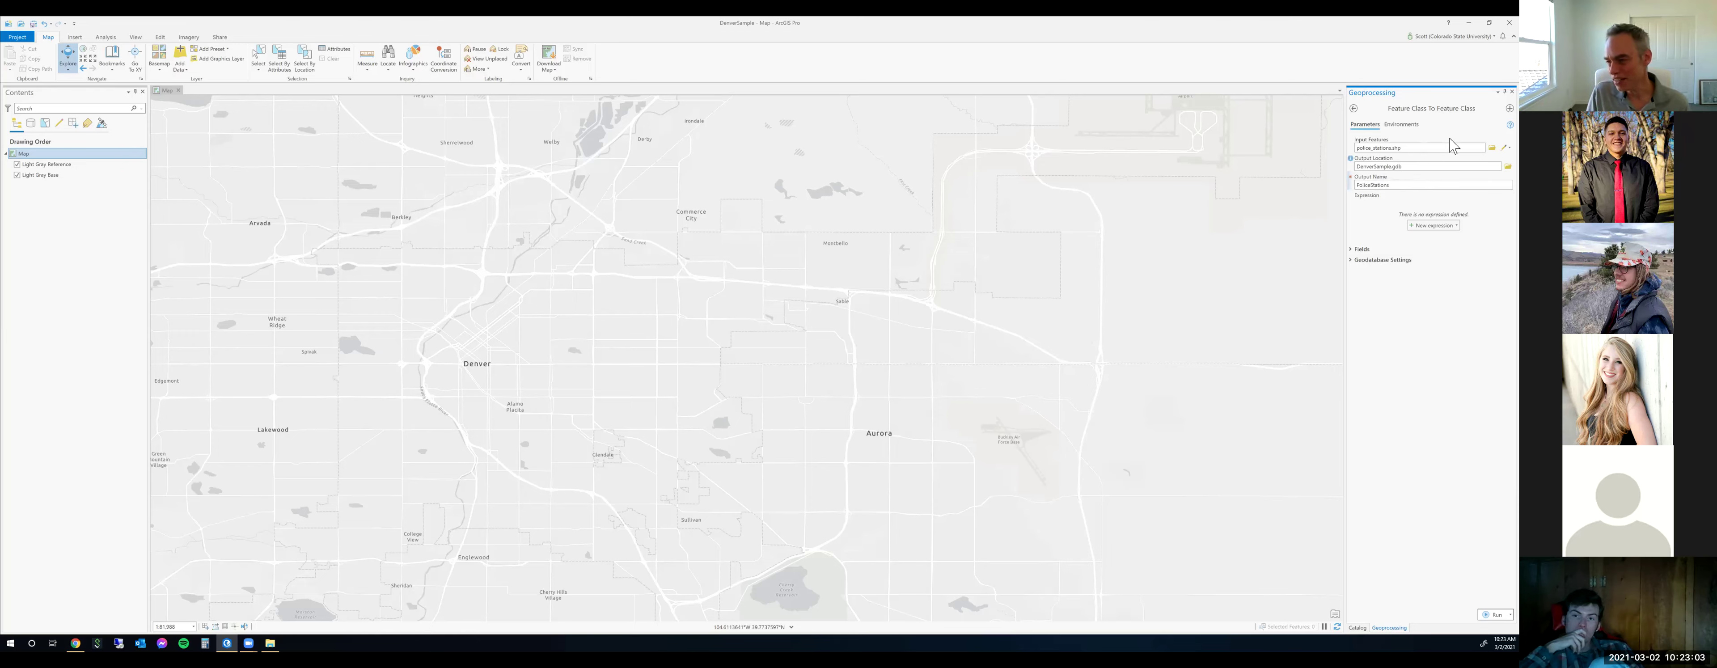
{"action": "left_click", "coordinate": [1494, 614]}
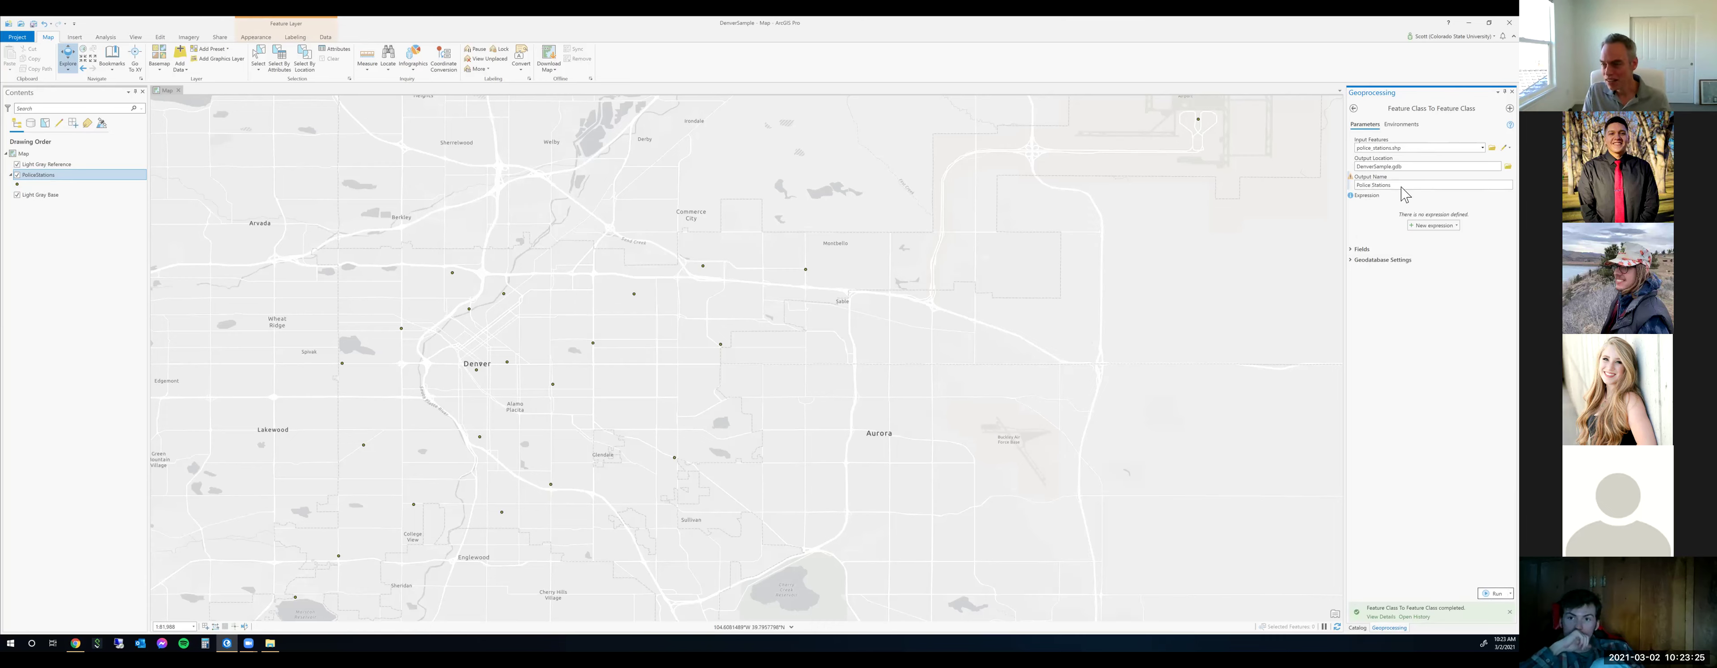
Try to run the import with the output name "Police Stations" containing a space, and check the name's validation message.
{"action": "left_click", "coordinate": [1427, 185]}
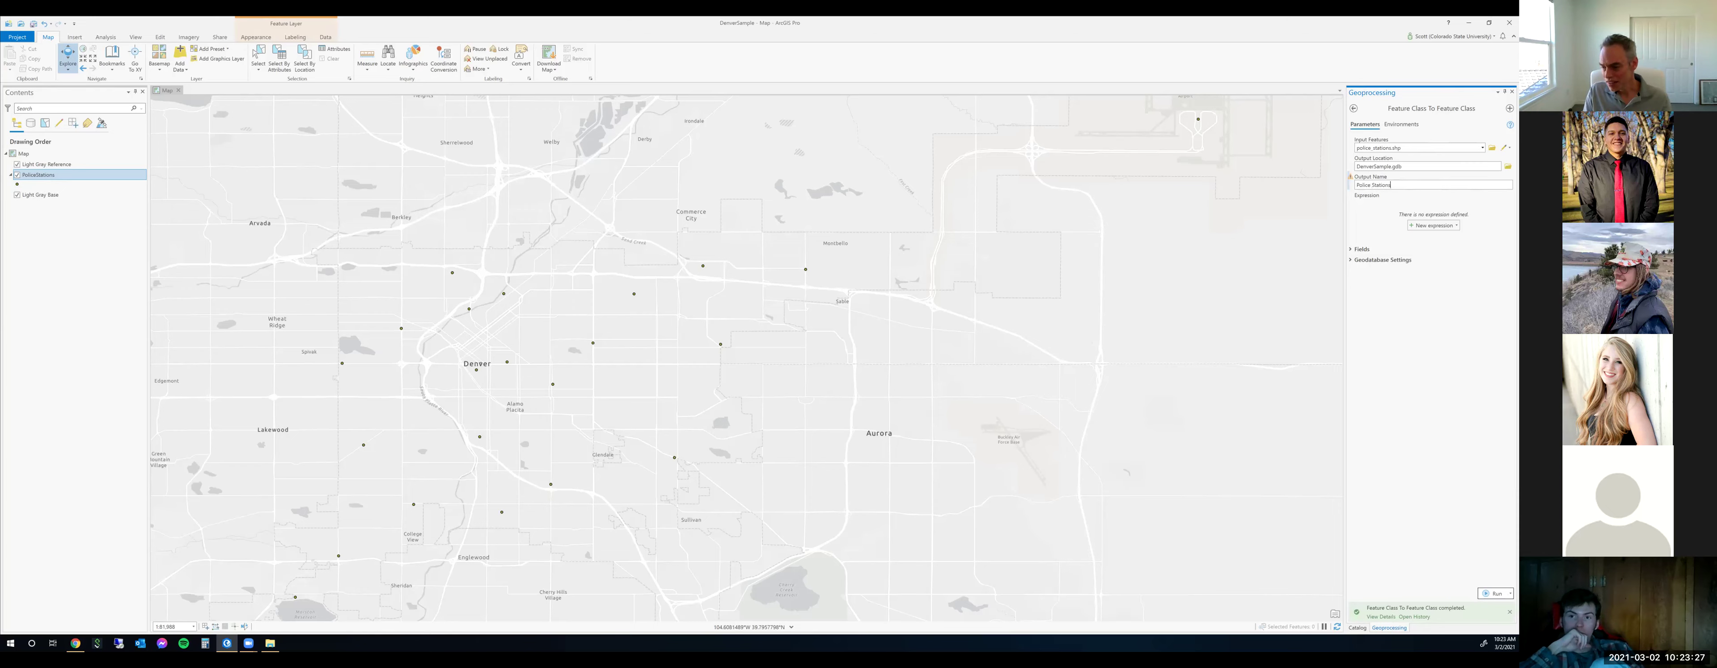
{"action": "left_click", "coordinate": [1493, 594]}
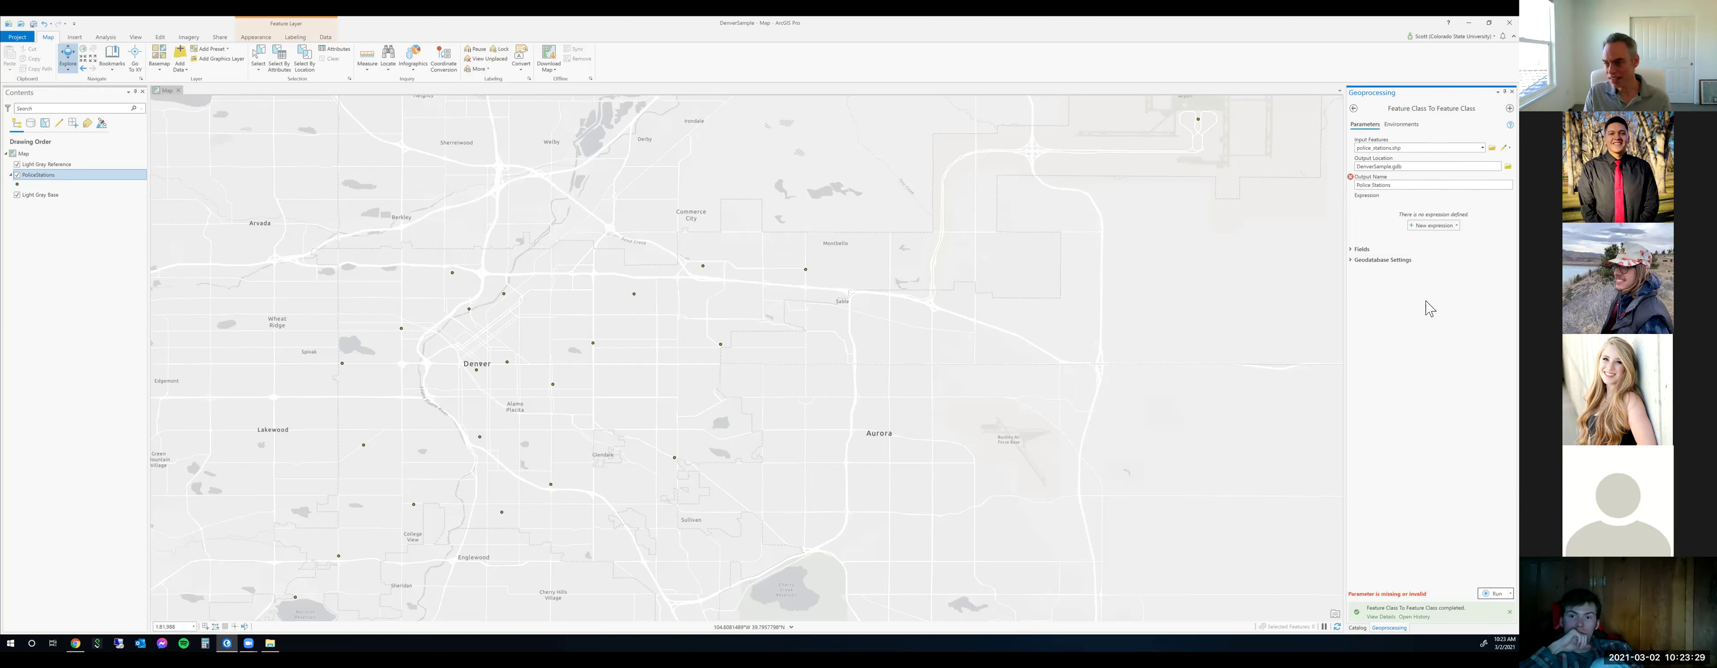
{"action": "left_click", "coordinate": [1354, 188]}
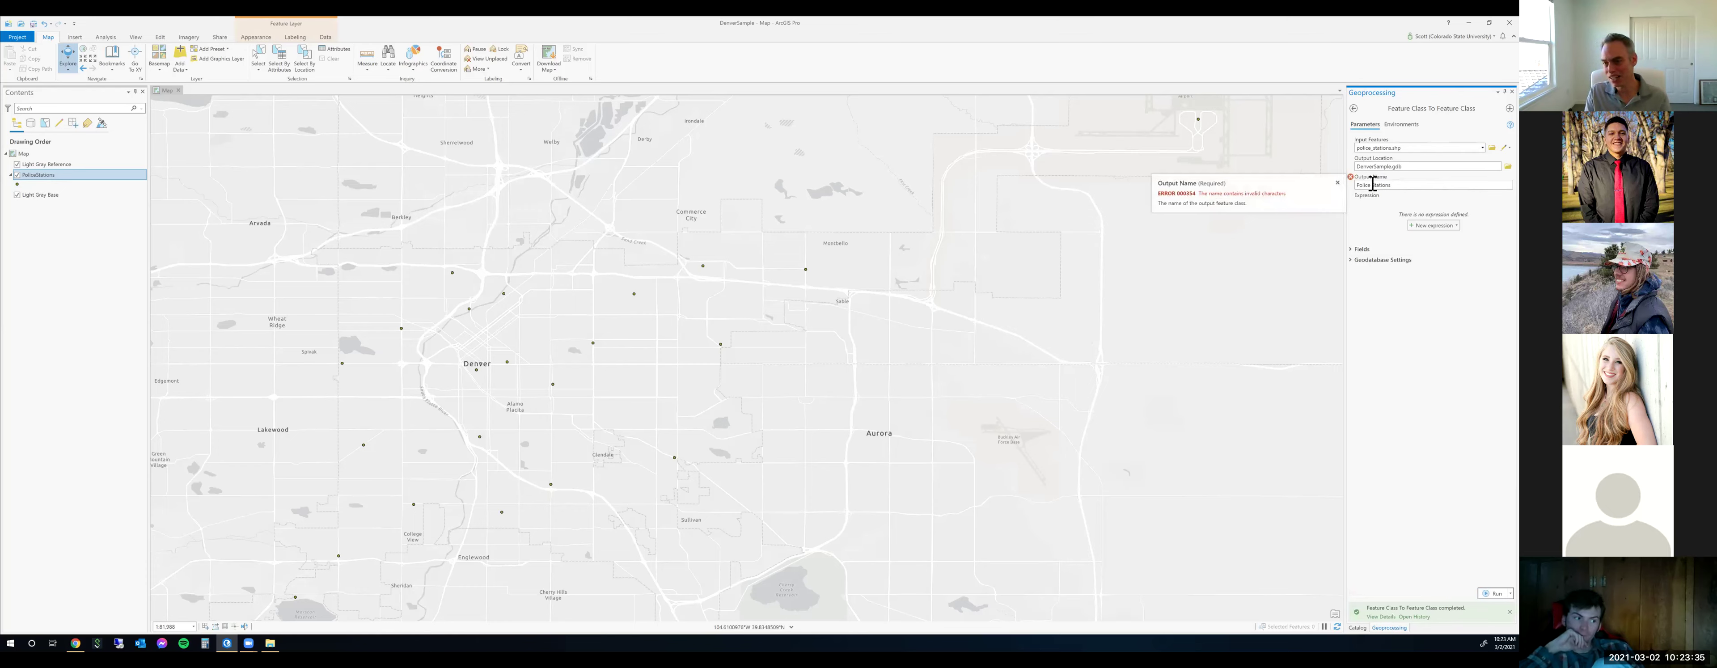
{"action": "triple_click", "coordinate": [1349, 184]}
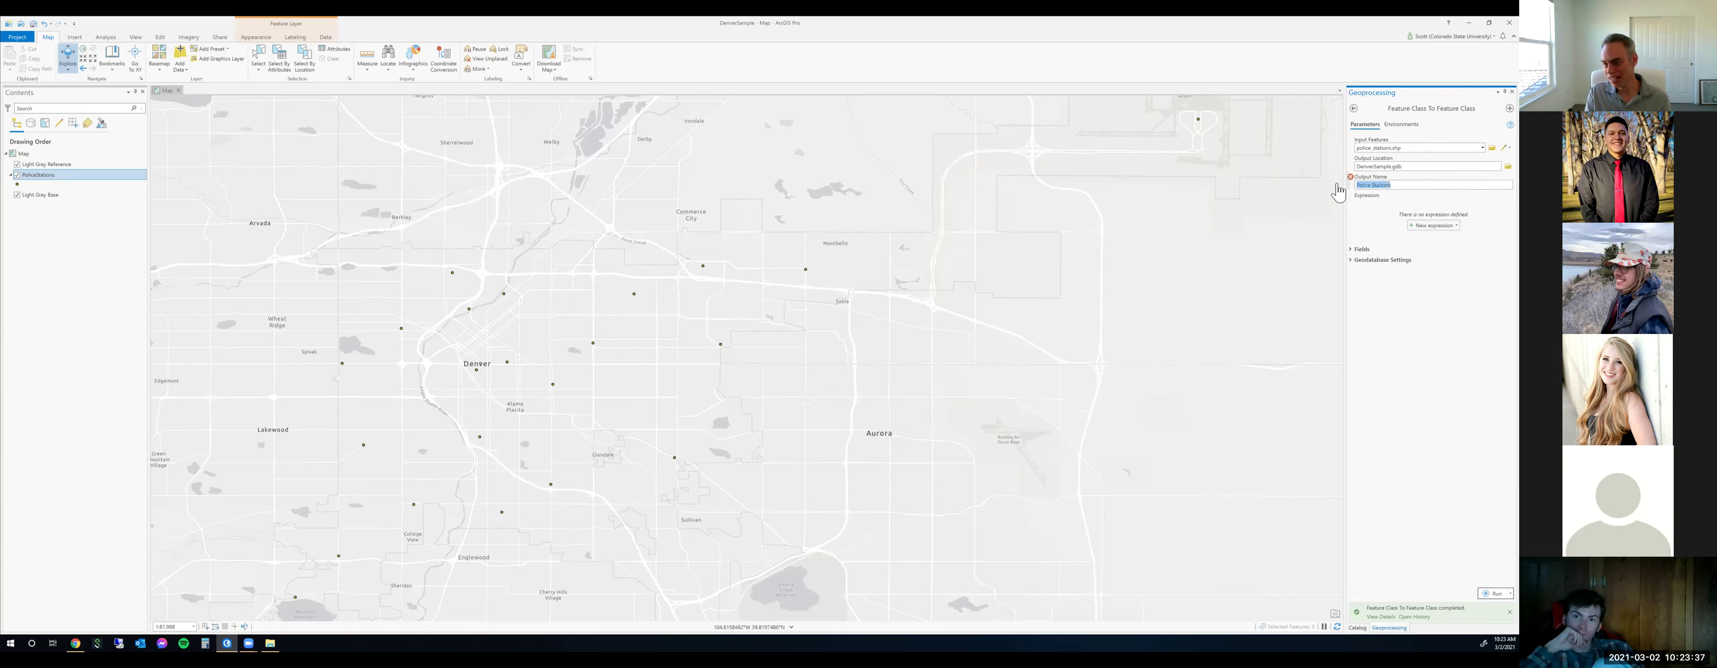
{"action": "left_click", "coordinate": [1356, 289]}
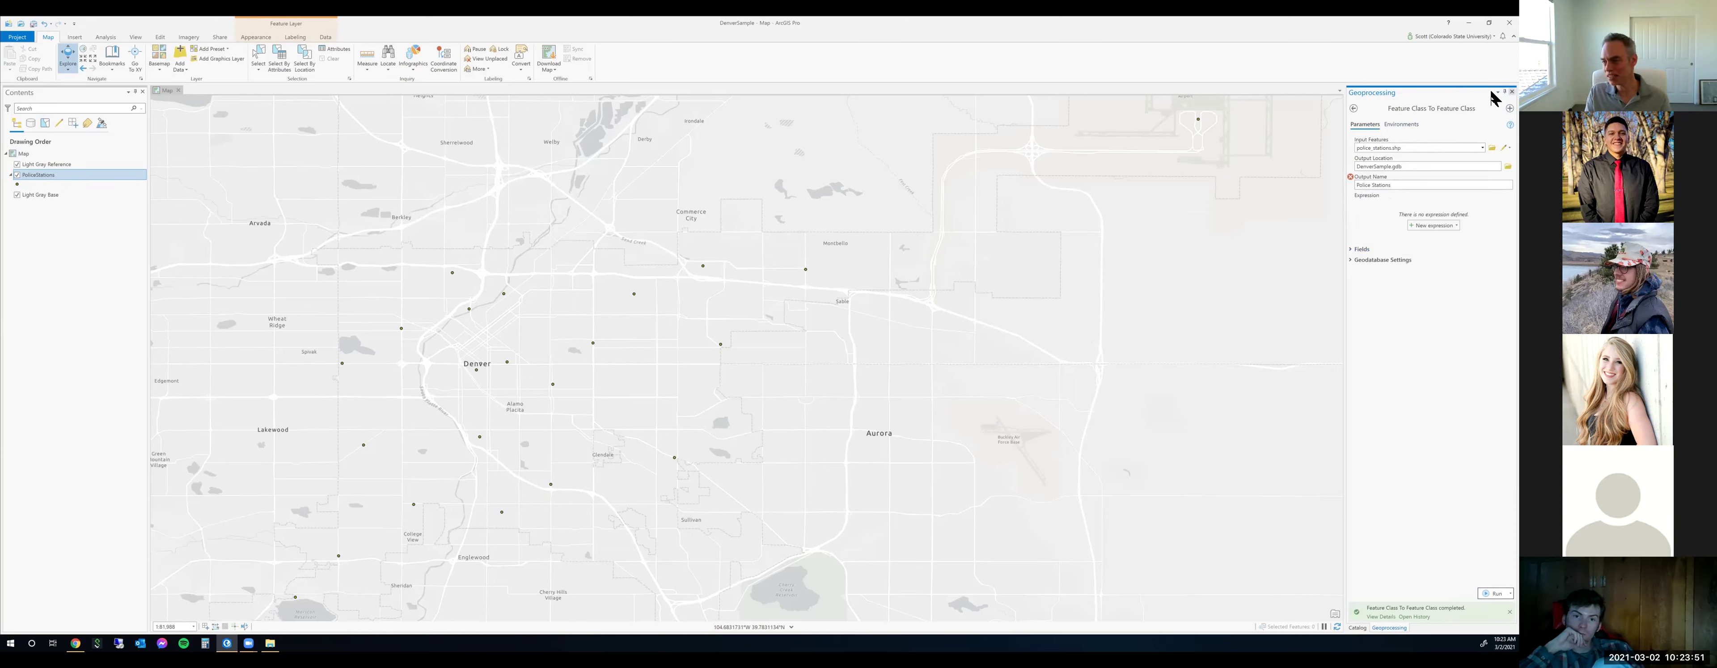
Close the import tool, refresh DenverSample.gdb and inspect the imported PoliceStations feature class in the catalog and on the map.
{"action": "left_click", "coordinate": [1511, 91]}
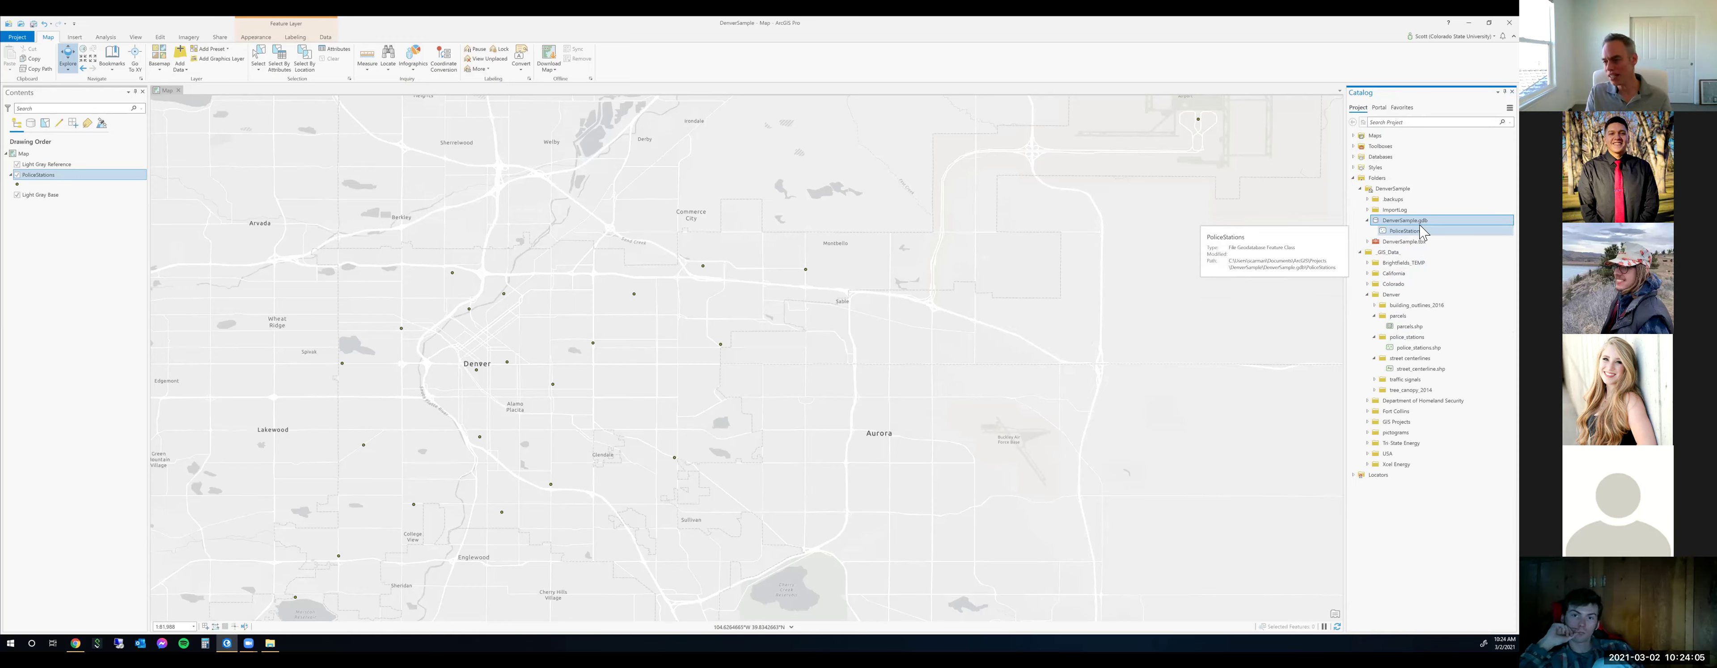
{"action": "right_click", "coordinate": [1411, 227]}
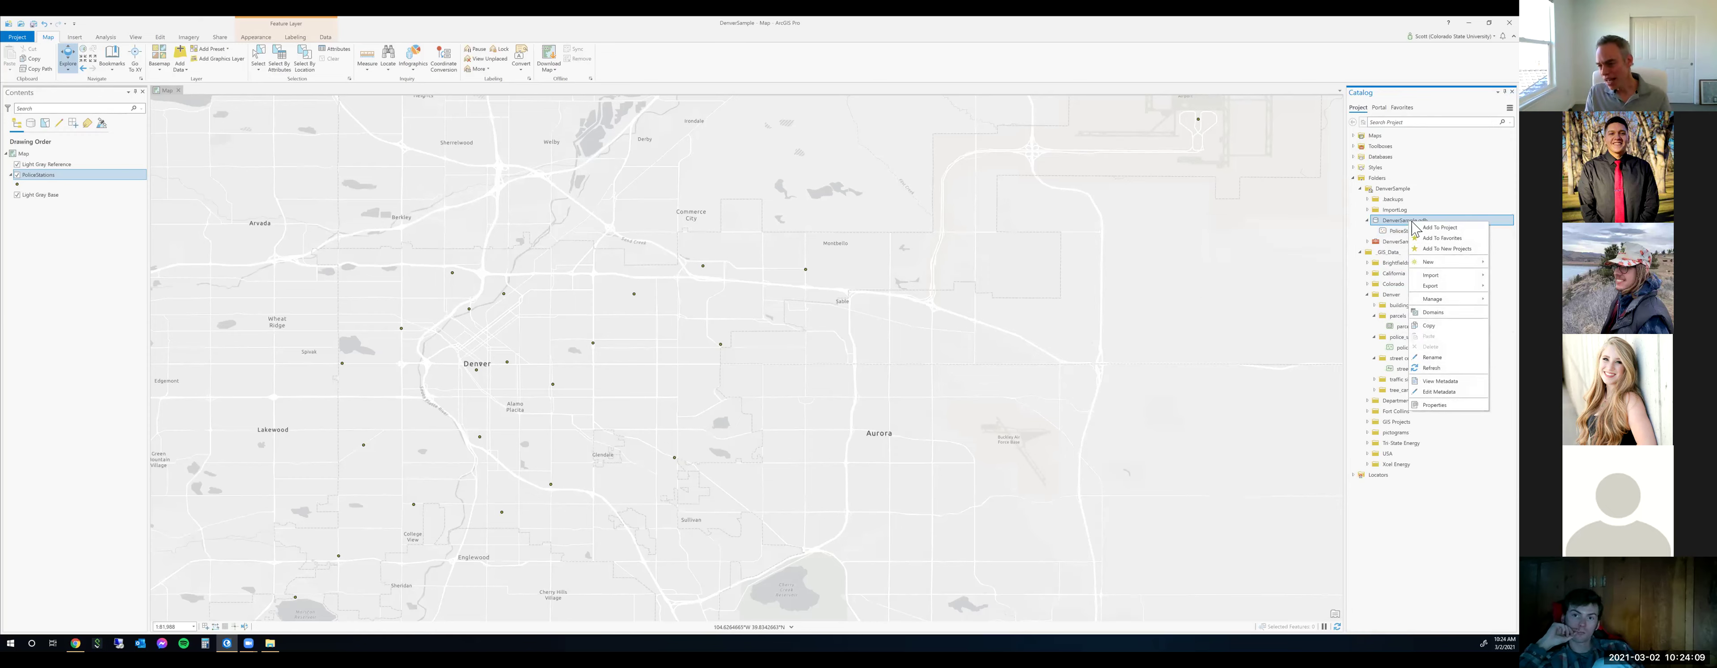
{"action": "left_click", "coordinate": [1439, 368]}
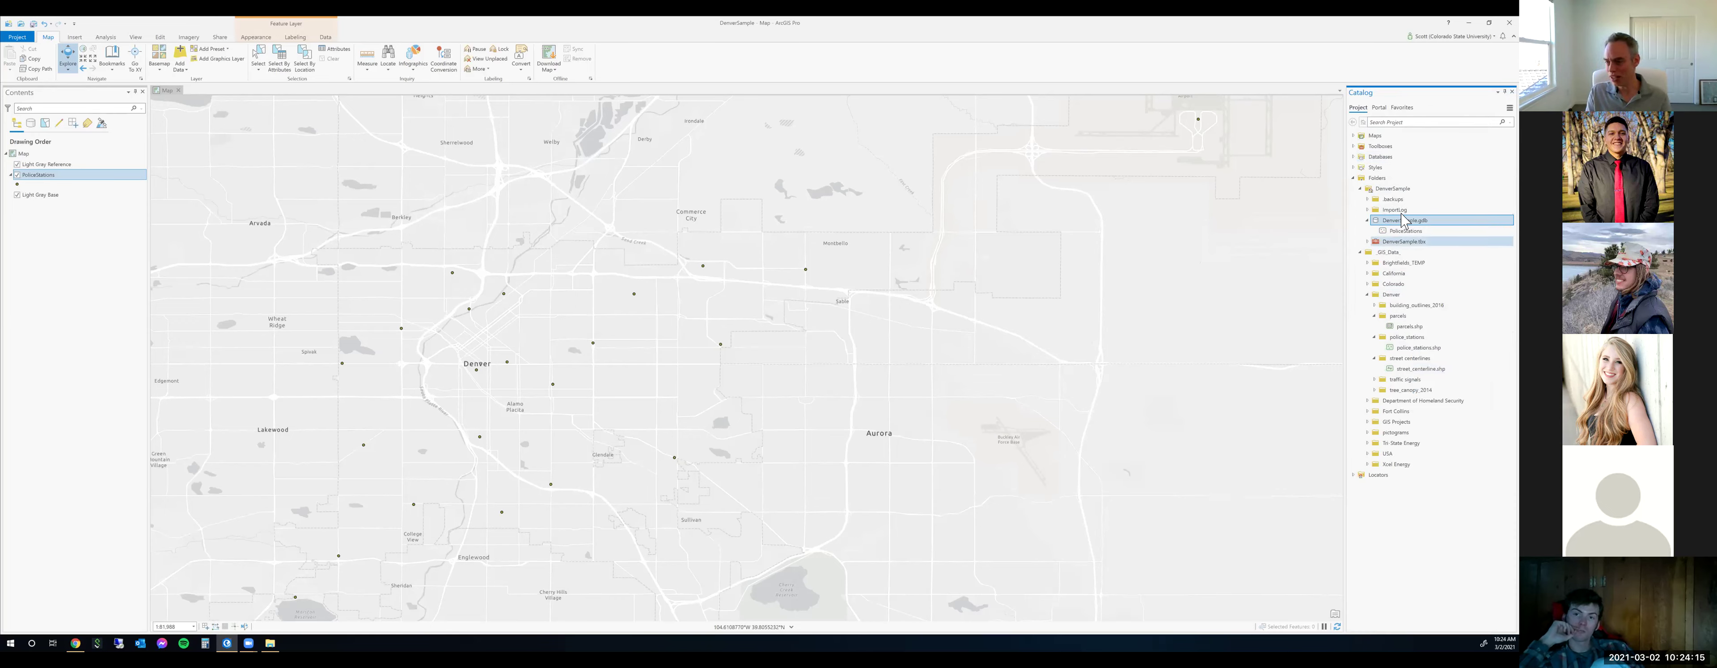
{"action": "mouse_move", "coordinate": [1414, 234]}
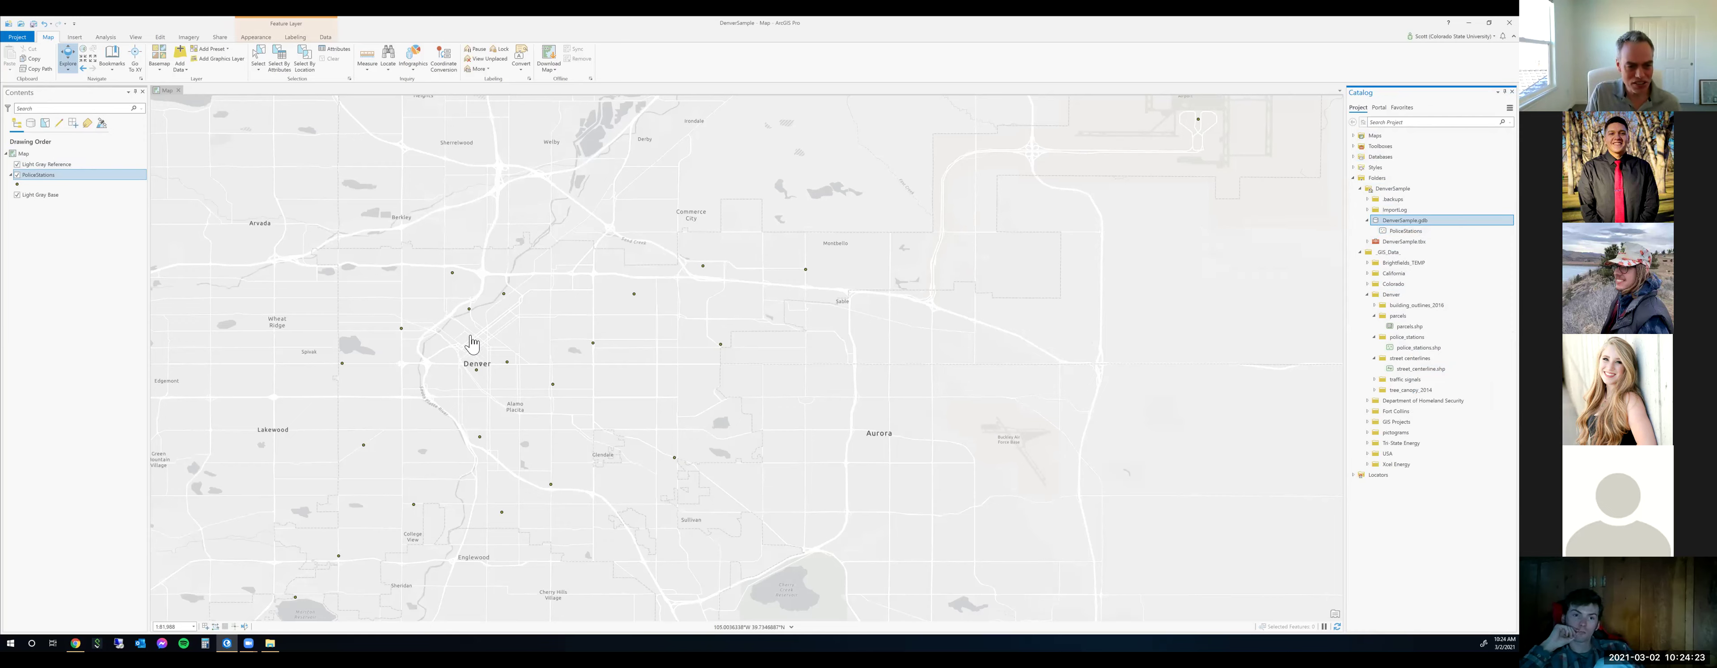
{"action": "scroll", "coordinate": [470, 339], "scroll_direction": "up", "scroll_amount": 3}
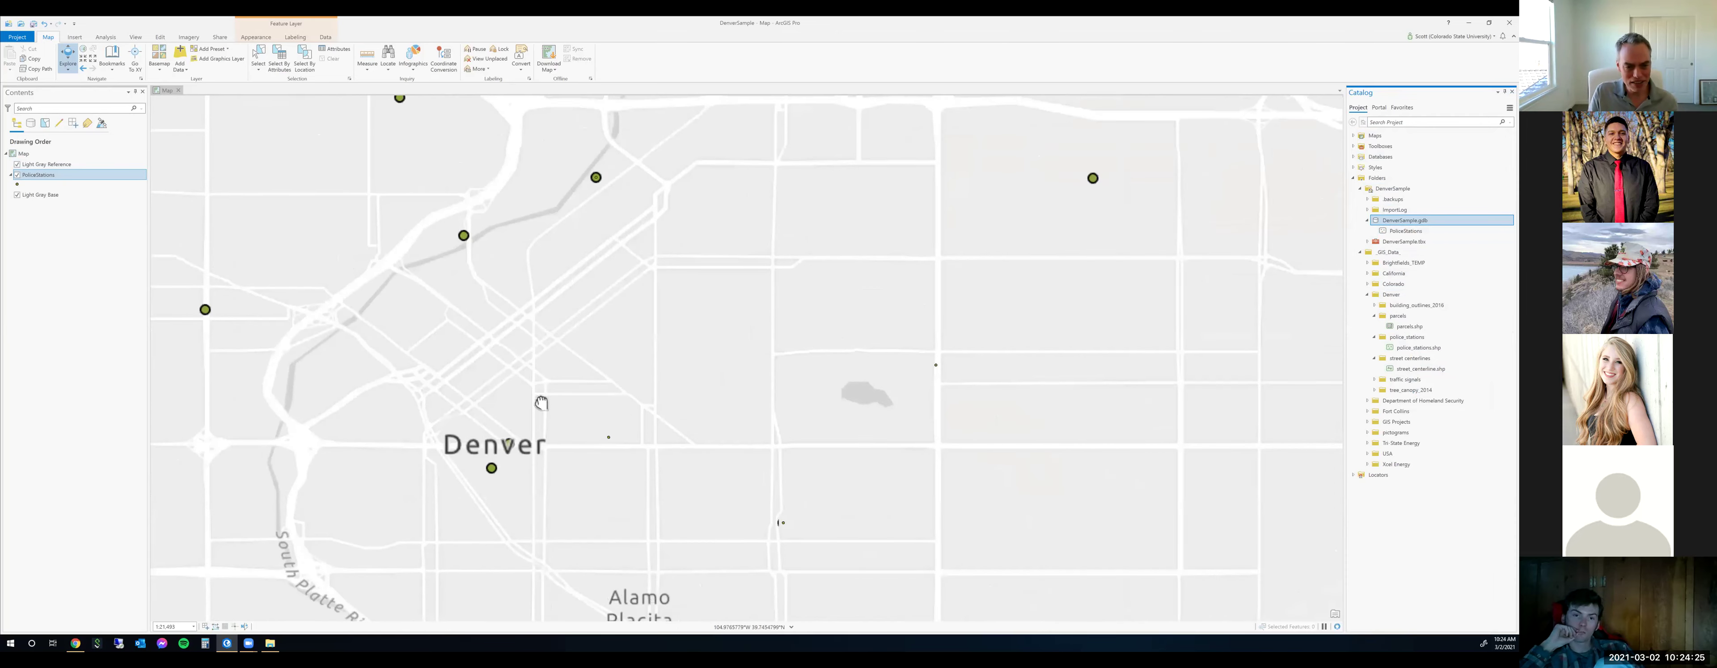
Inspect the pop-up attributes of the police station east of the Denver label, including station, address and staff hours, and close it.
{"action": "left_click_drag", "start_coordinate": [651, 401], "coordinate": [770, 409]}
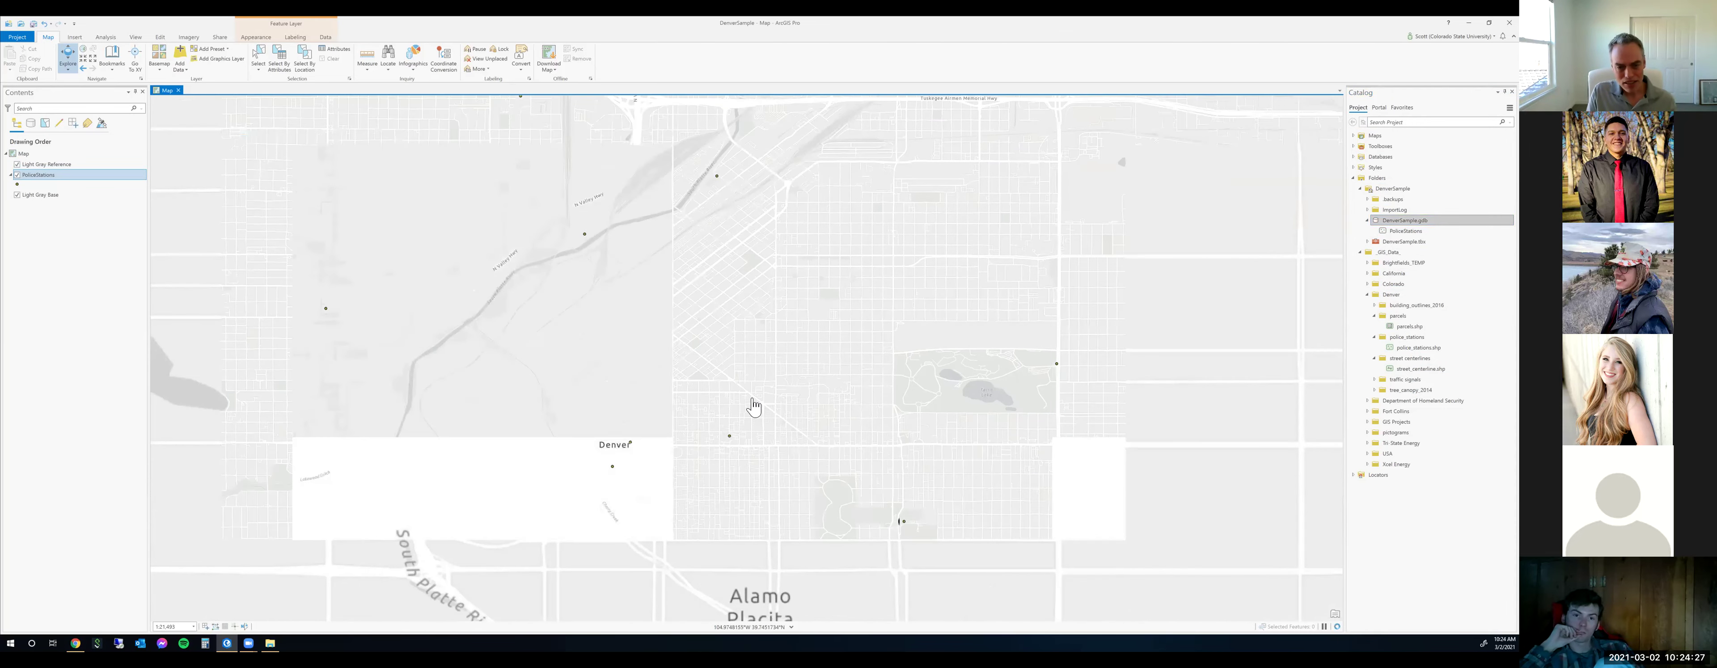
{"action": "scroll", "coordinate": [753, 407], "scroll_direction": "up", "scroll_amount": 1}
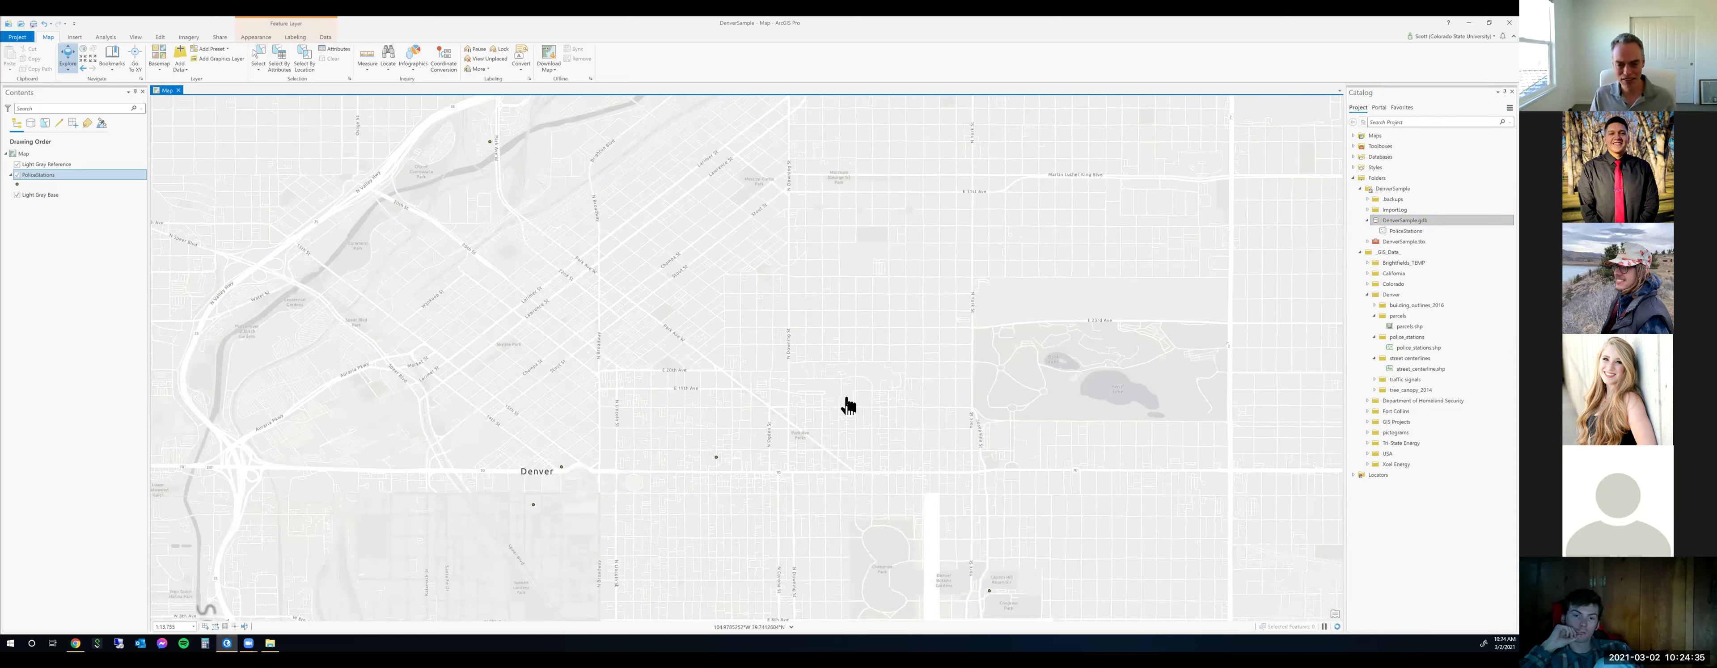
{"action": "left_click", "coordinate": [716, 461]}
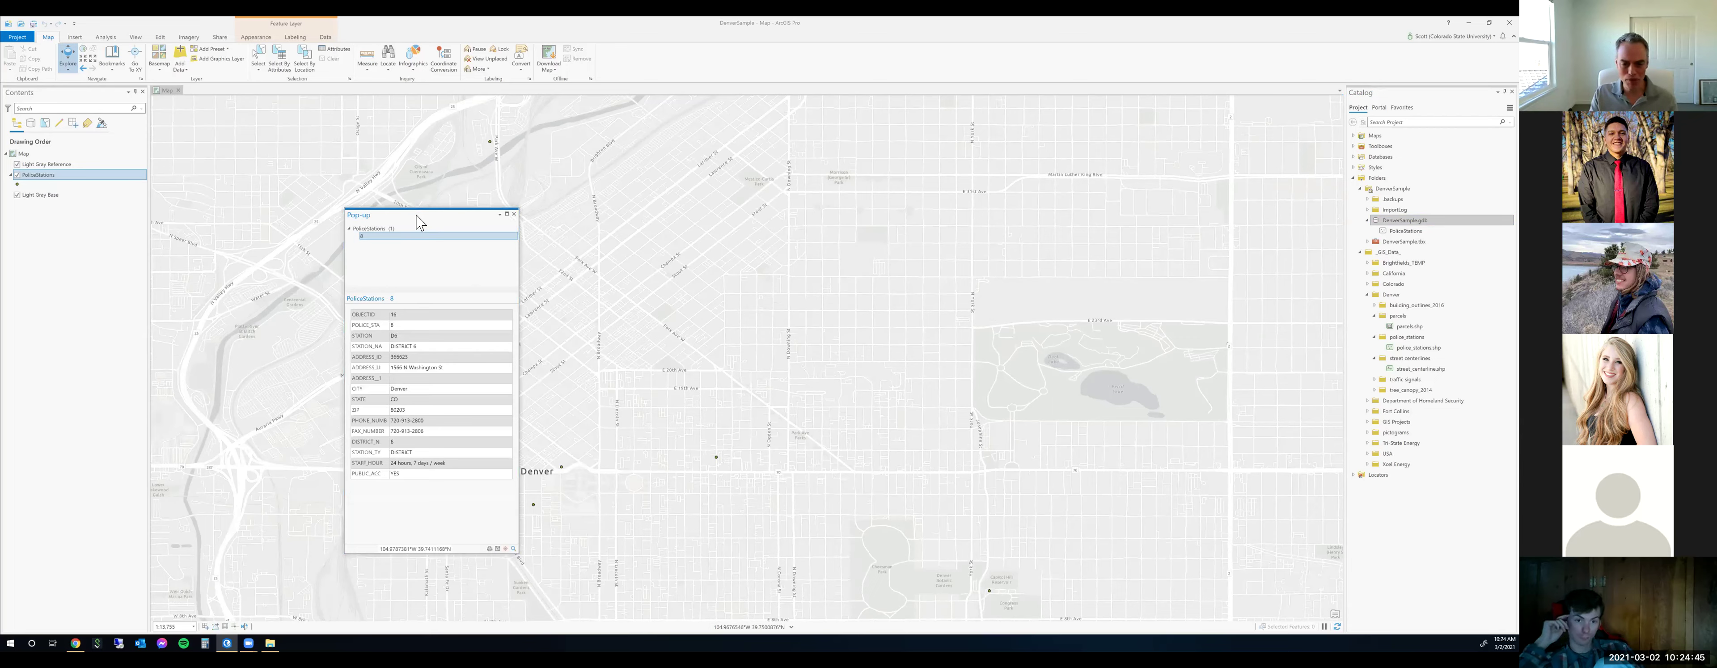
{"action": "left_click_drag", "start_coordinate": [418, 215], "coordinate": [570, 183]}
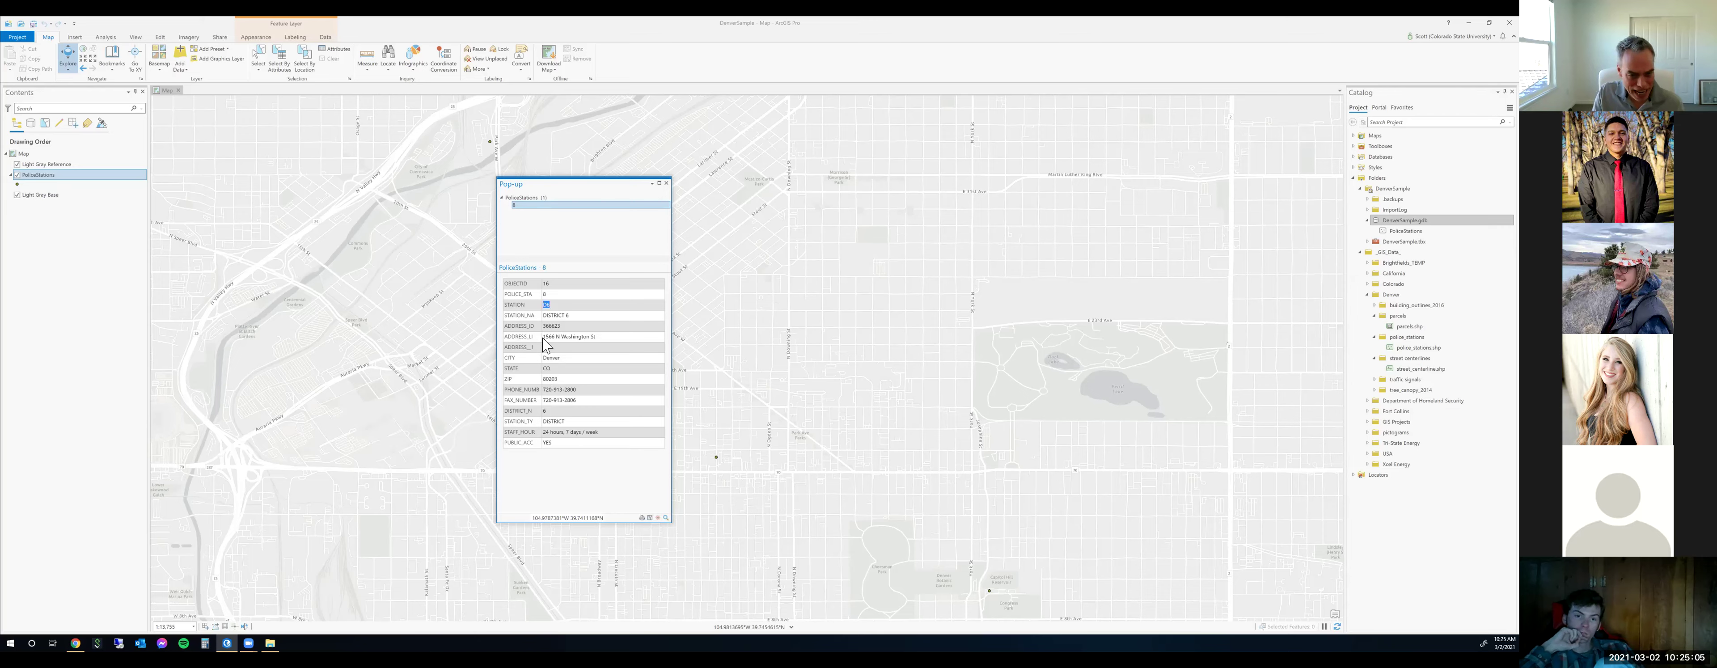
{"action": "left_click_drag", "start_coordinate": [589, 335], "coordinate": [602, 341]}
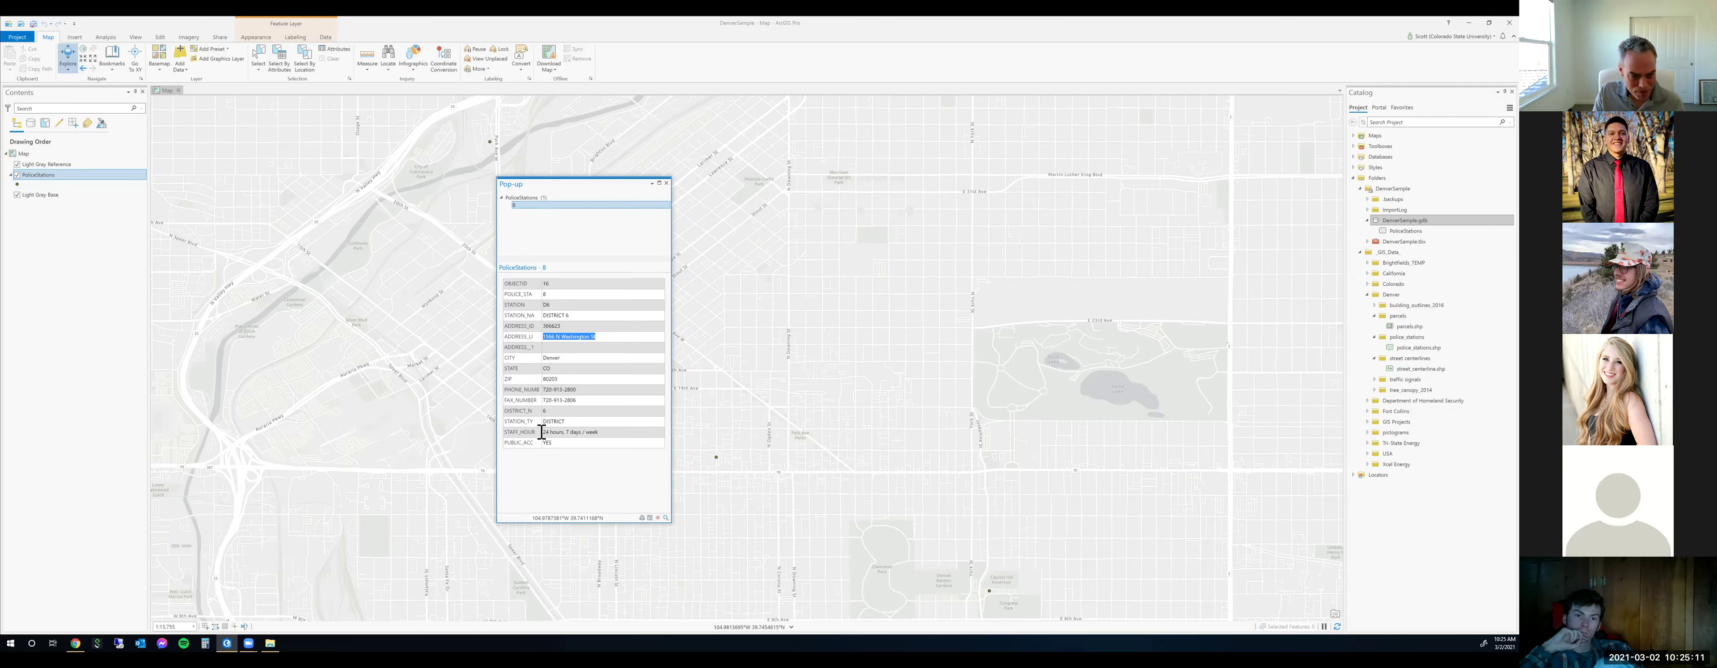
{"action": "left_click_drag", "start_coordinate": [543, 432], "coordinate": [627, 433]}
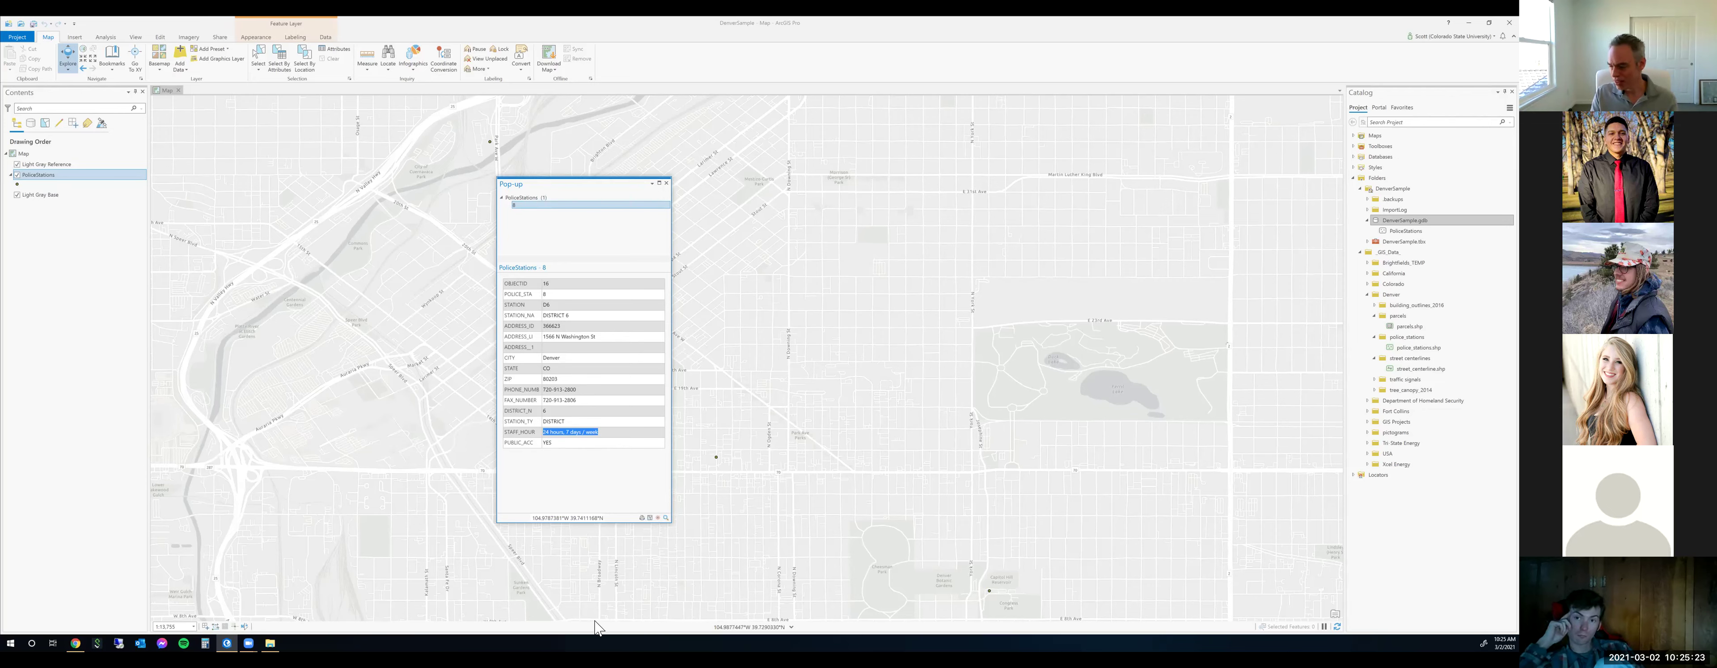
{"action": "left_click", "coordinate": [666, 183]}
{"action": "scroll", "coordinate": [839, 337], "scroll_direction": "up", "scroll_amount": 3}
{"action": "scroll", "coordinate": [406, 282], "scroll_direction": "up", "scroll_amount": 2}
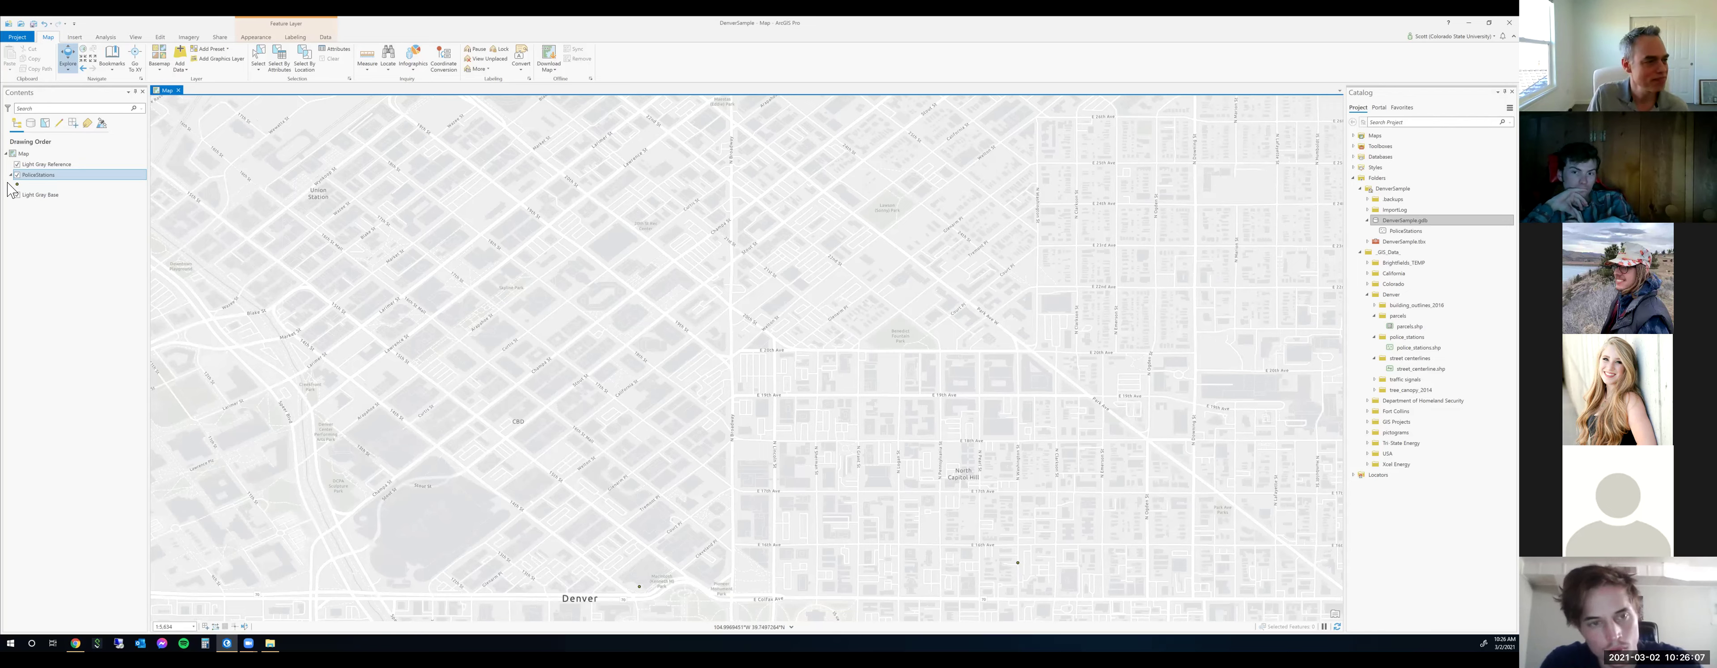
Open the map's coordinate system properties and expand the projected State Plane group NAD 1983 (2011) (US Feet).
{"action": "right_click", "coordinate": [37, 154]}
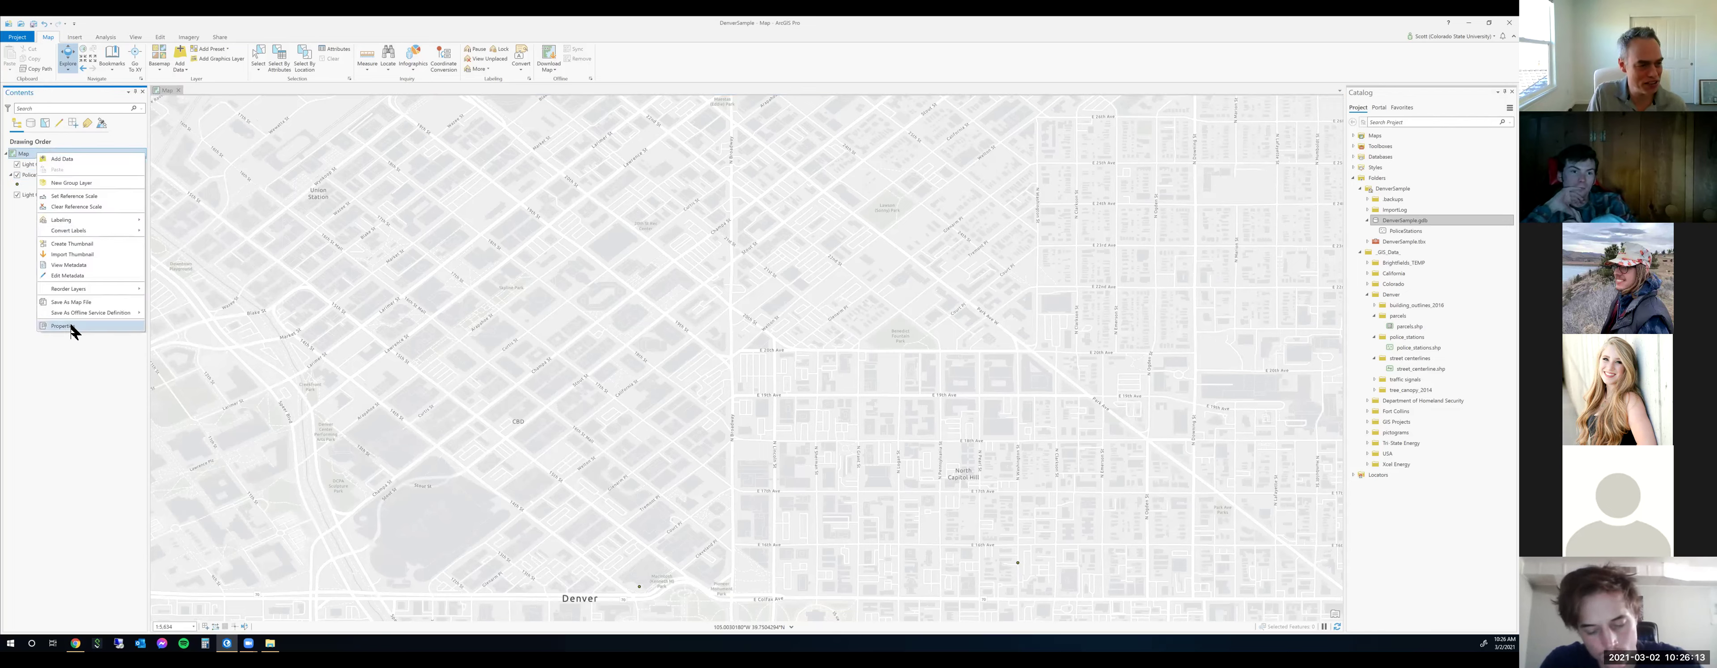
{"action": "left_click", "coordinate": [60, 326]}
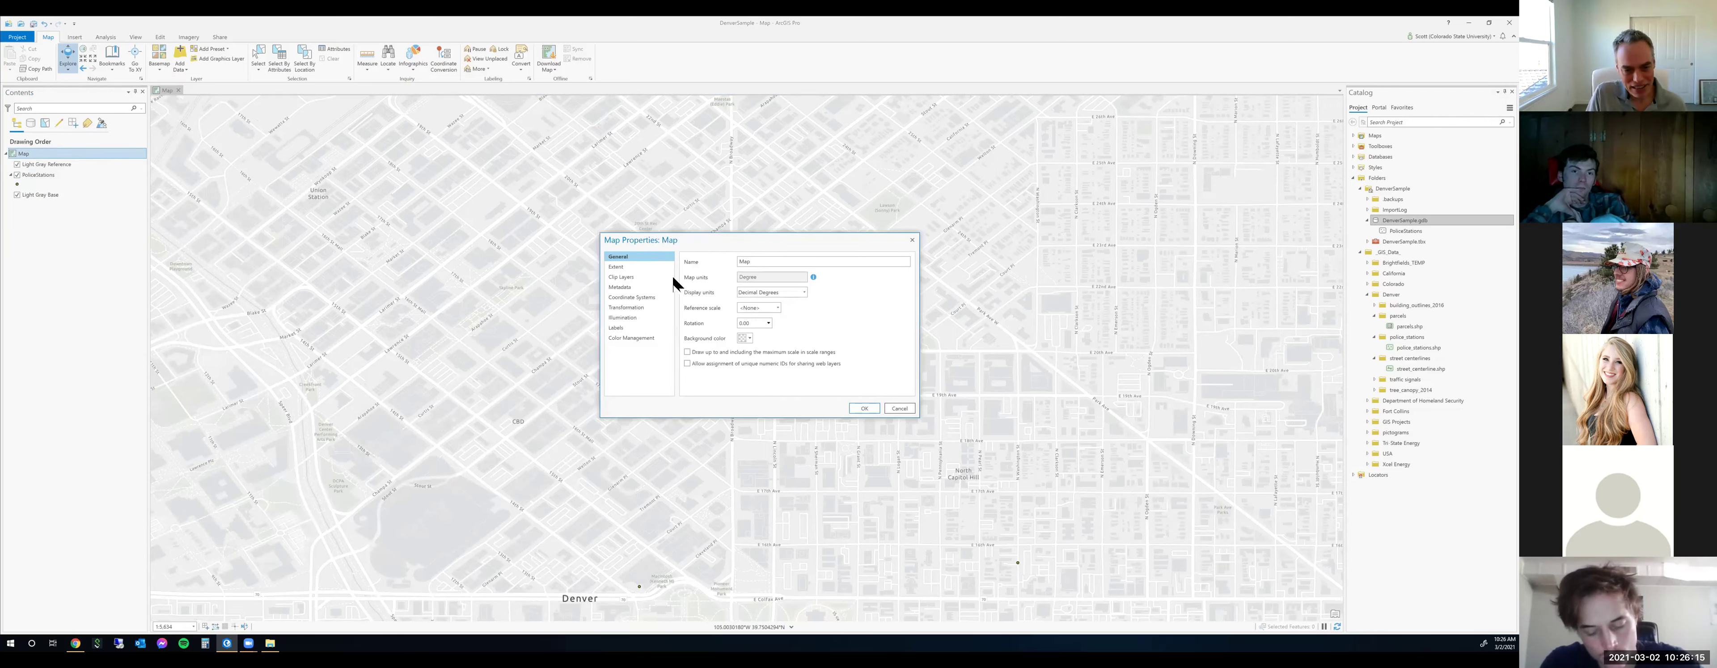
{"action": "left_click", "coordinate": [648, 301]}
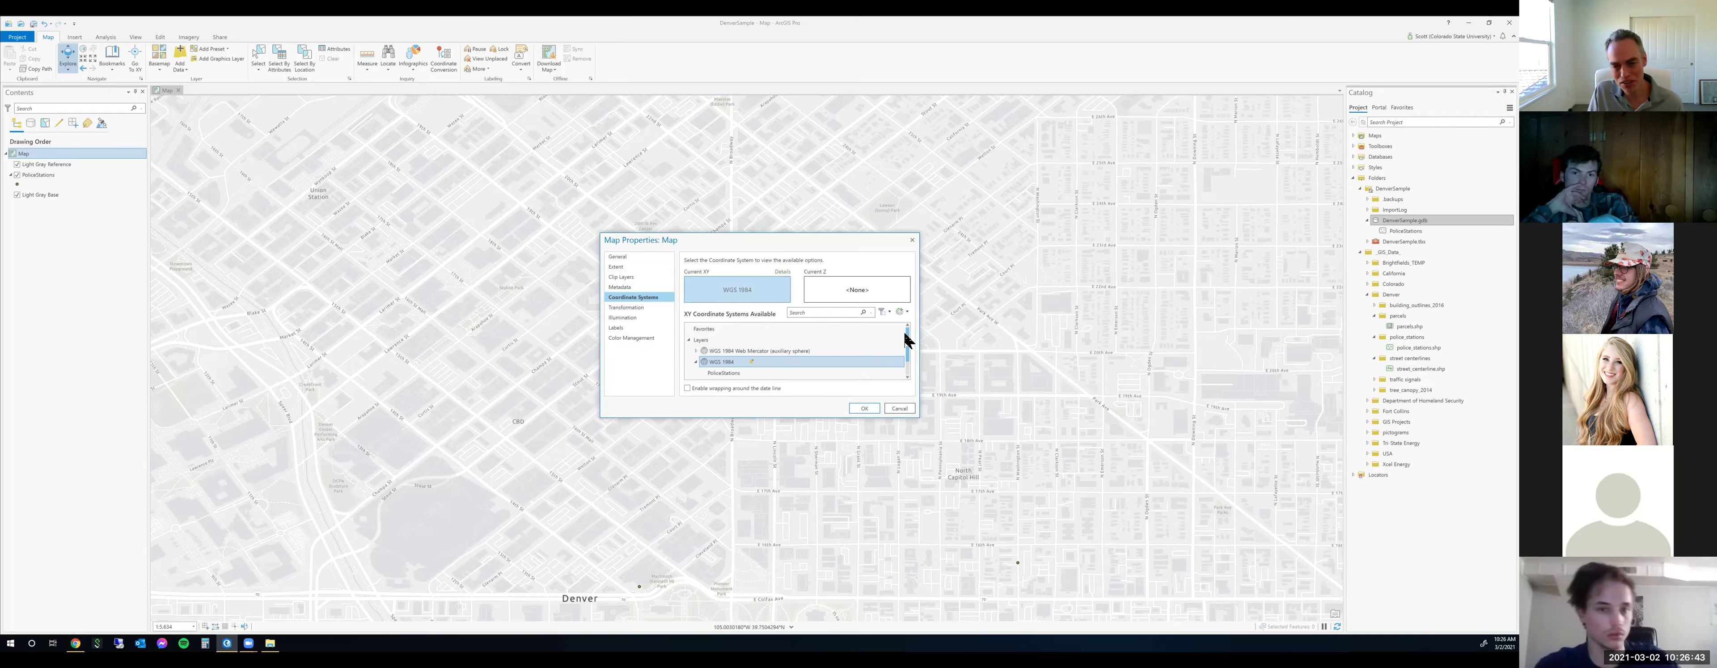
{"action": "left_click_drag", "start_coordinate": [908, 333], "coordinate": [909, 366]}
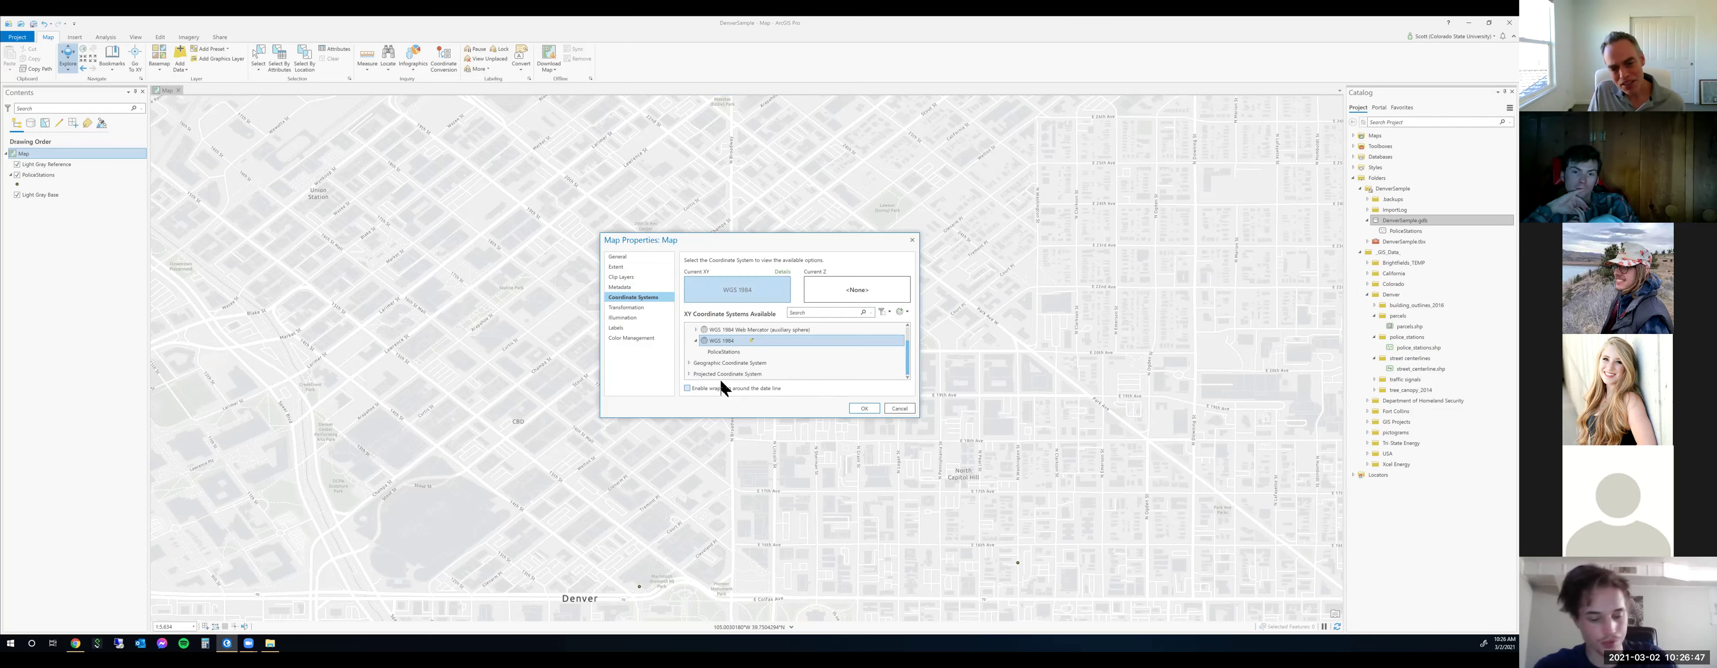
{"action": "left_click", "coordinate": [690, 374]}
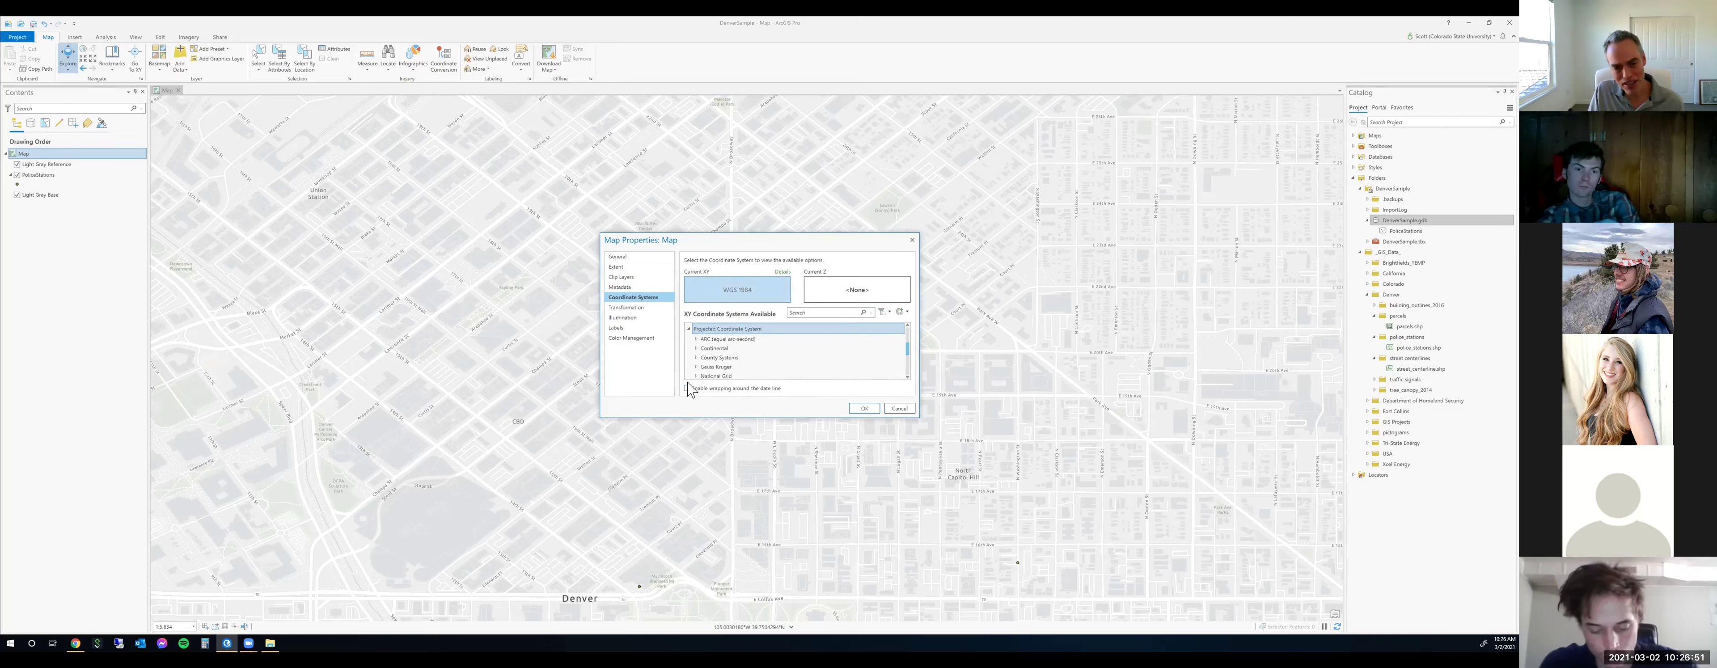
{"action": "scroll", "coordinate": [773, 357], "scroll_direction": "down", "scroll_amount": 2}
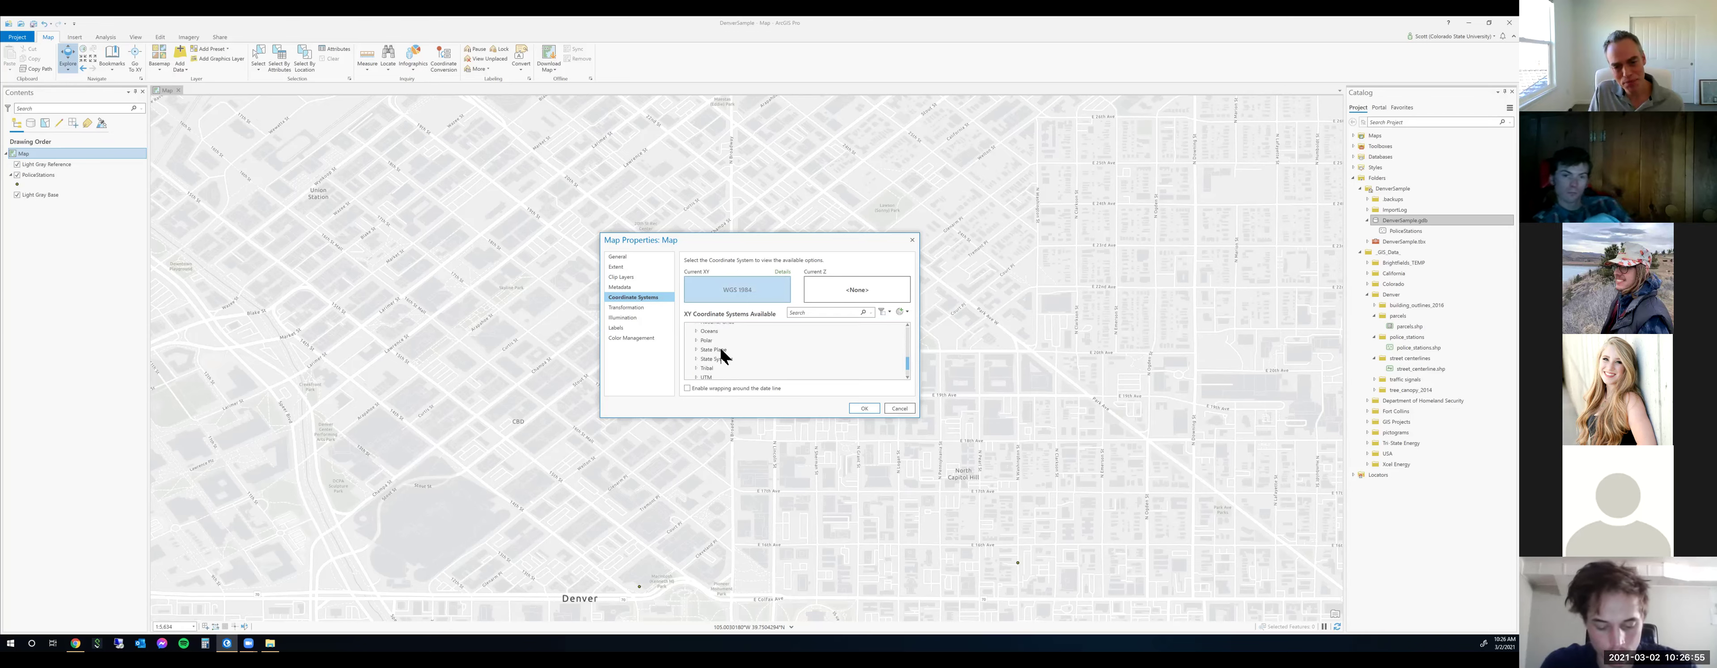
{"action": "left_click", "coordinate": [695, 350]}
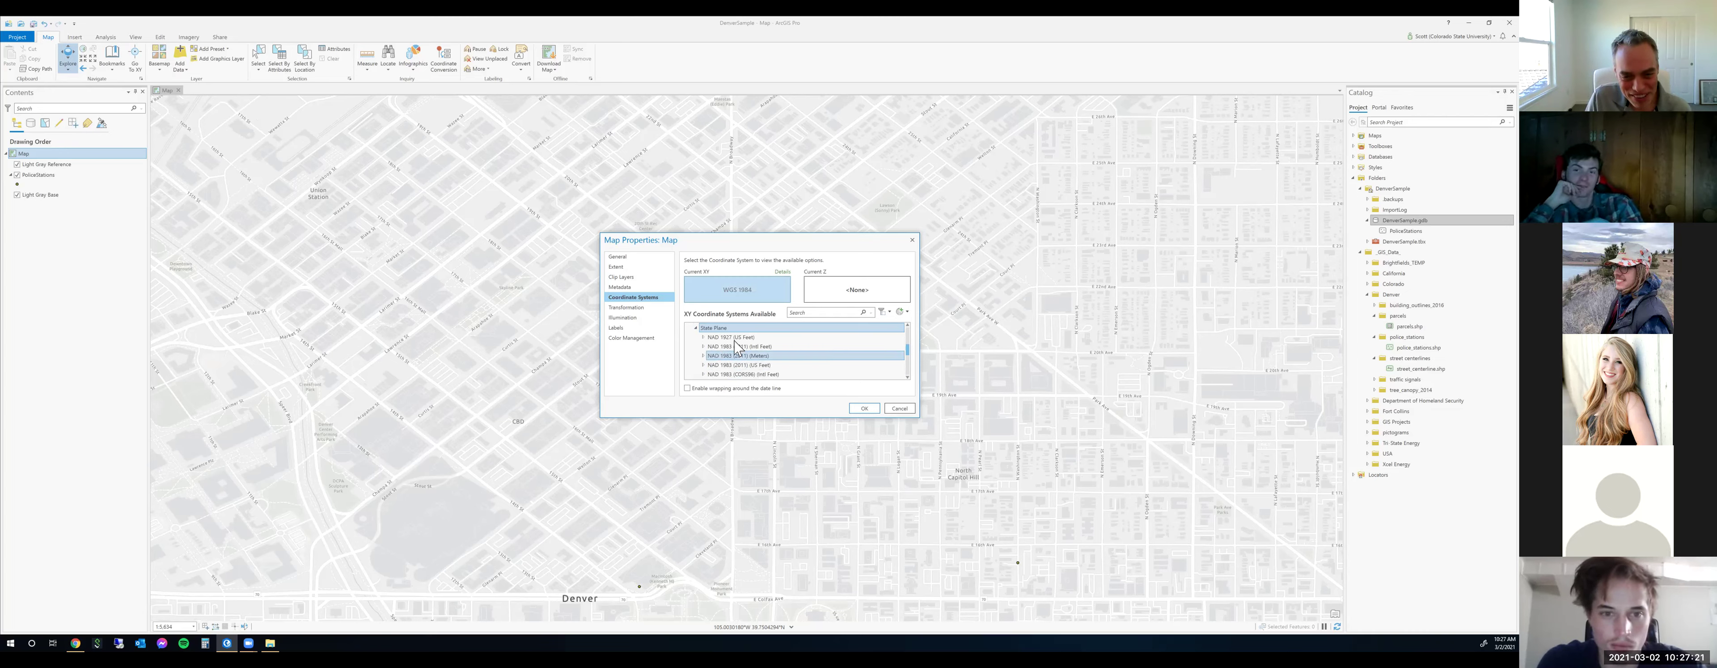
{"action": "left_click", "coordinate": [704, 365]}
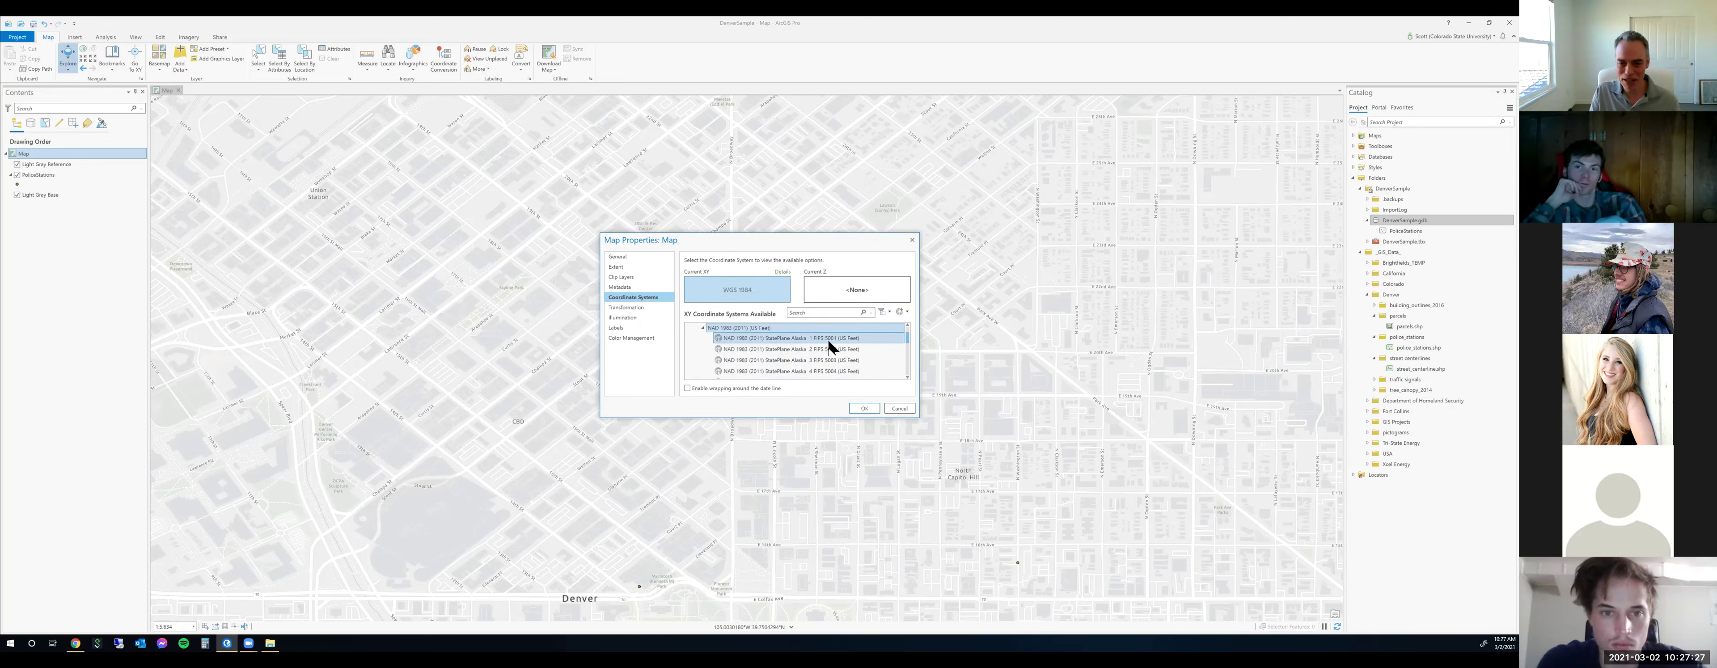
Set the map's coordinate system to NAD 1983 (2011) StatePlane Colorado Central FIPS 0502 (US Feet) and check the redrawn map around Denver.
{"action": "scroll", "coordinate": [823, 339], "scroll_direction": "down", "scroll_amount": 1}
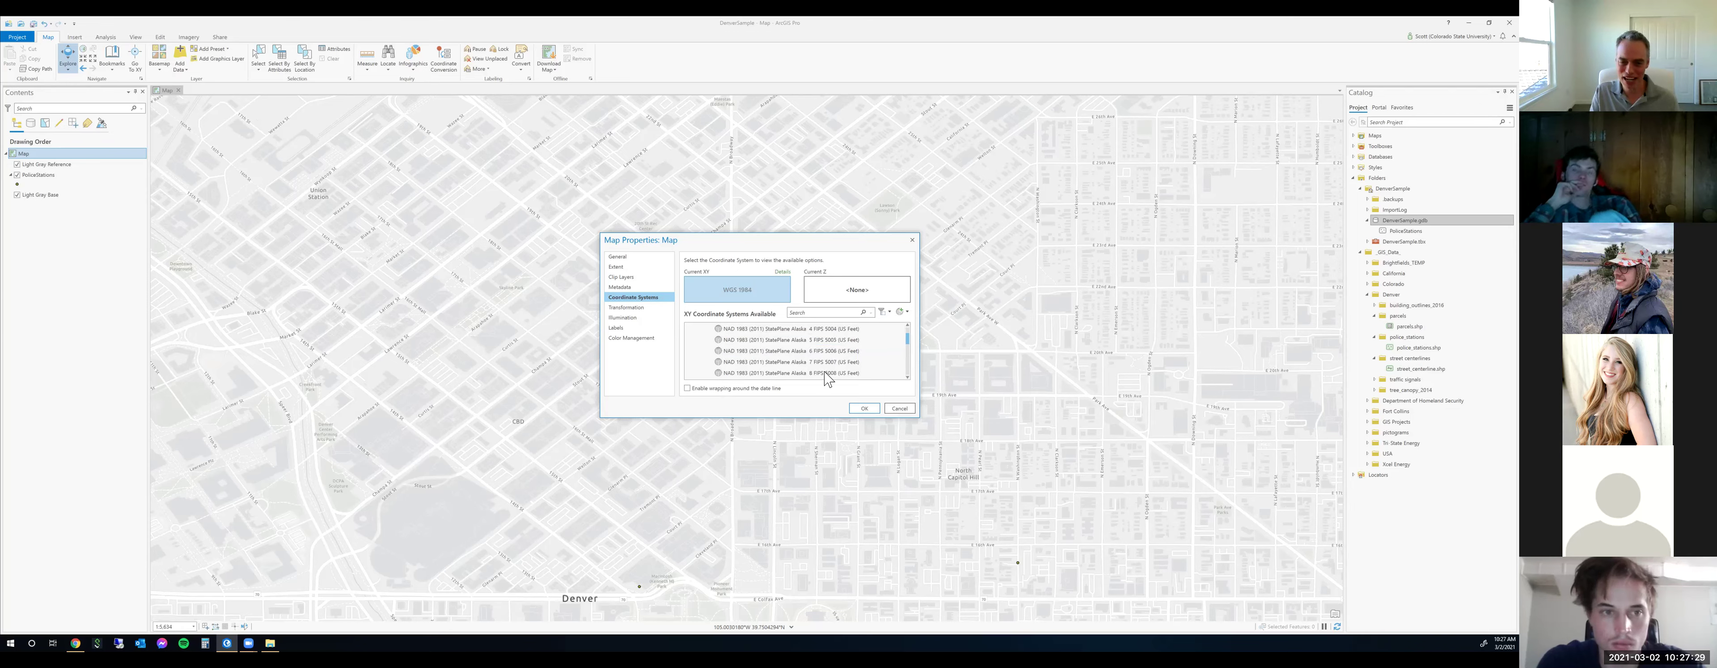
{"action": "scroll", "coordinate": [833, 373], "scroll_direction": "down", "scroll_amount": 4}
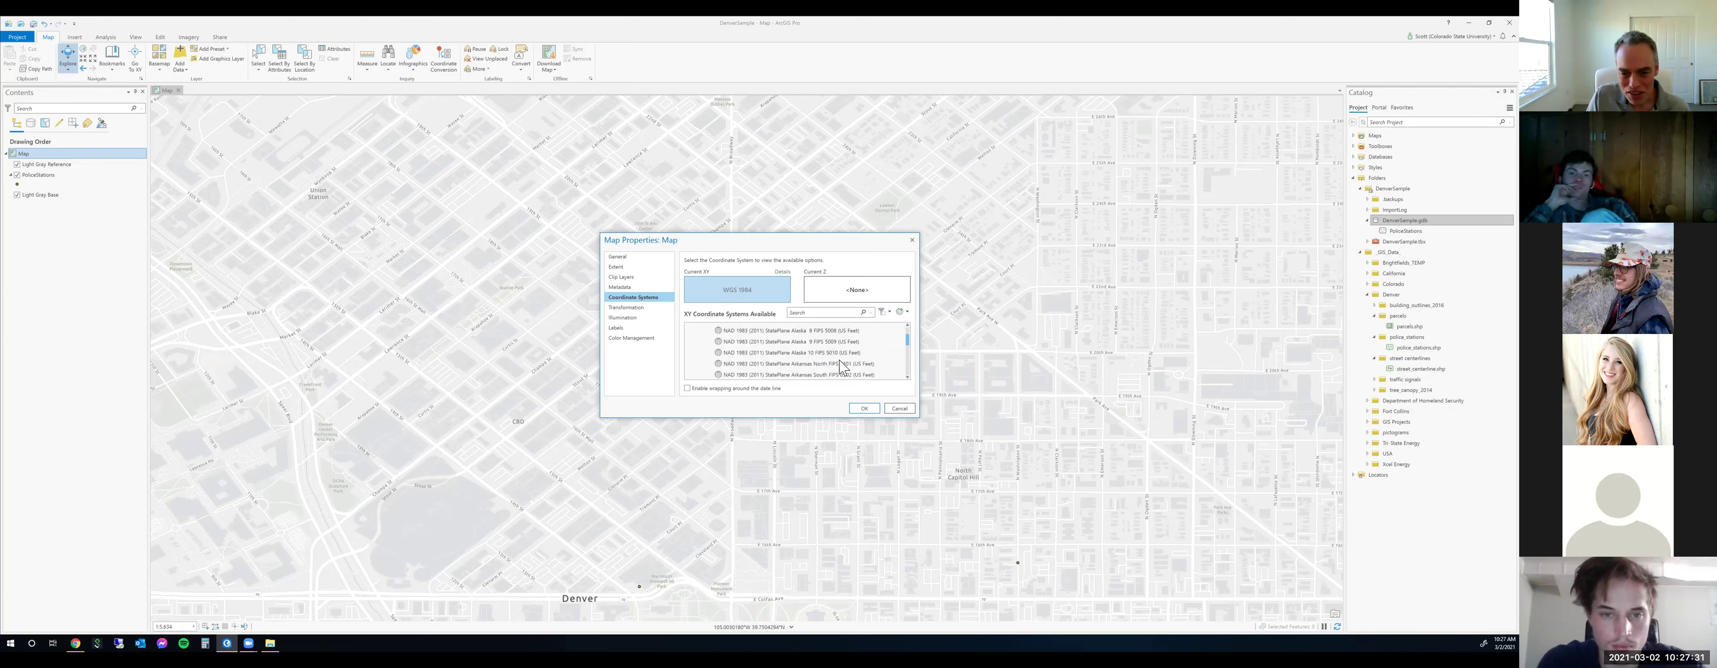
{"action": "scroll", "coordinate": [841, 366], "scroll_direction": "down", "scroll_amount": 3}
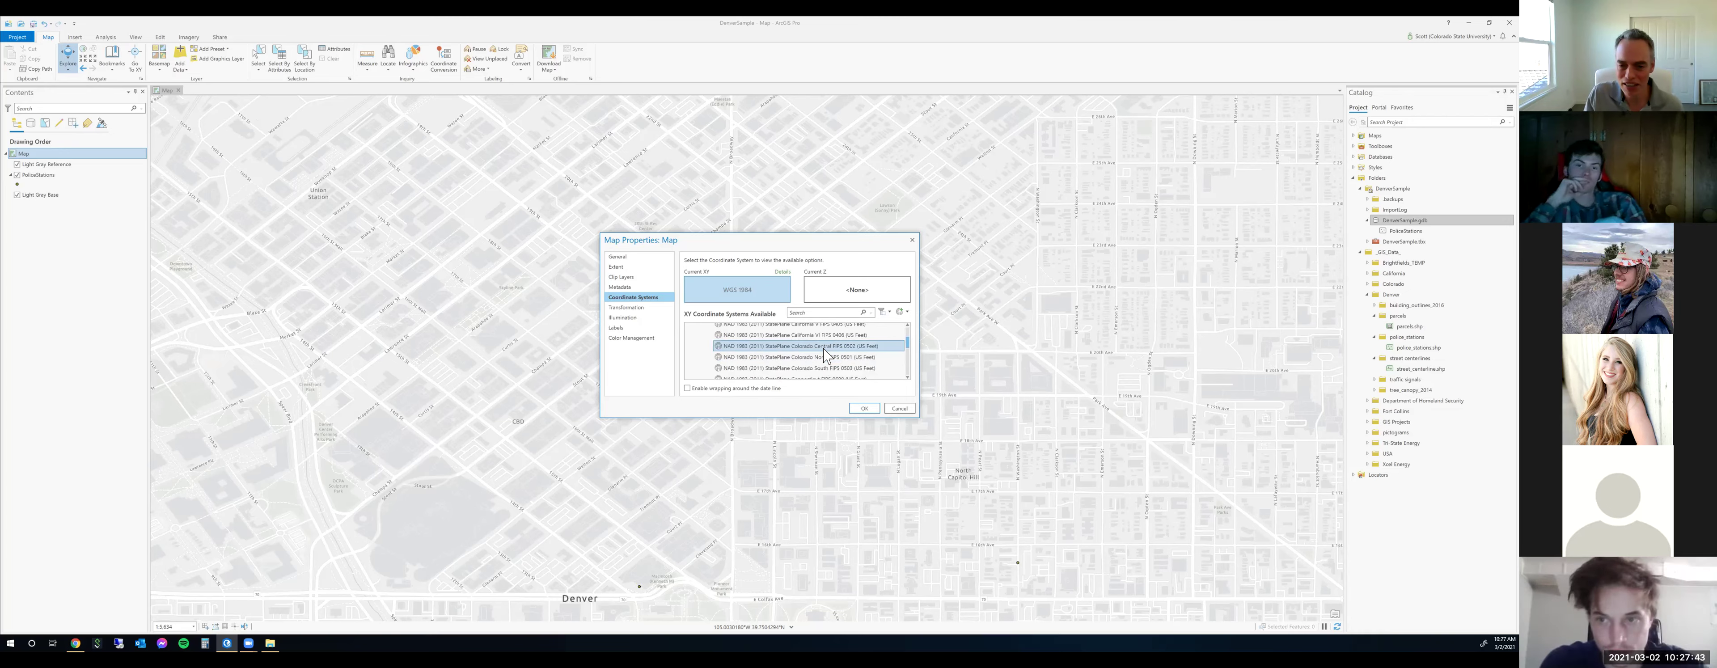
{"action": "left_click", "coordinate": [828, 348]}
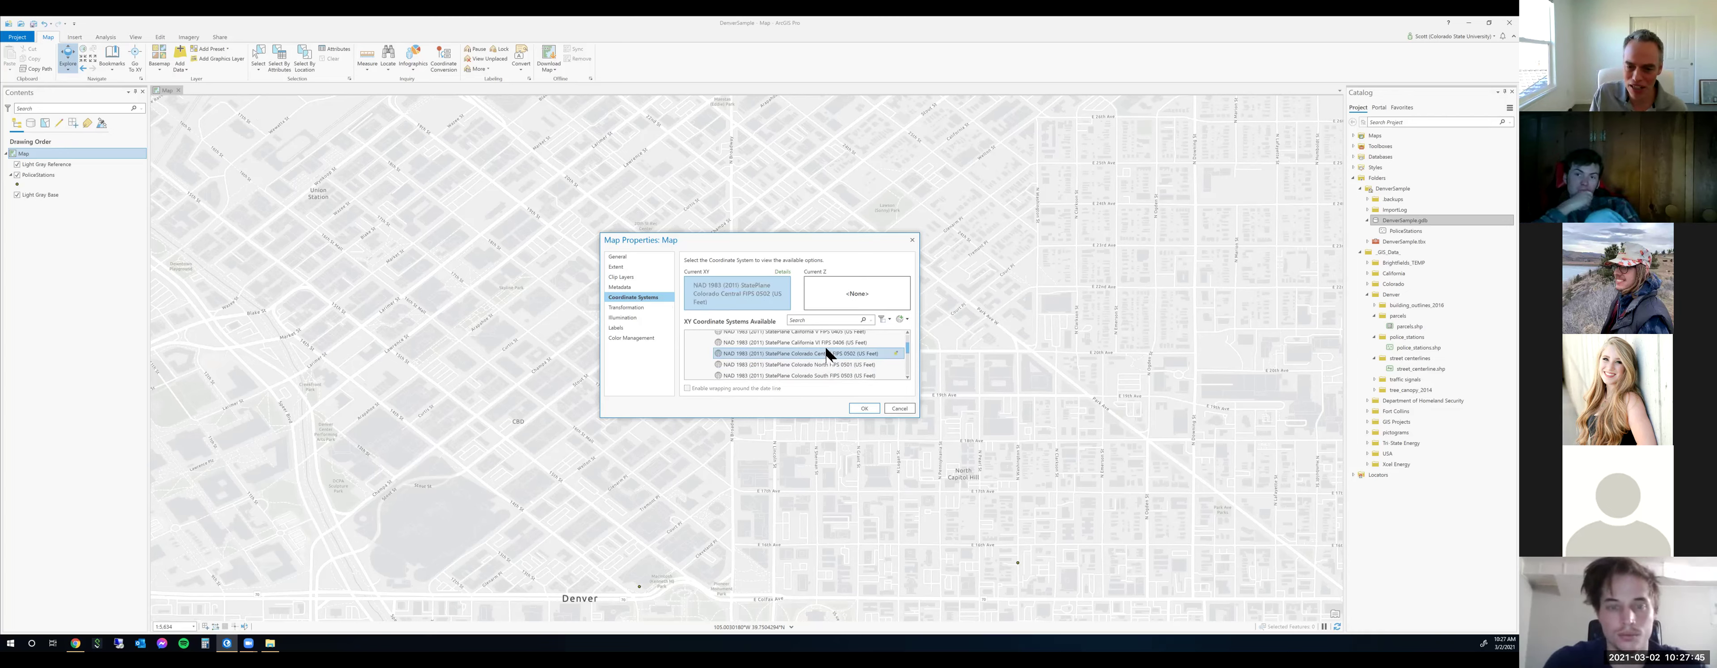
{"action": "left_click", "coordinate": [871, 410]}
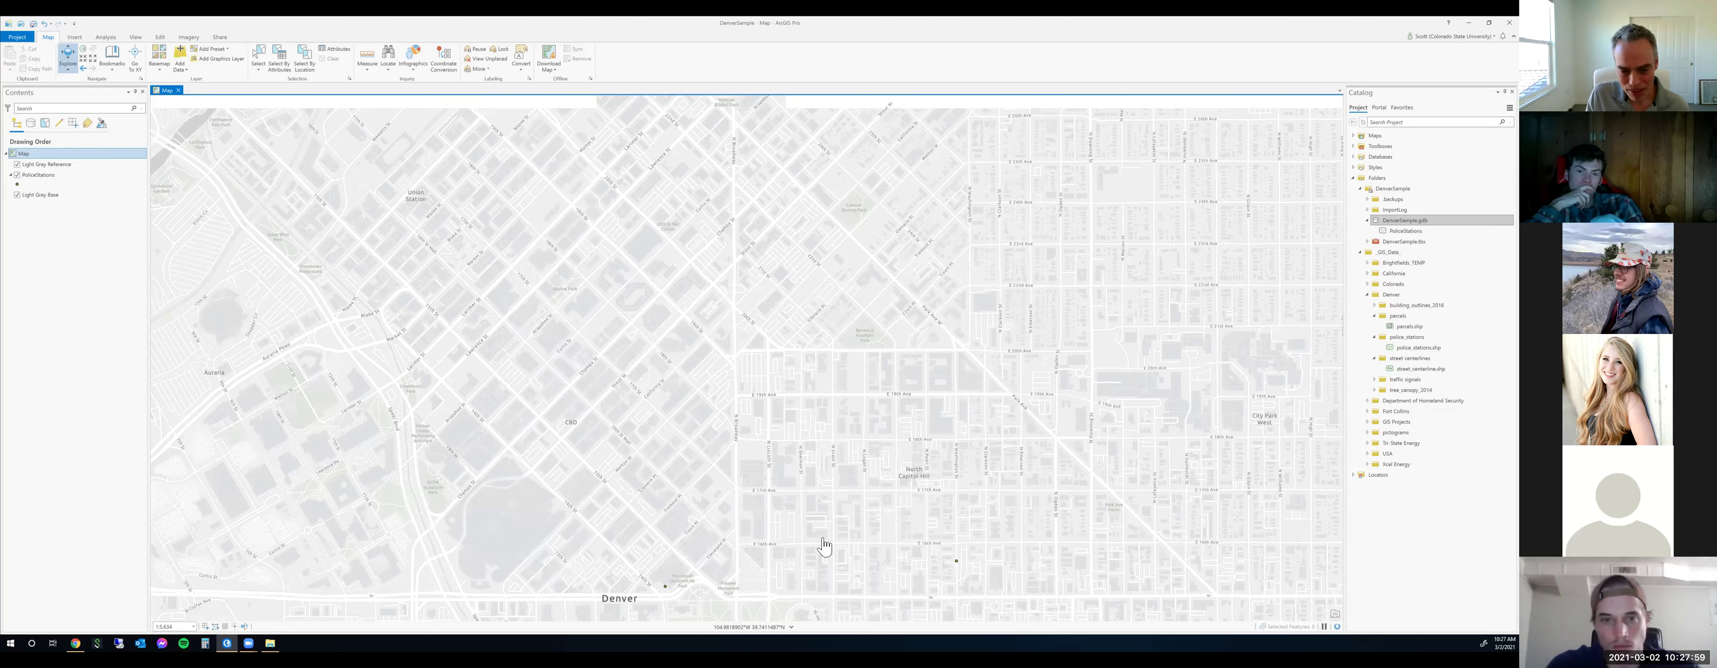
{"action": "scroll", "coordinate": [845, 395], "scroll_direction": "down", "scroll_amount": 2}
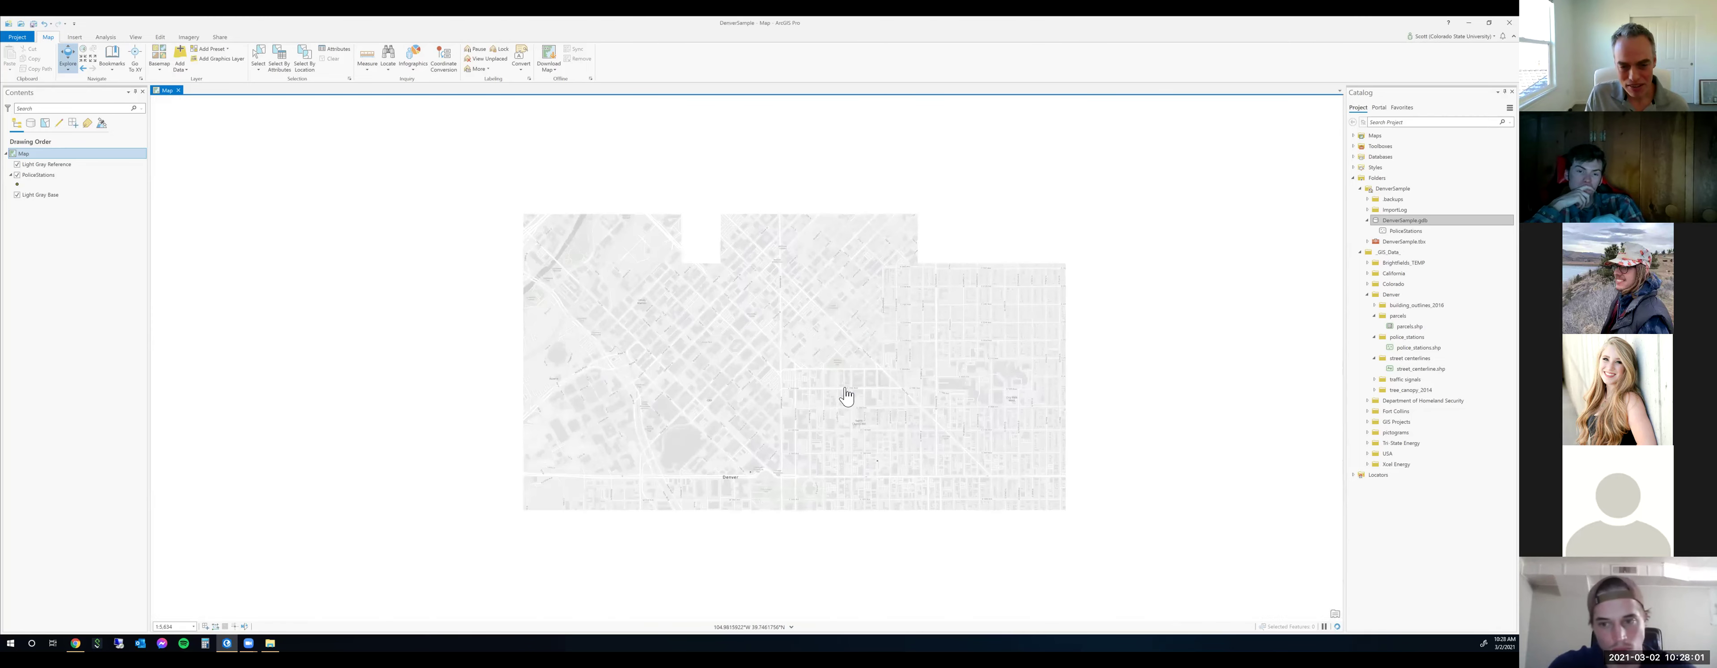
{"action": "scroll", "coordinate": [846, 395], "scroll_direction": "down", "scroll_amount": 1}
{"action": "scroll", "coordinate": [886, 368], "scroll_direction": "down", "scroll_amount": 1}
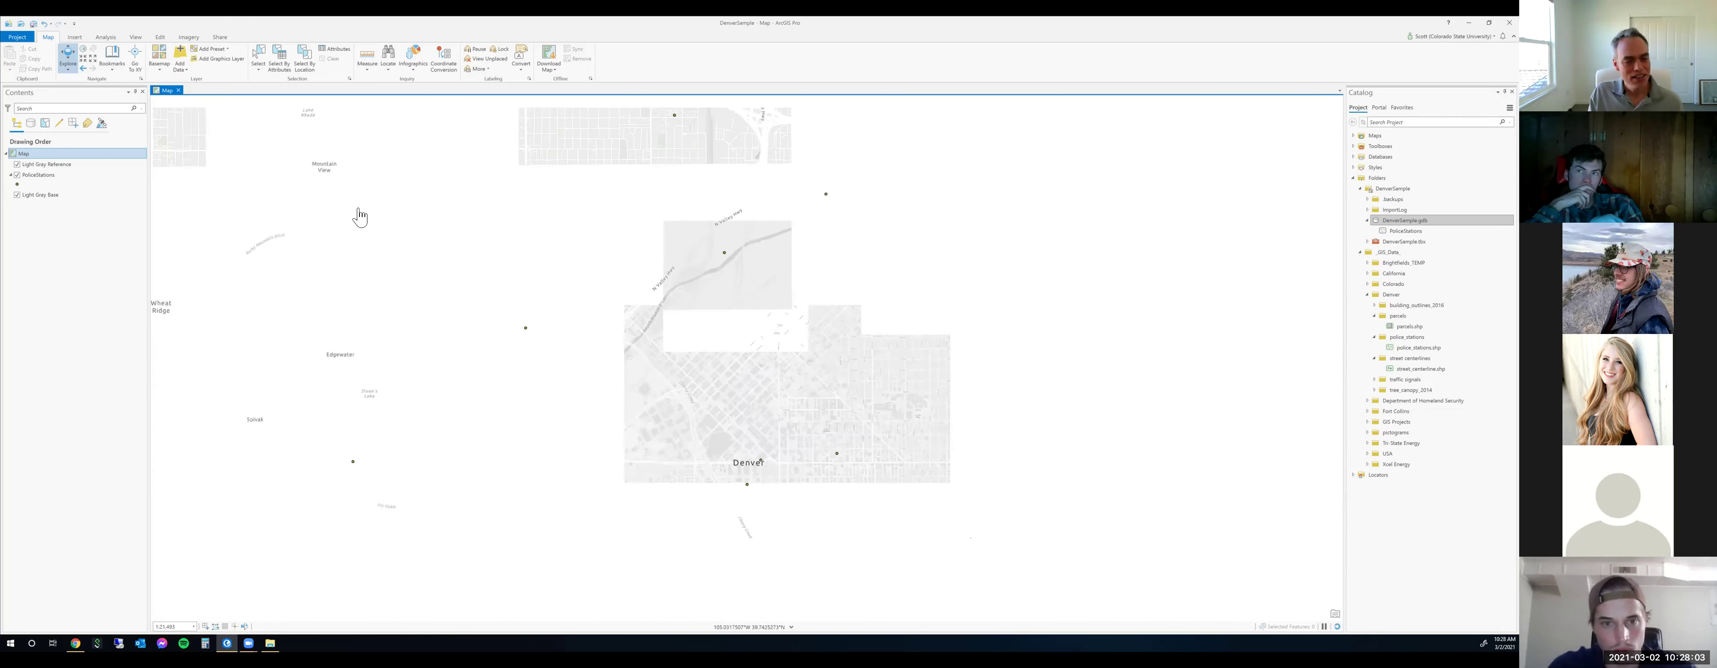